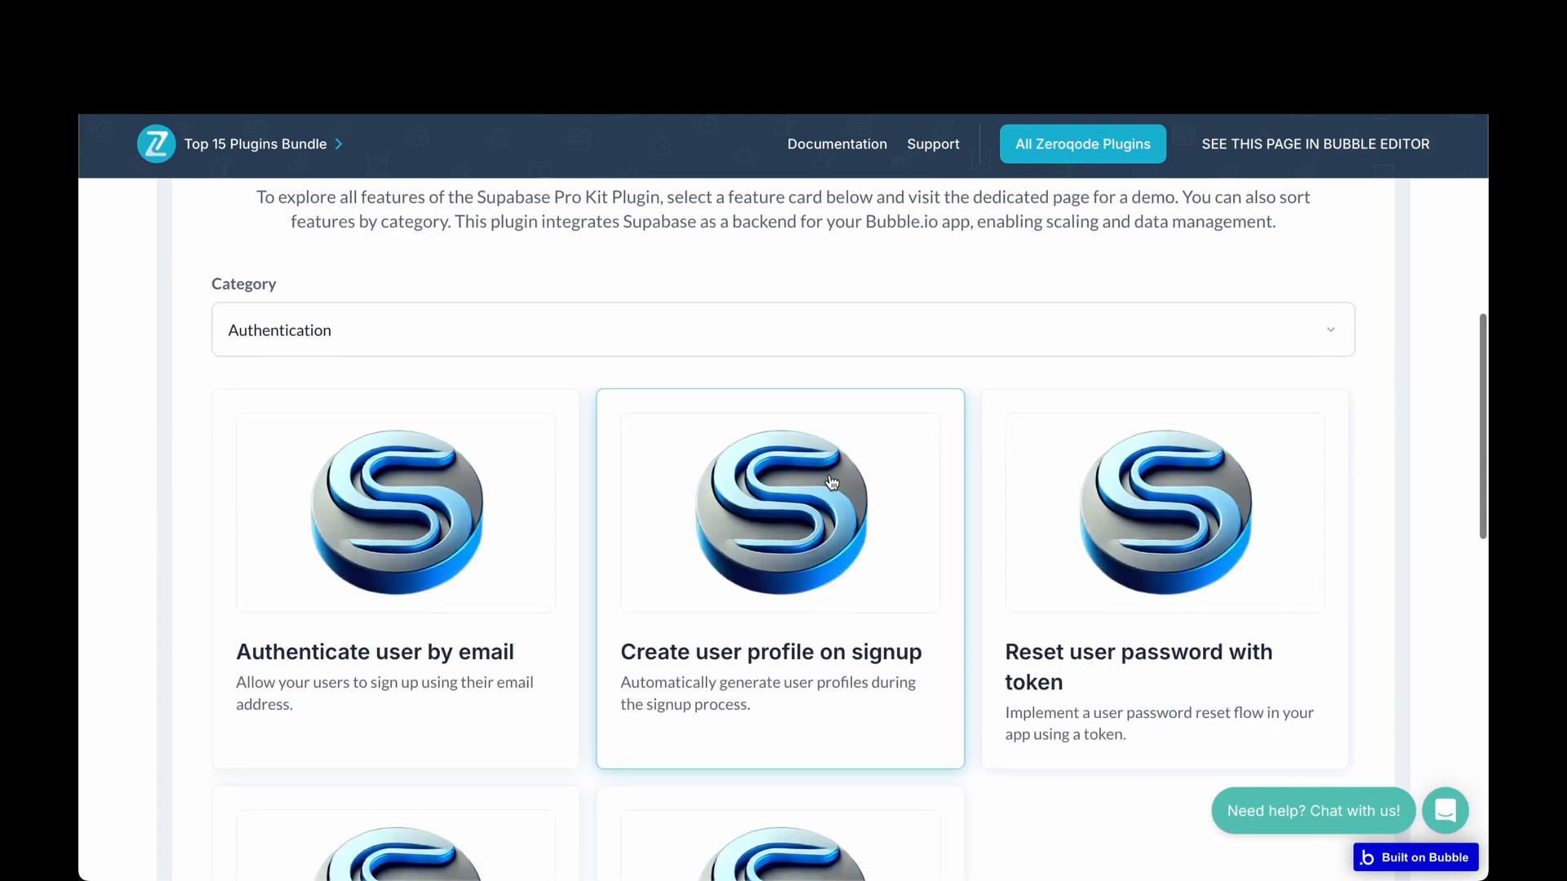
Filter the demo's feature categories to Database and scroll through its demos.
scroll(831, 482, up, 8)
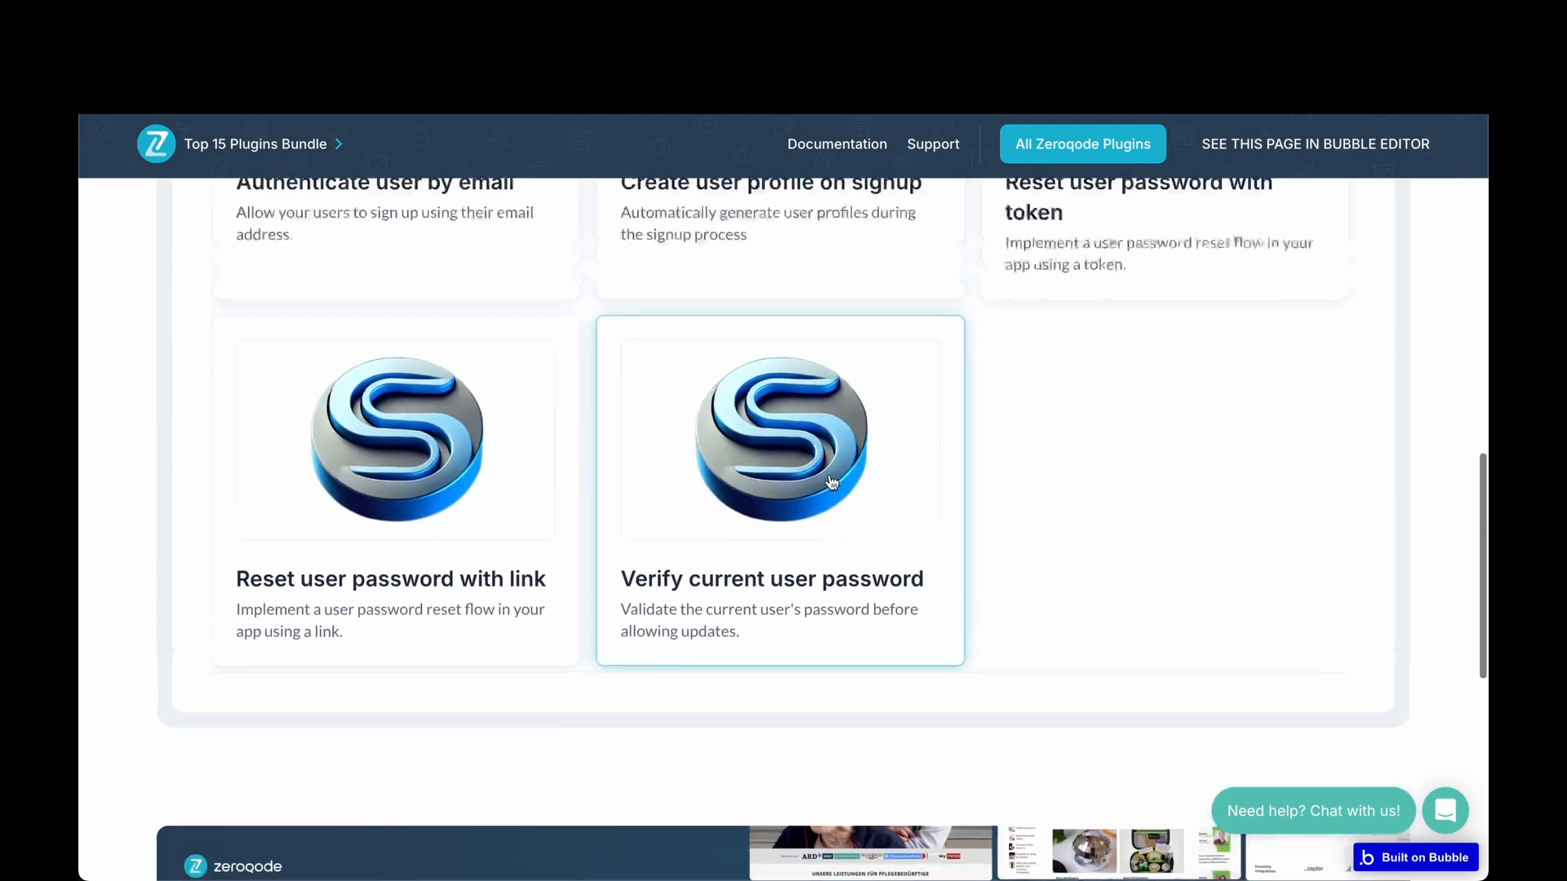
click(832, 482)
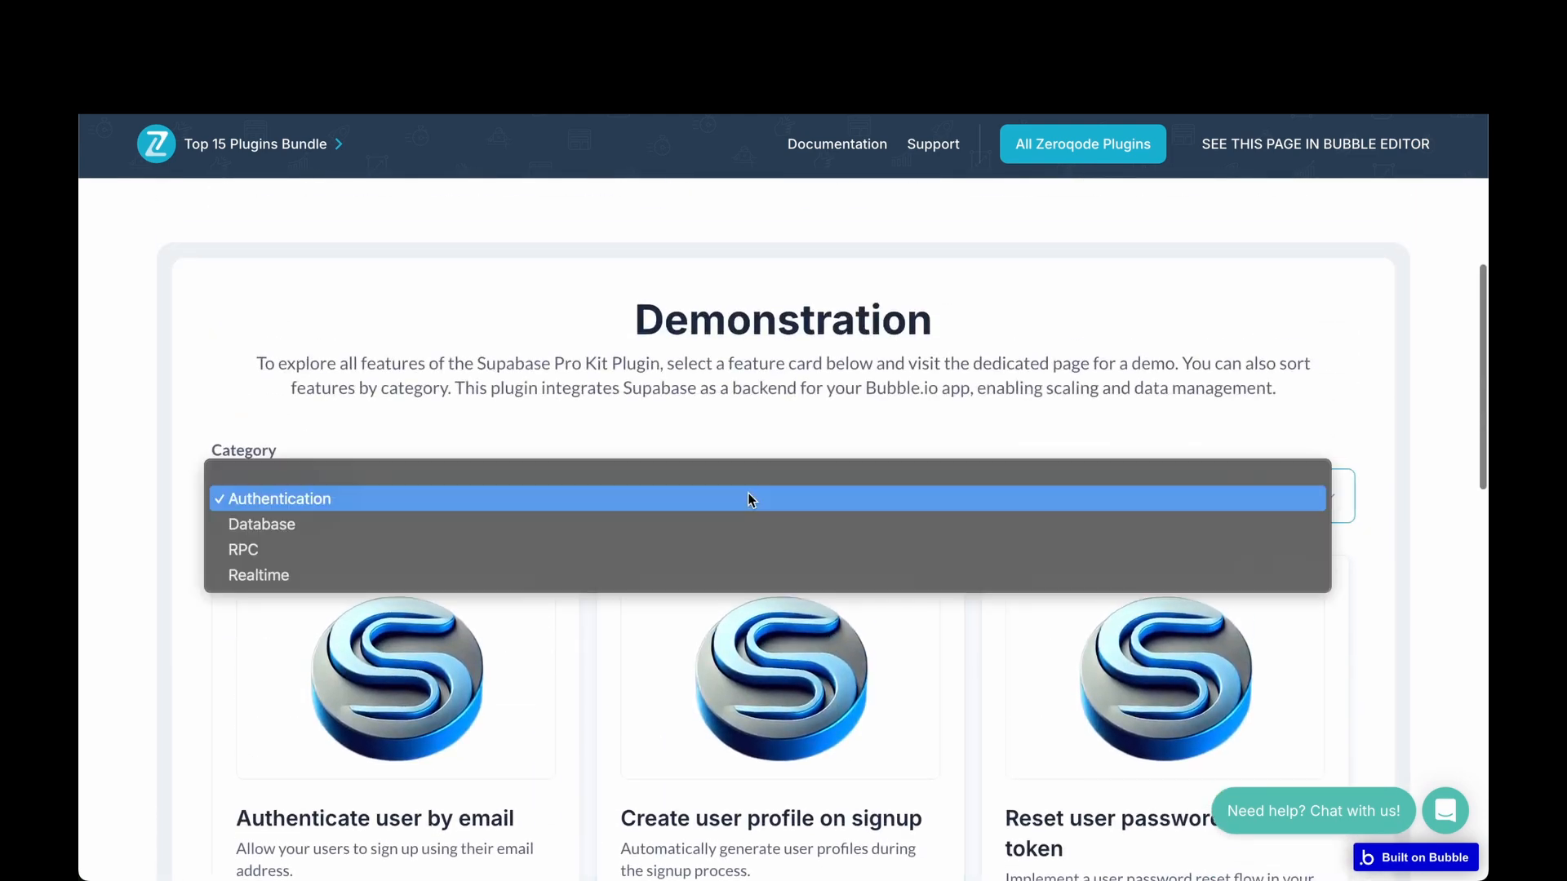
click(666, 531)
scroll(666, 539, down, 3)
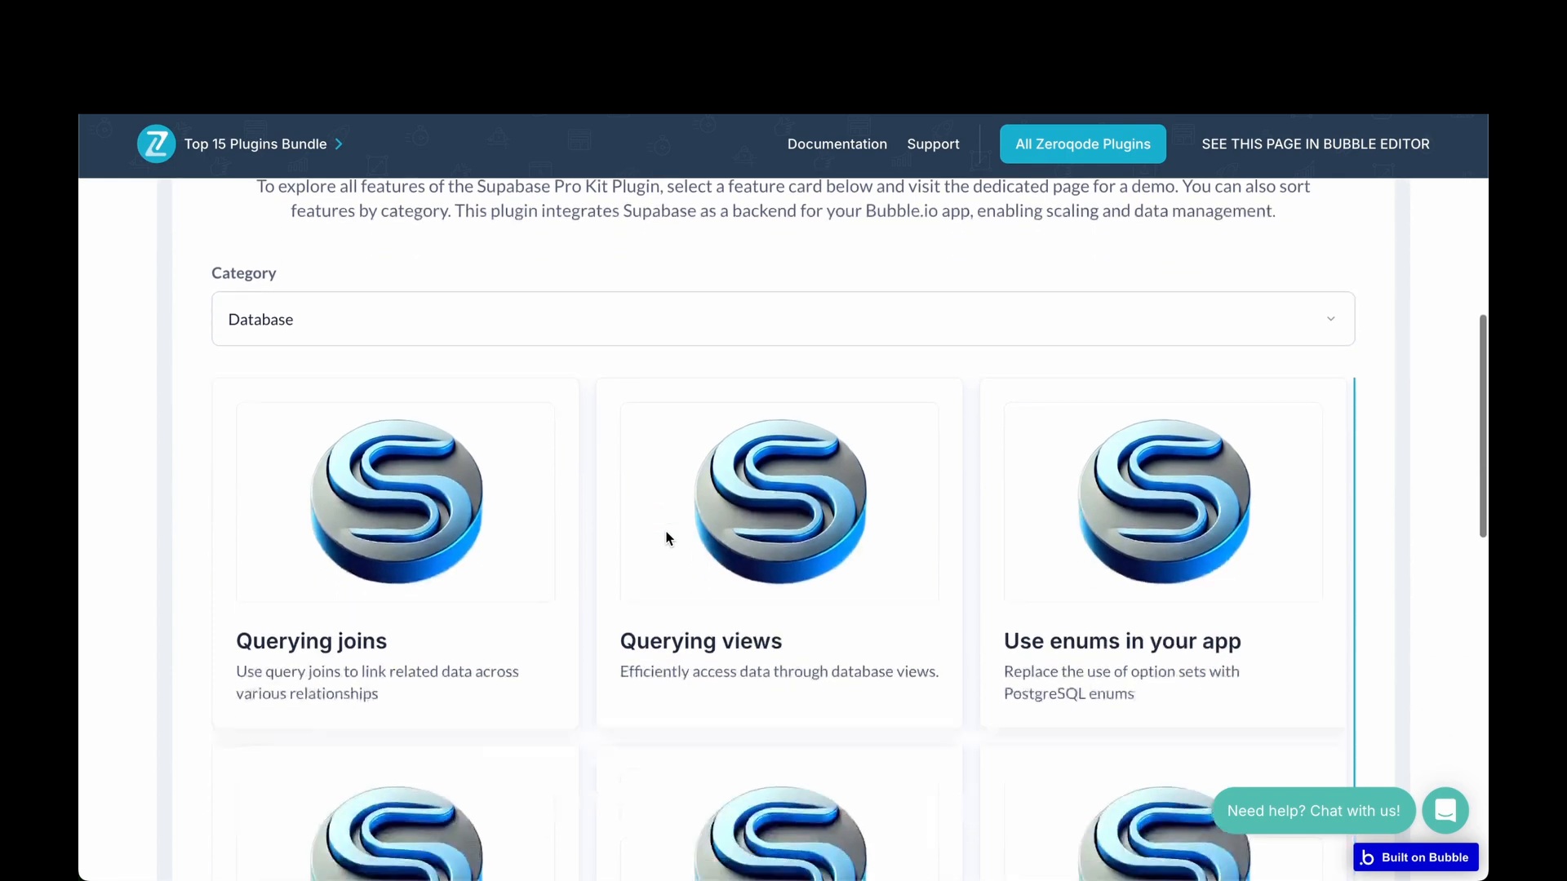
scroll(667, 539, down, 5)
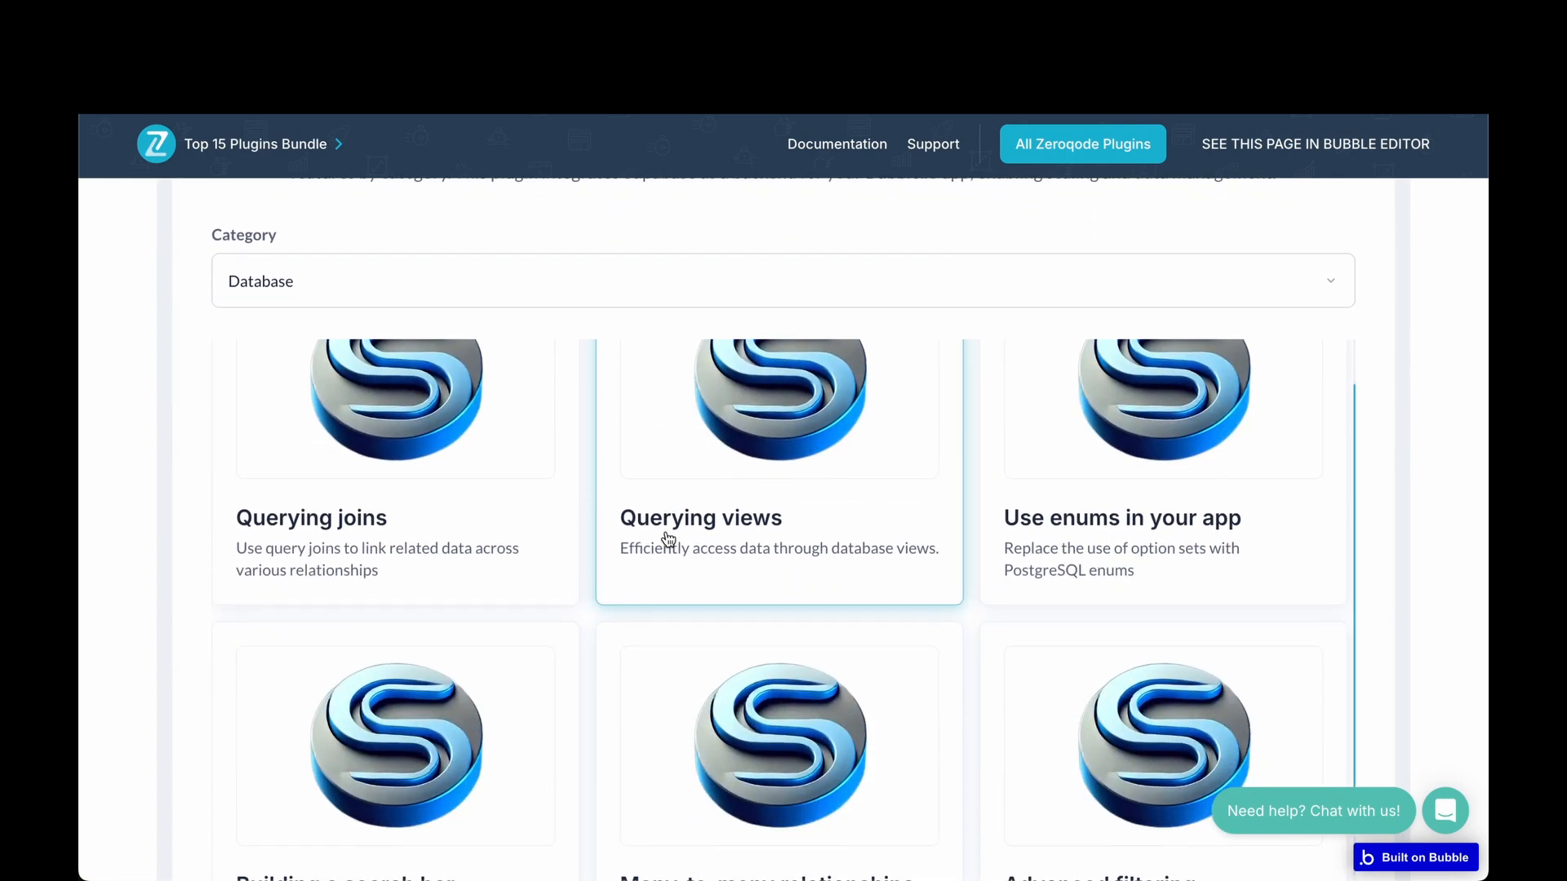
scroll(668, 538, down, 7)
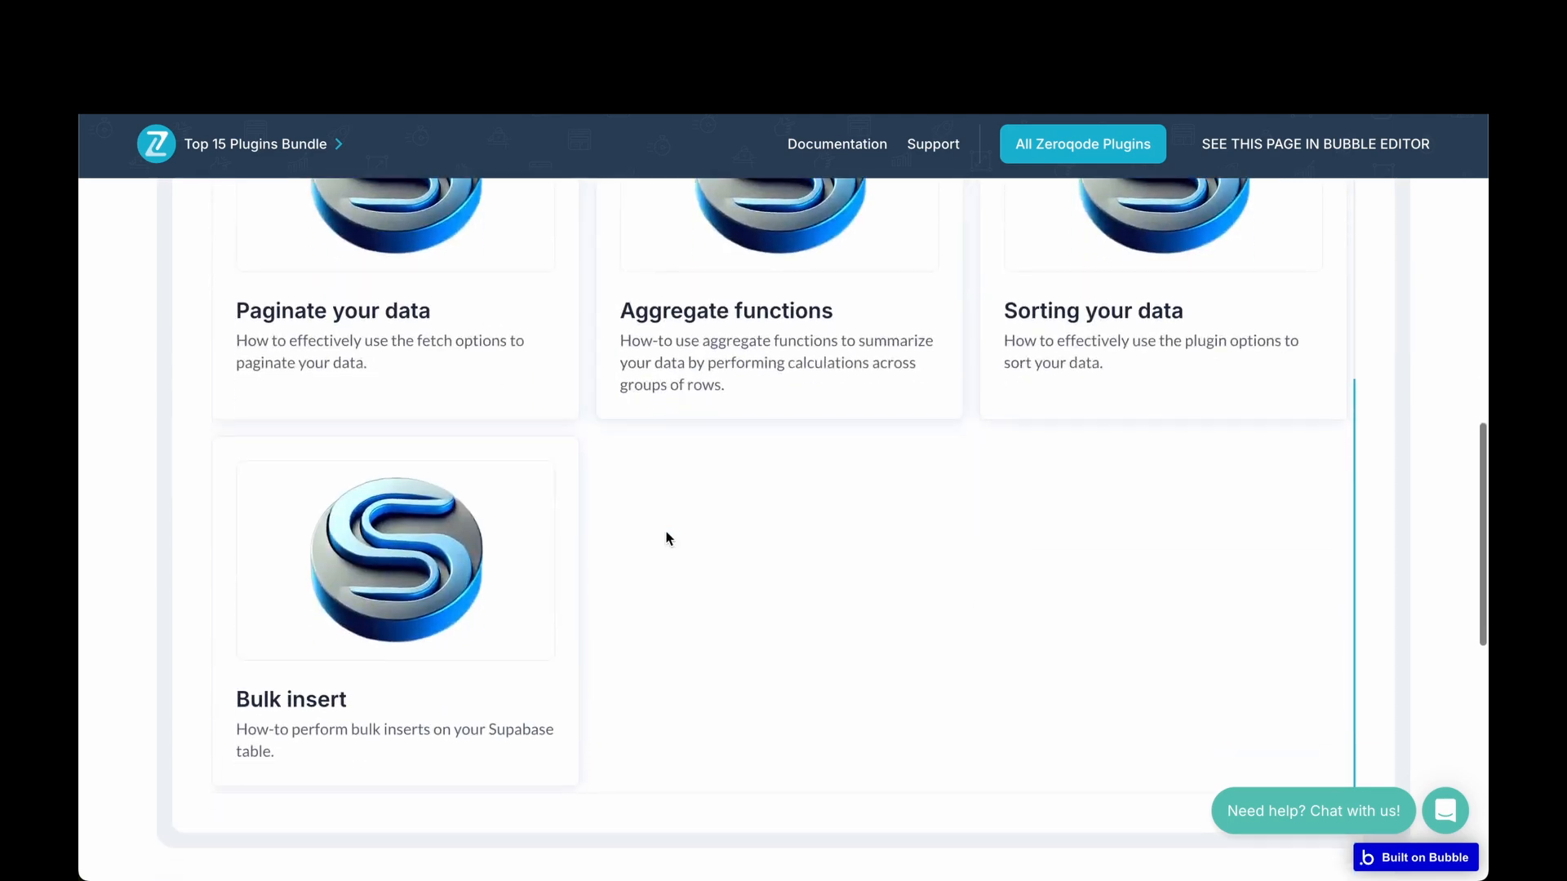
scroll(668, 538, up, 15)
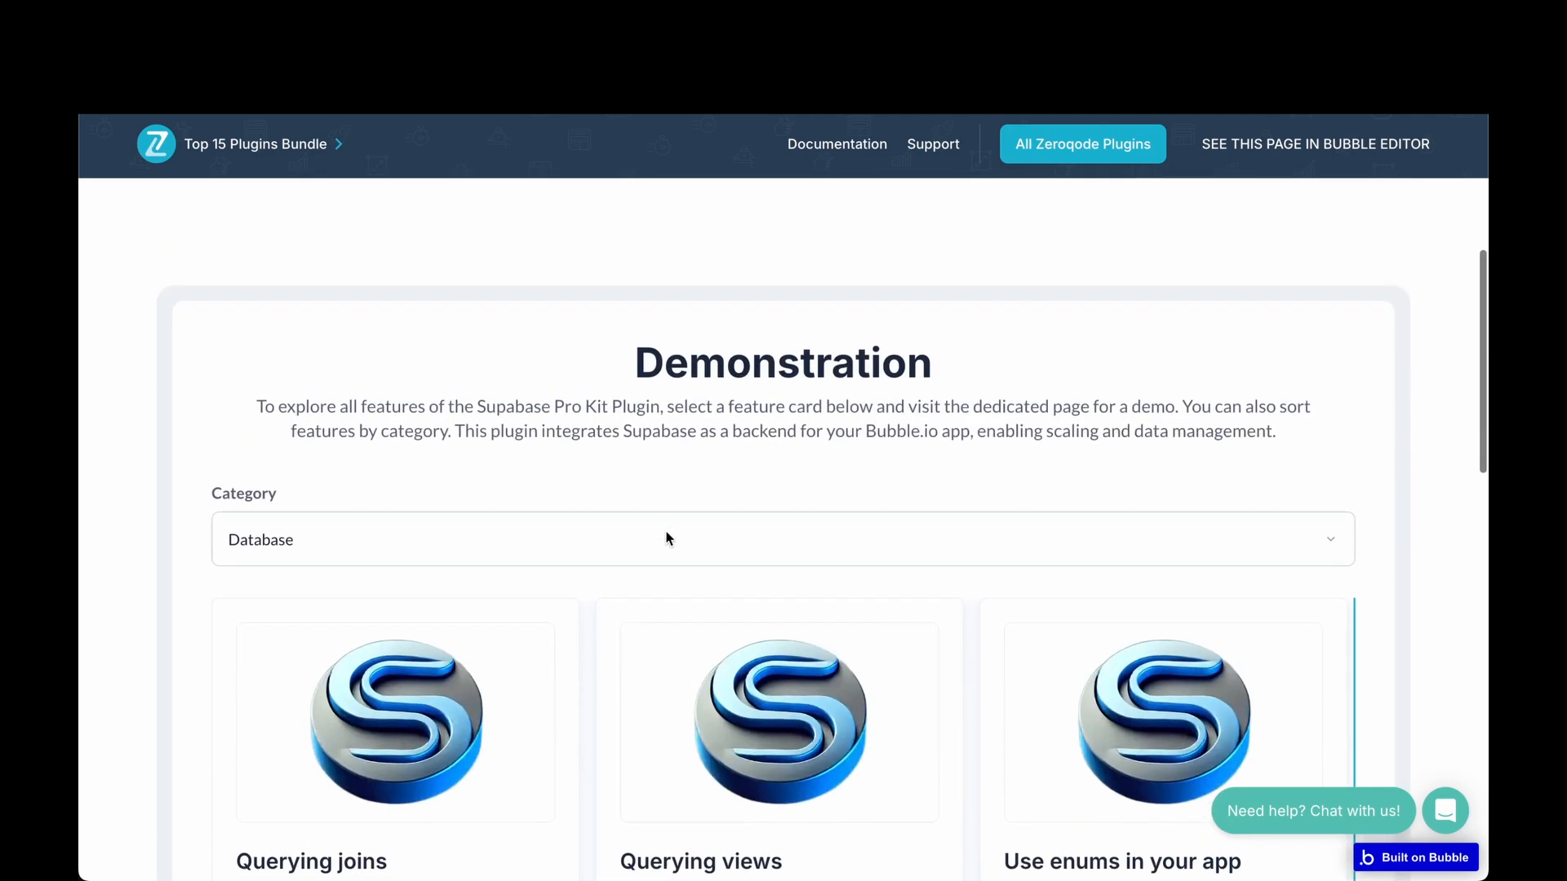
Switch the category filter through Realtime and RPC, then back to Authentication.
click(635, 529)
click(551, 589)
scroll(560, 584, down, 3)
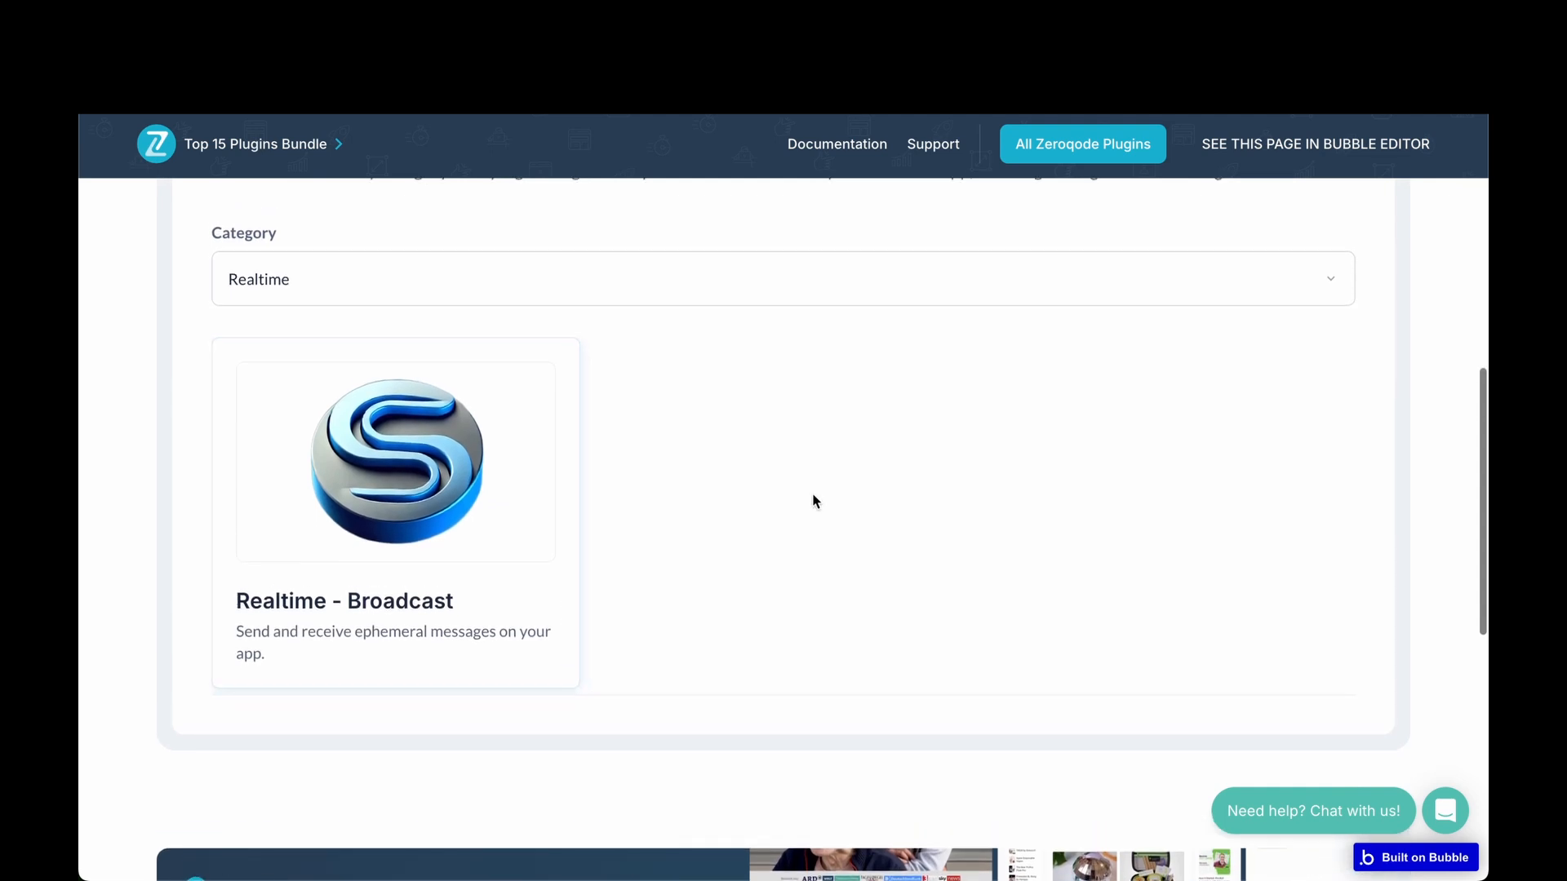
click(555, 270)
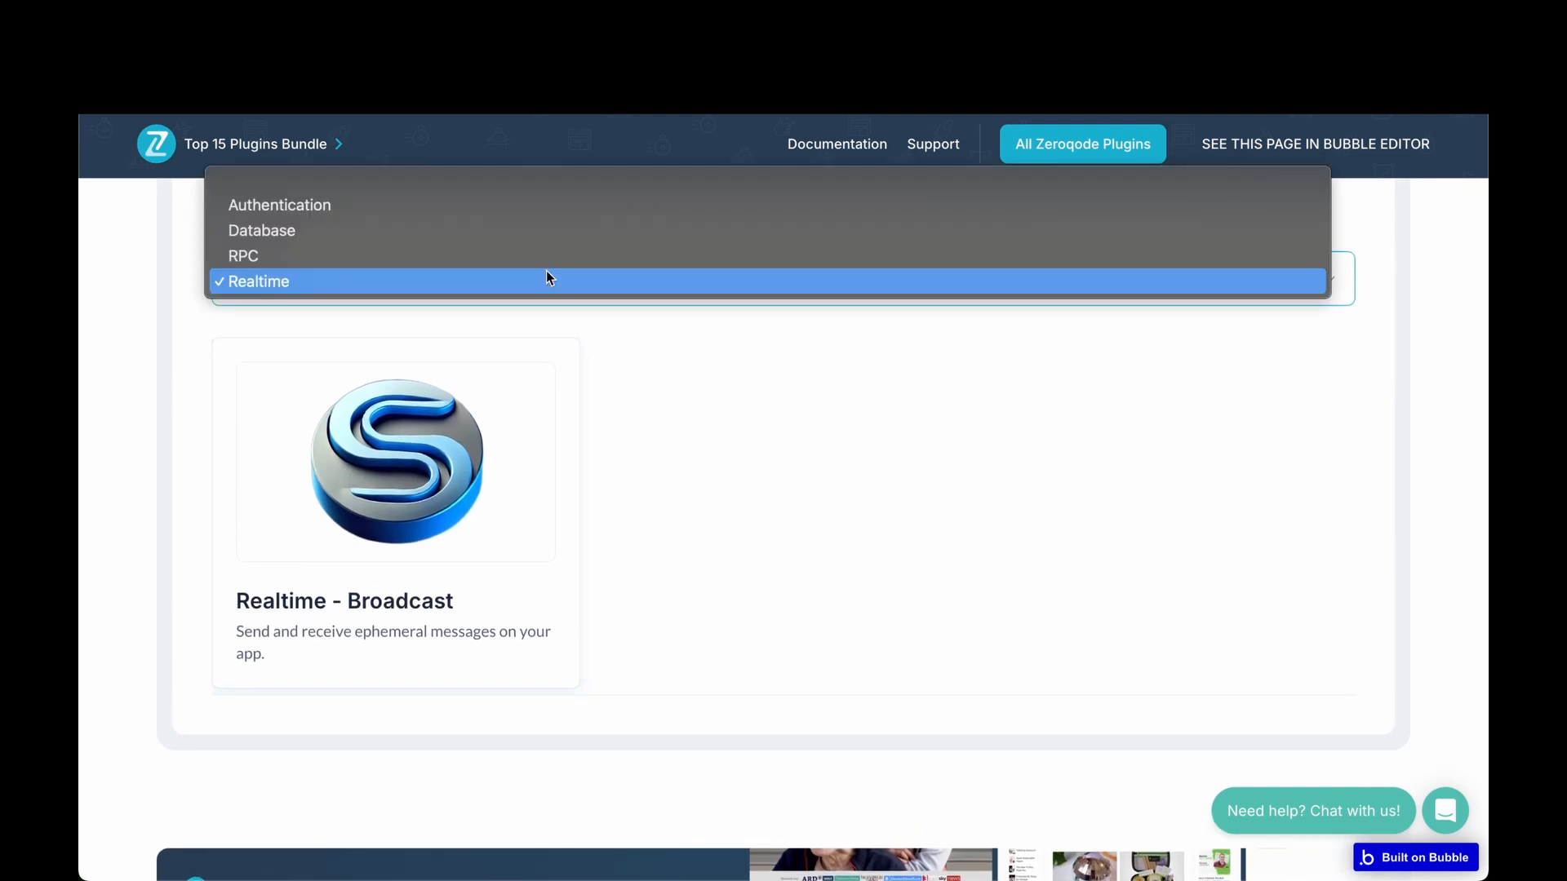
click(514, 254)
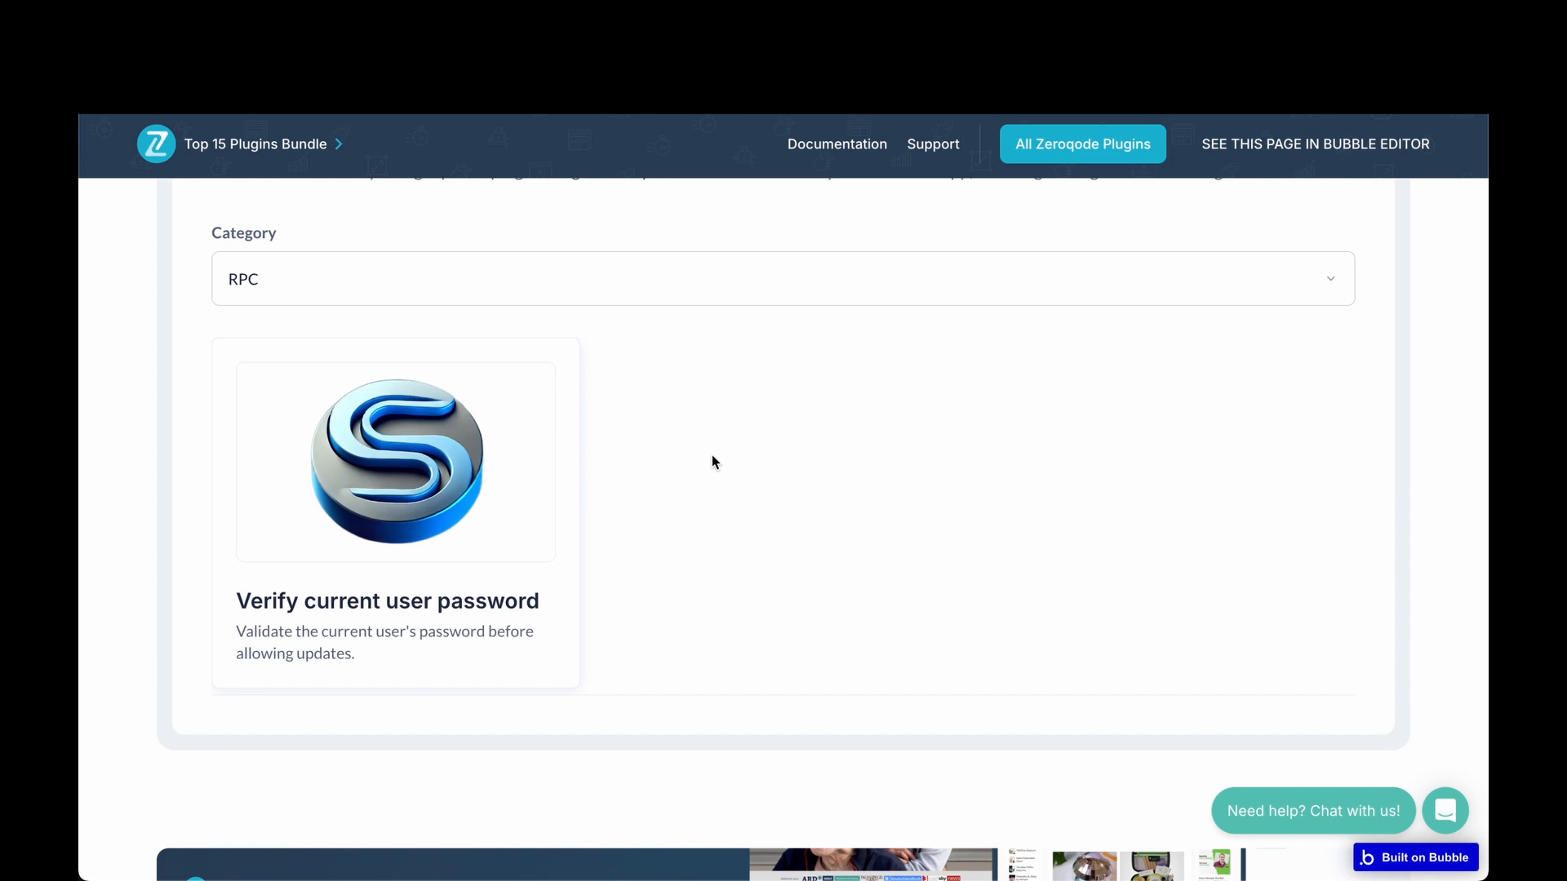
scroll(653, 416, up, 1)
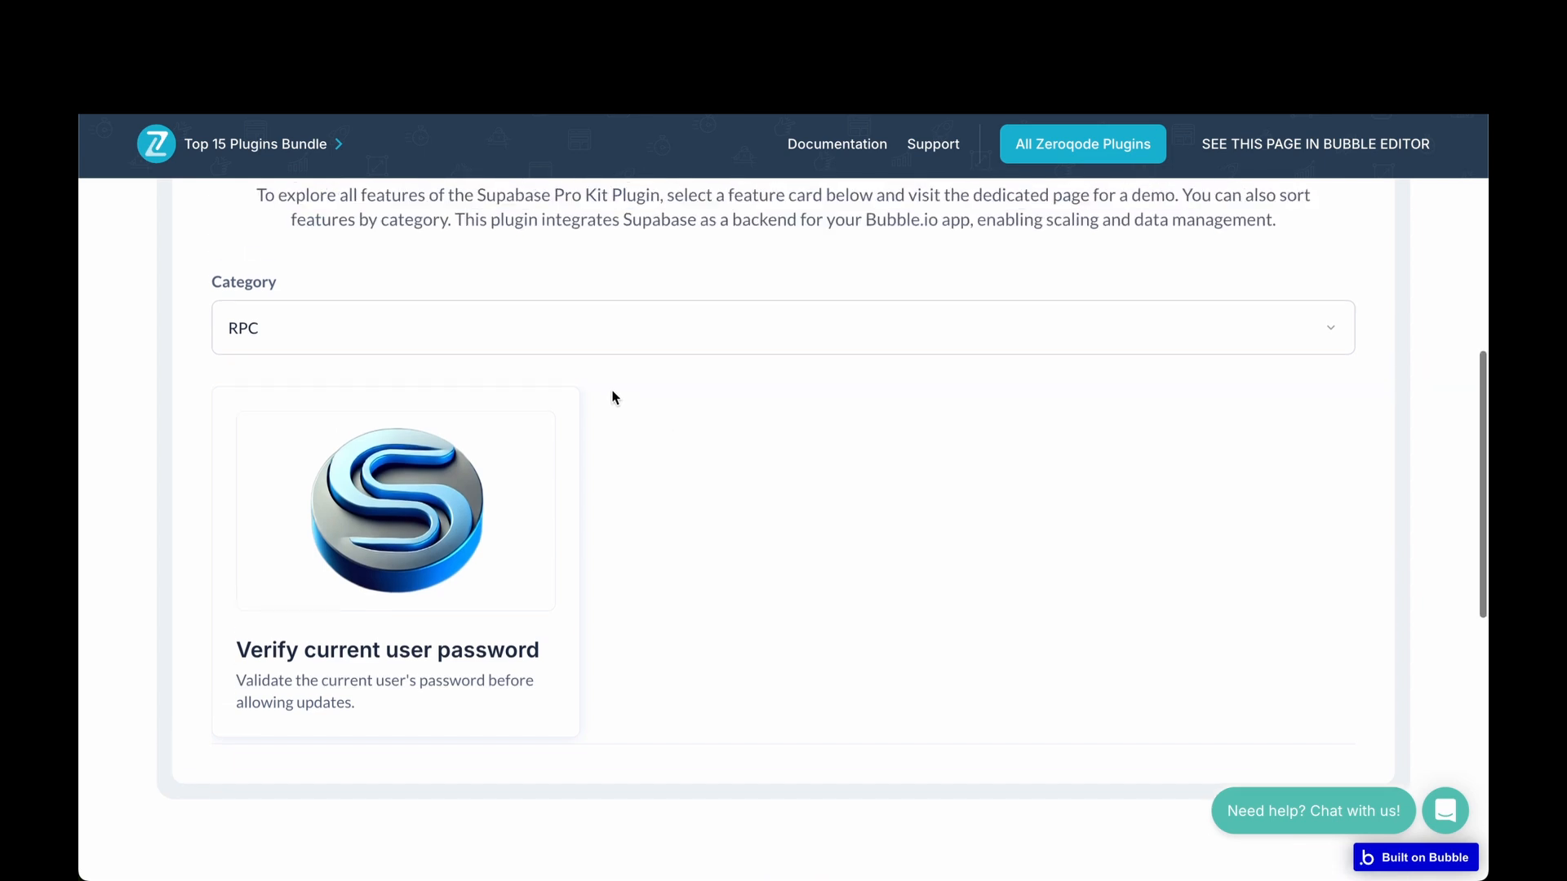
click(565, 335)
click(503, 281)
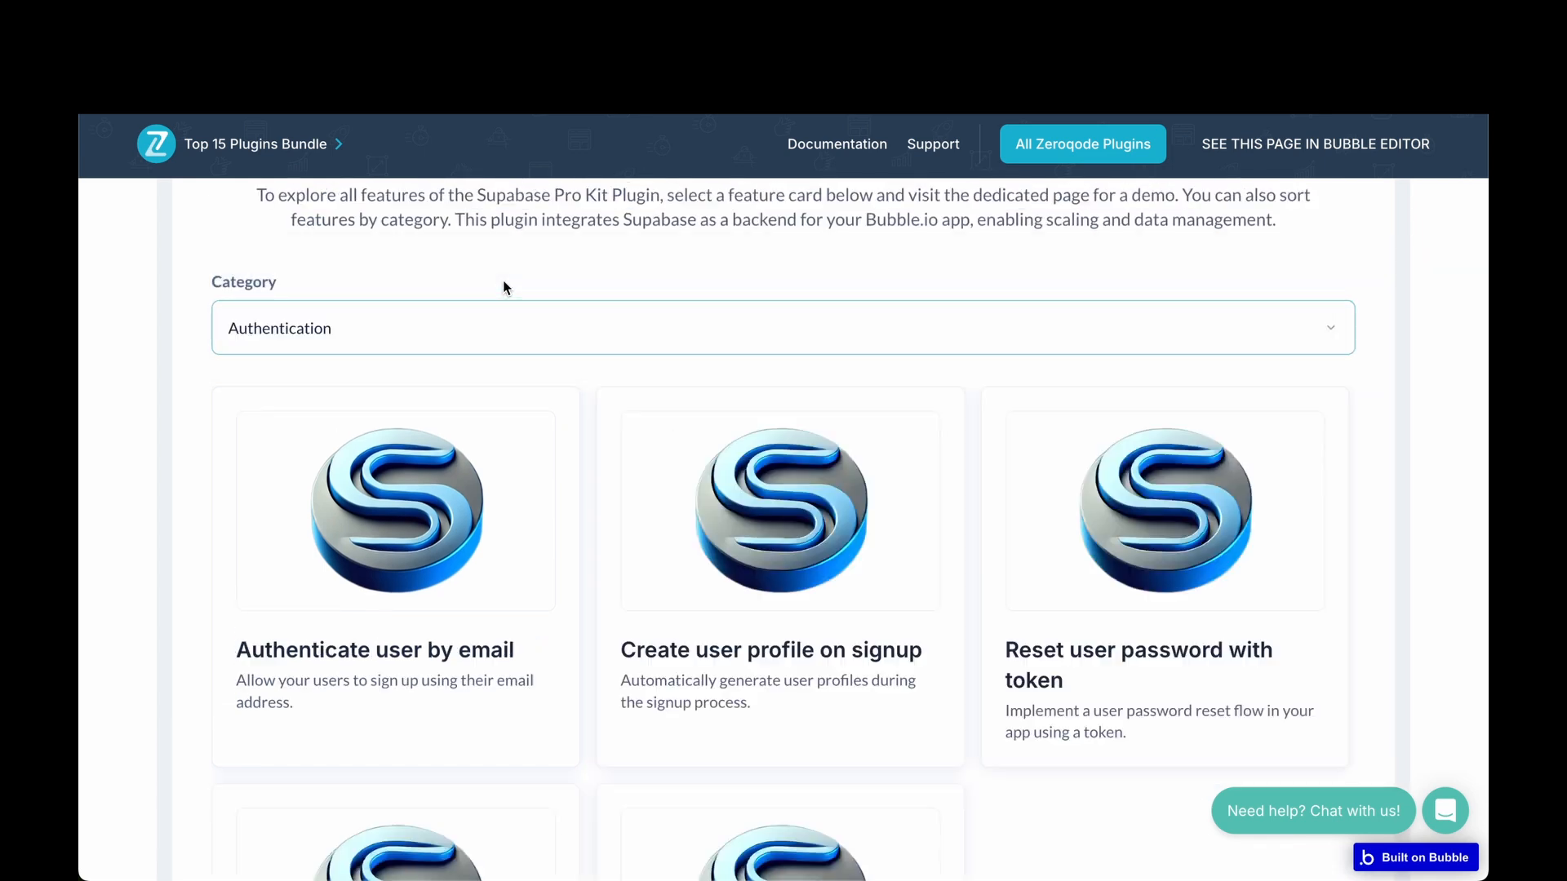
Open the 'Authenticate user by email' demo and look through its sections.
click(373, 514)
scroll(372, 512, down, 7)
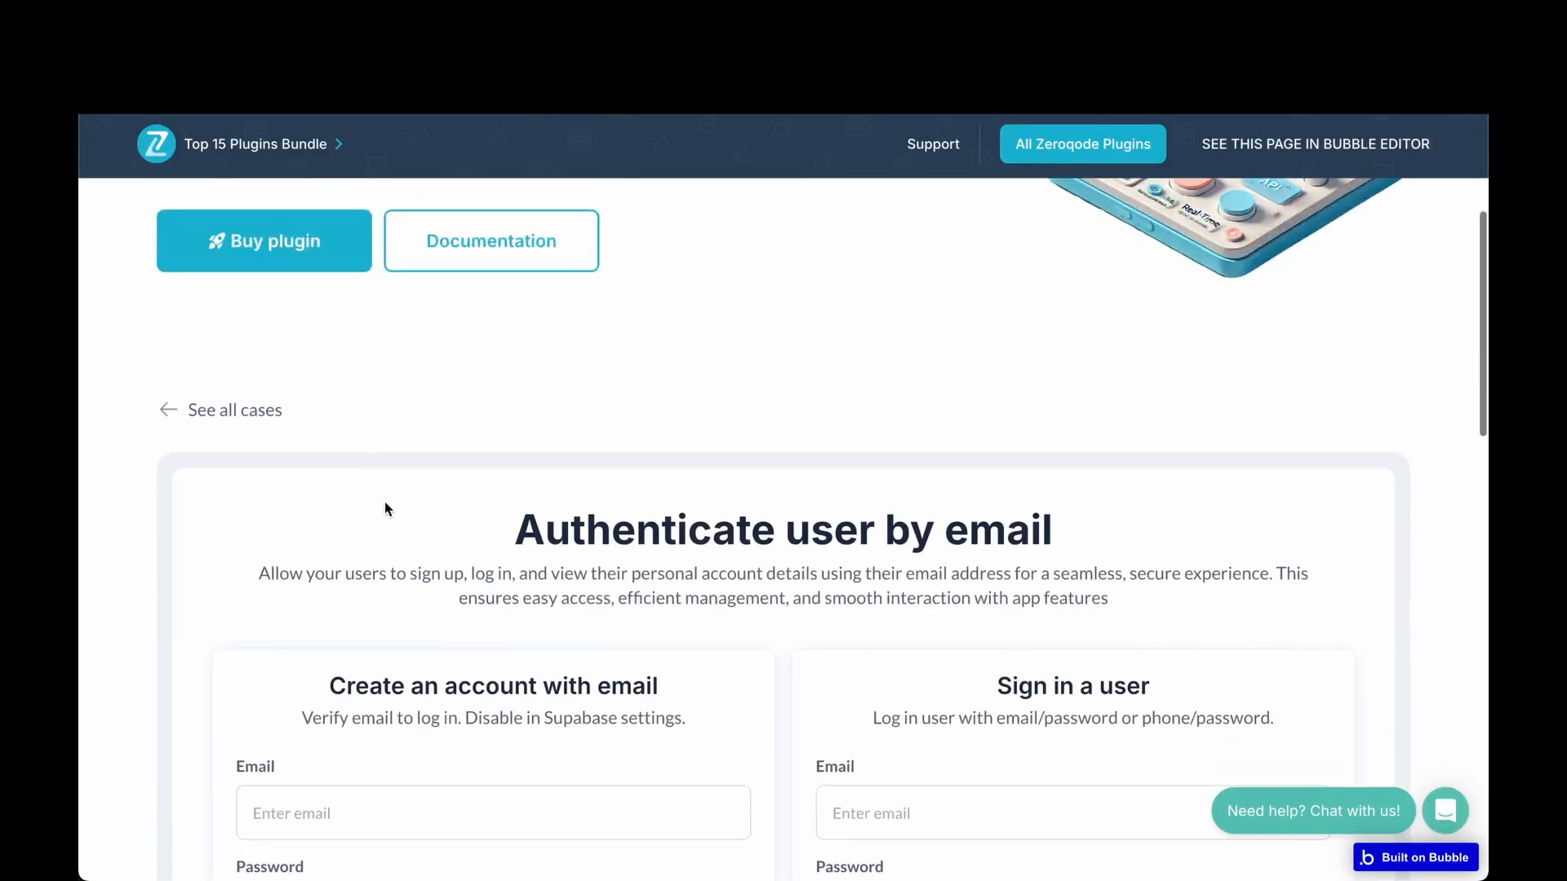
scroll(375, 493, up, 1)
scroll(376, 494, down, 3)
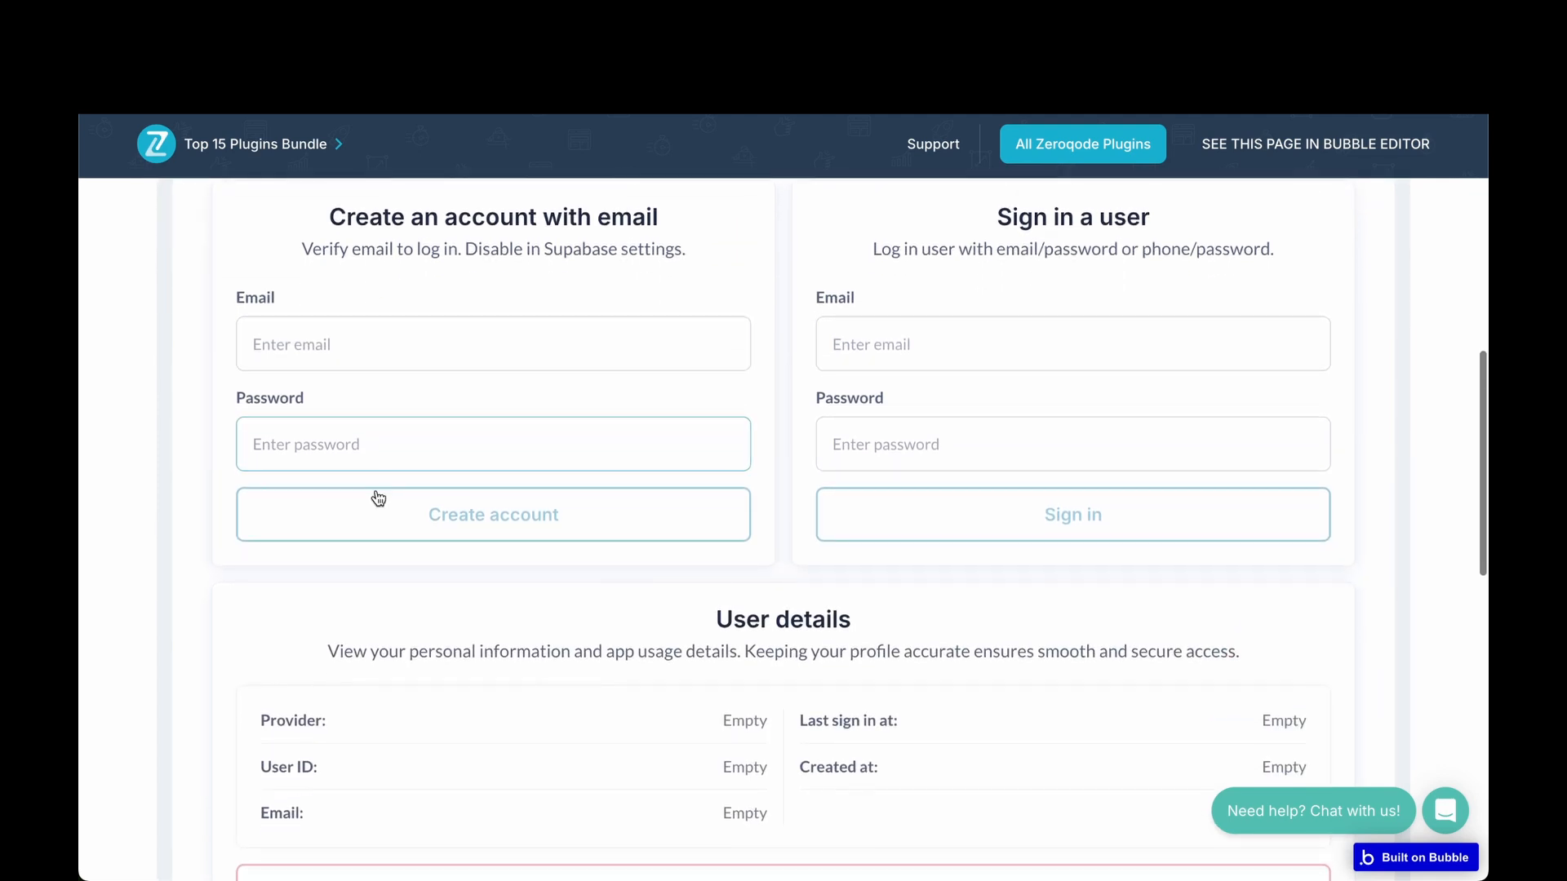
scroll(377, 490, down, 3)
scroll(377, 490, up, 9)
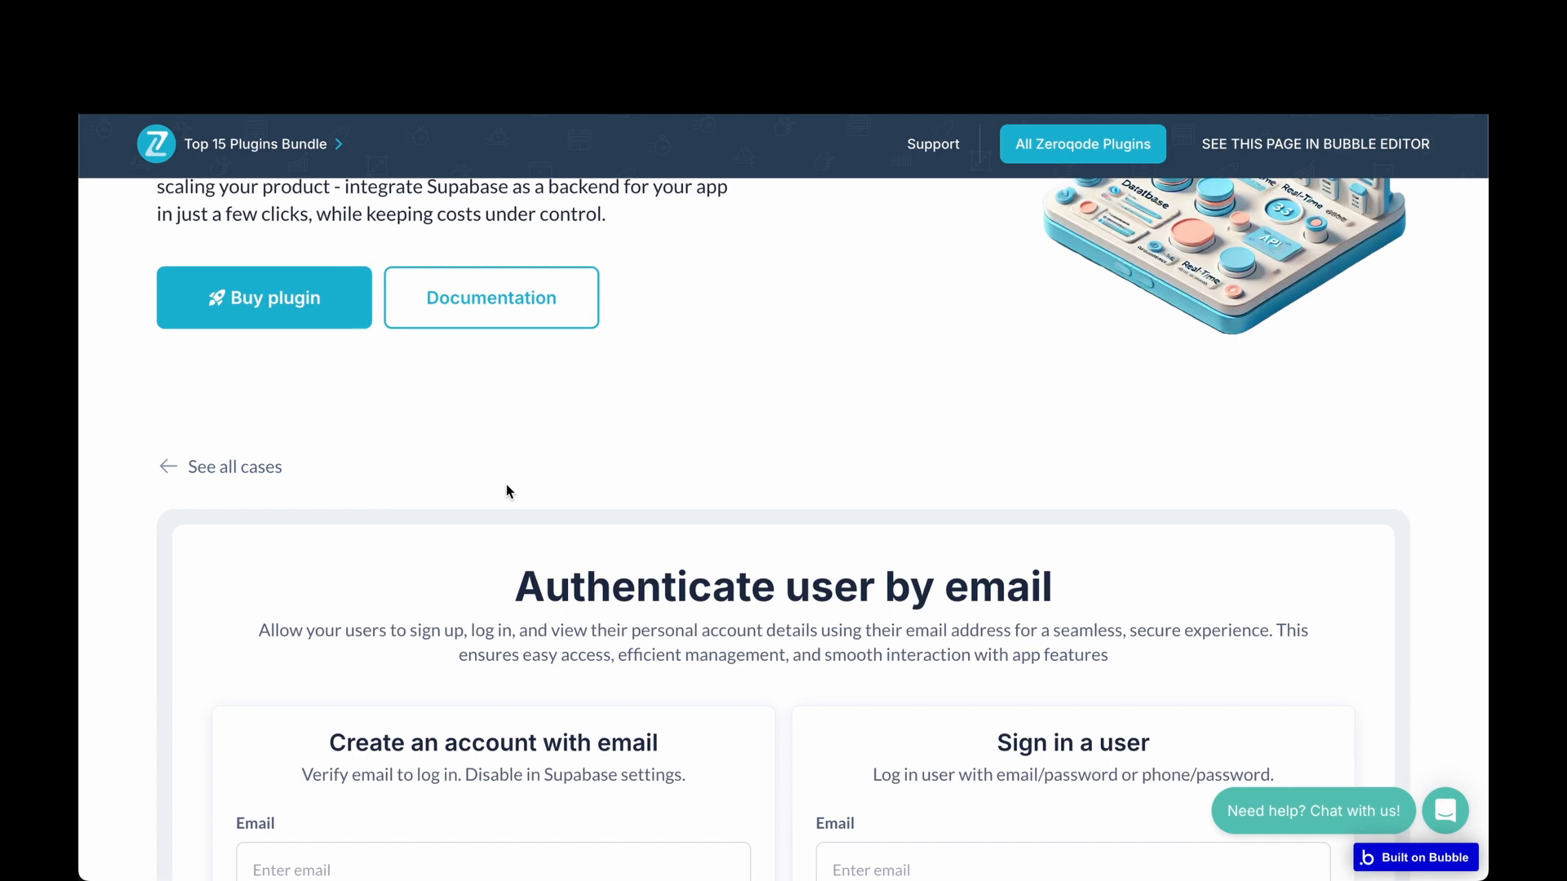
scroll(505, 483, up, 3)
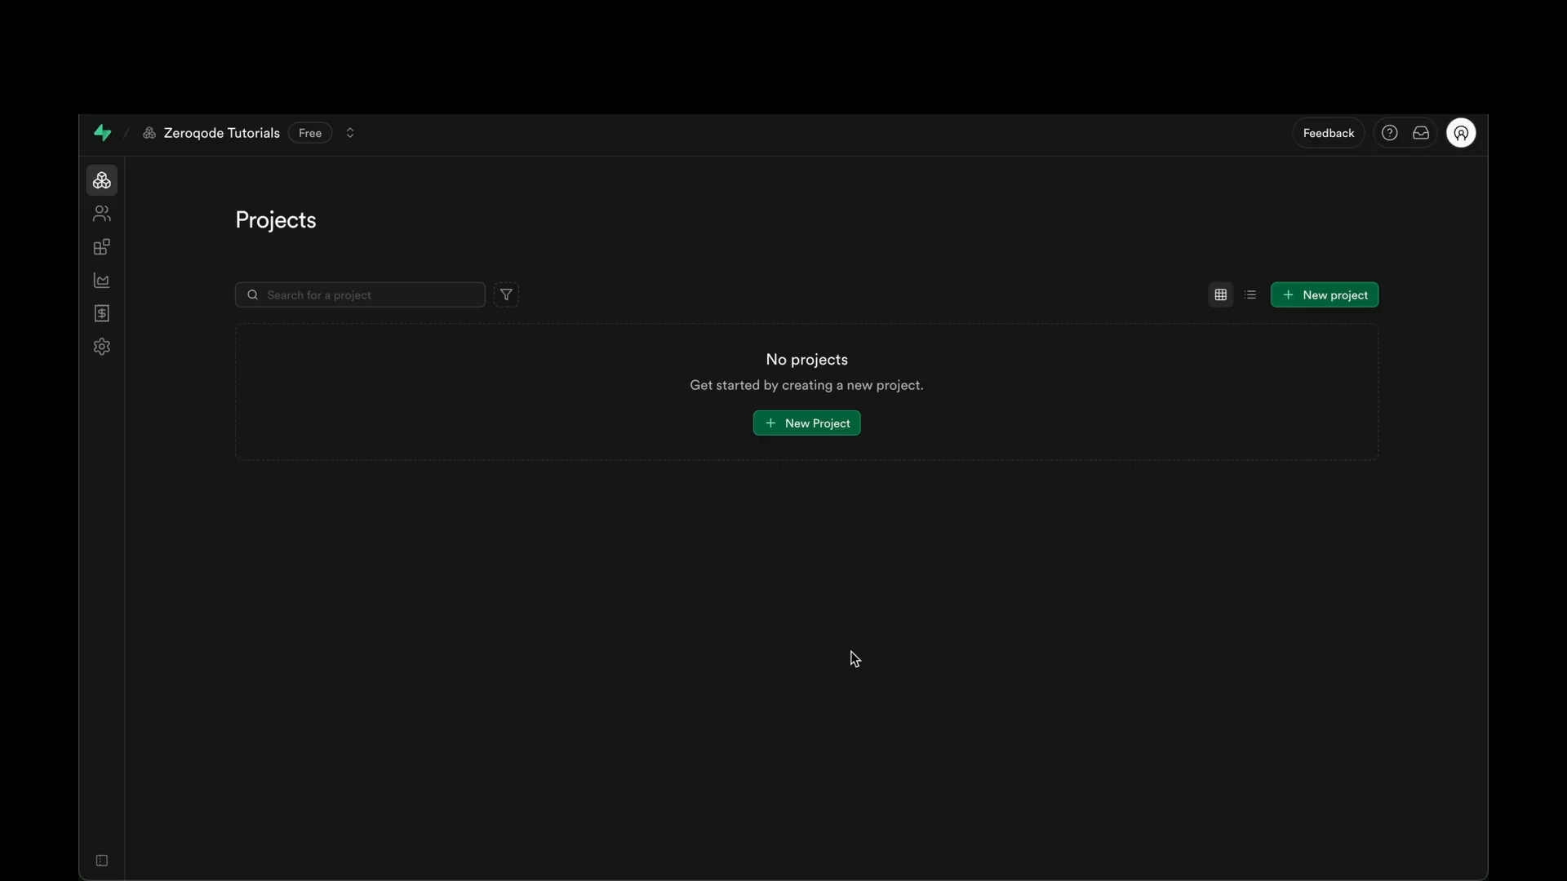
Create the 'First App' project with an autofilled strong database password in the Europe region.
click(836, 421)
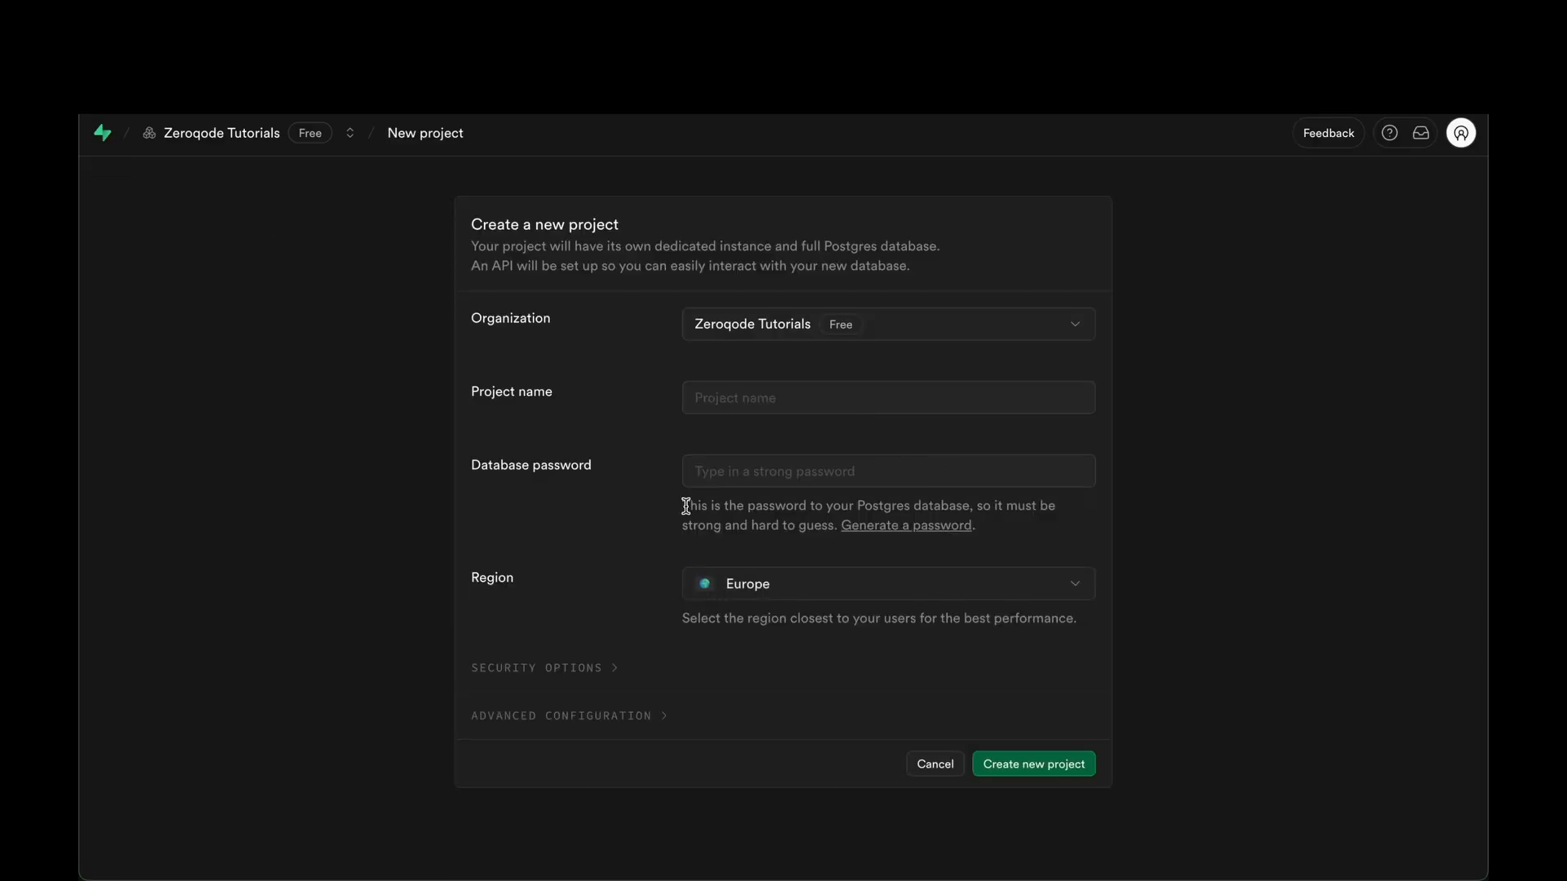
click(780, 387)
click(847, 445)
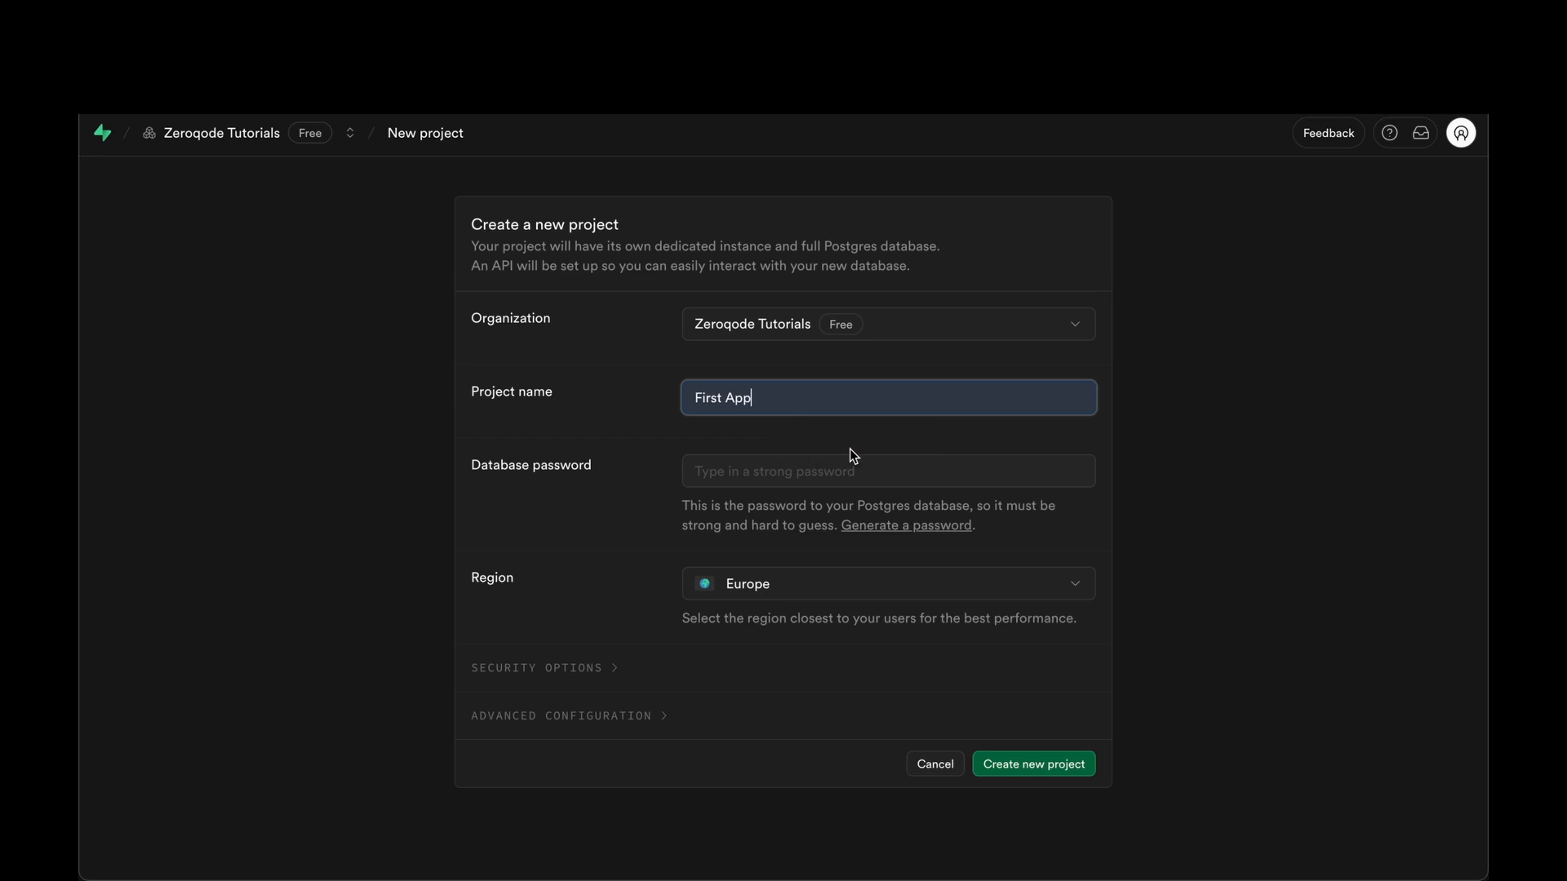
click(740, 476)
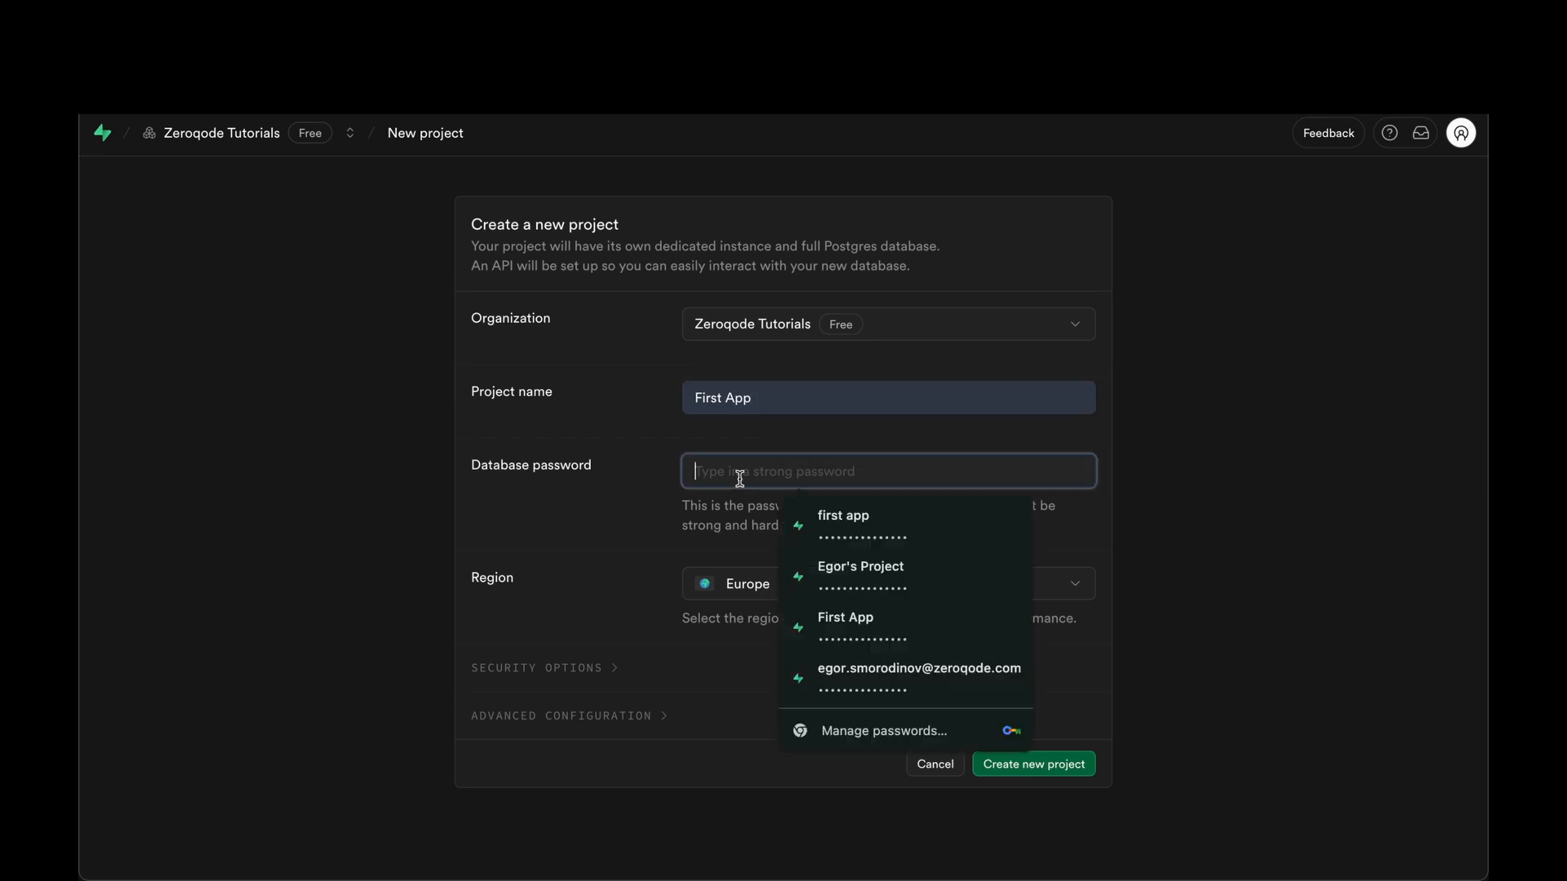
click(829, 678)
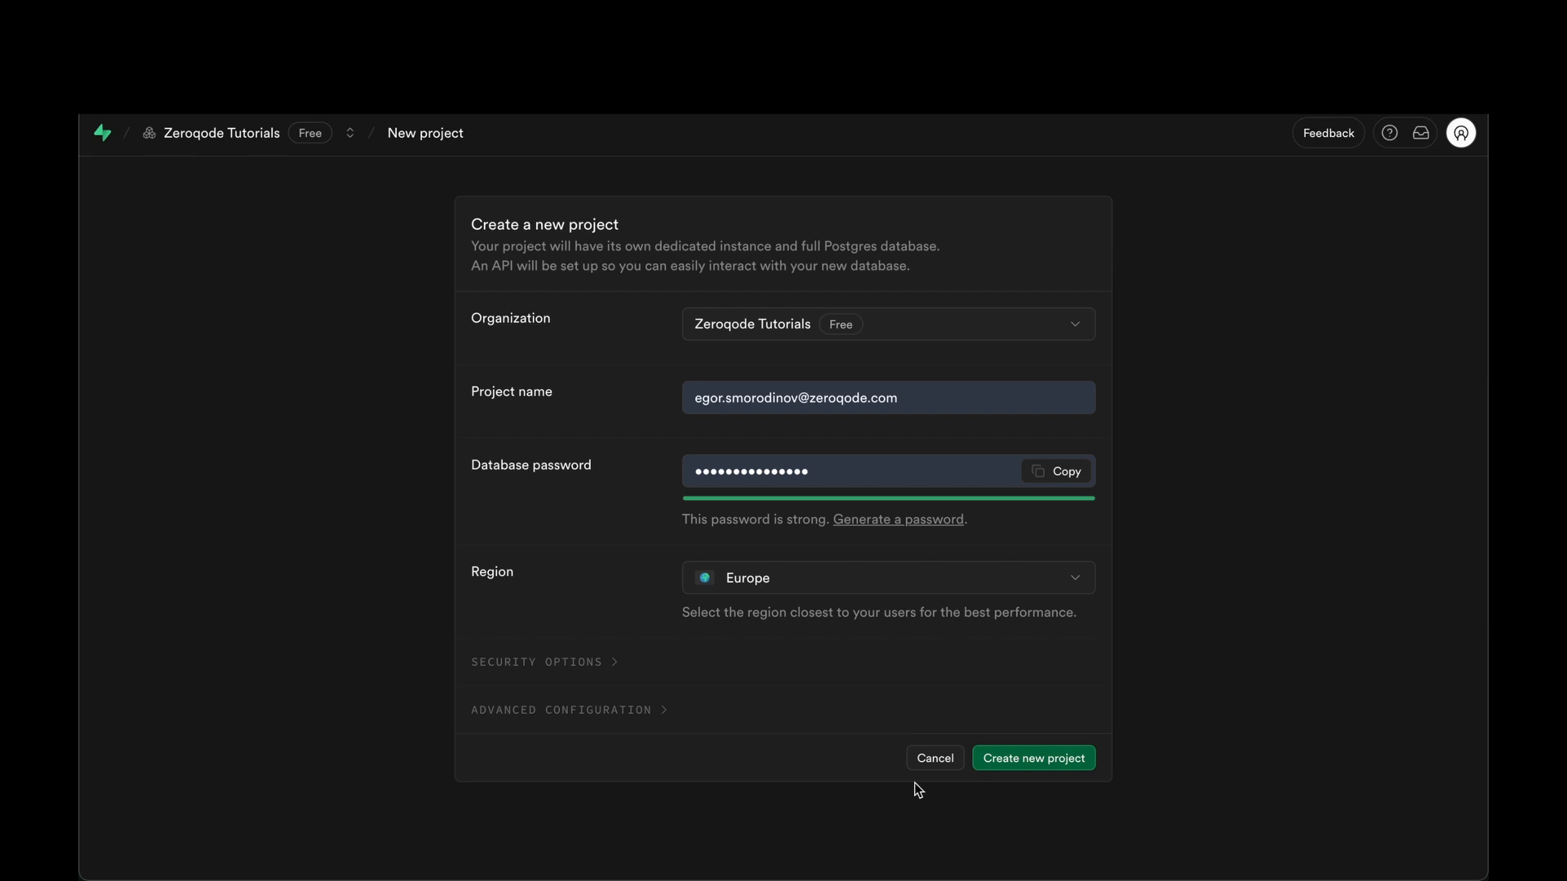
click(1018, 760)
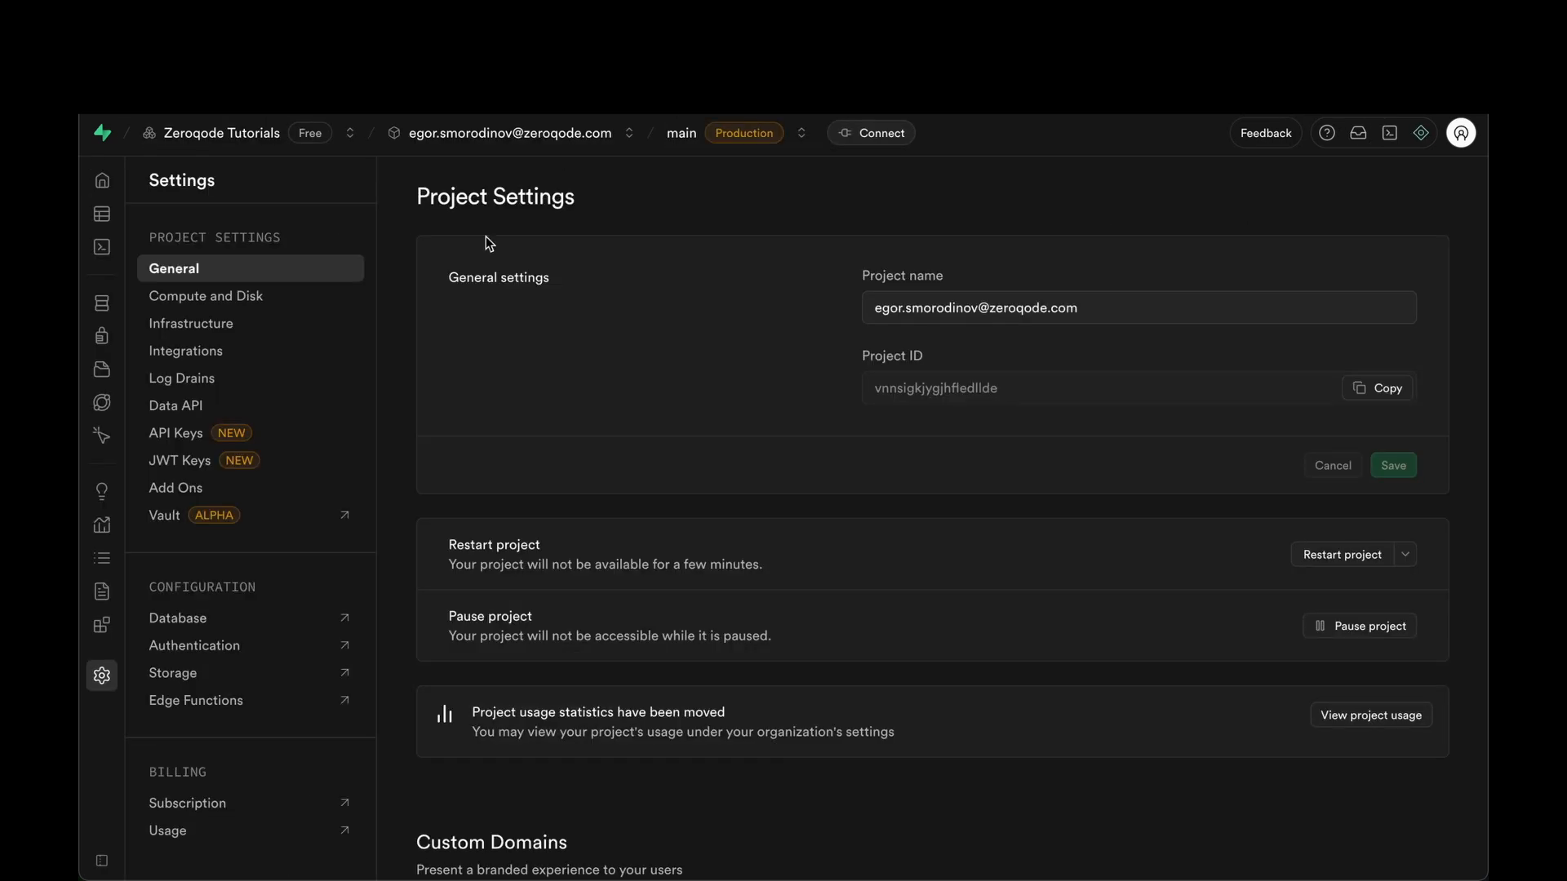
Copy the project URL, create default publishable and secret API keys, and copy the publishable key.
click(175, 405)
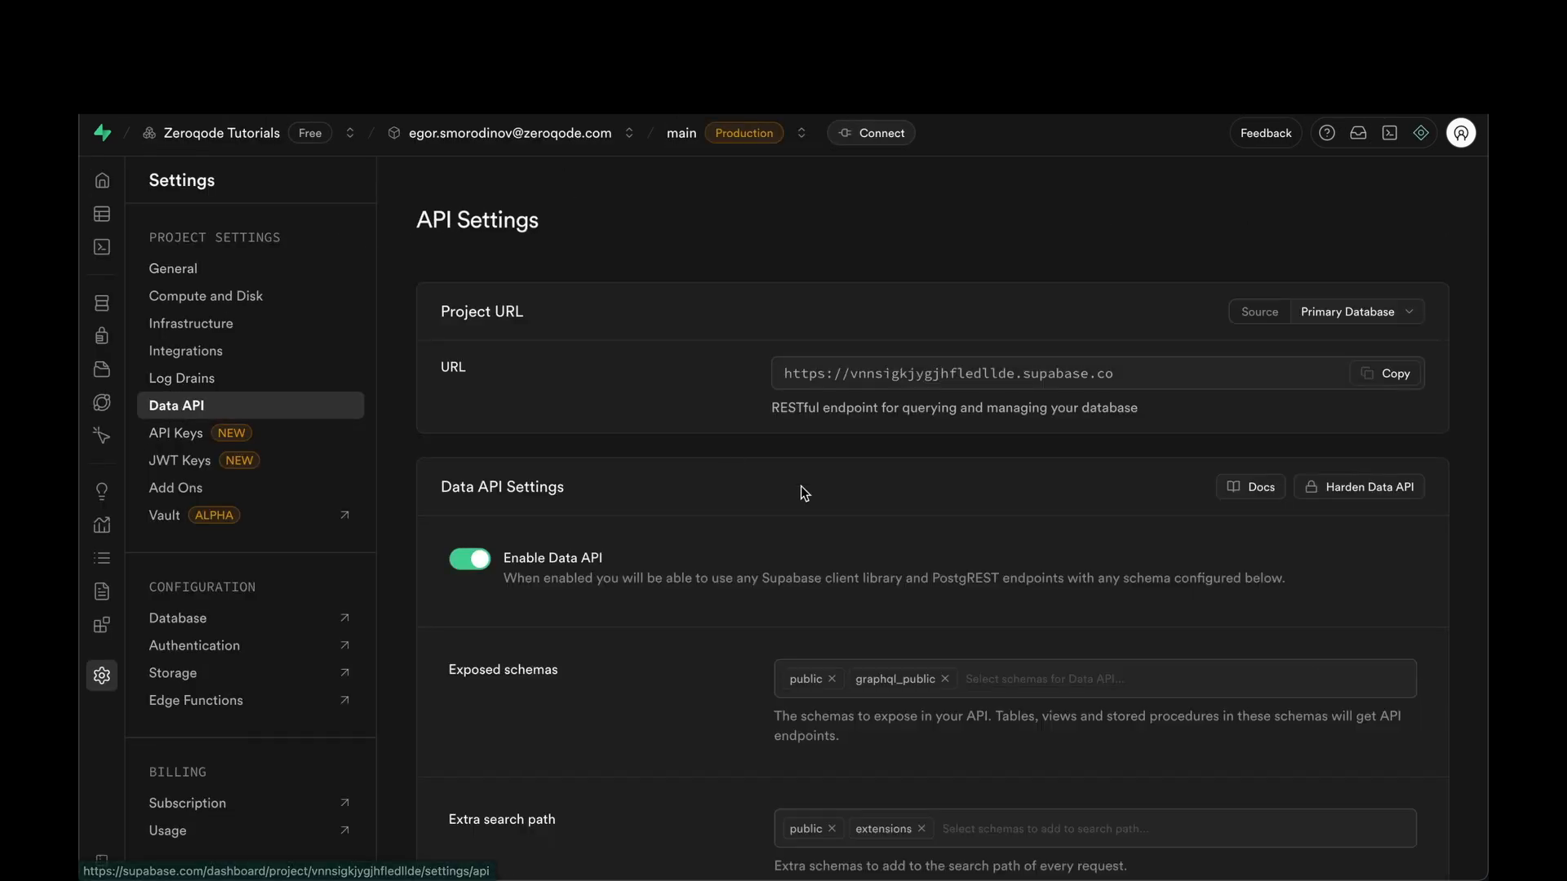
click(1399, 378)
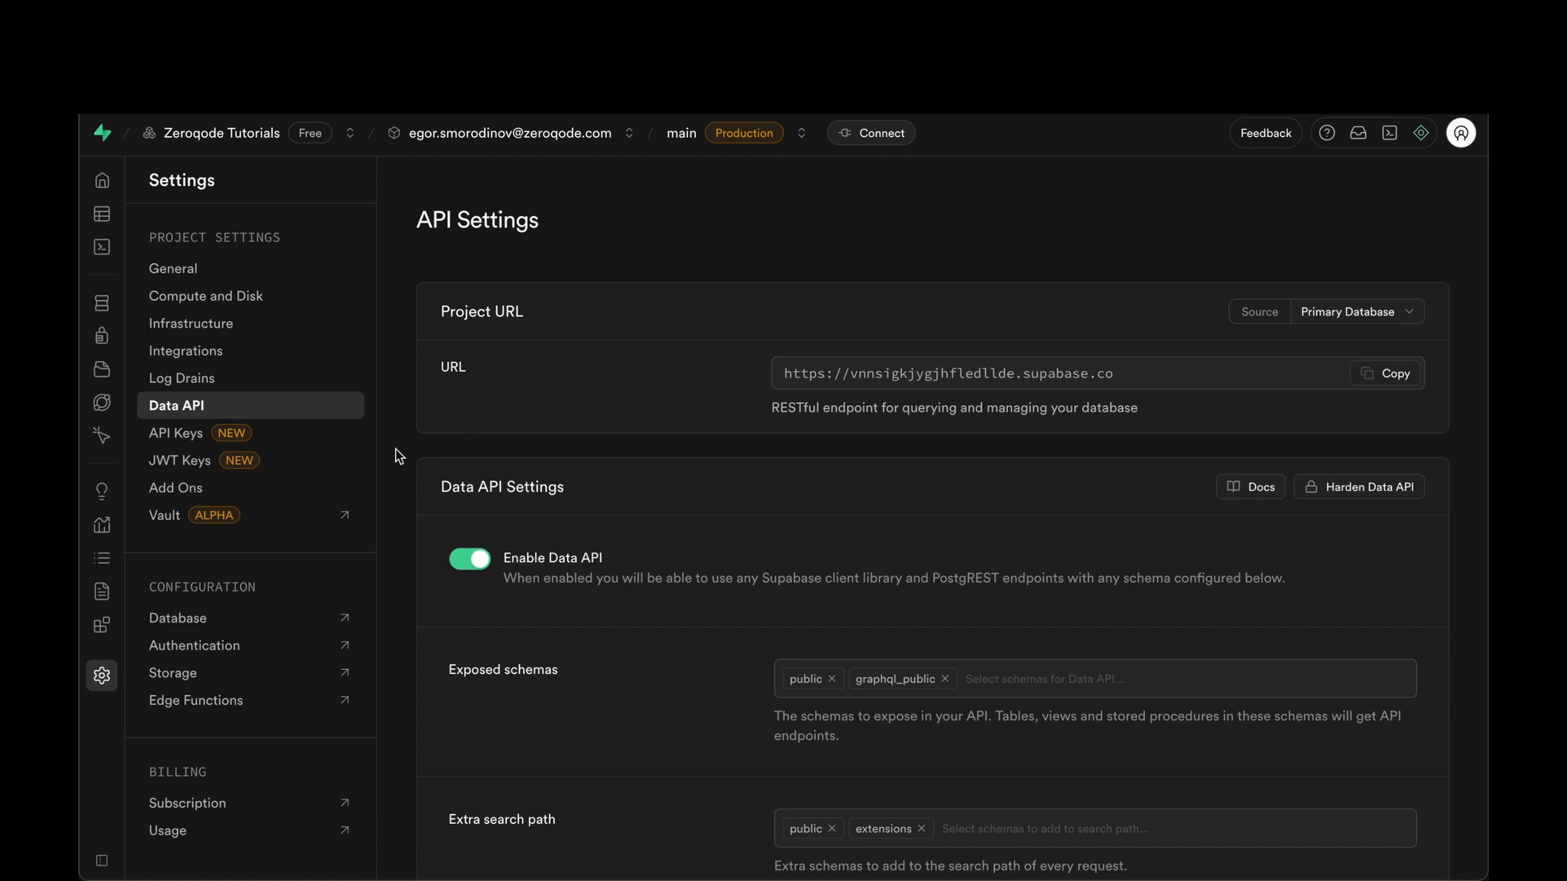
click(269, 437)
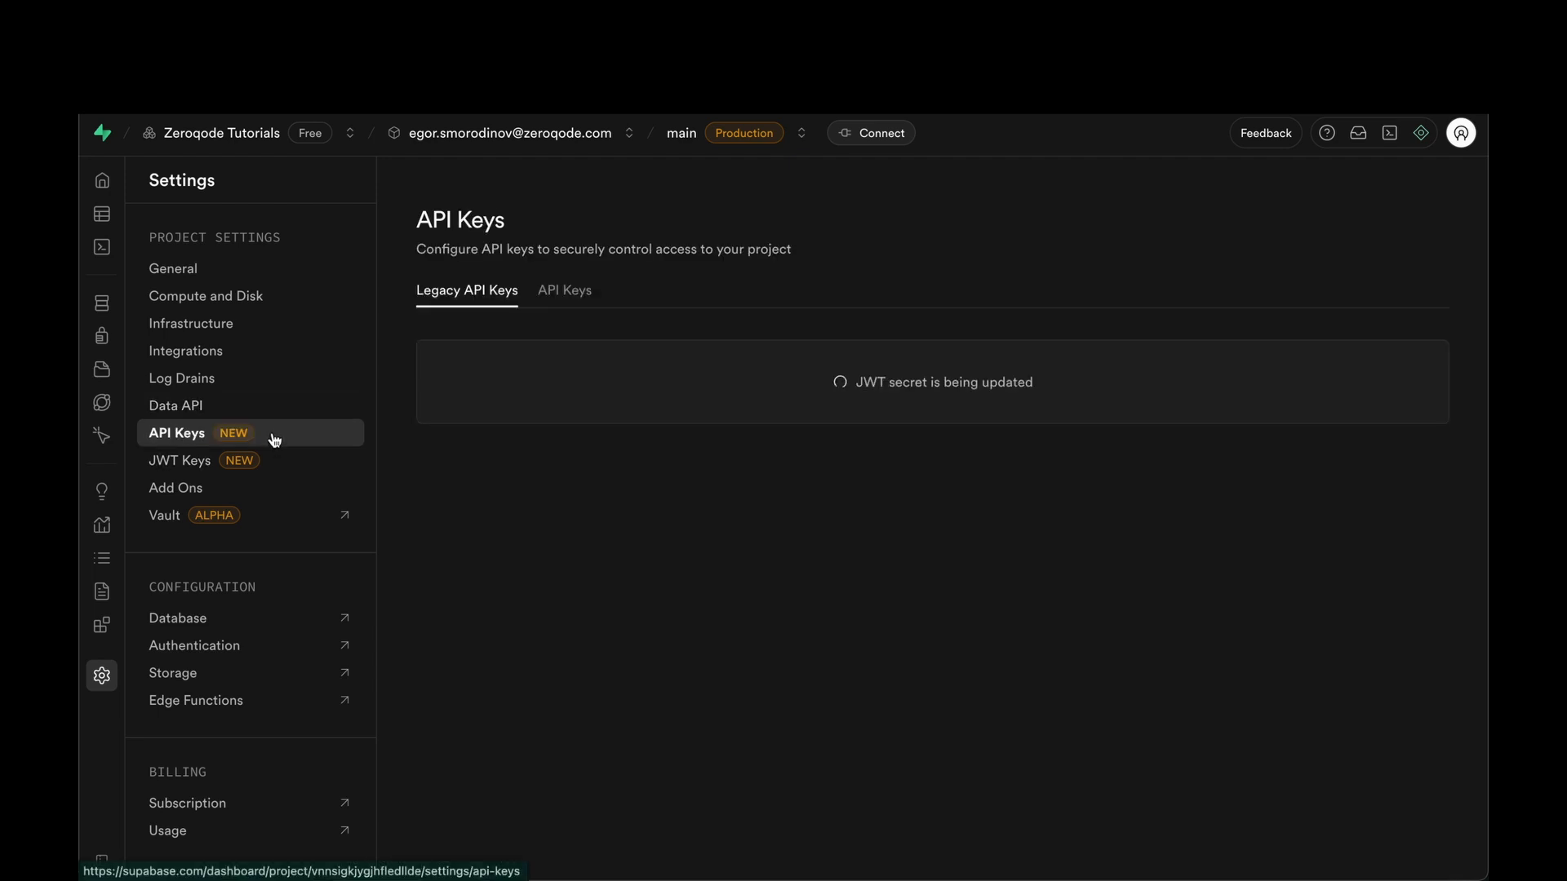
click(567, 292)
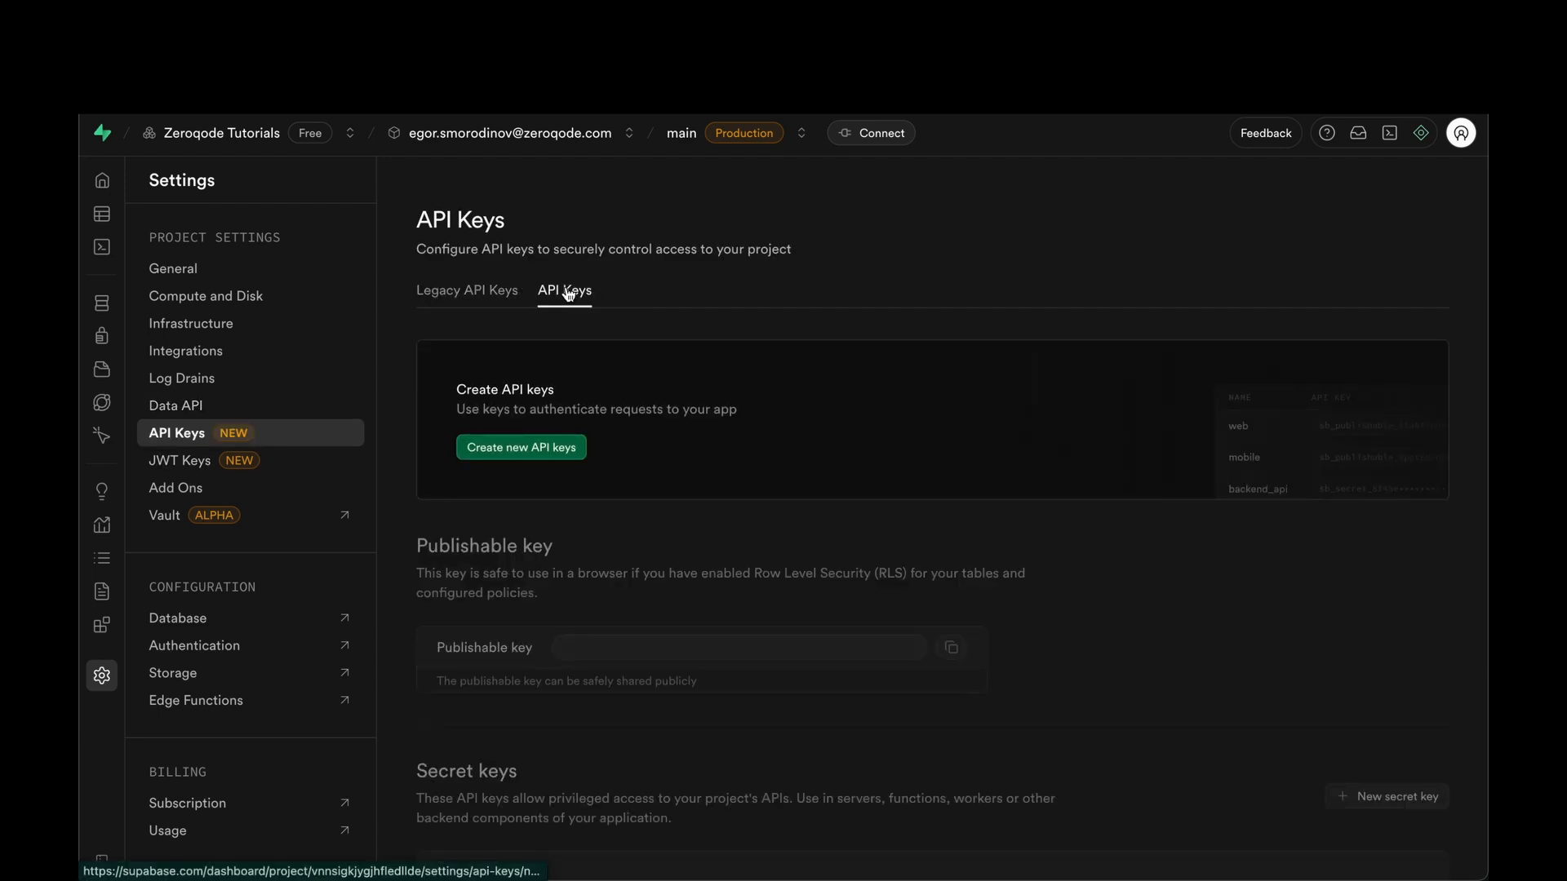
click(526, 451)
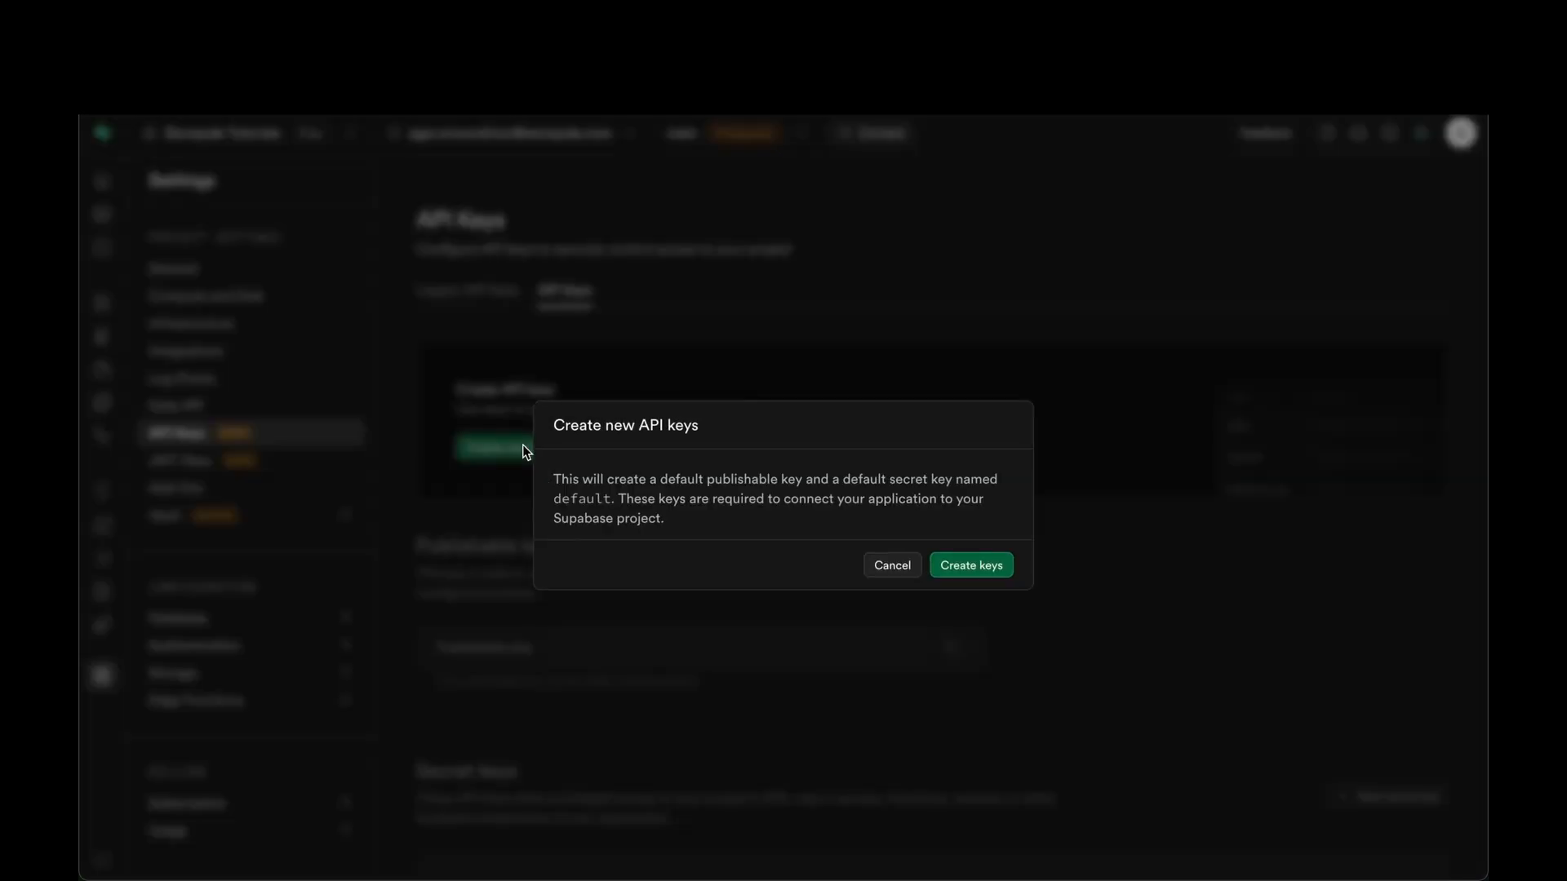
click(959, 564)
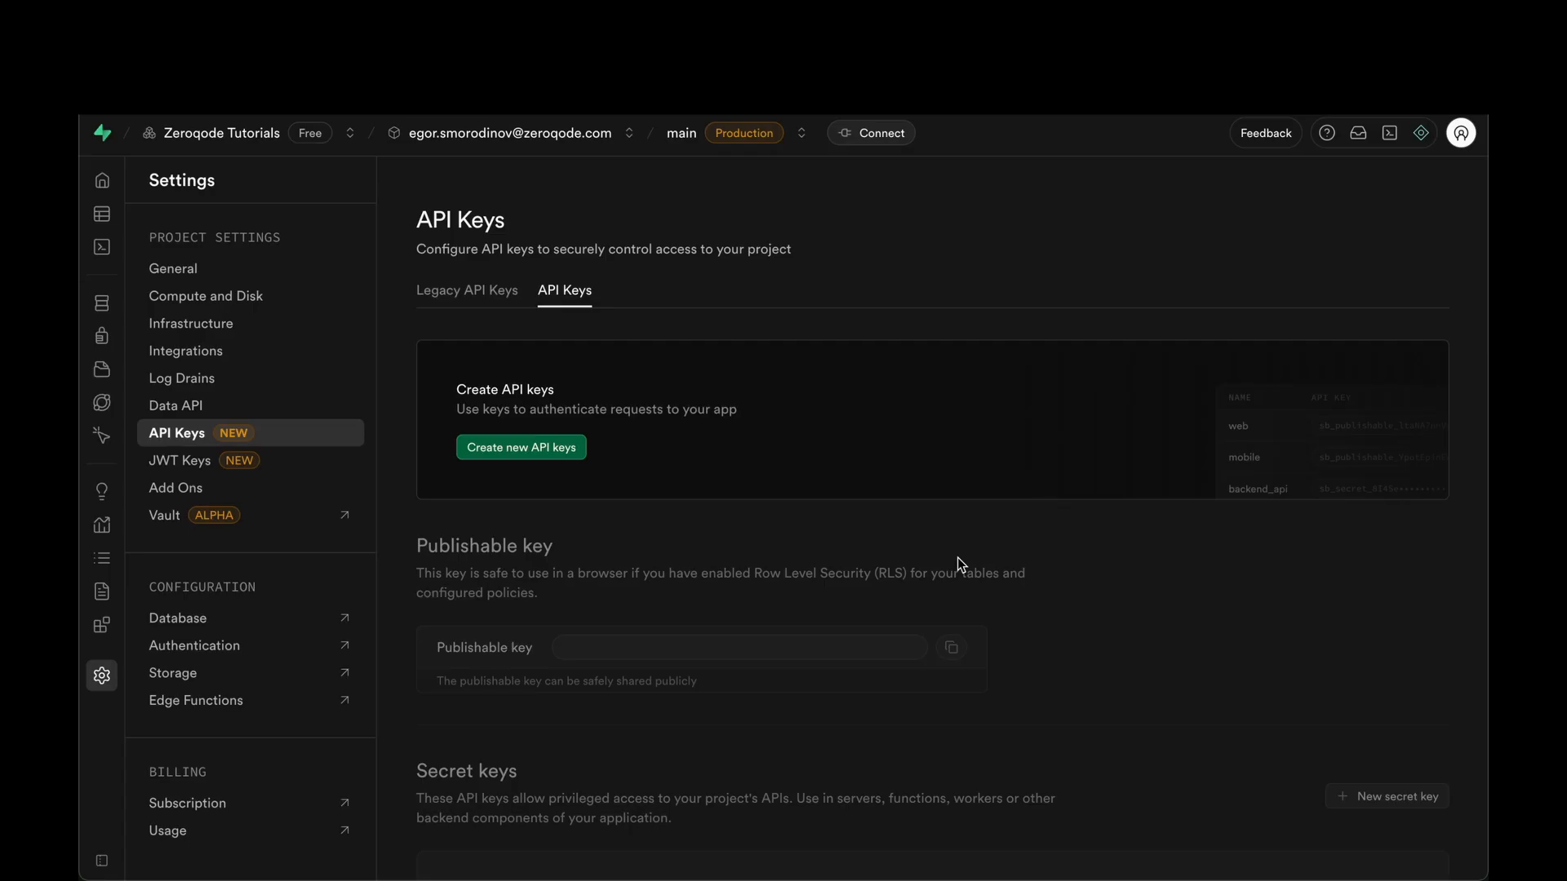
scroll(820, 398, down, 1)
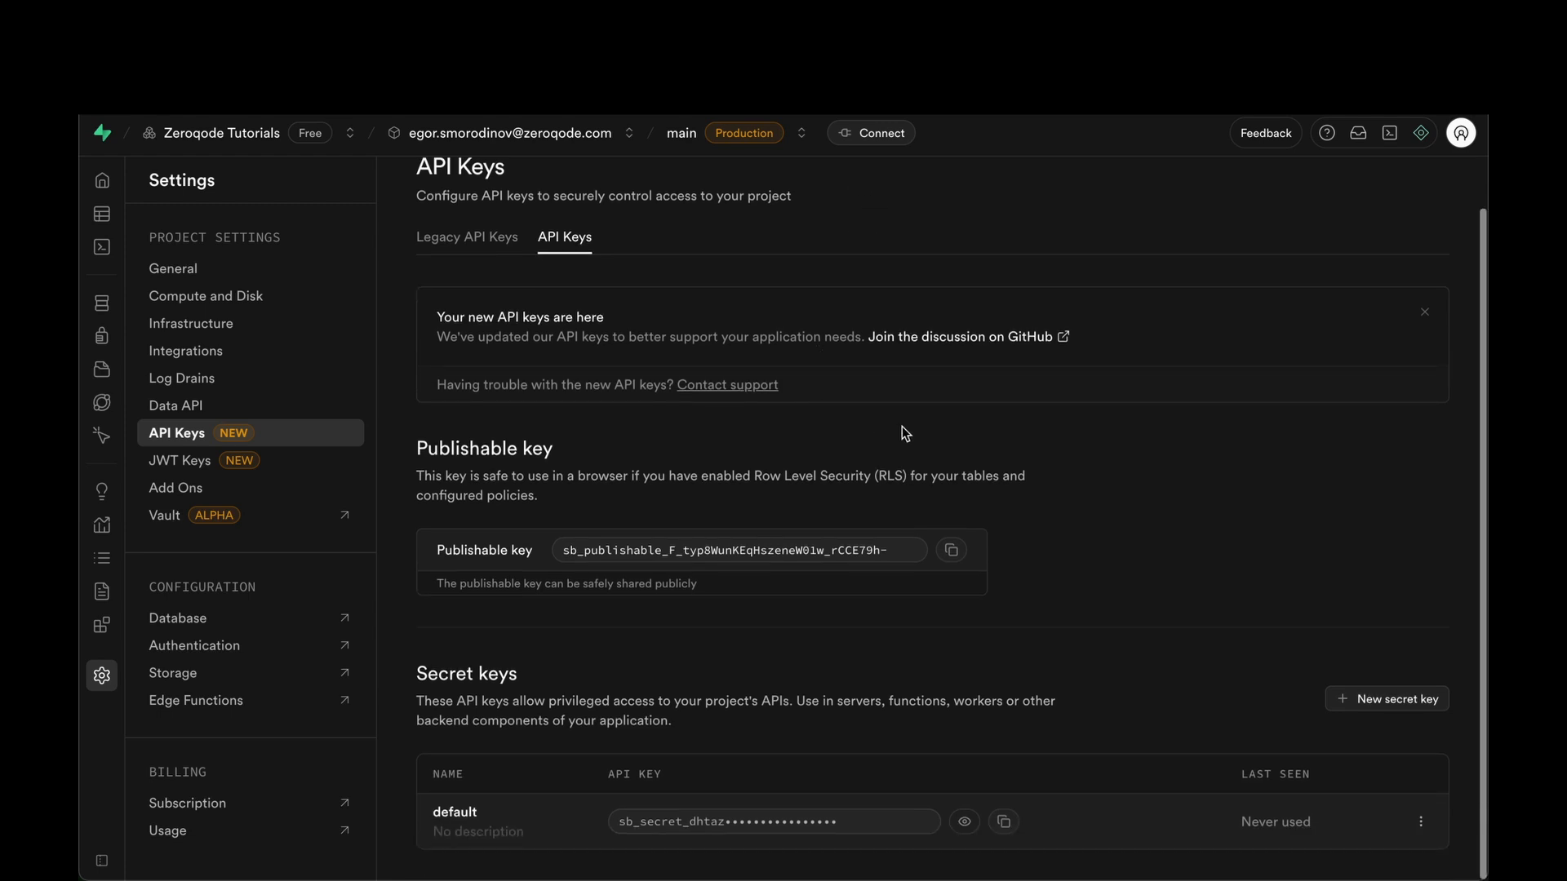
click(952, 551)
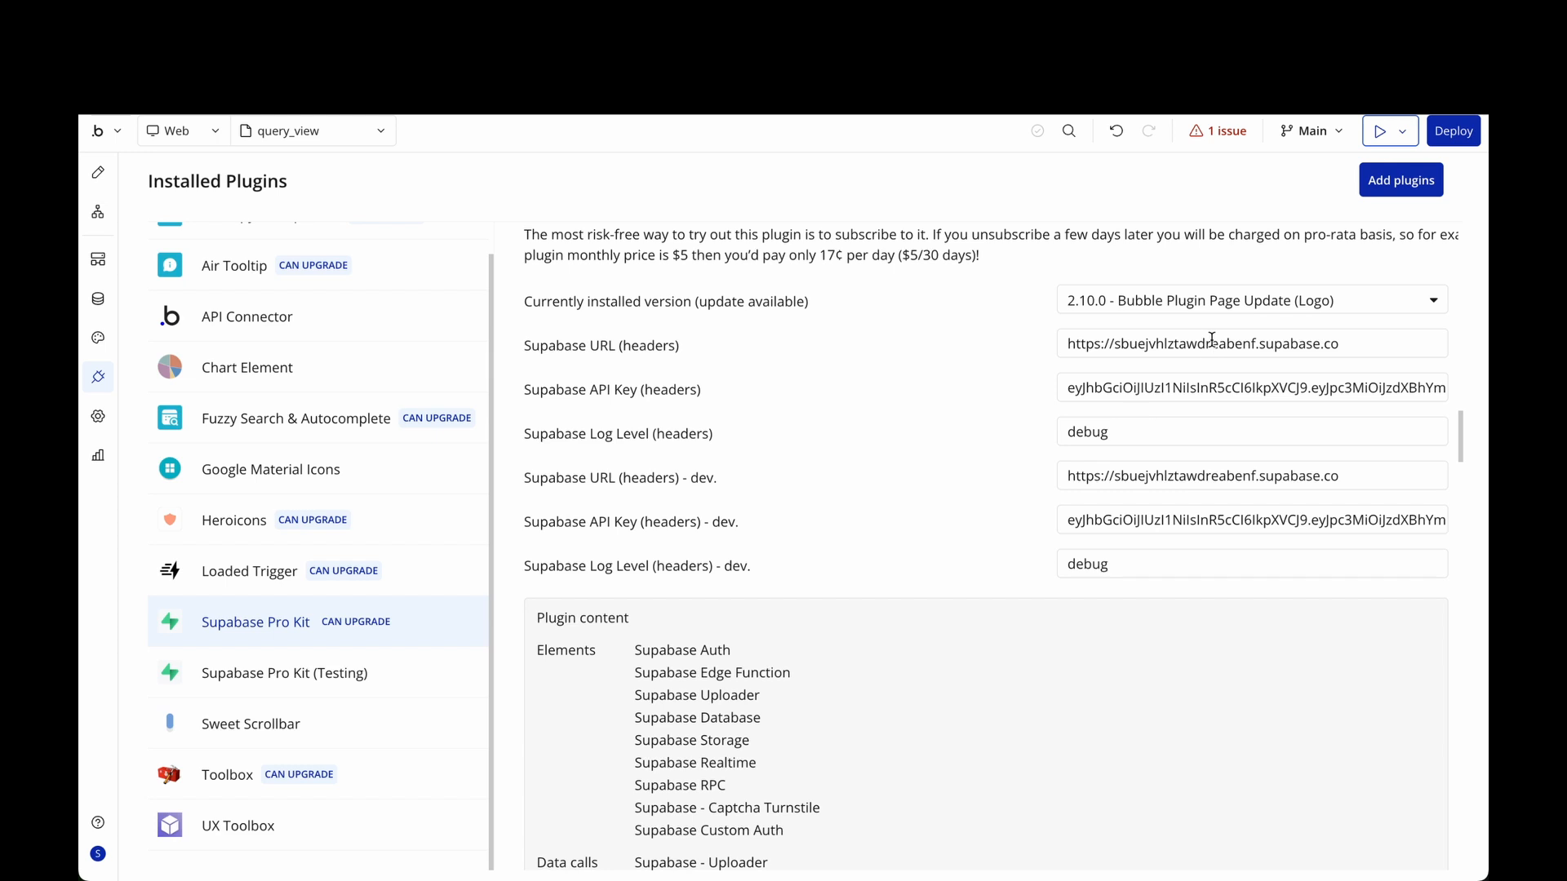
Highlight the Supabase URL, API key and 'debug' log level values in the plugin settings.
double_click(1168, 343)
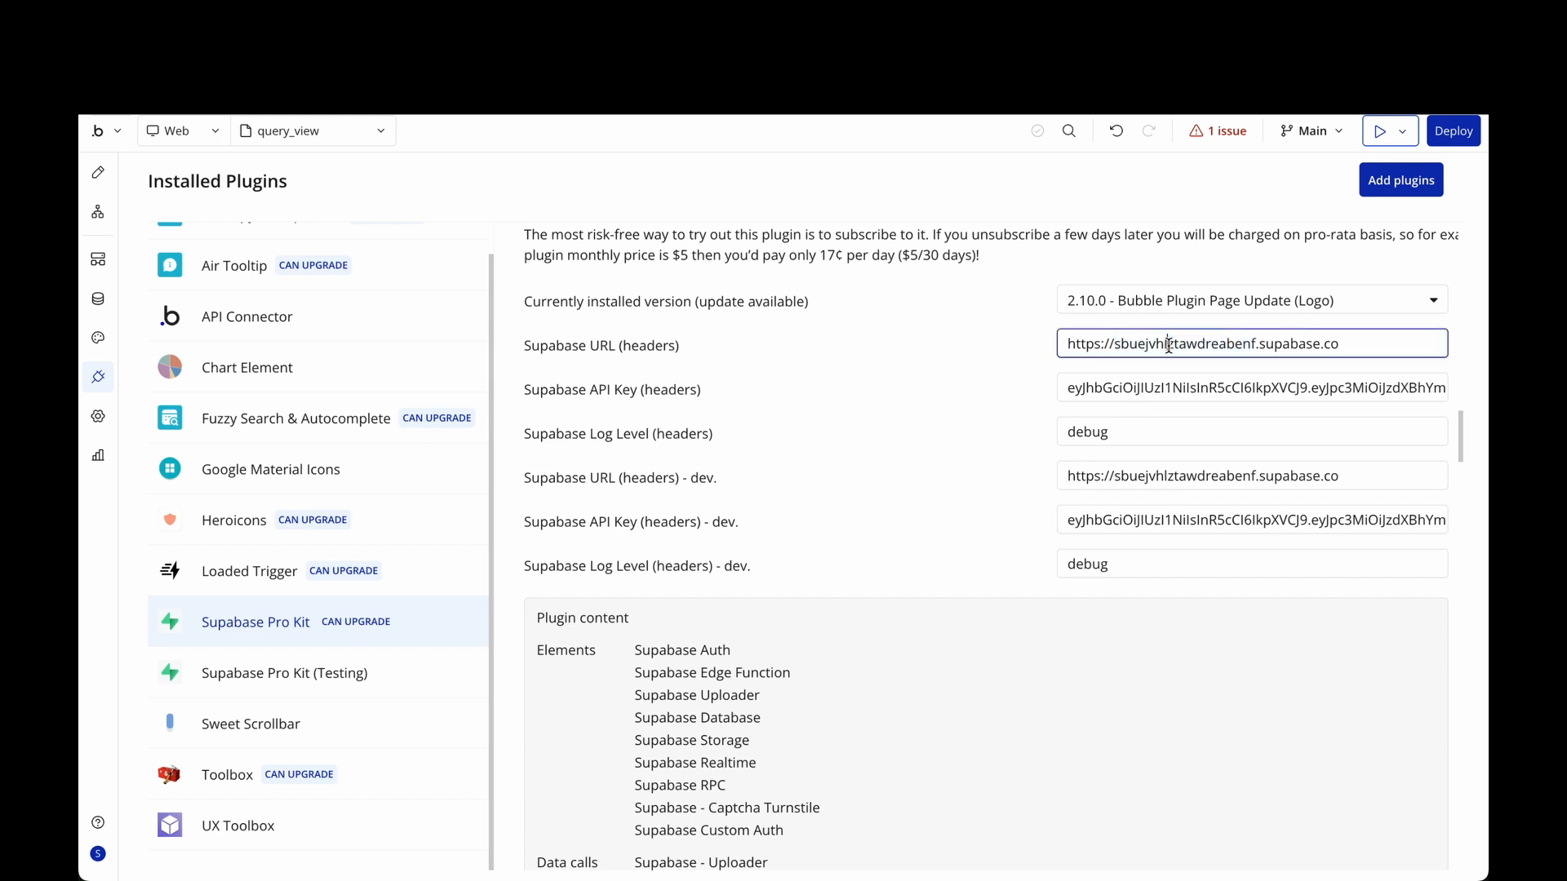
triple_click(1169, 342)
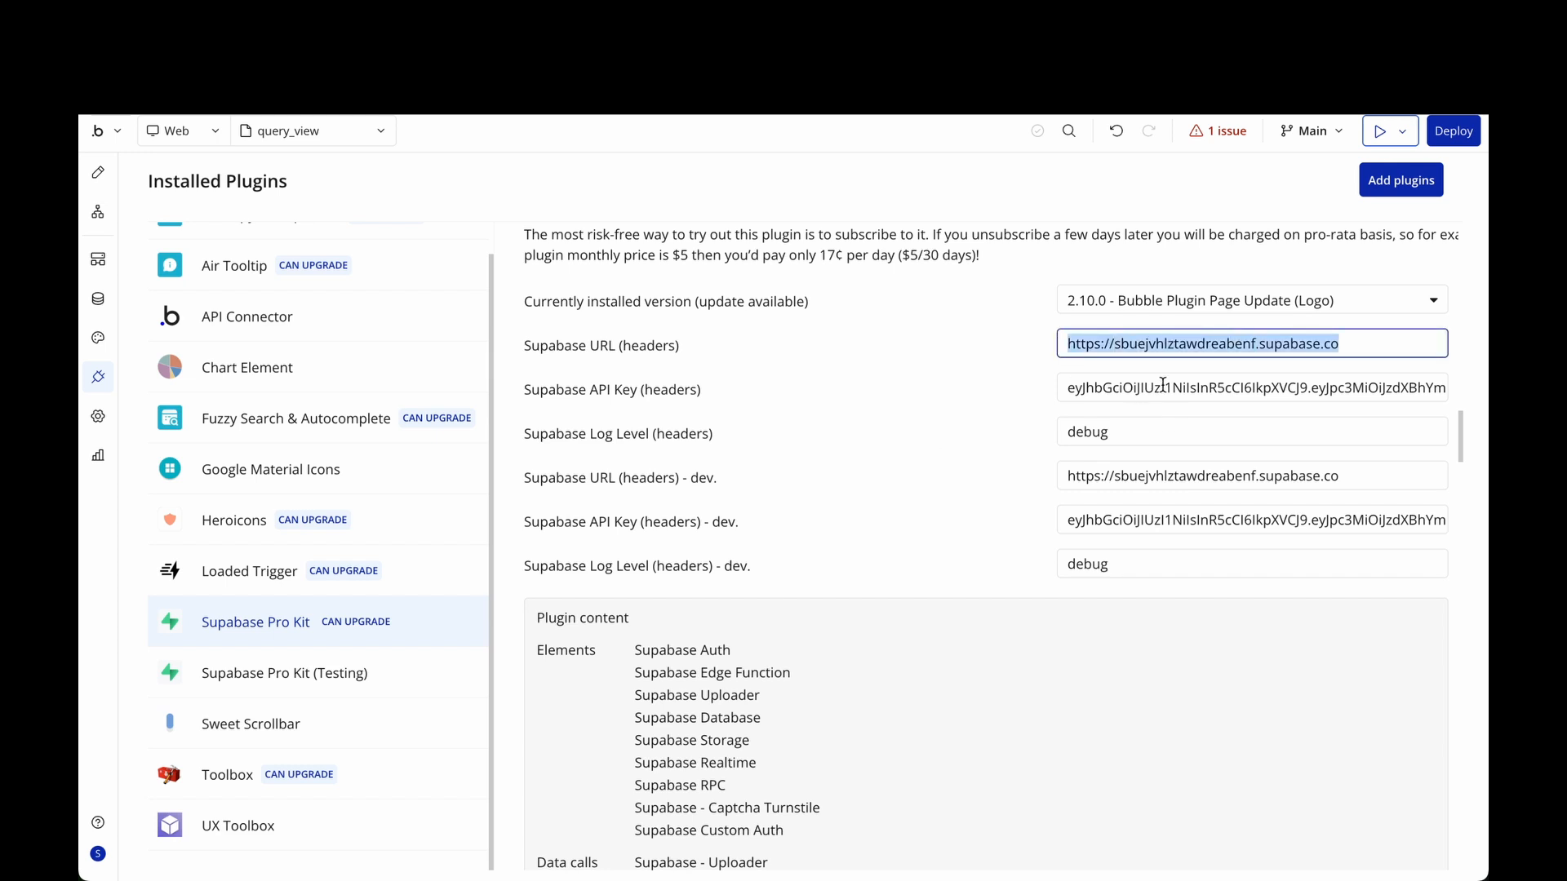
triple_click(1162, 384)
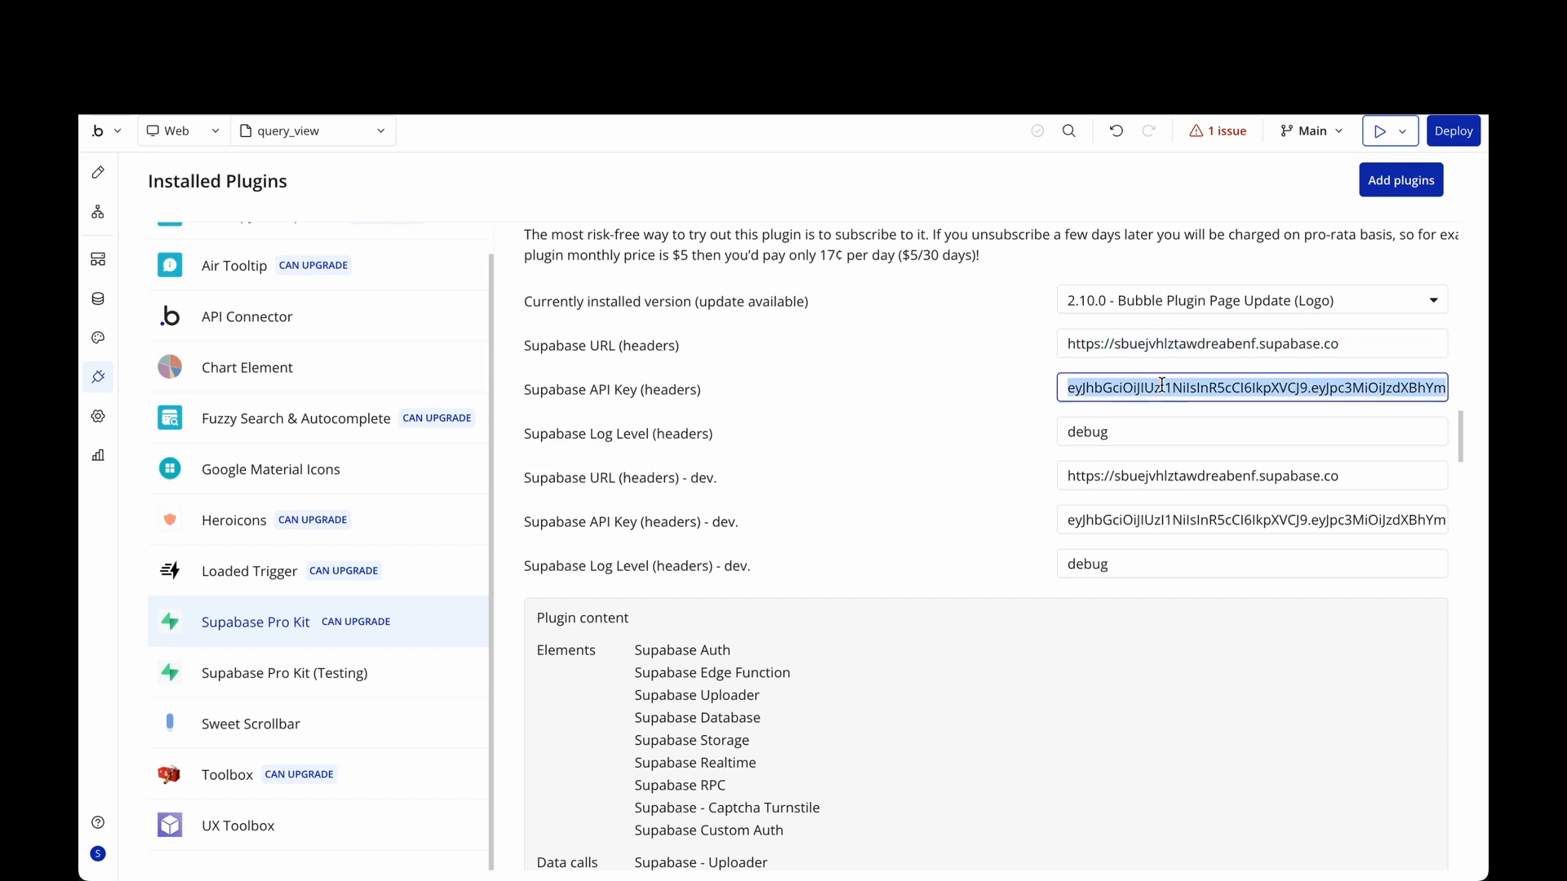
double_click(1092, 431)
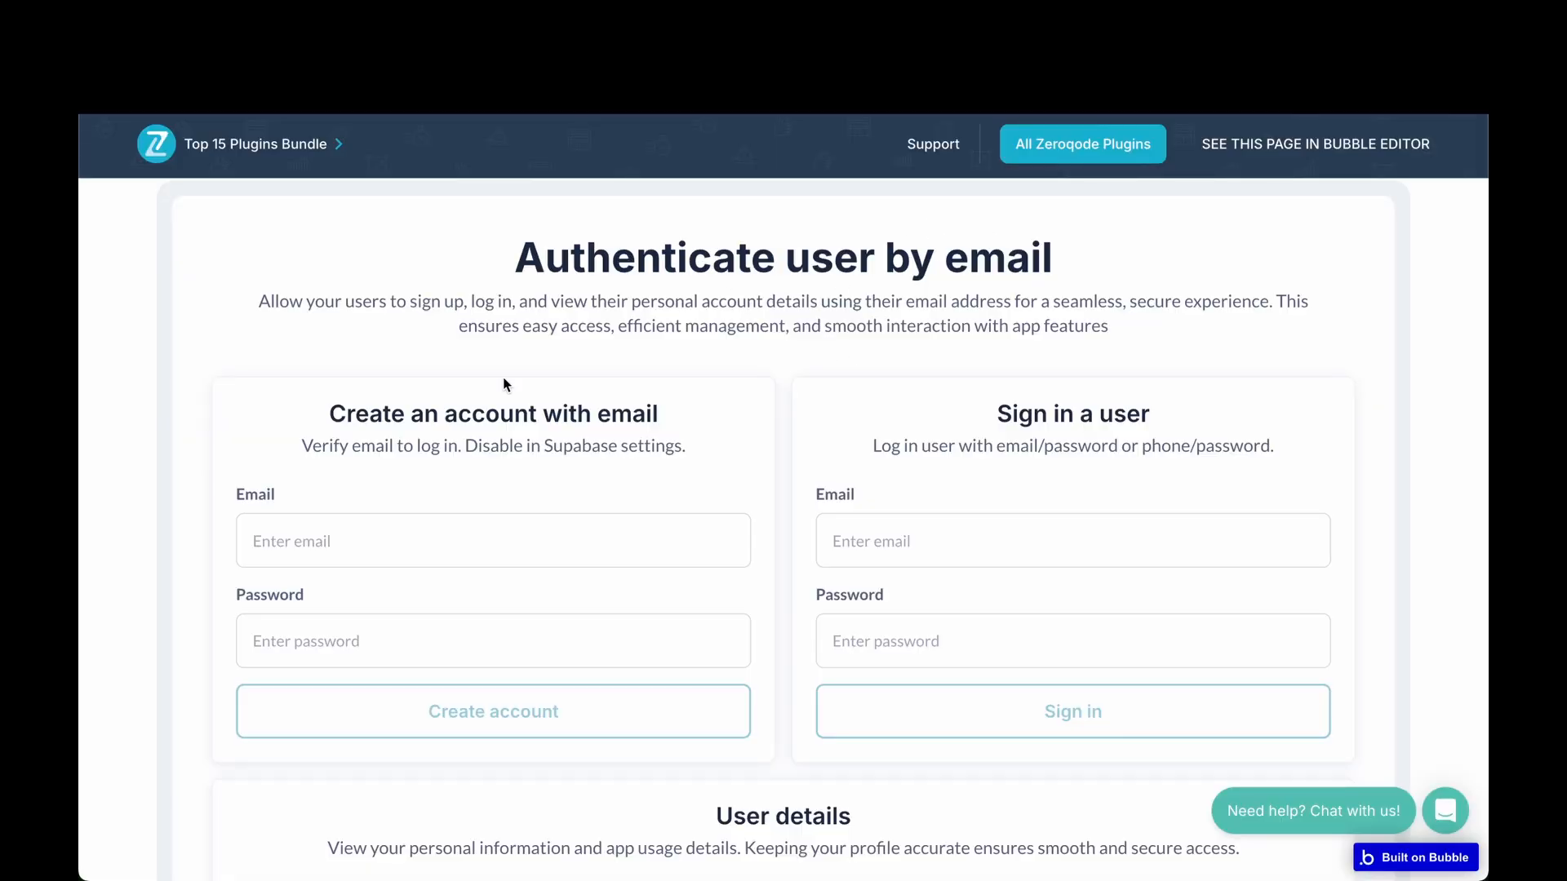
Highlight the create-account and 'Sign in a user' card headings on the demo page.
drag(281, 400, 609, 467)
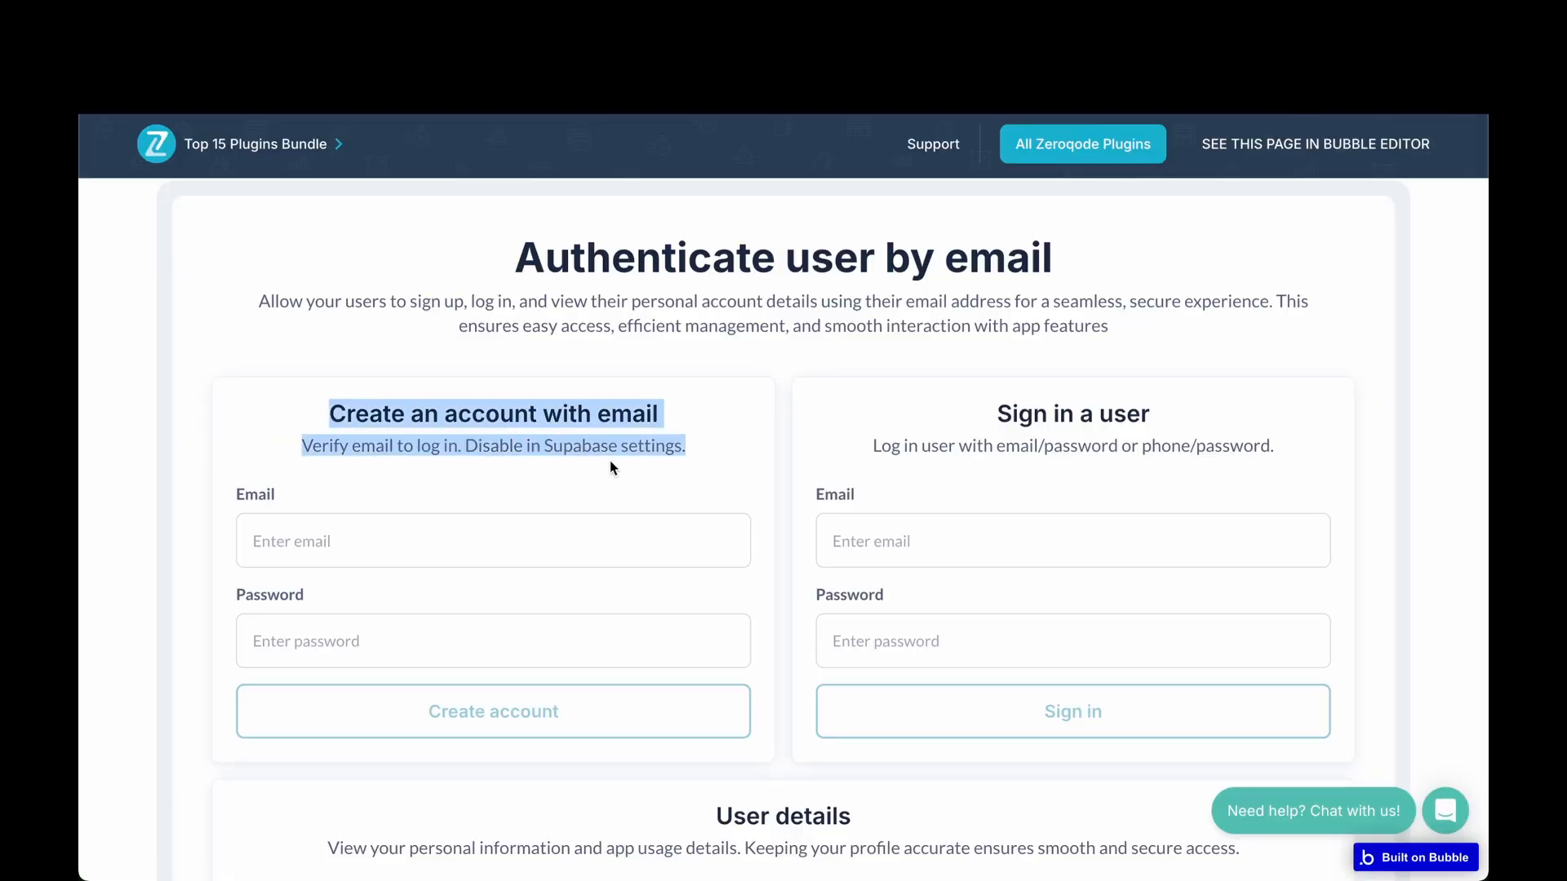
drag(971, 406, 1220, 441)
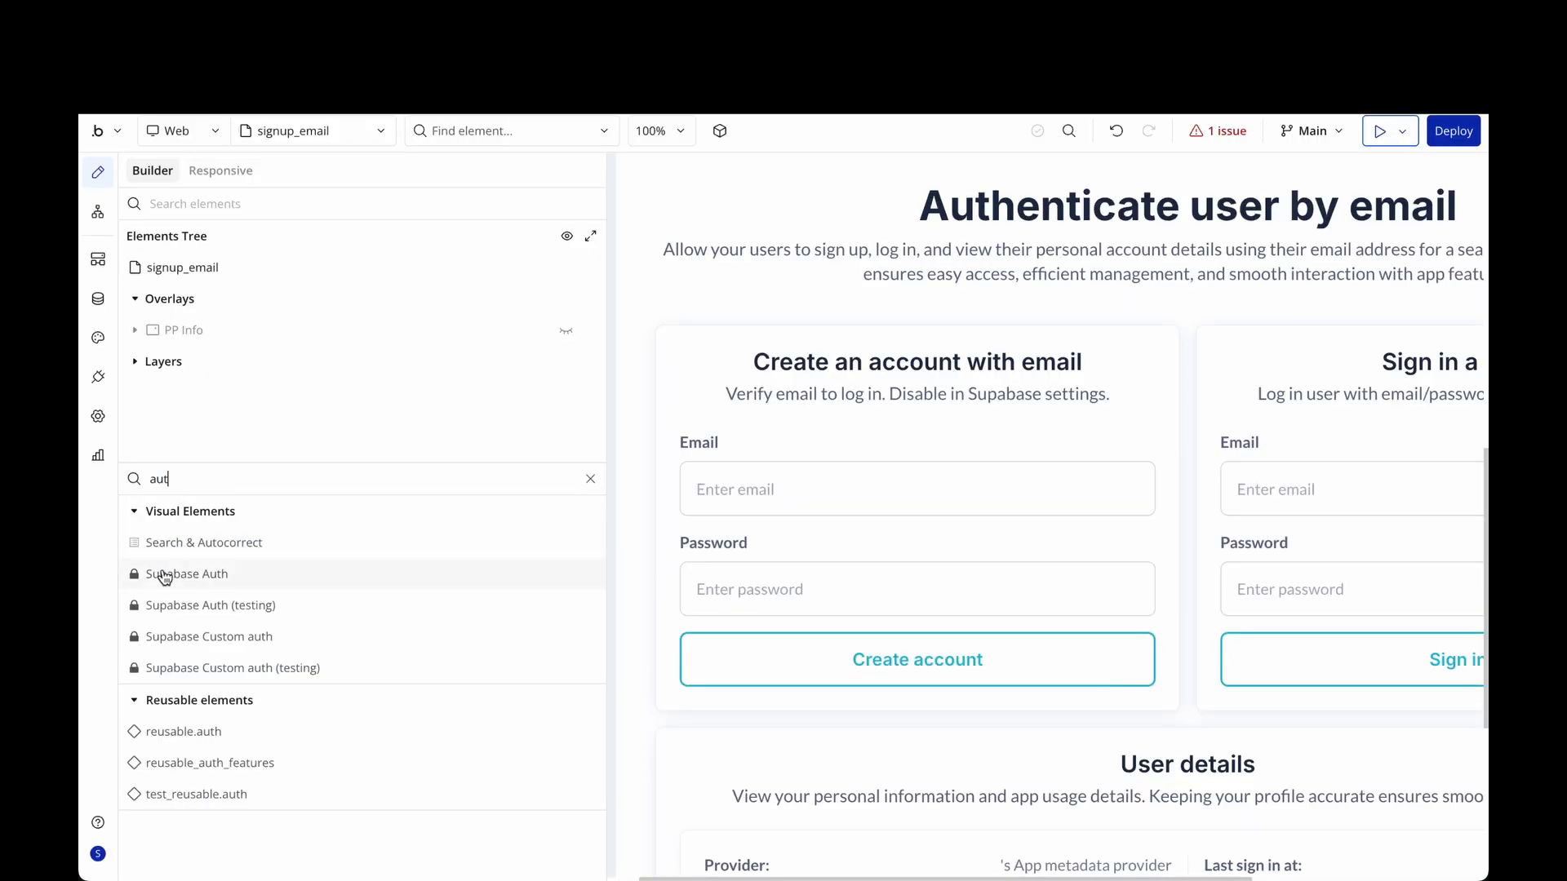
drag(164, 577, 320, 576)
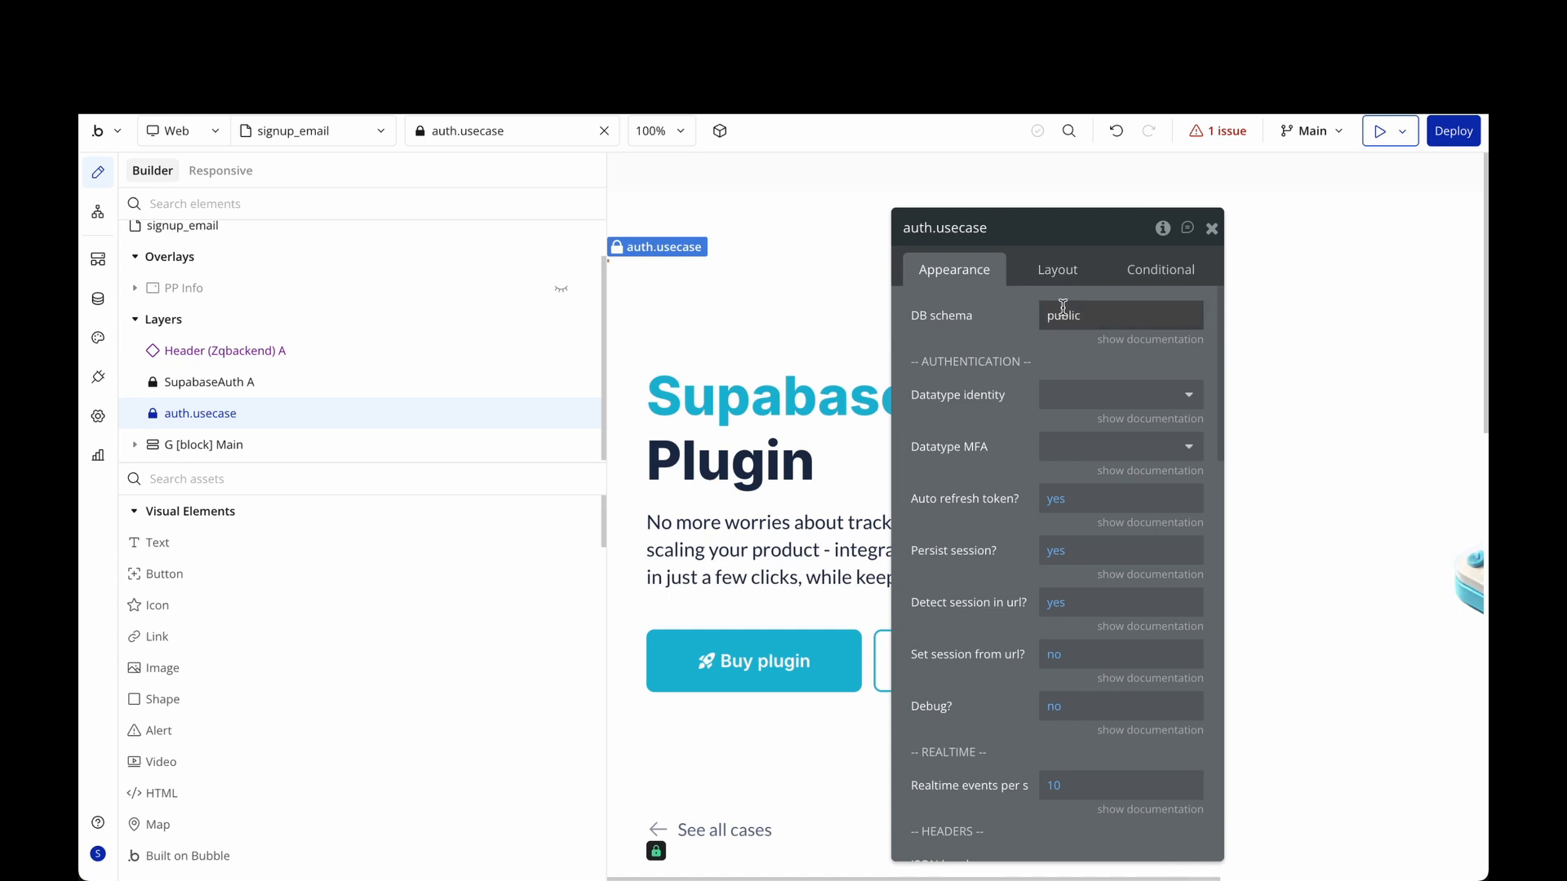
Check the auth element's layout, then open the Create account button's workflow.
click(1064, 266)
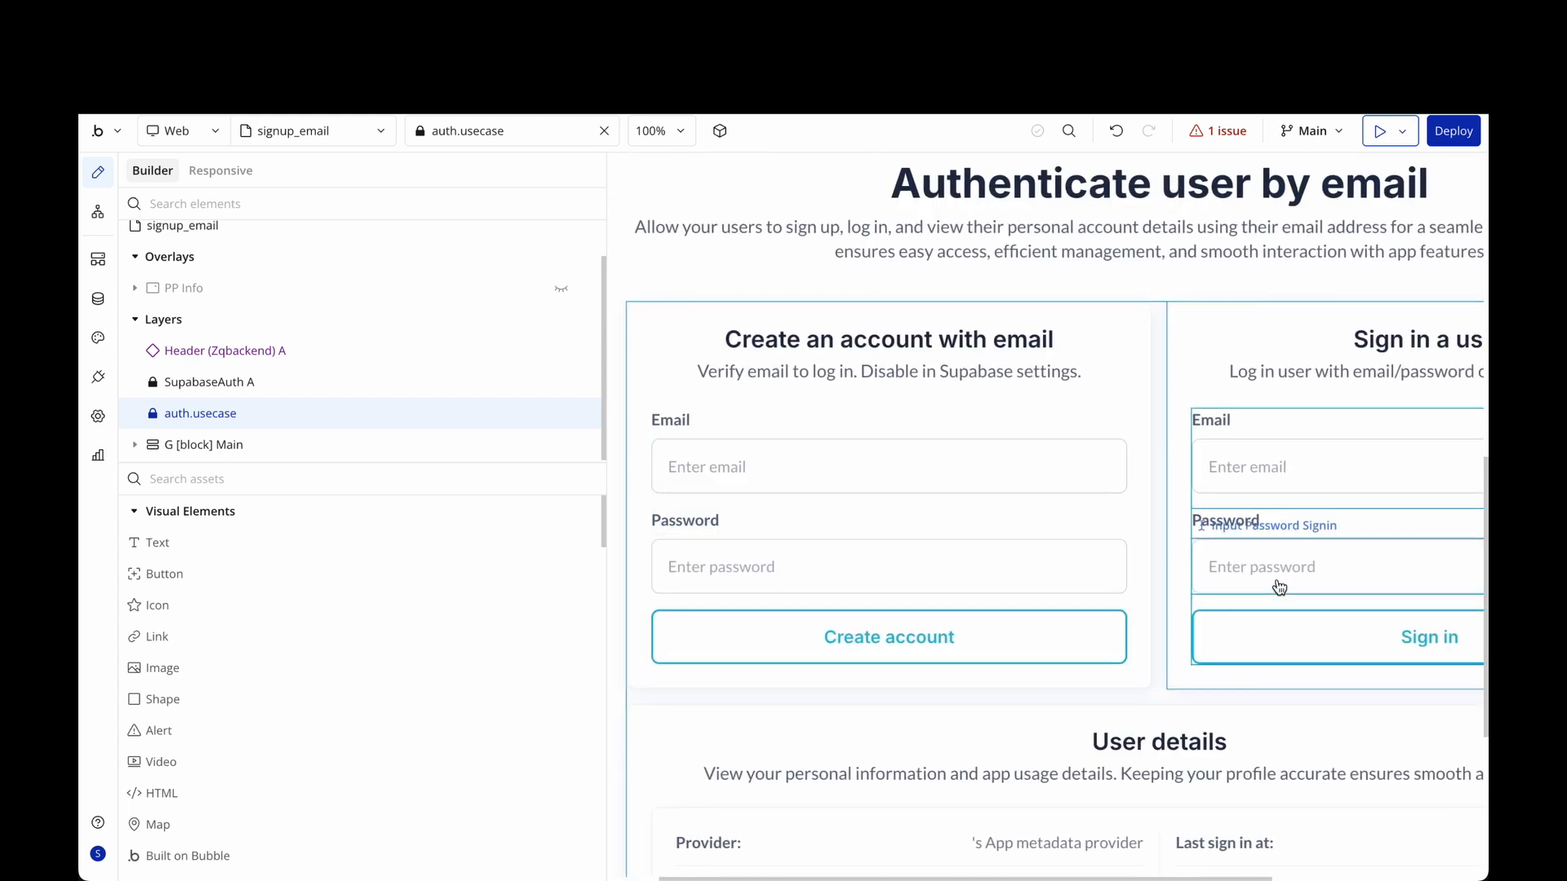
scroll(1276, 584, right, 3)
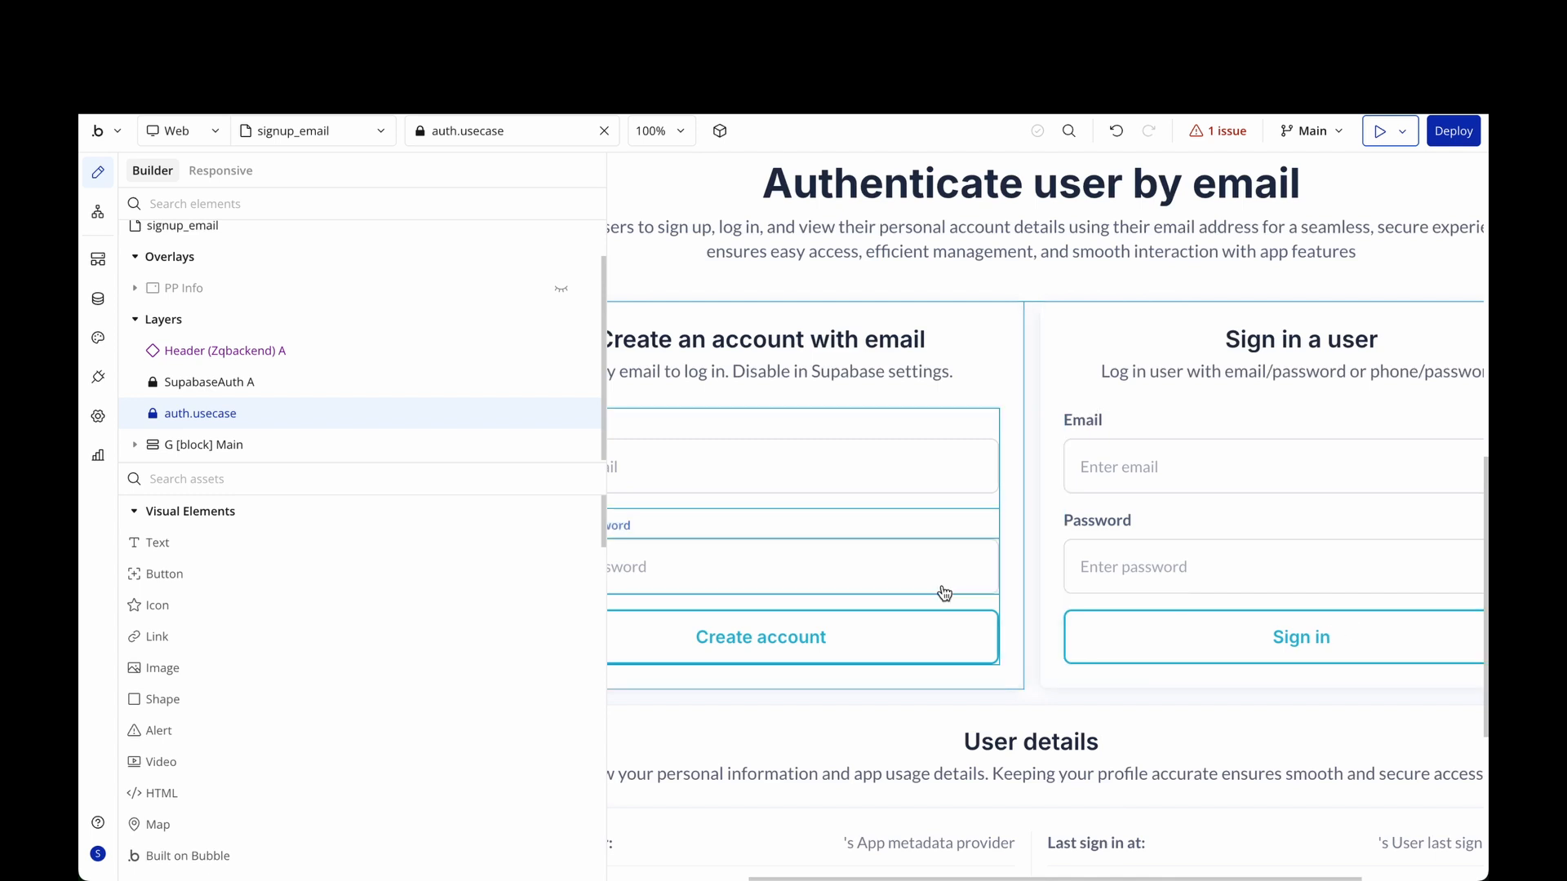
scroll(941, 591, left, 3)
double_click(860, 639)
click(1075, 451)
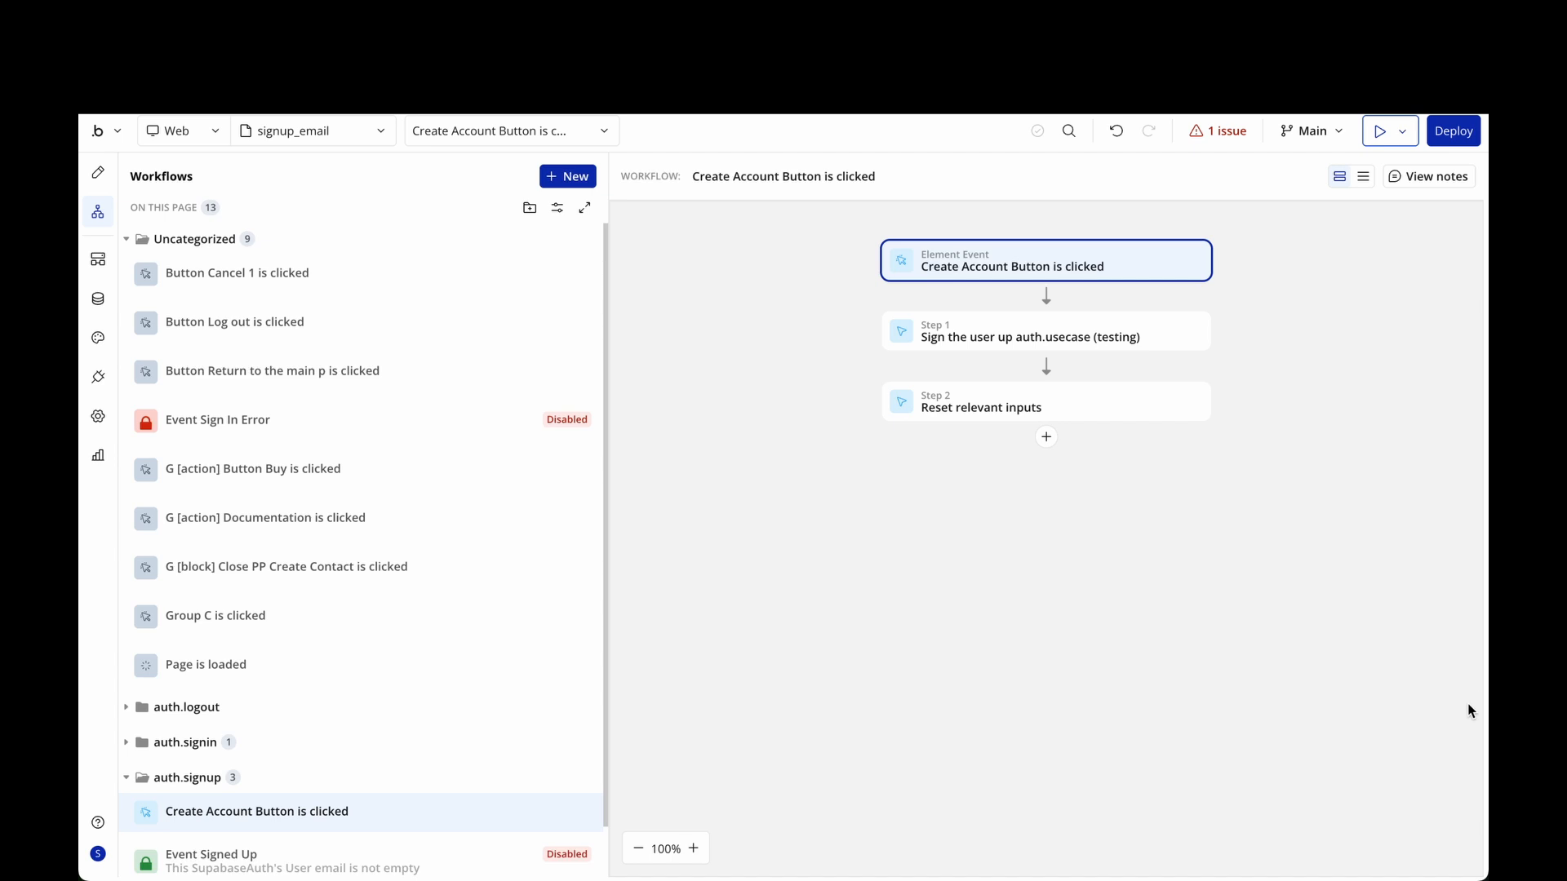
click(1114, 341)
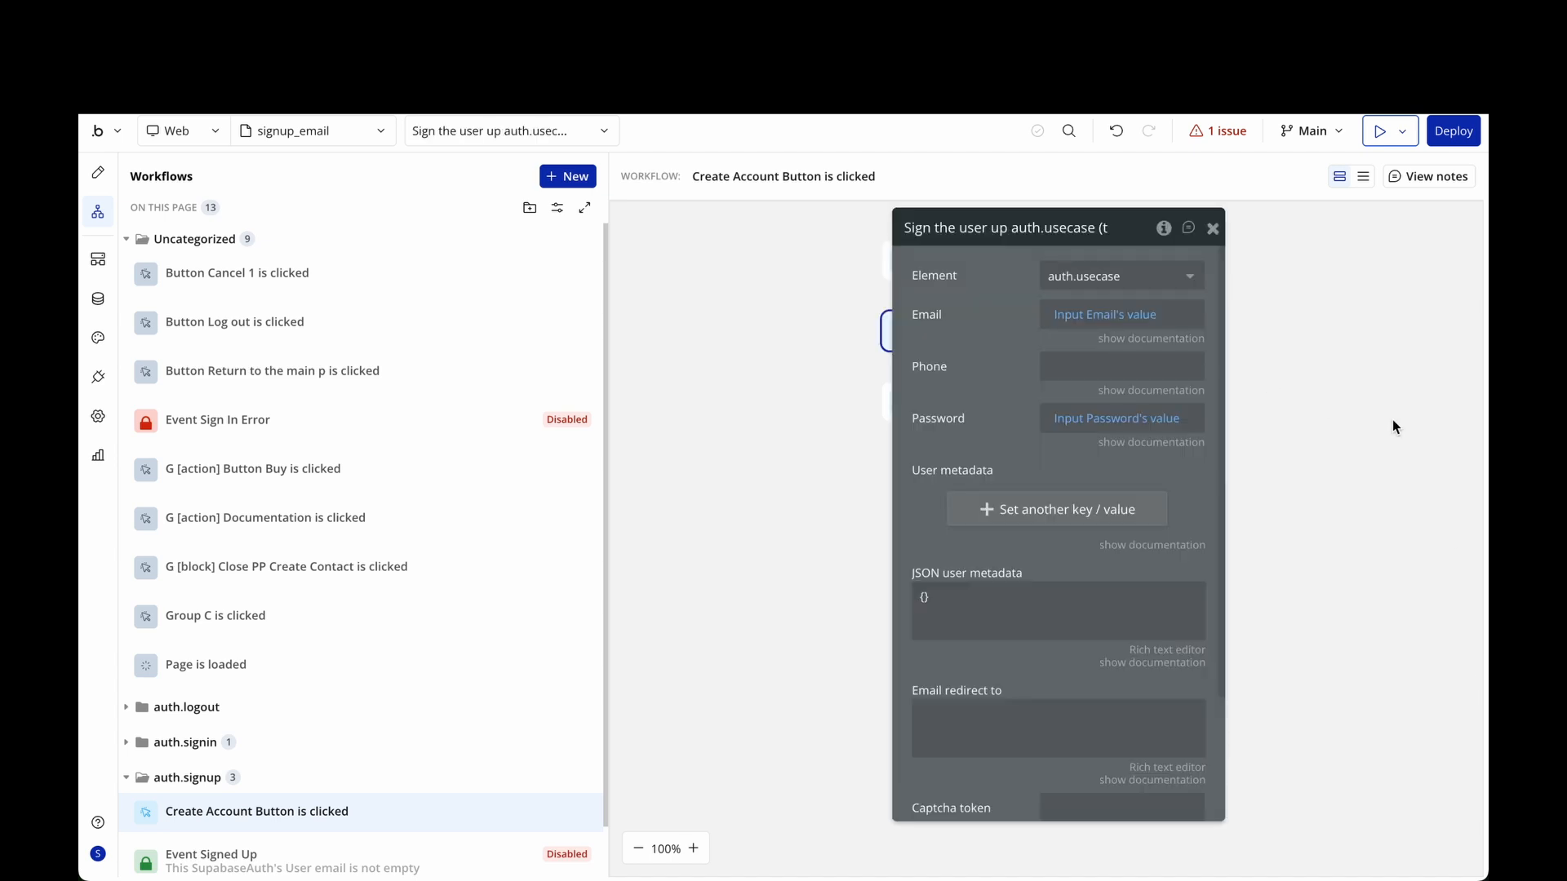
drag(1127, 218, 1114, 443)
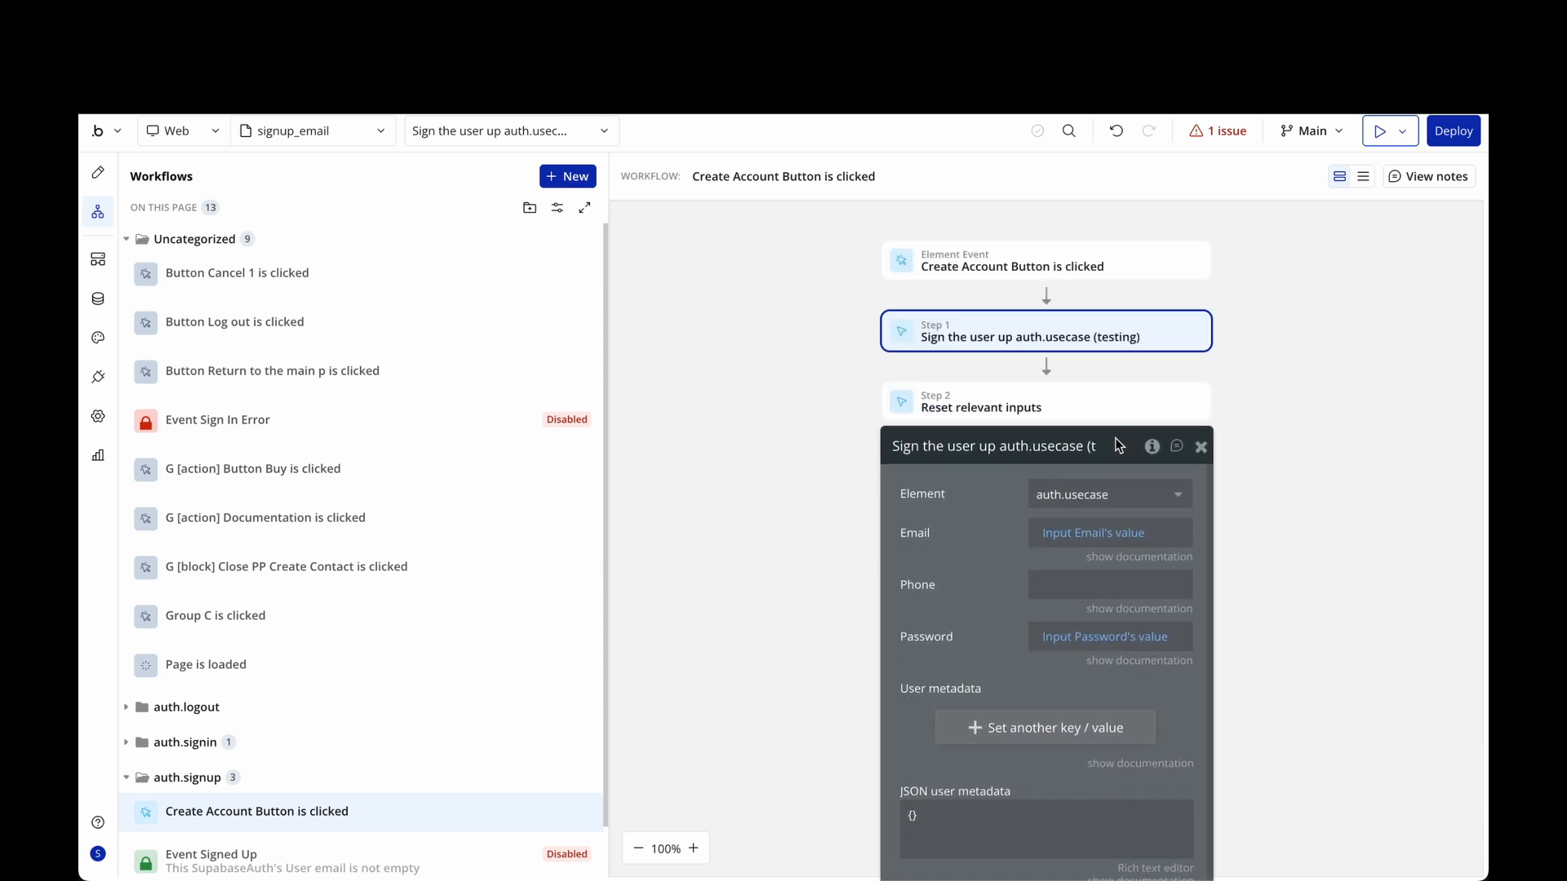
mouse_move(1072, 541)
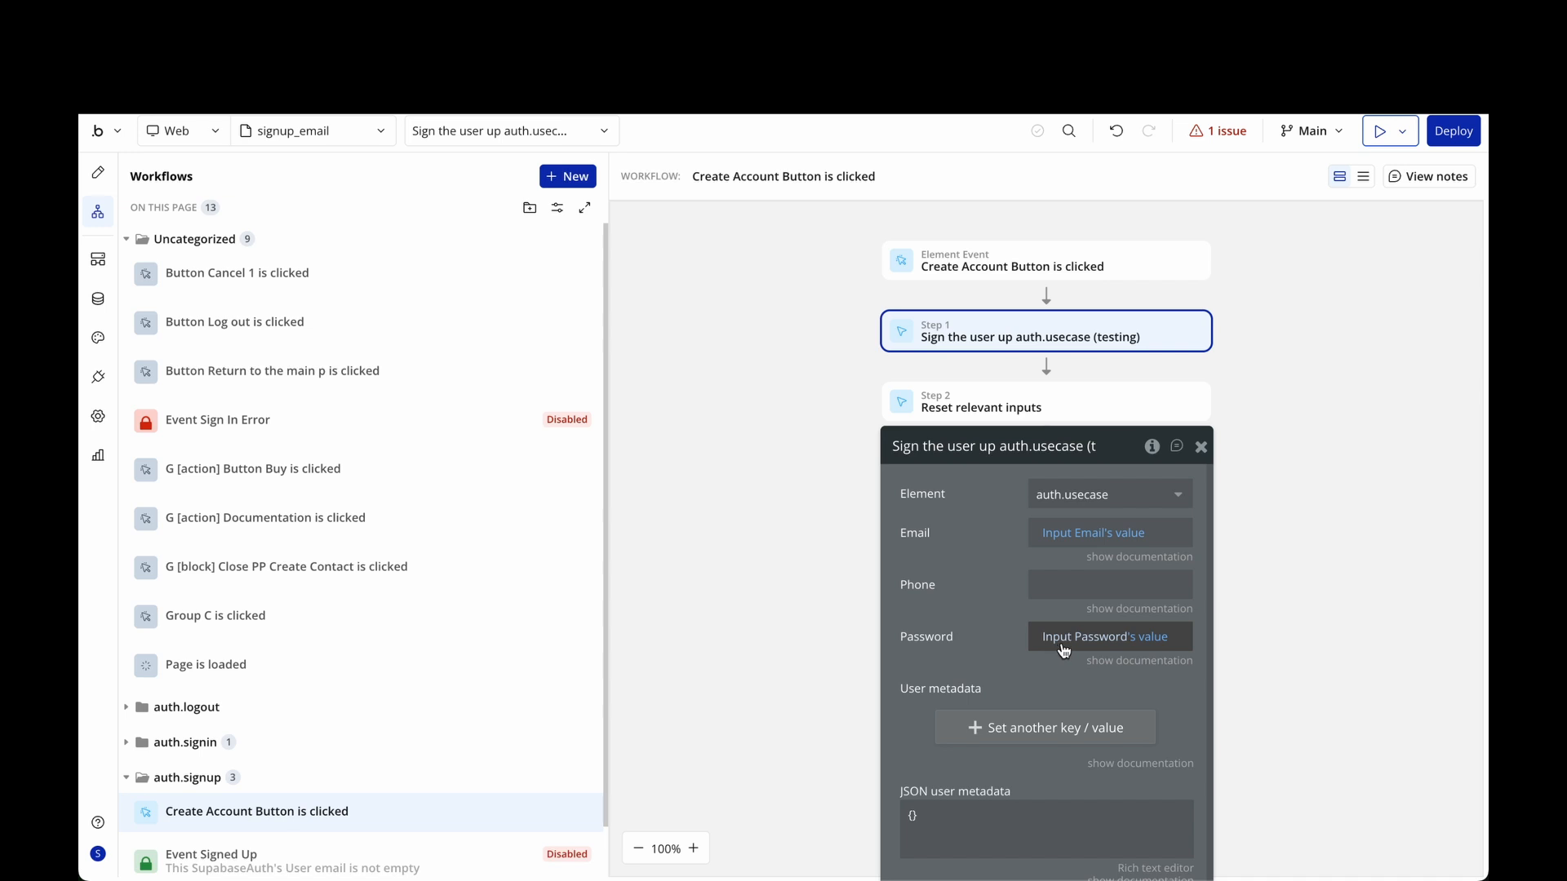
mouse_move(1070, 644)
drag(988, 587, 981, 700)
click(1197, 558)
Select the Sign in button in the page design and open its workflow.
click(1020, 393)
click(95, 172)
click(1301, 635)
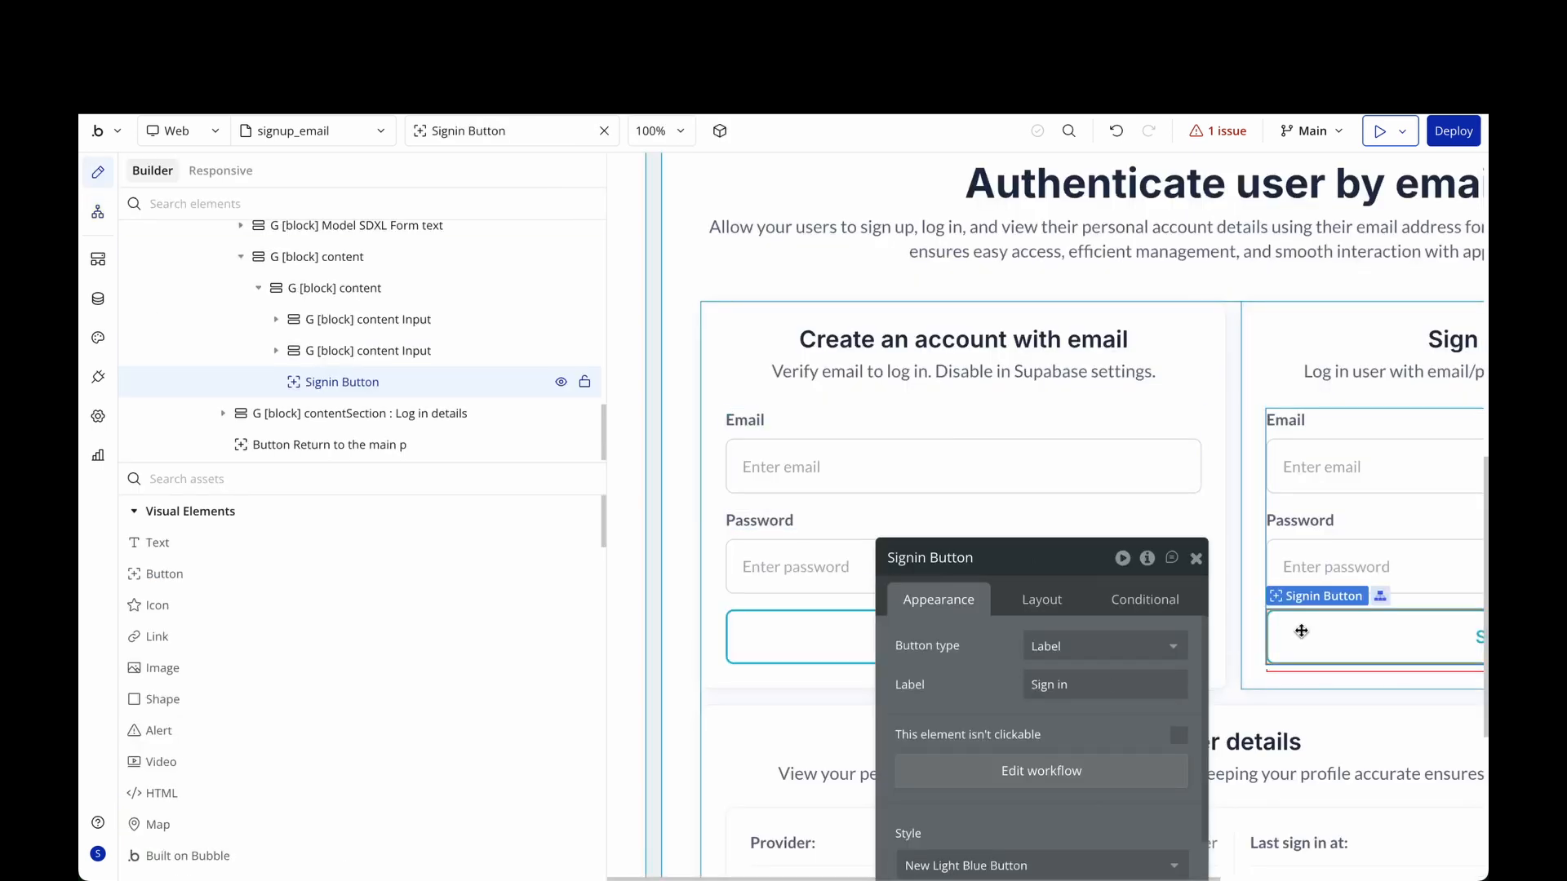
drag(1077, 572, 1020, 276)
click(1036, 480)
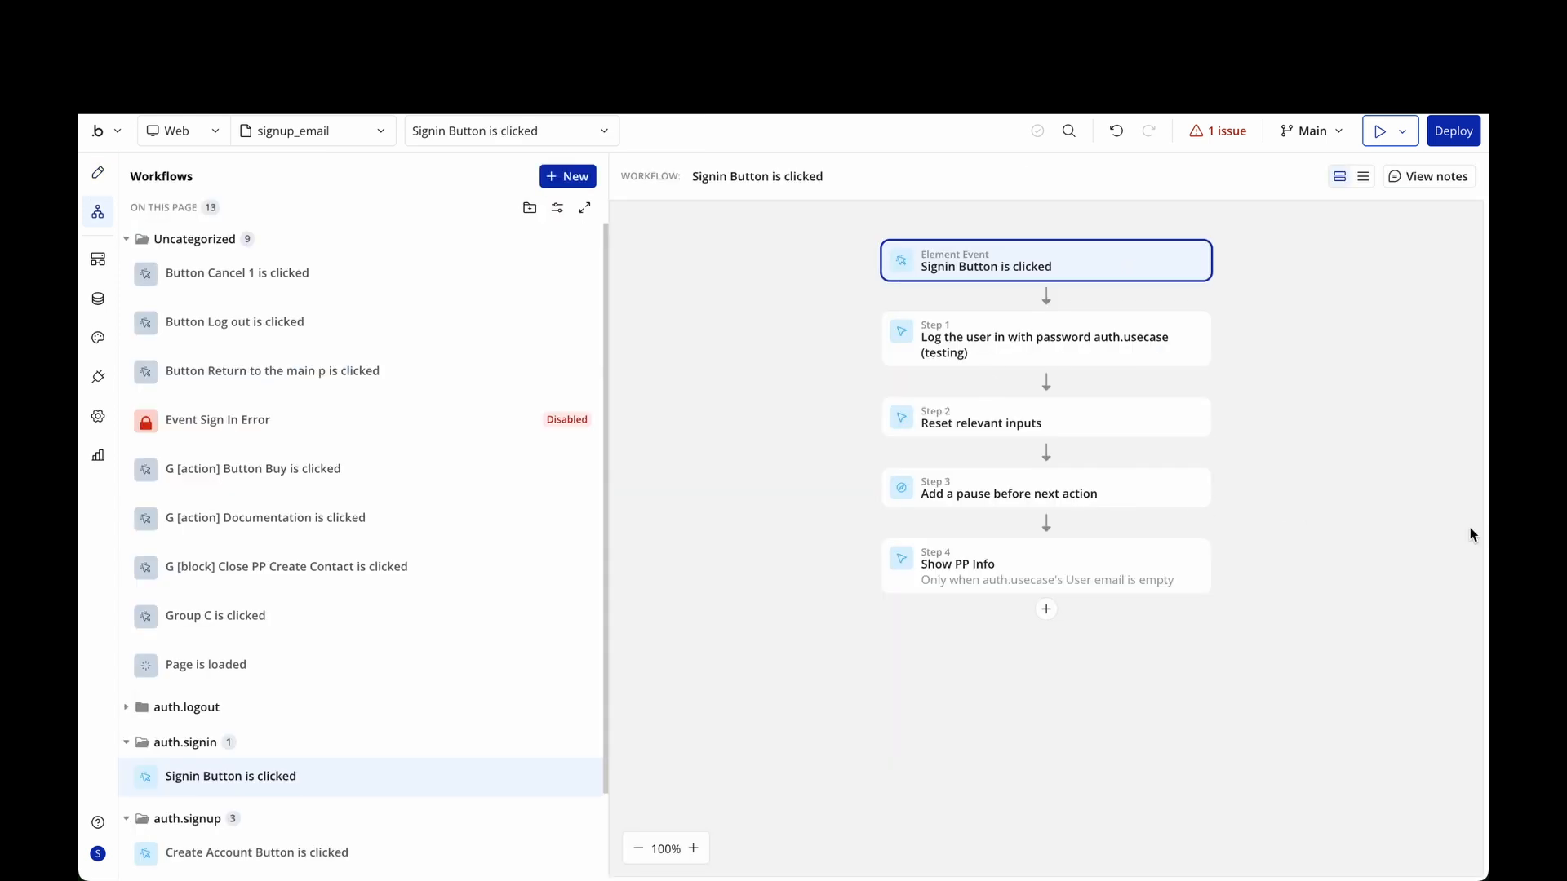
Inspect the log-the-user-in step's settings, then close its panel.
click(1069, 329)
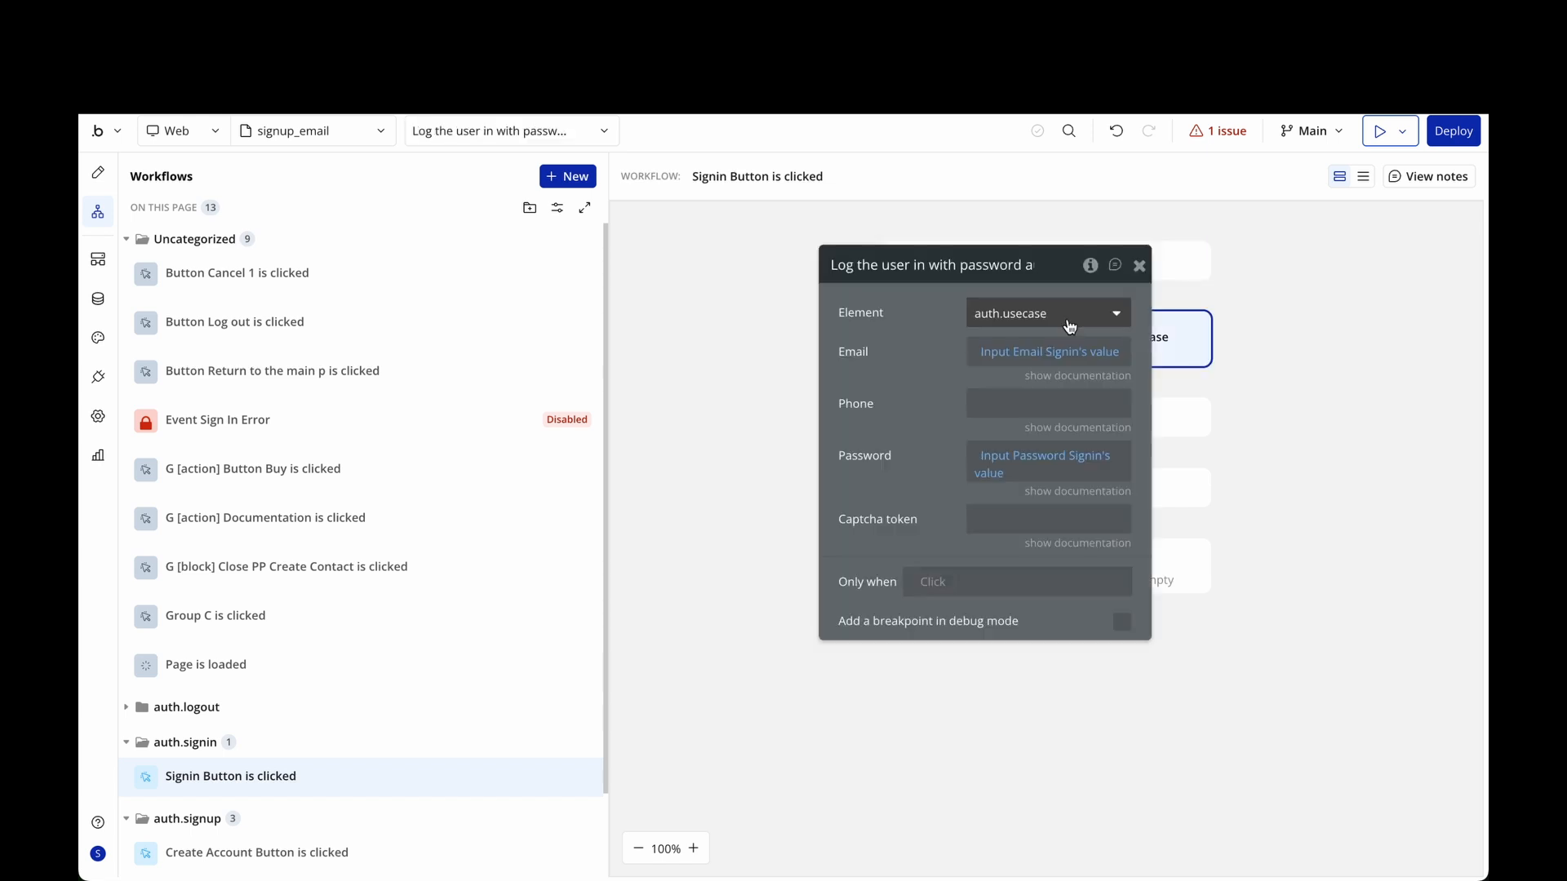
mouse_move(1010, 365)
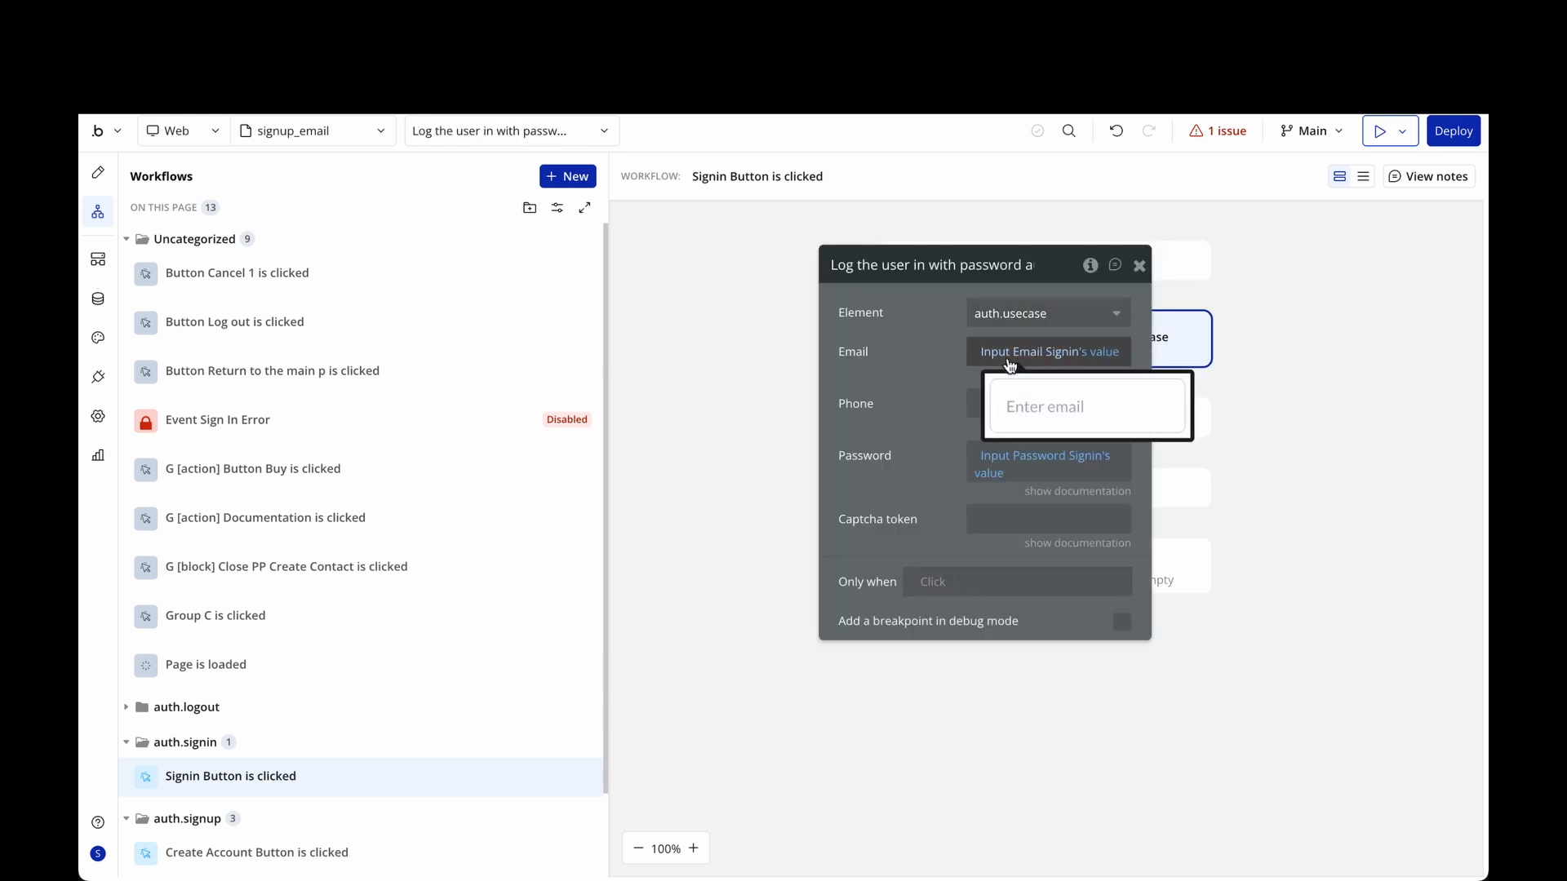
mouse_move(1034, 456)
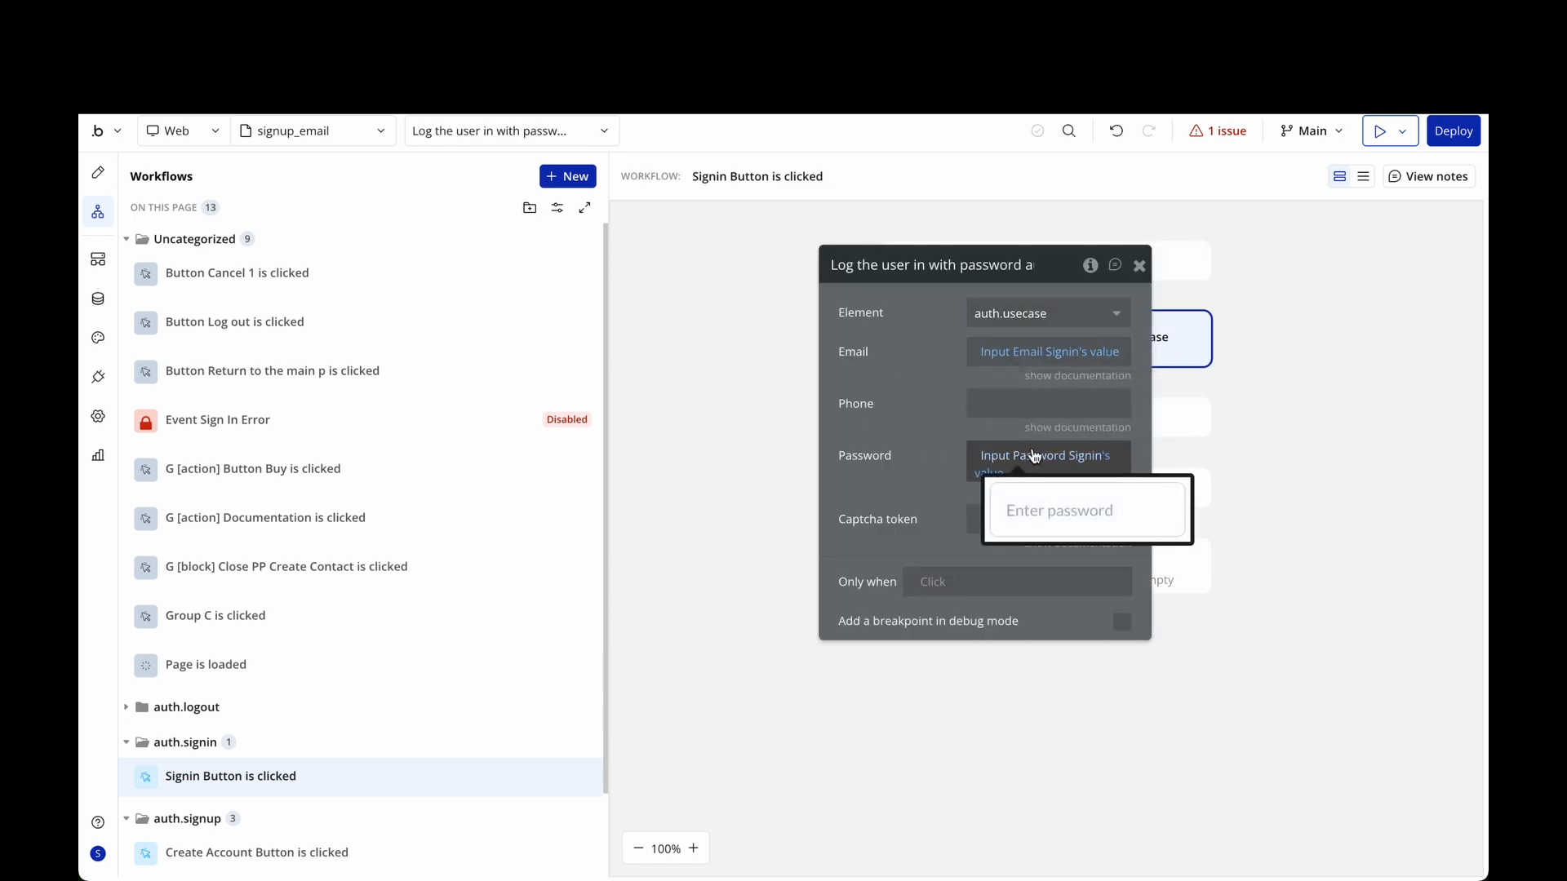
click(1139, 267)
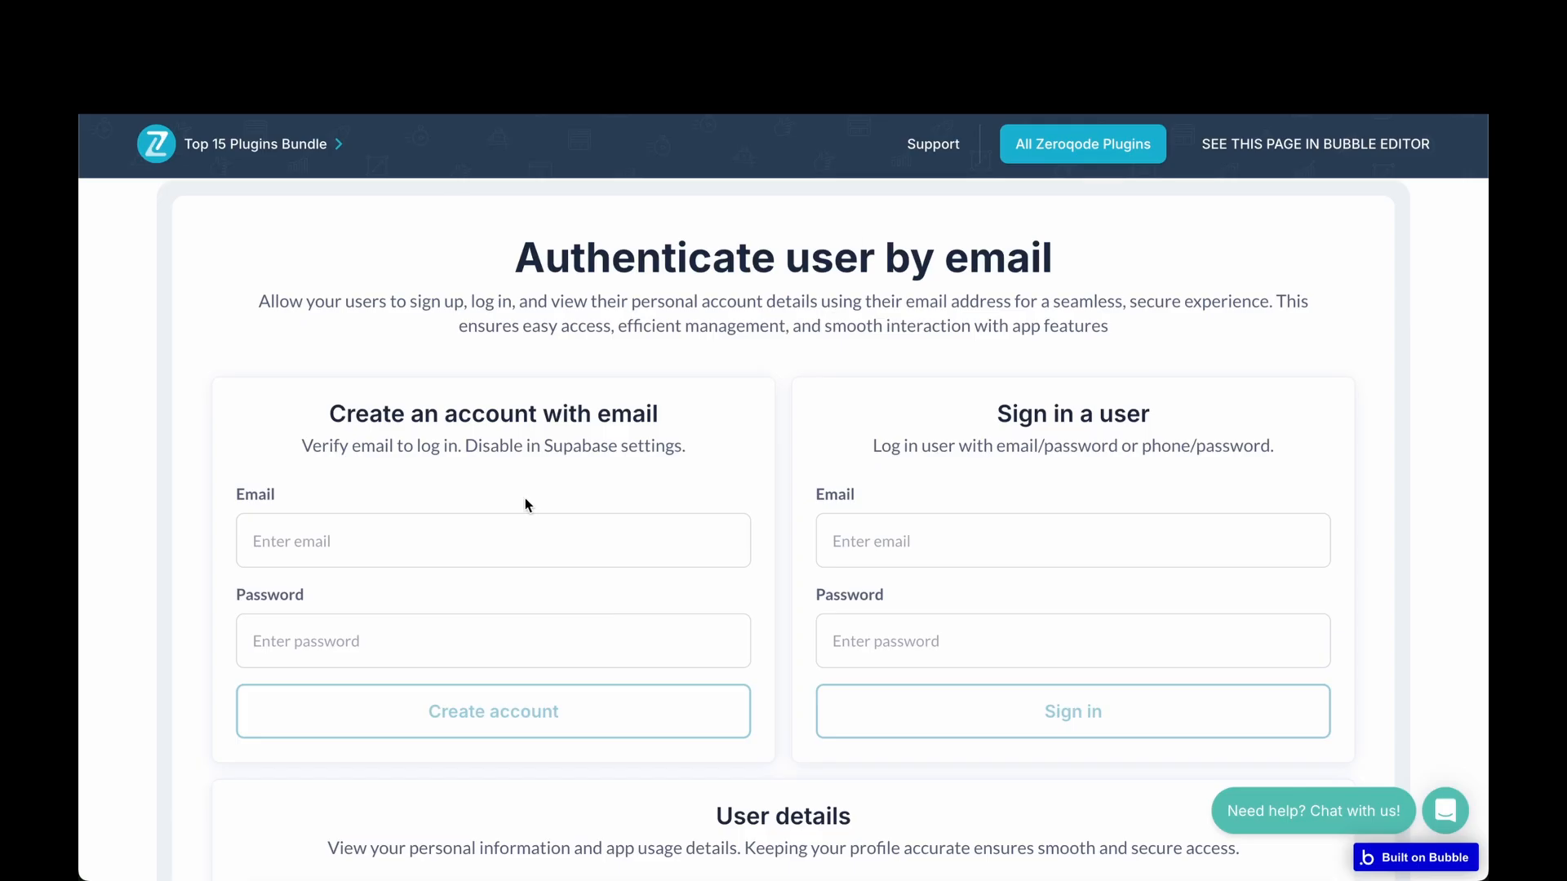
Create a test account with a test e-mail address and password.
click(474, 521)
text(zqtutori)
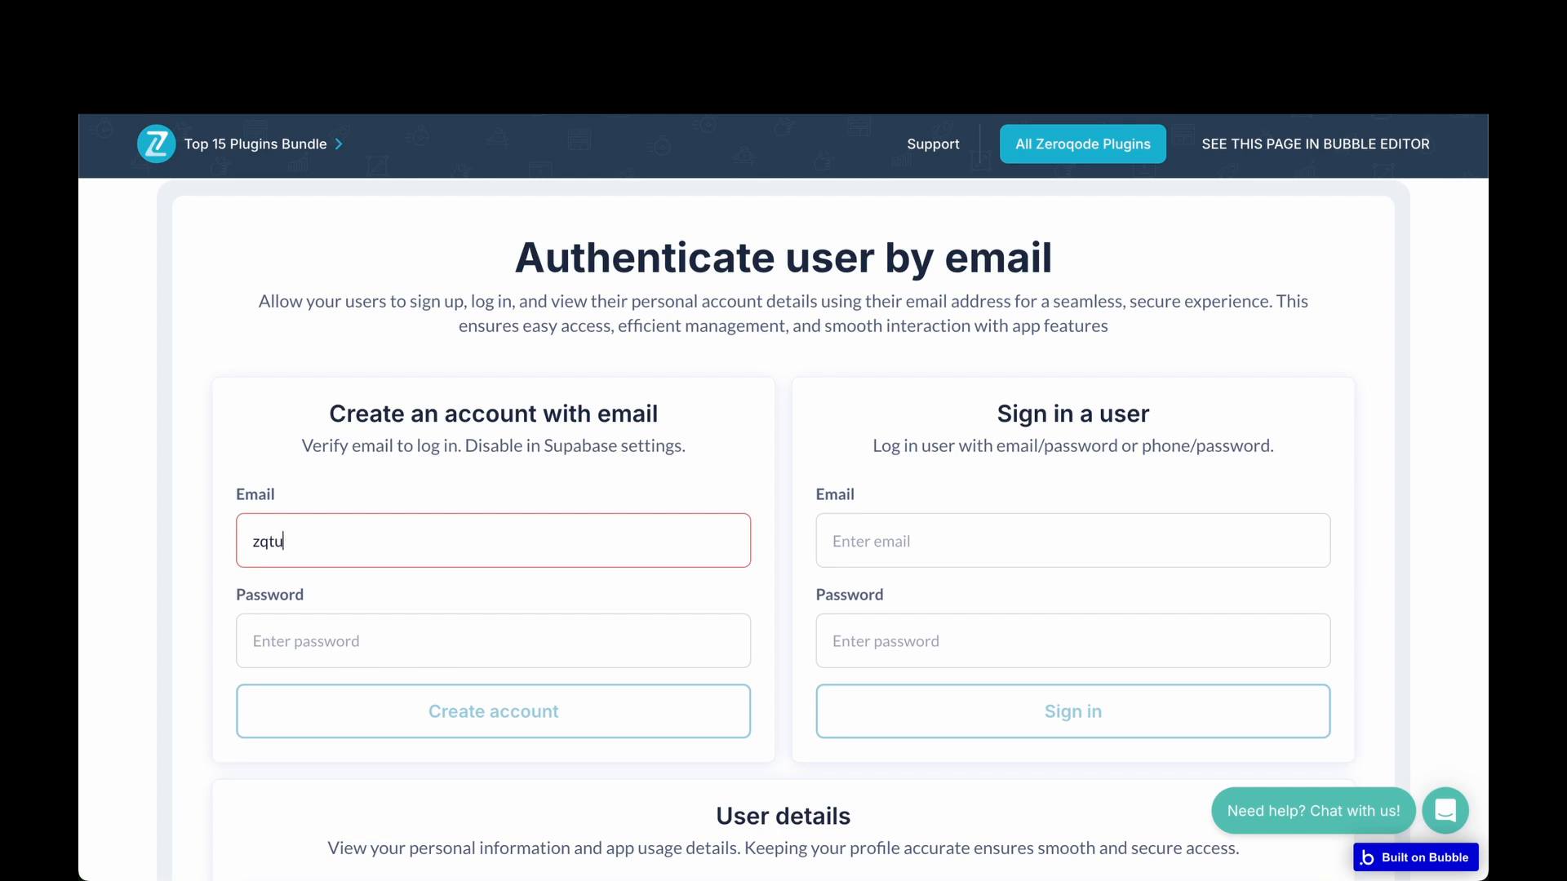
text(al@test.)
text(com)
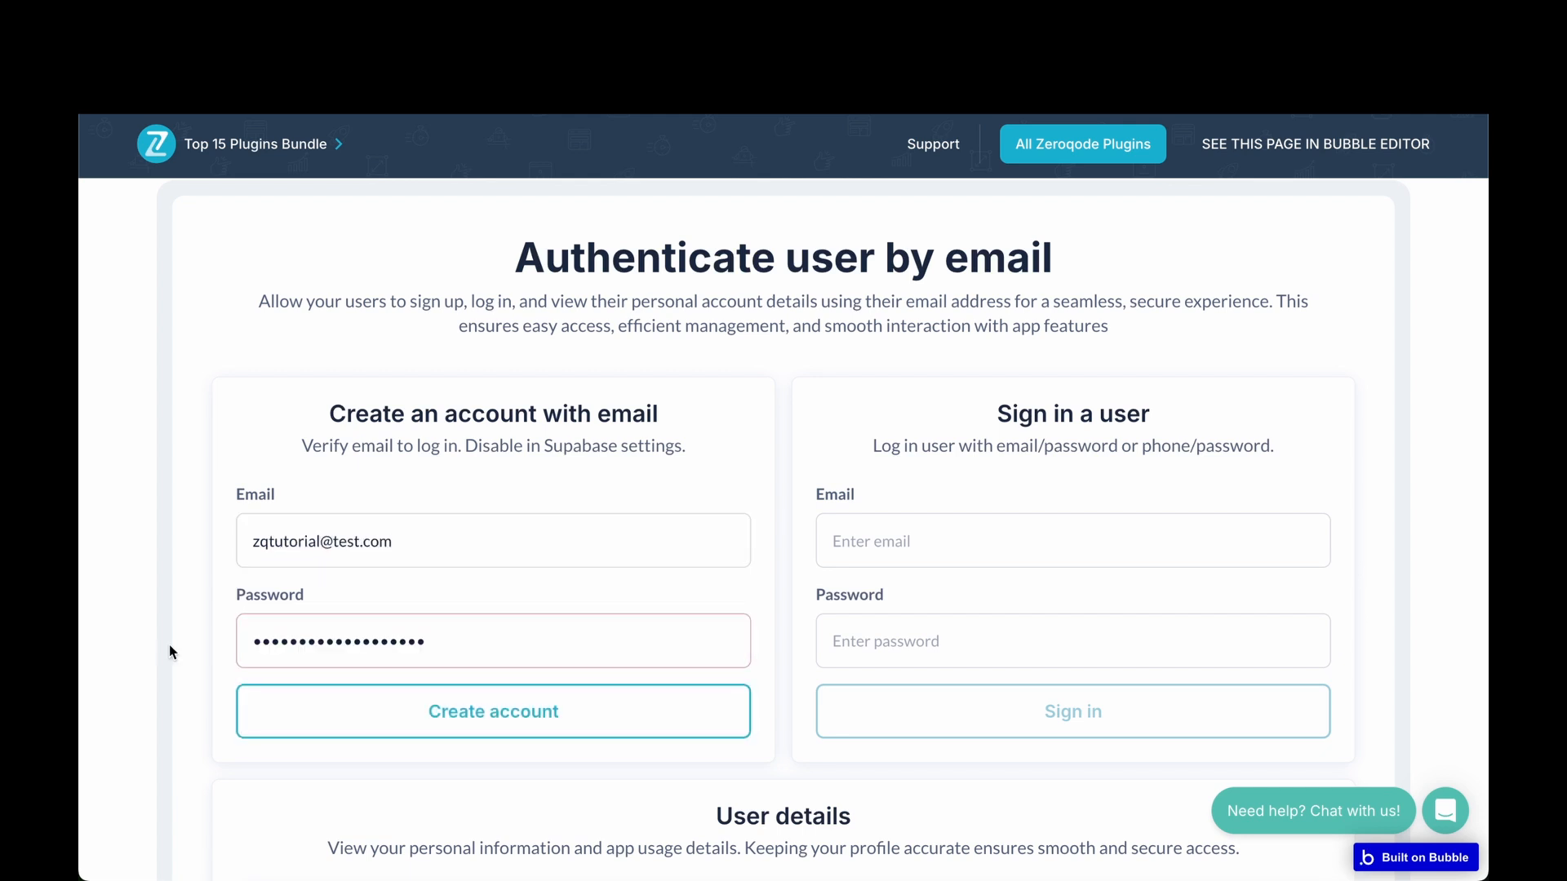
click(169, 644)
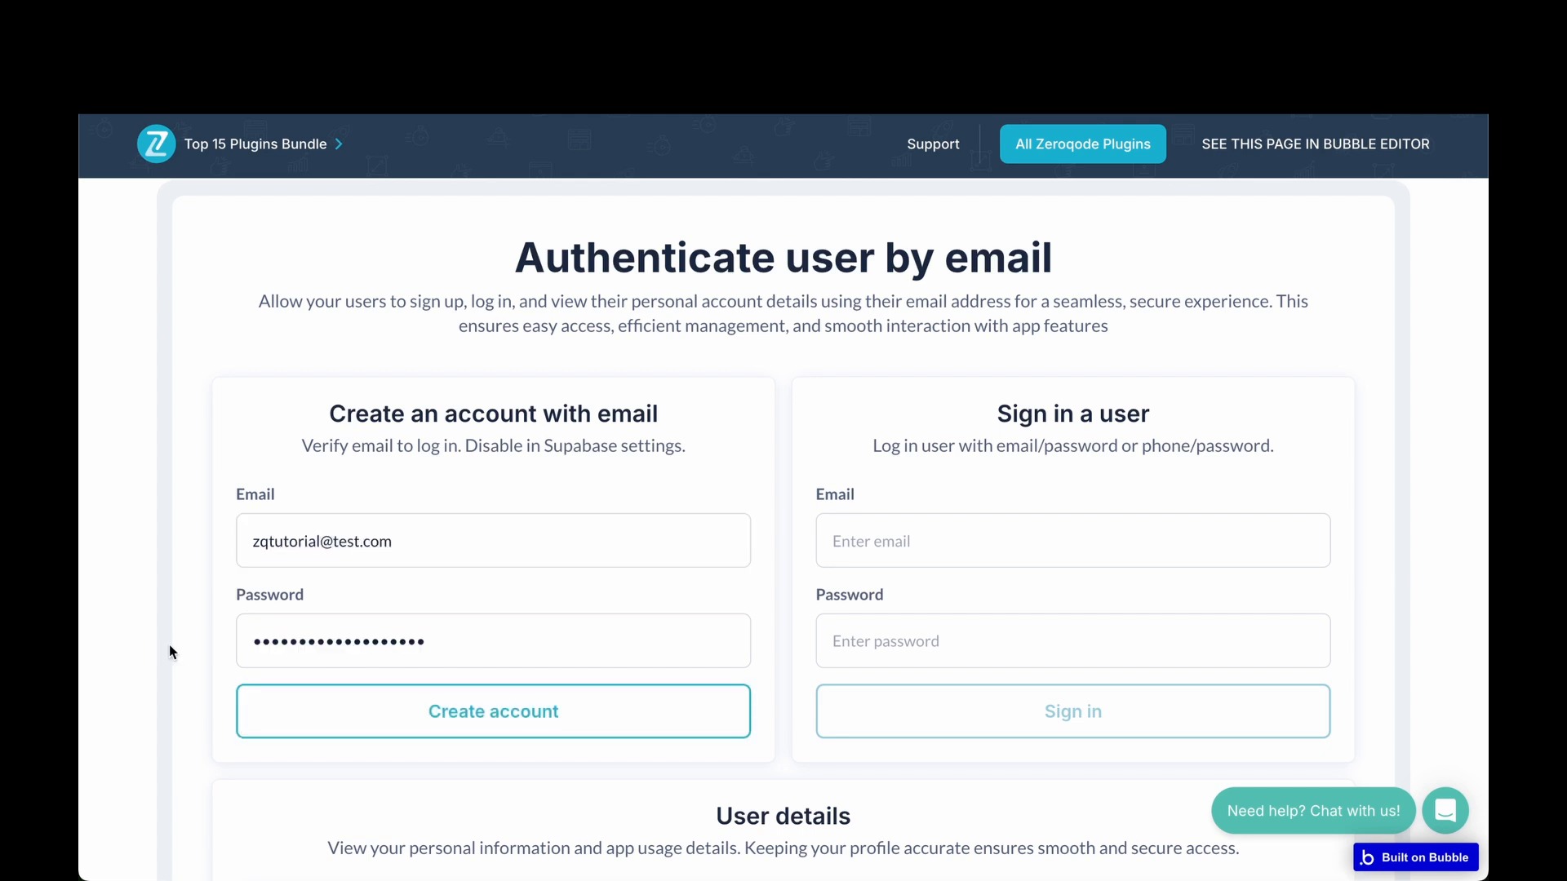
click(376, 719)
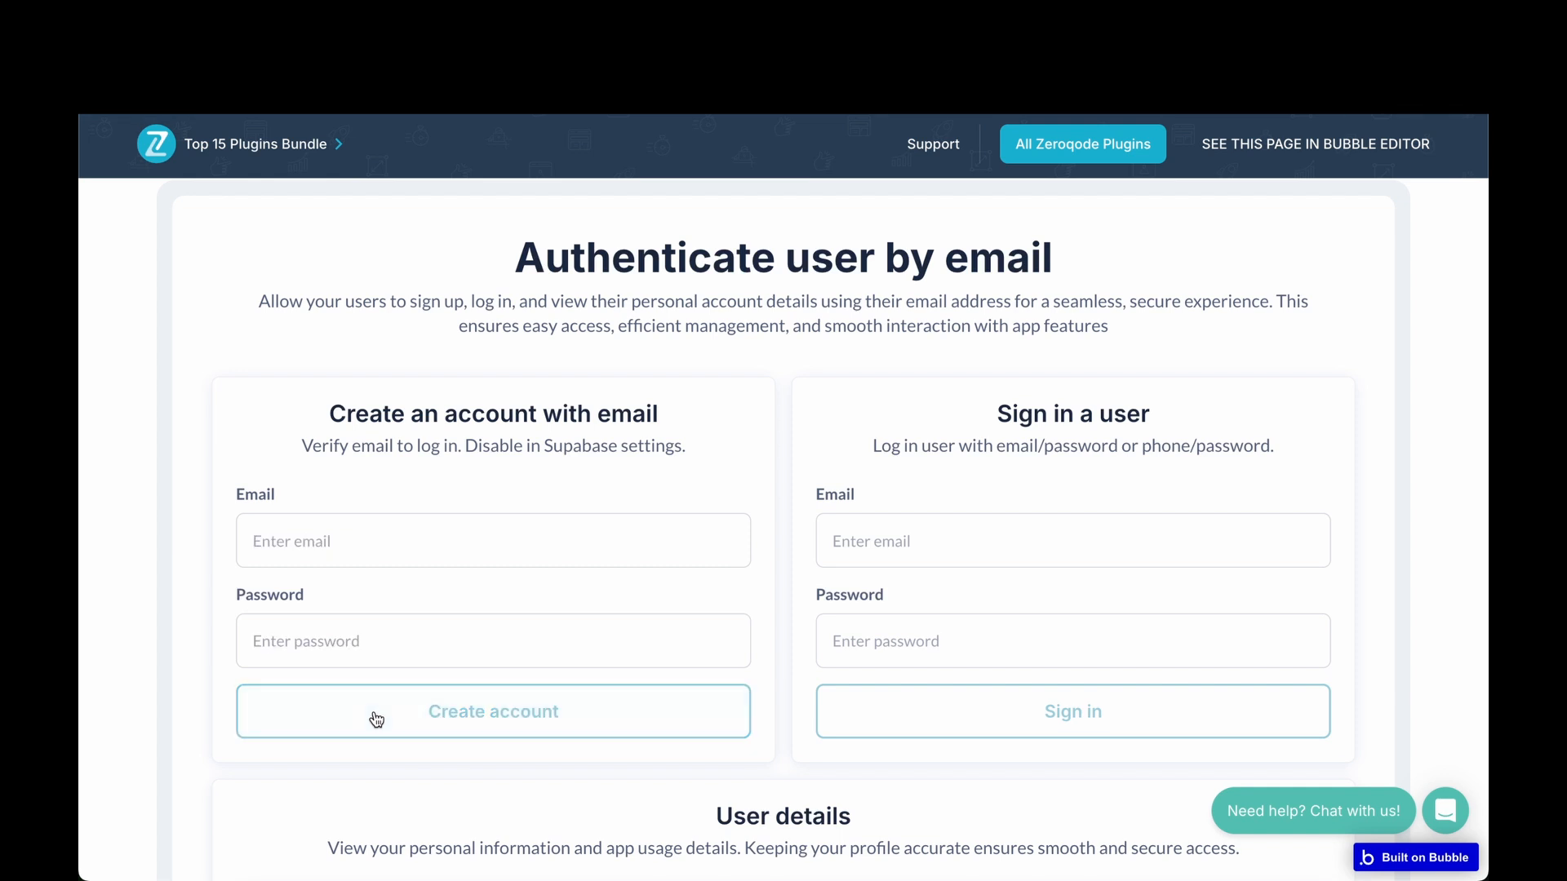
click(727, 536)
Sign in with the pasted test credentials and check the User details card.
click(985, 528)
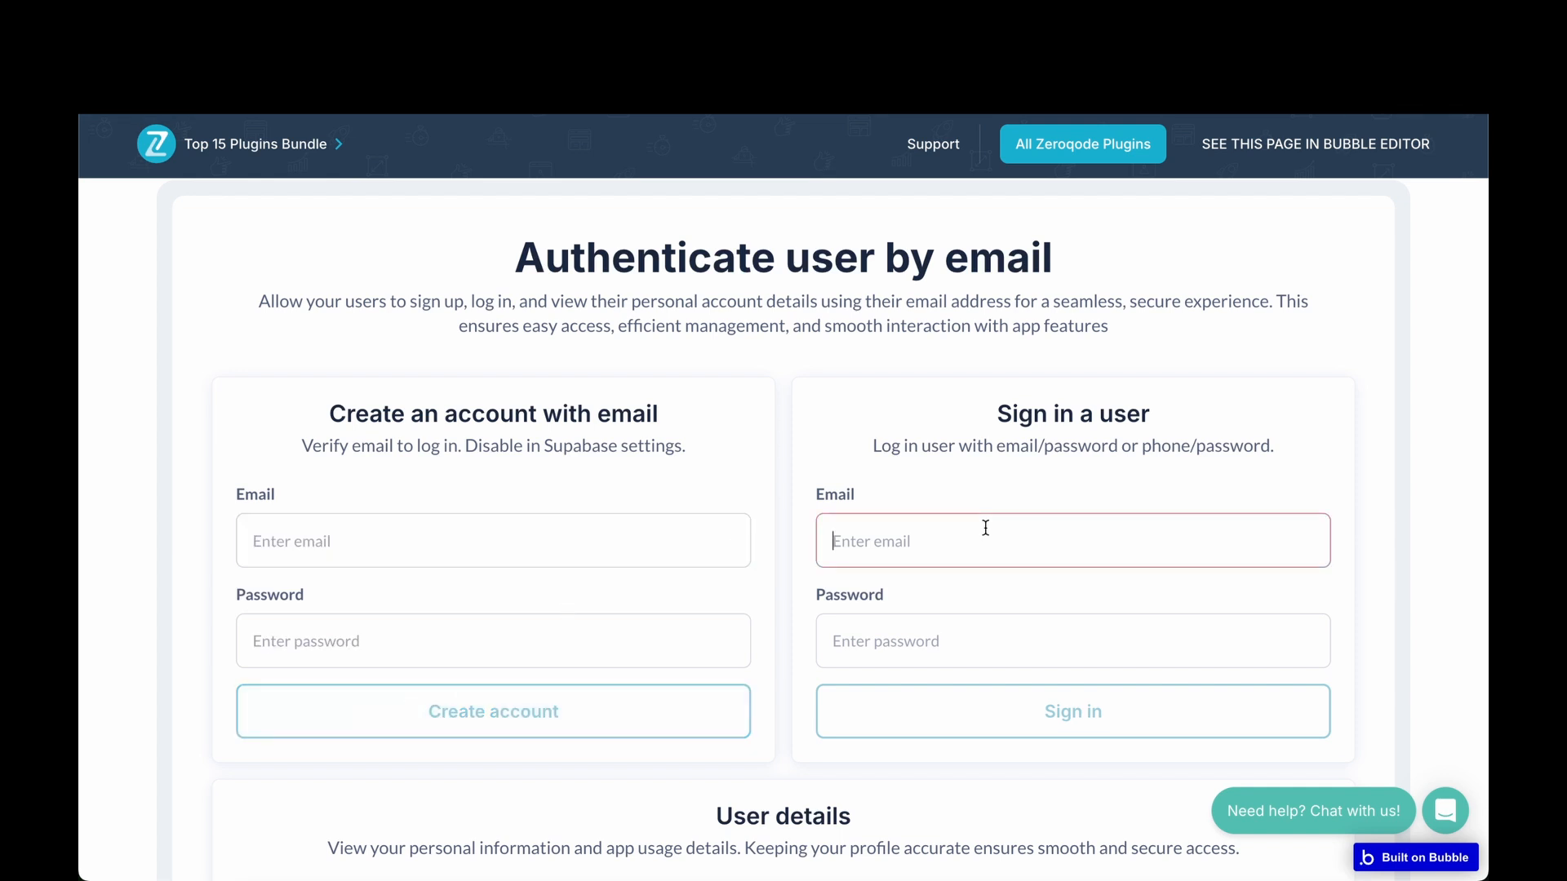
key(ctrl+v)
click(1138, 635)
key(ctrl+v)
click(894, 718)
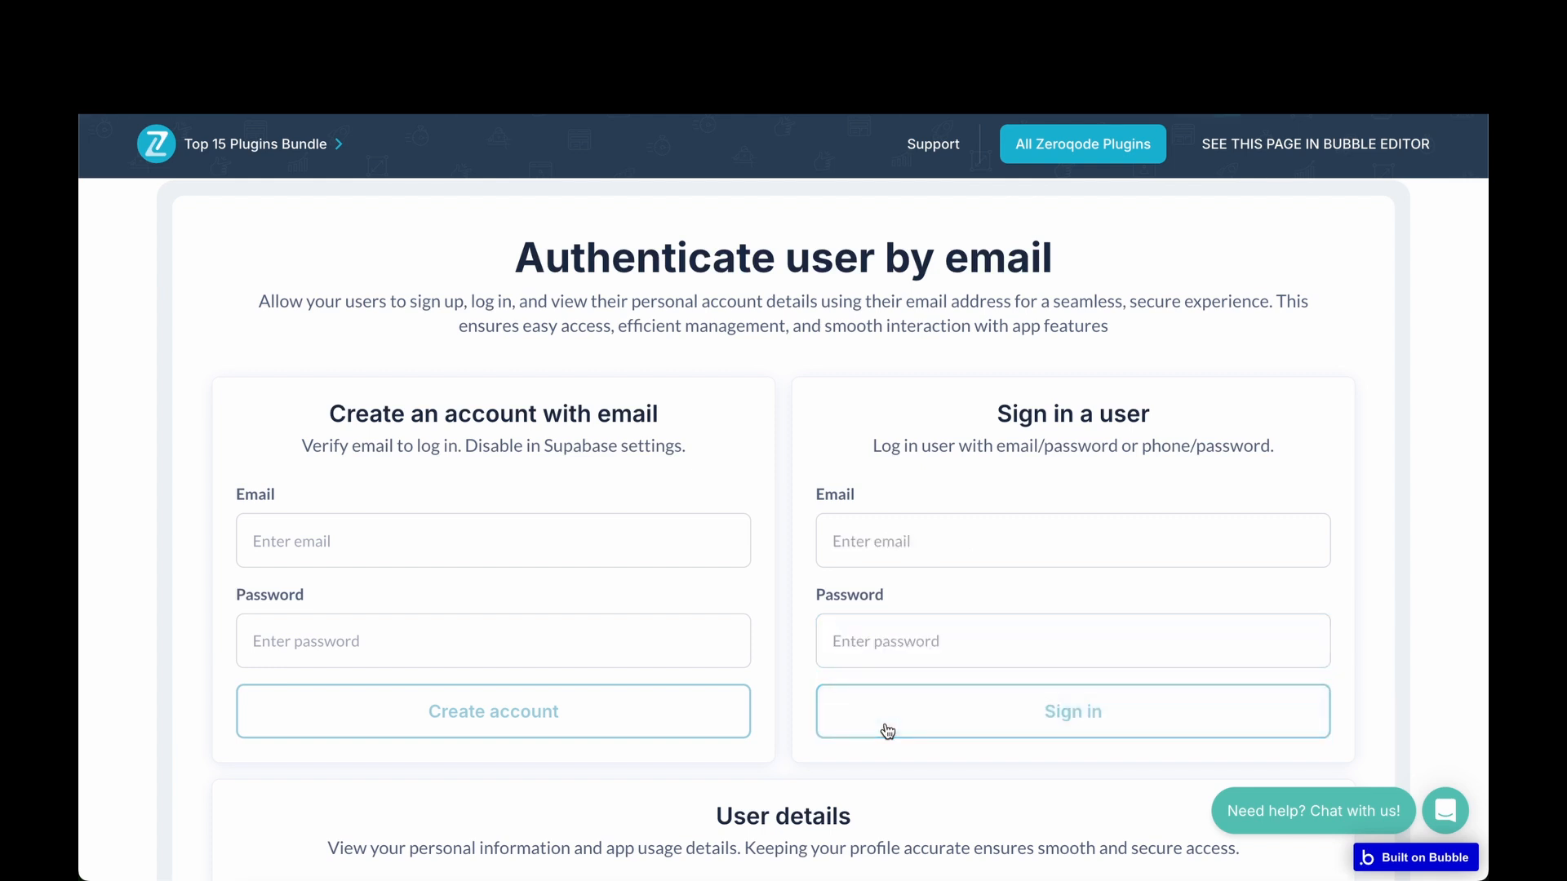
scroll(797, 729, down, 7)
scroll(797, 727, up, 1)
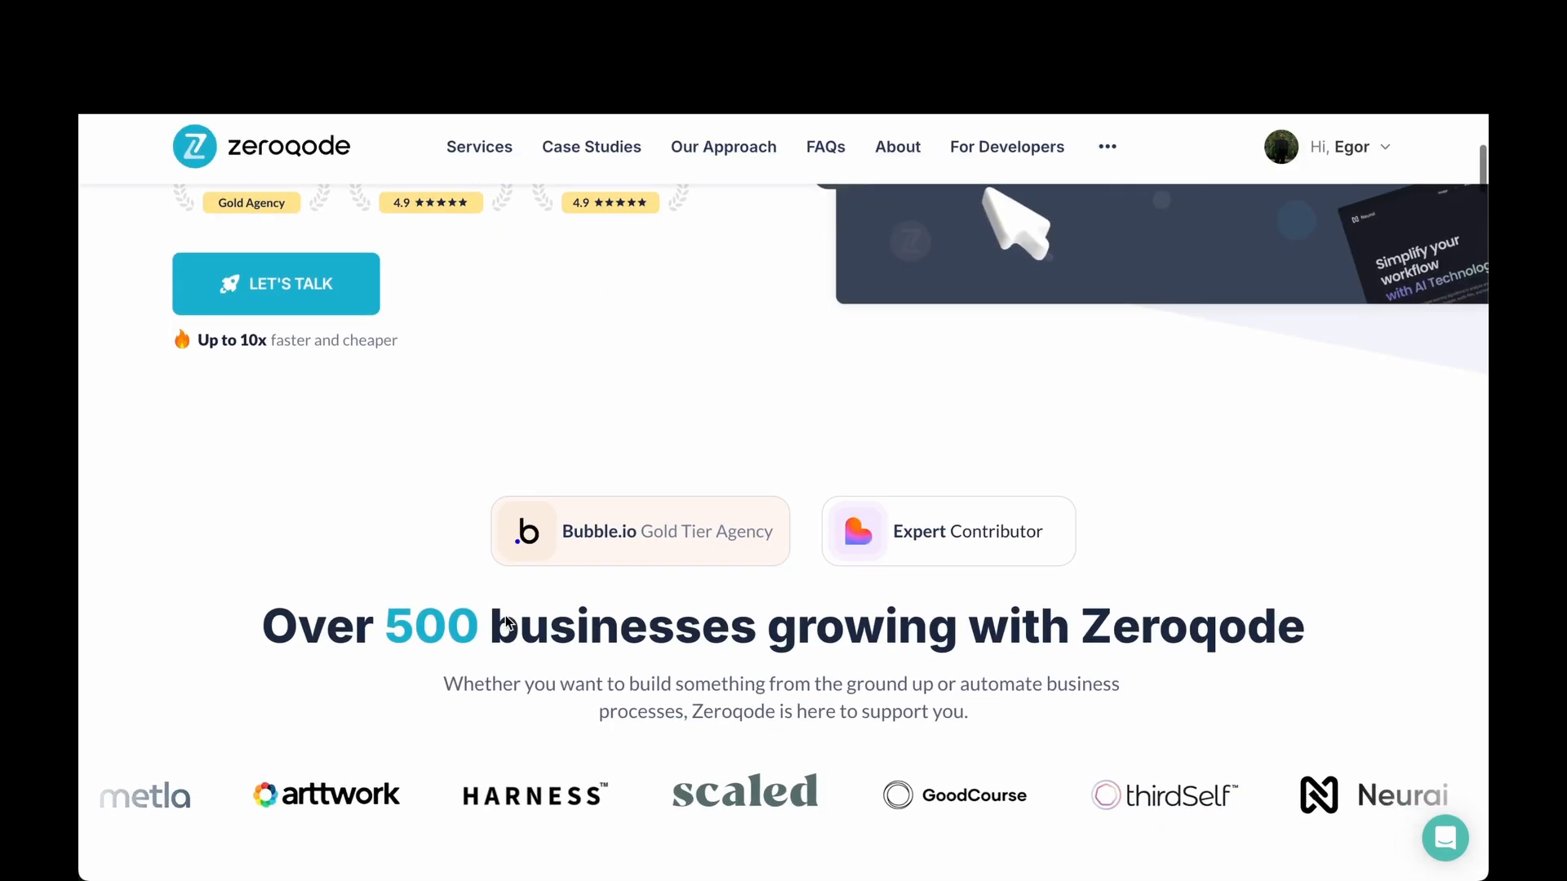
Scroll through the Zeroqode homepage and plugins page down to the plugin cards.
scroll(506, 617, down, 2)
scroll(506, 622, down, 3)
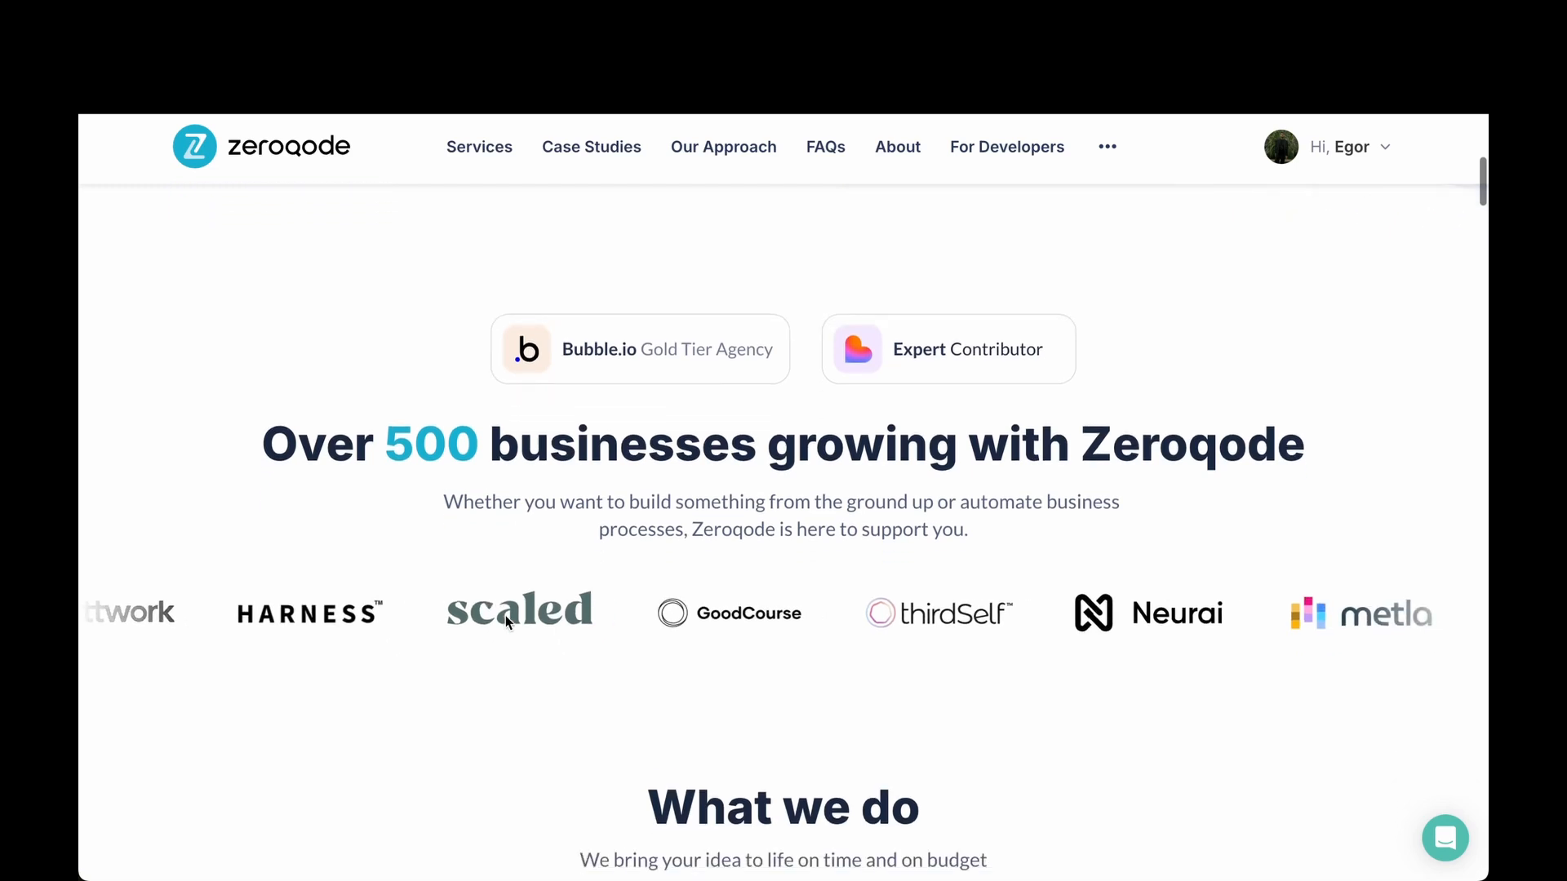
scroll(506, 620, down, 5)
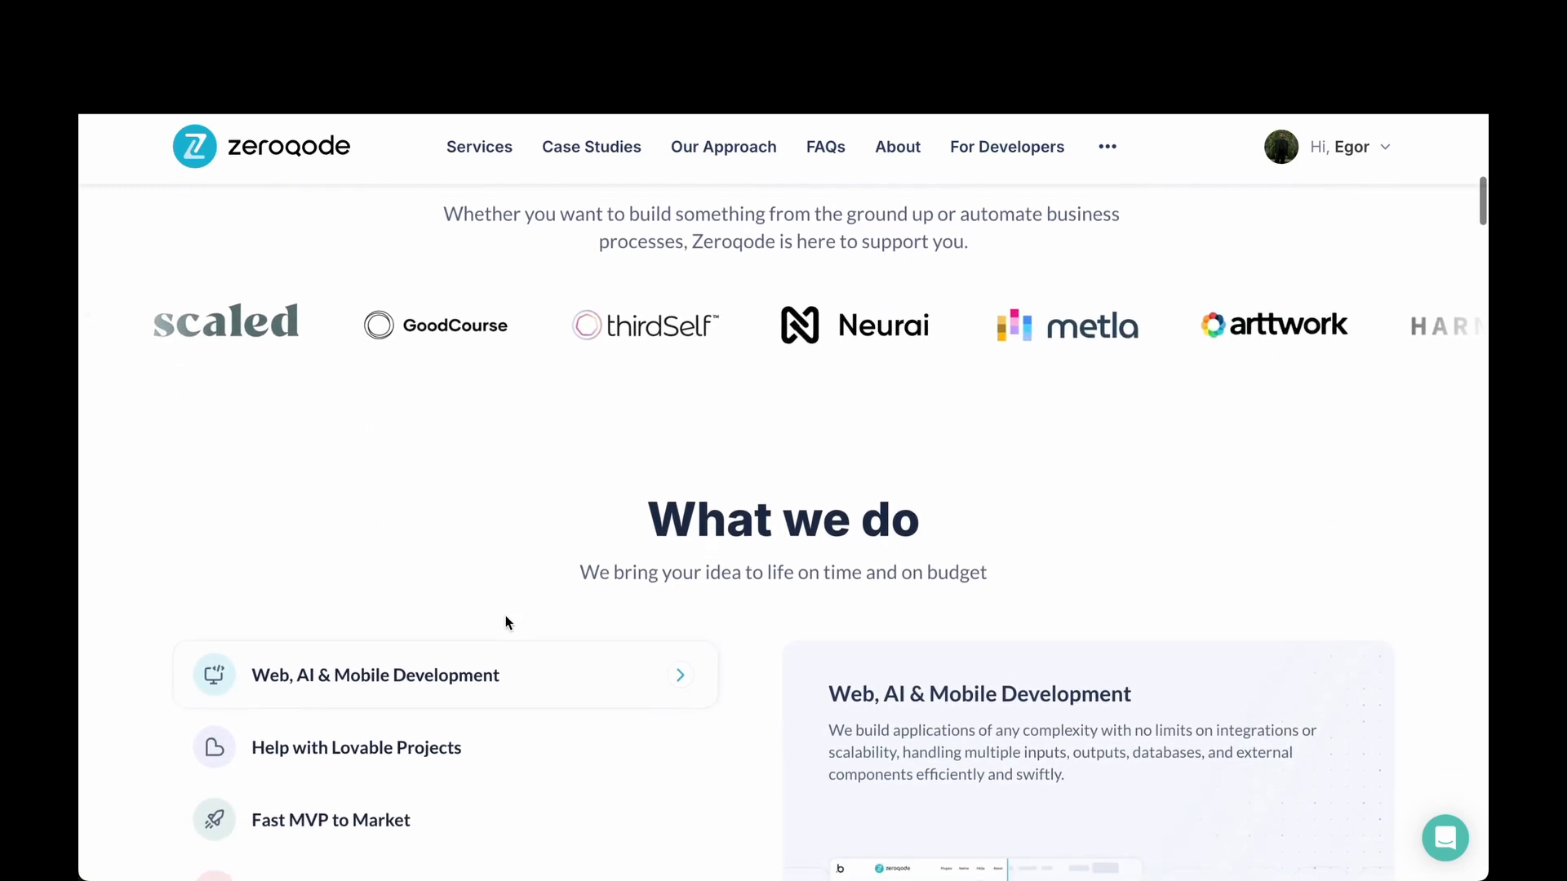
scroll(507, 624, down, 5)
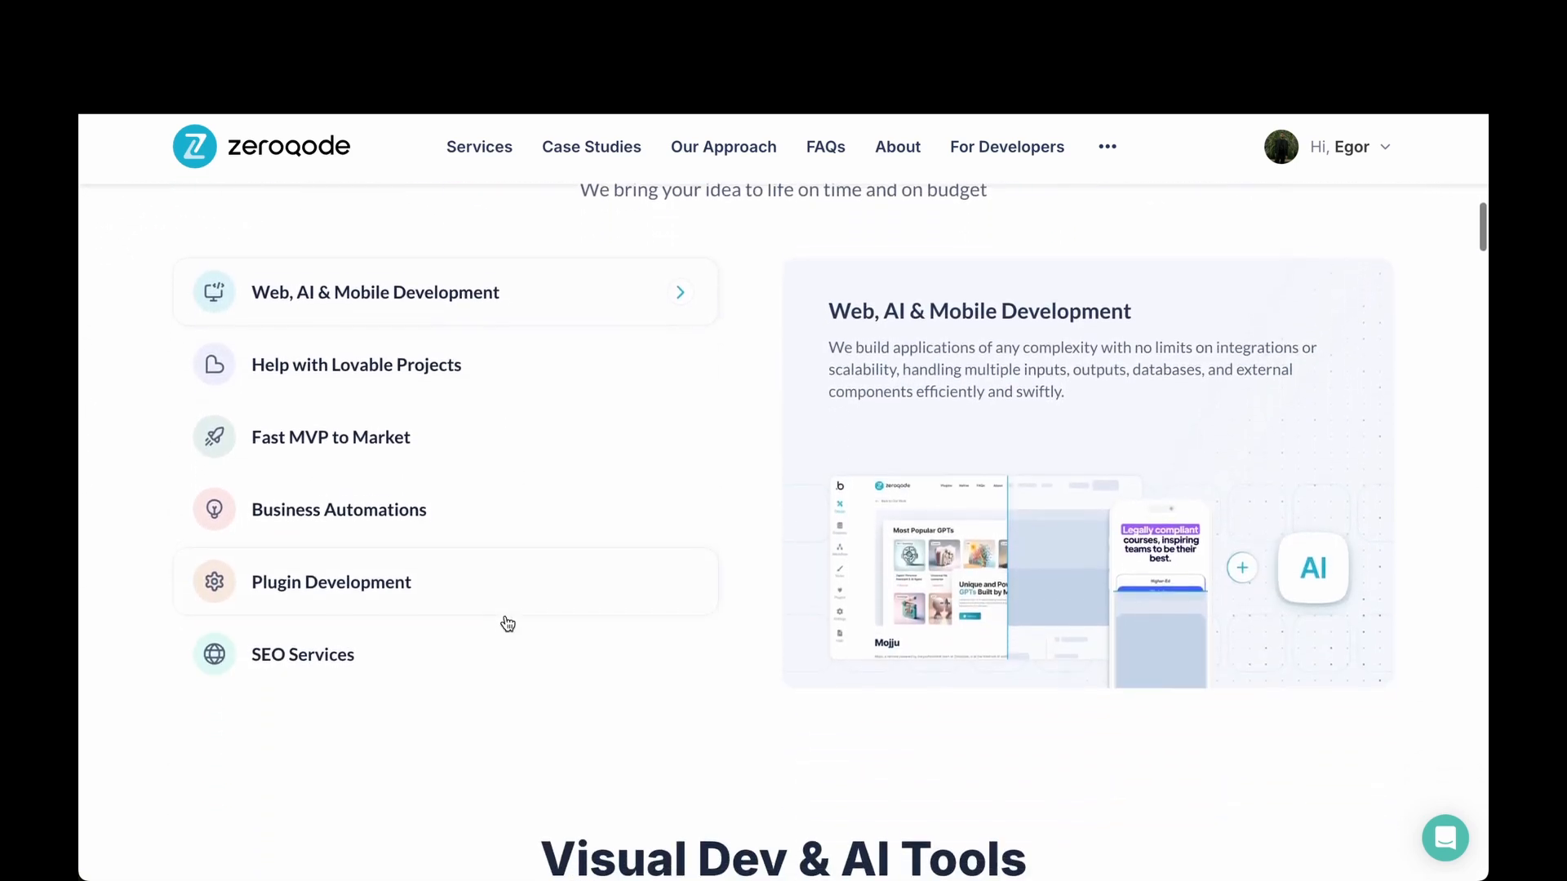
scroll(506, 622, down, 9)
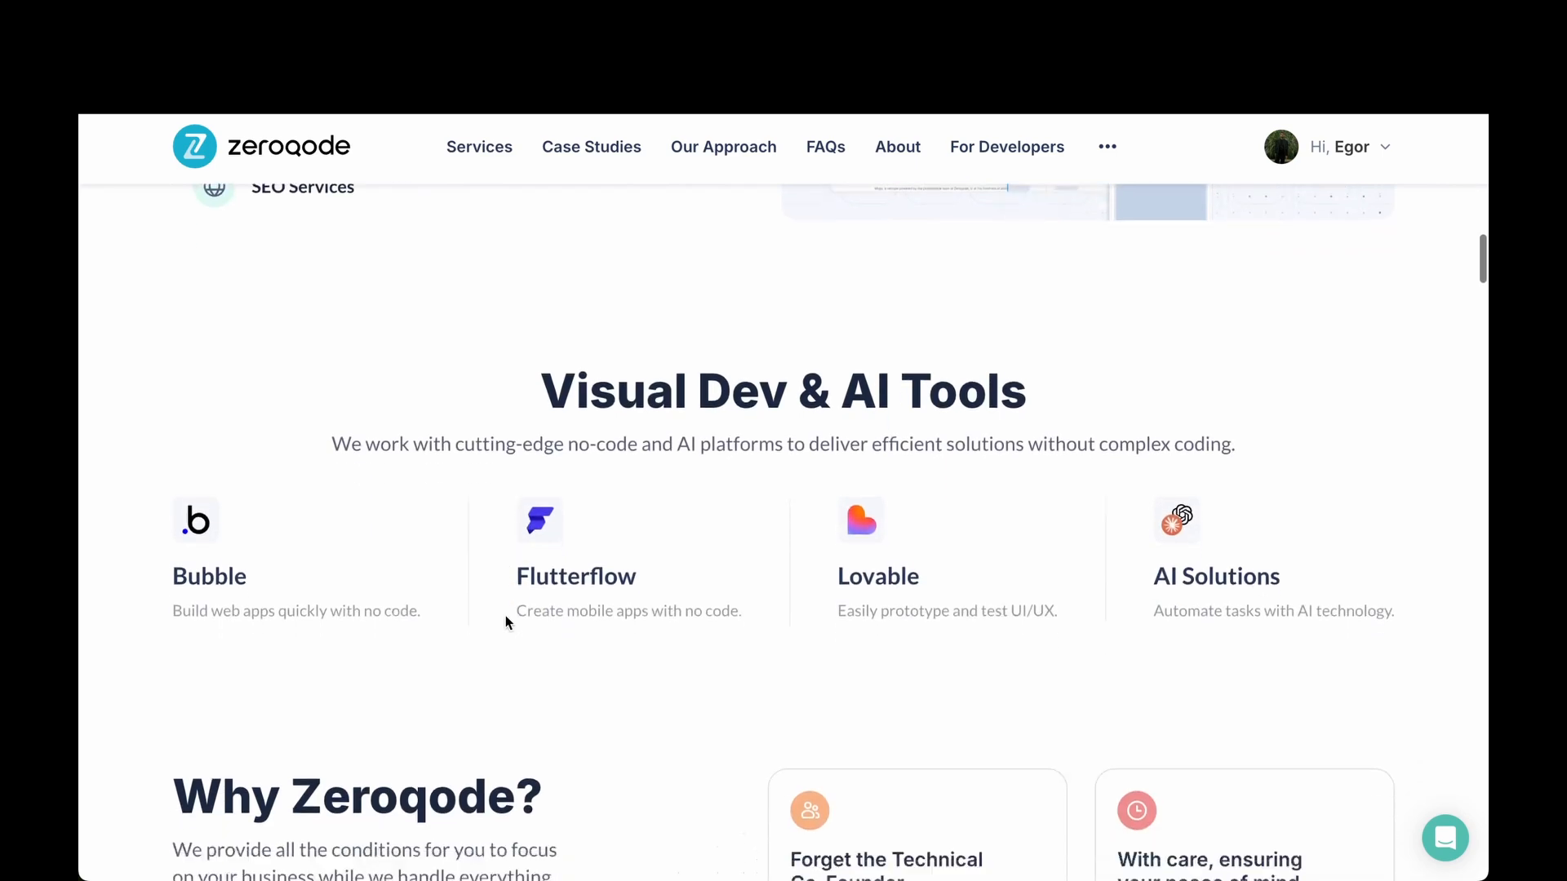
scroll(506, 622, down, 15)
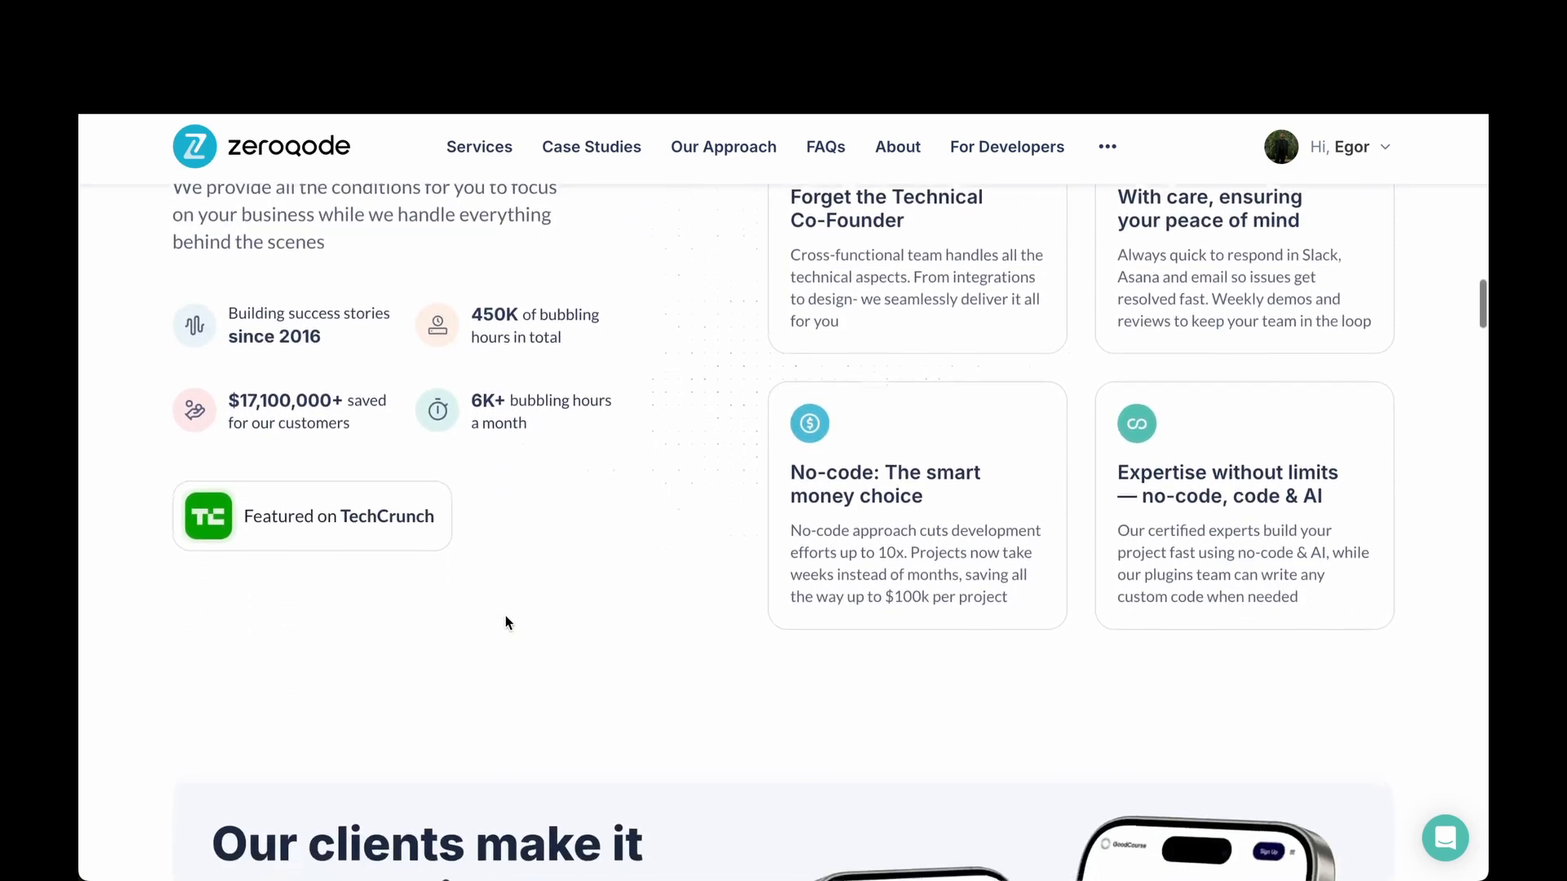
scroll(506, 618, down, 7)
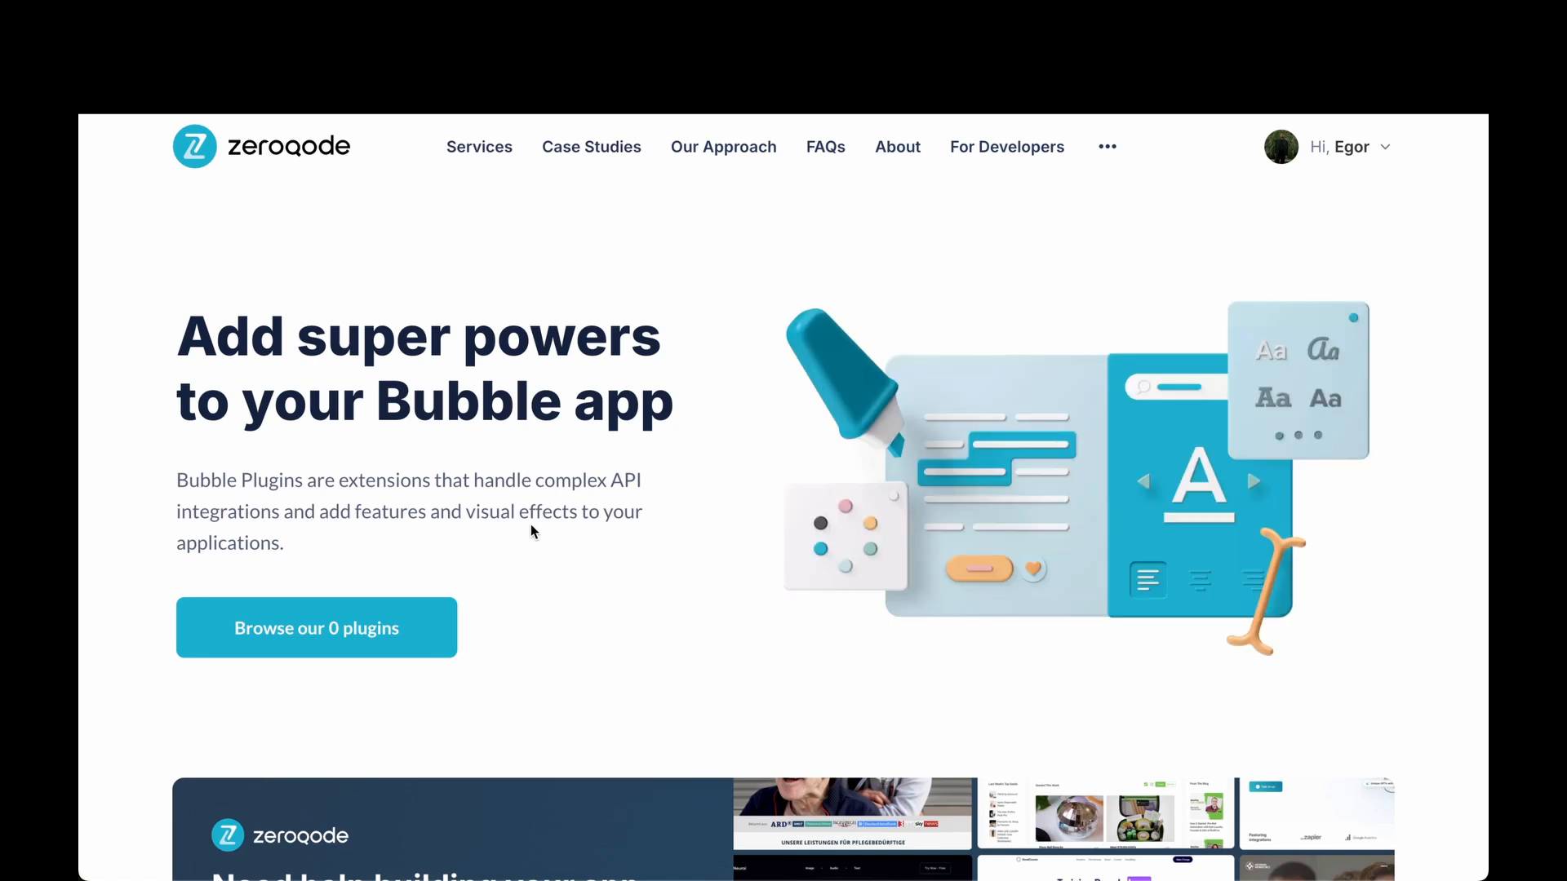
scroll(530, 531, down, 2)
scroll(531, 526, down, 5)
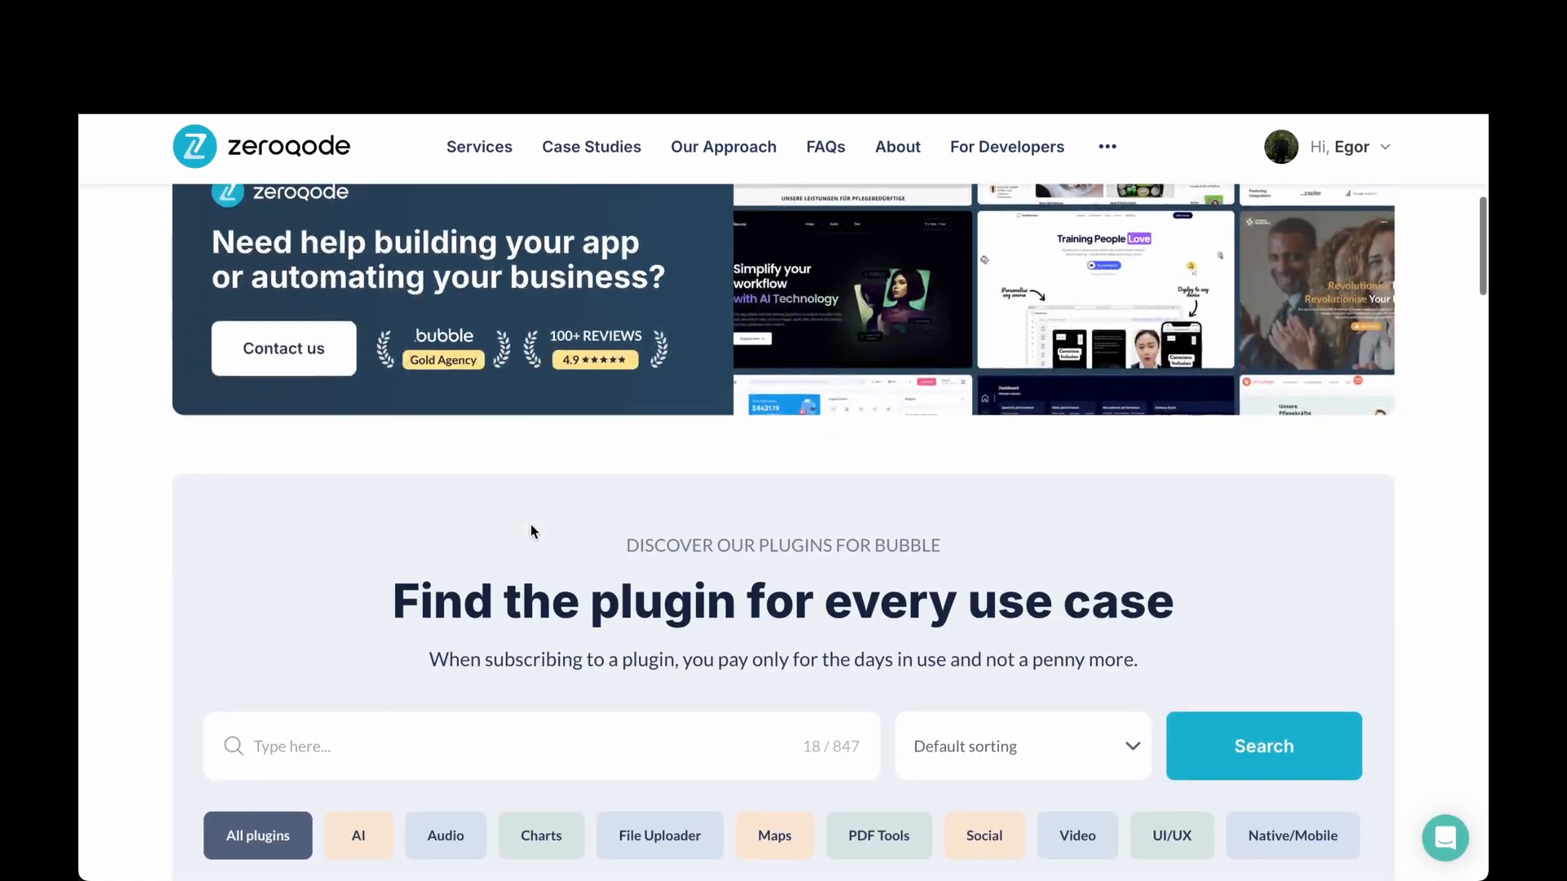
scroll(530, 531, down, 3)
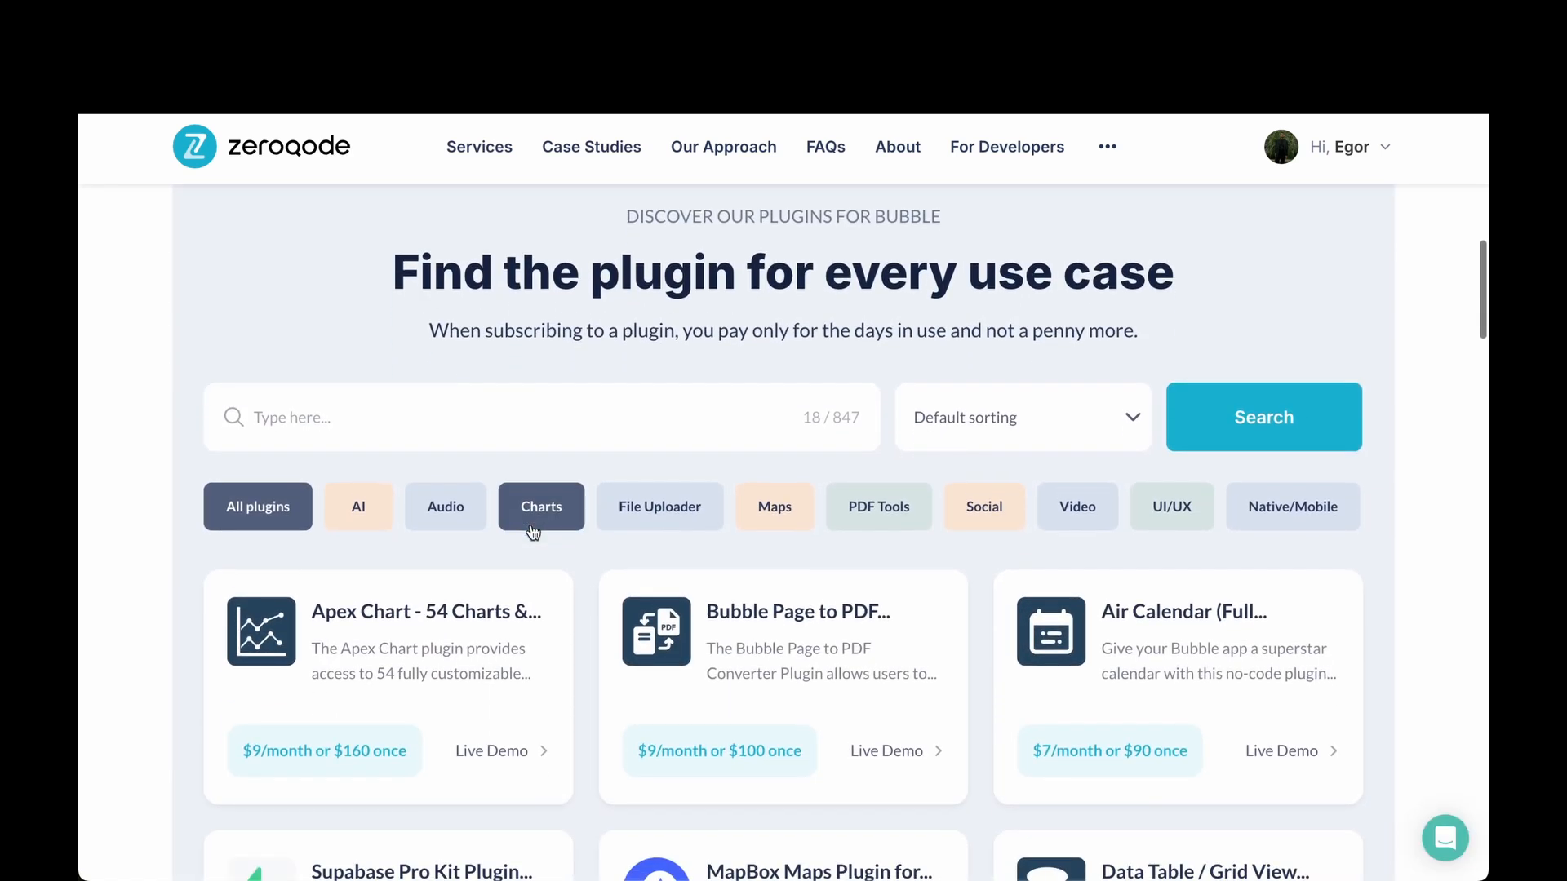
scroll(612, 635, down, 2)
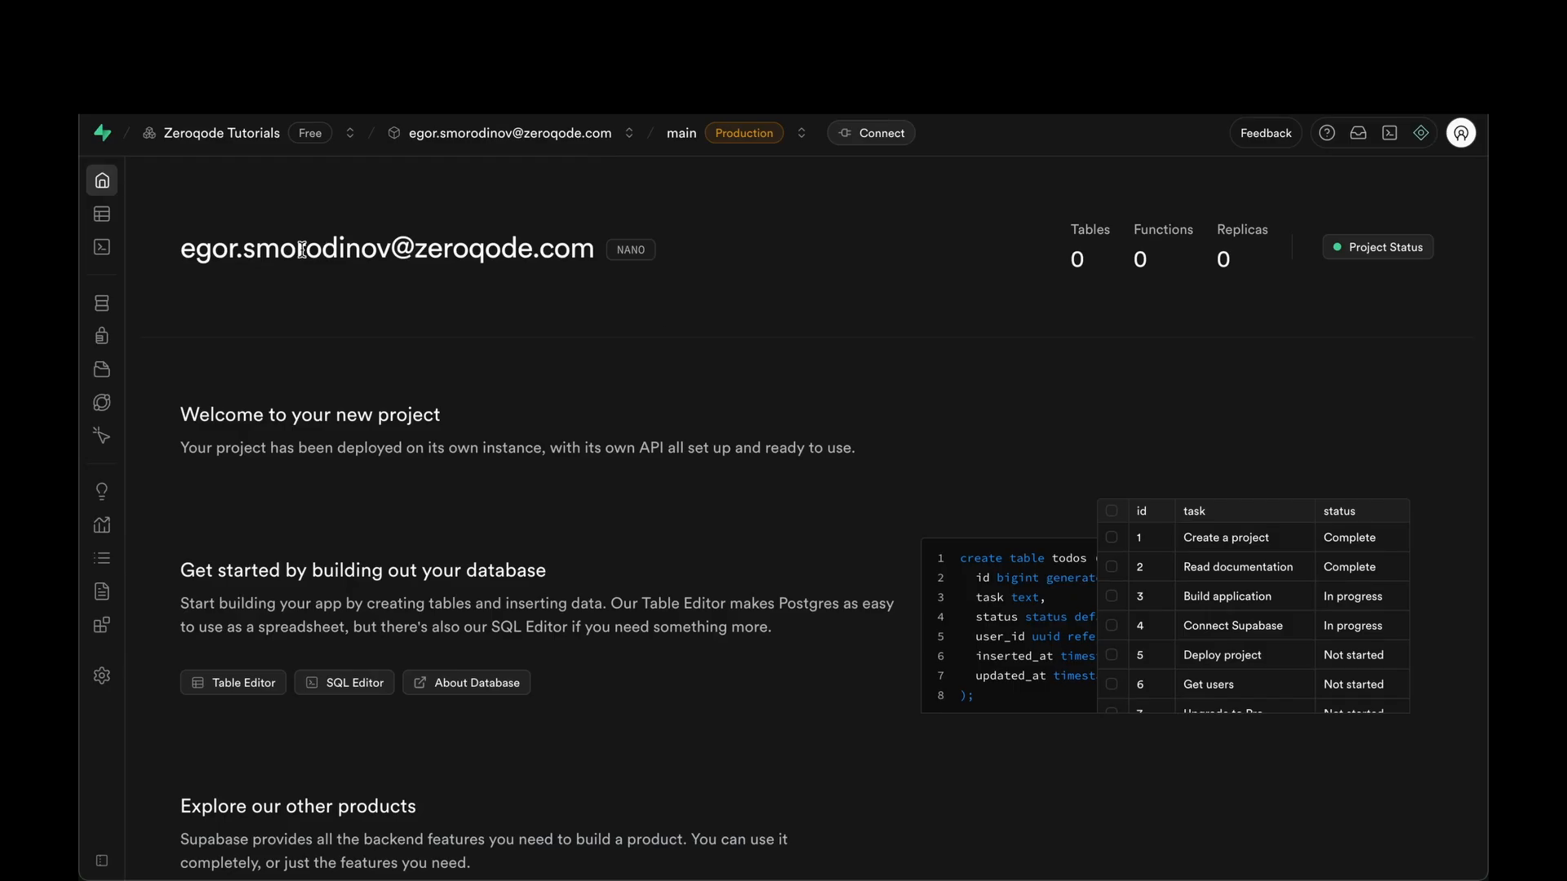
Select the guide's Step 1 authors table SQL and start a new Supabase SQL query.
click(115, 252)
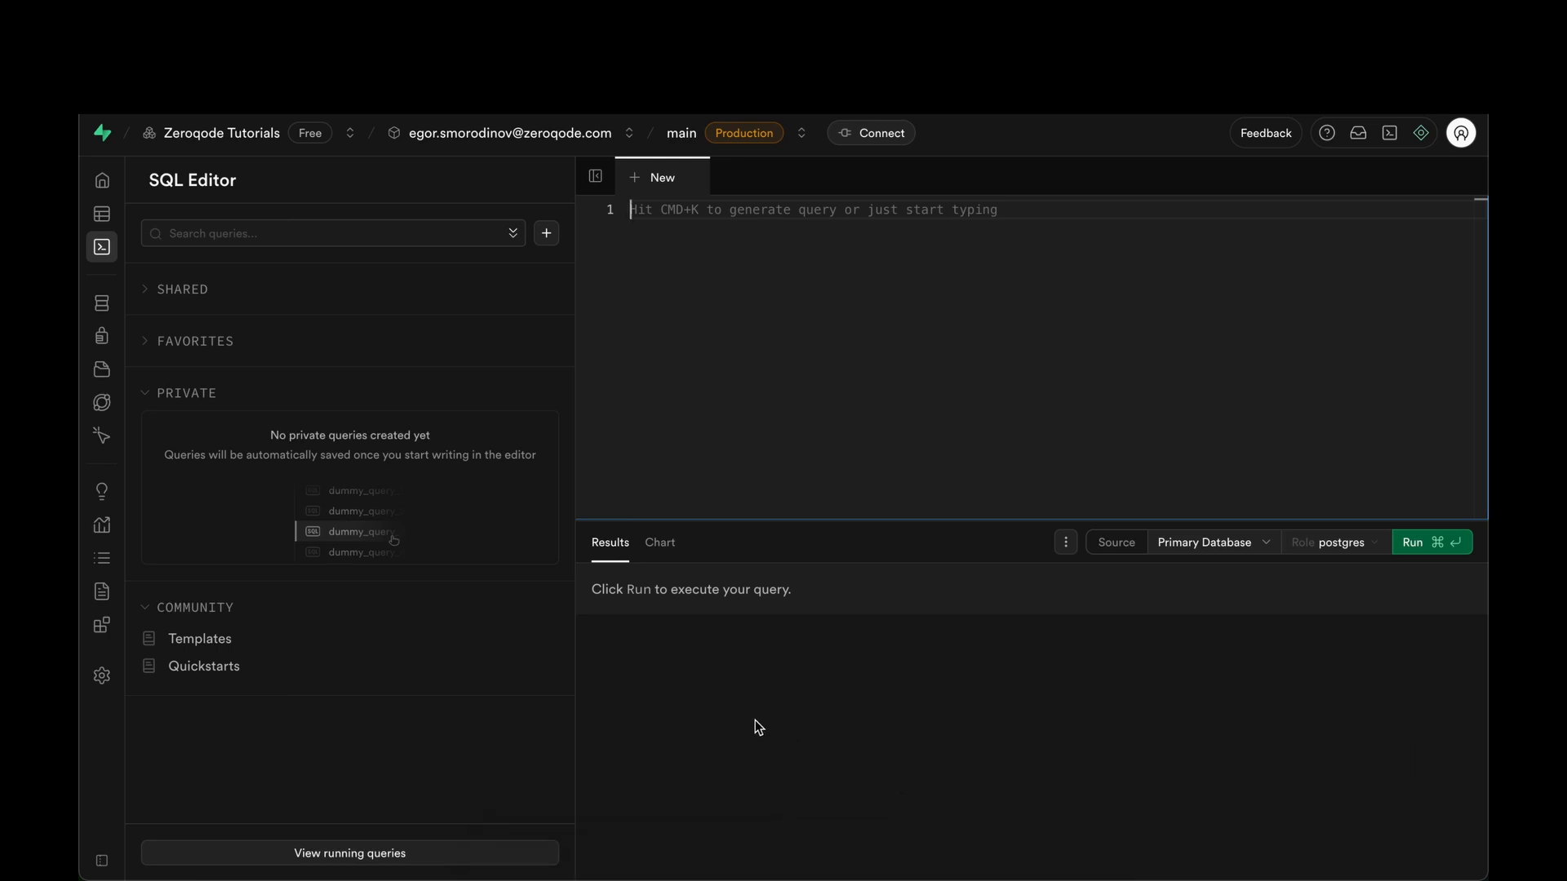
click(115, 212)
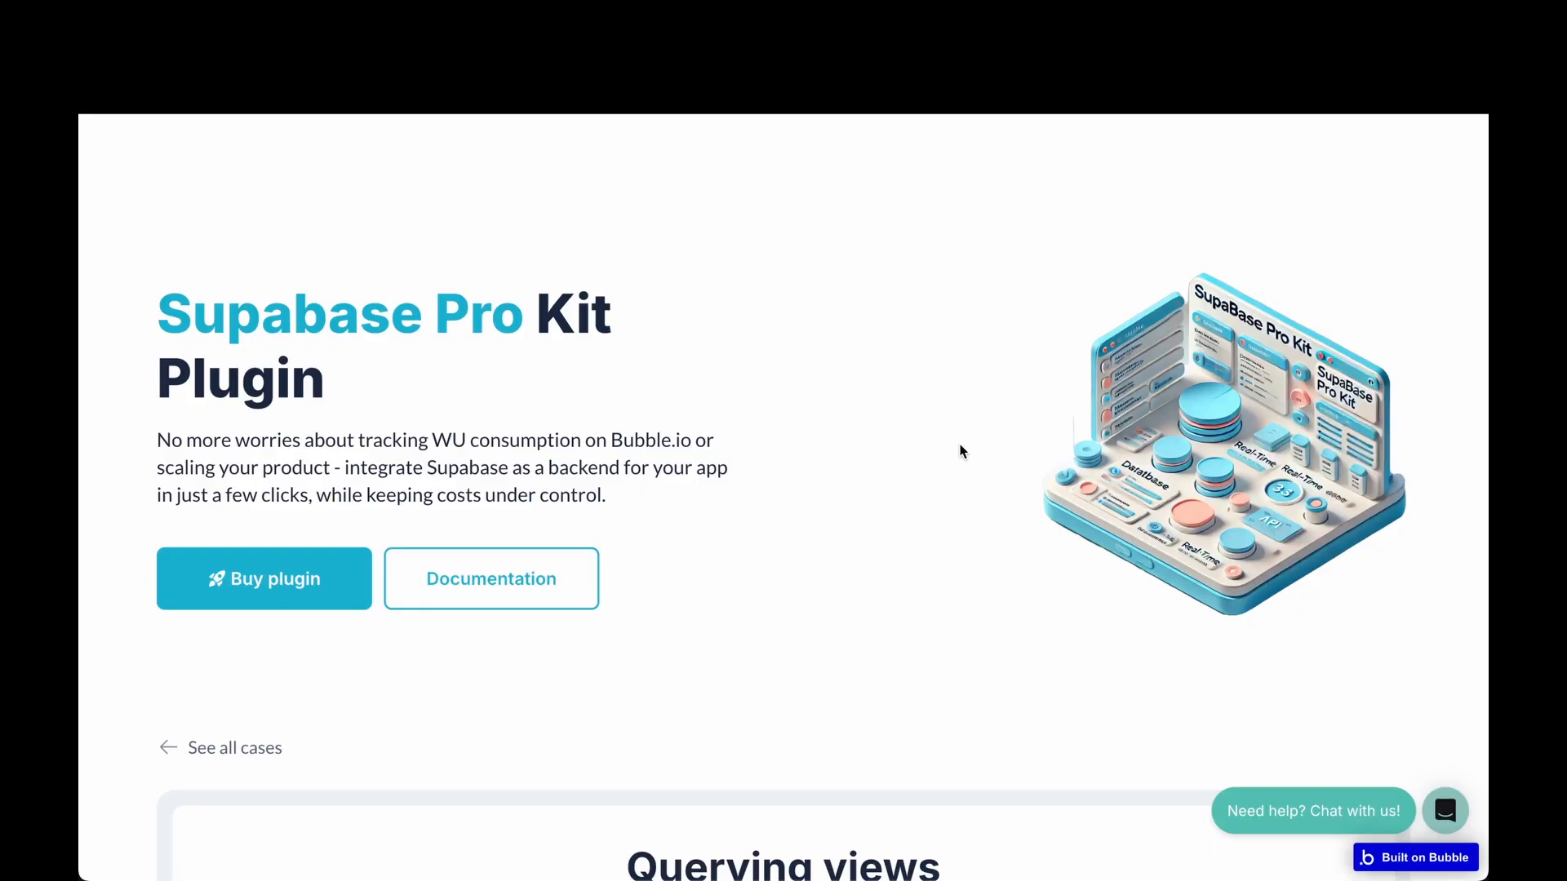
scroll(961, 445, down, 7)
scroll(872, 473, down, 2)
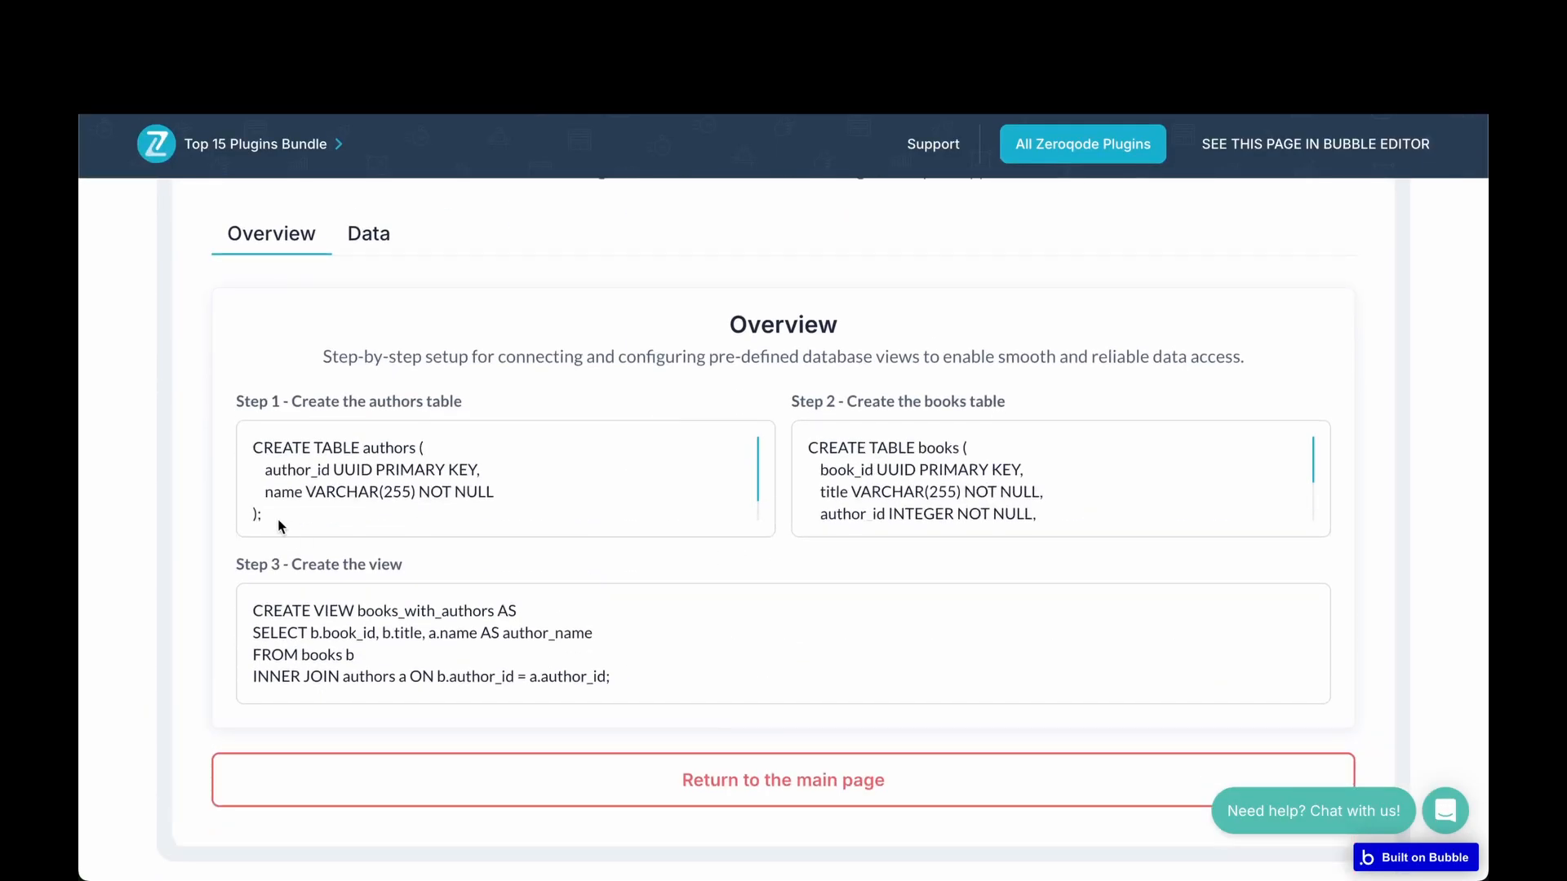
drag(261, 511, 228, 449)
key(super+c)
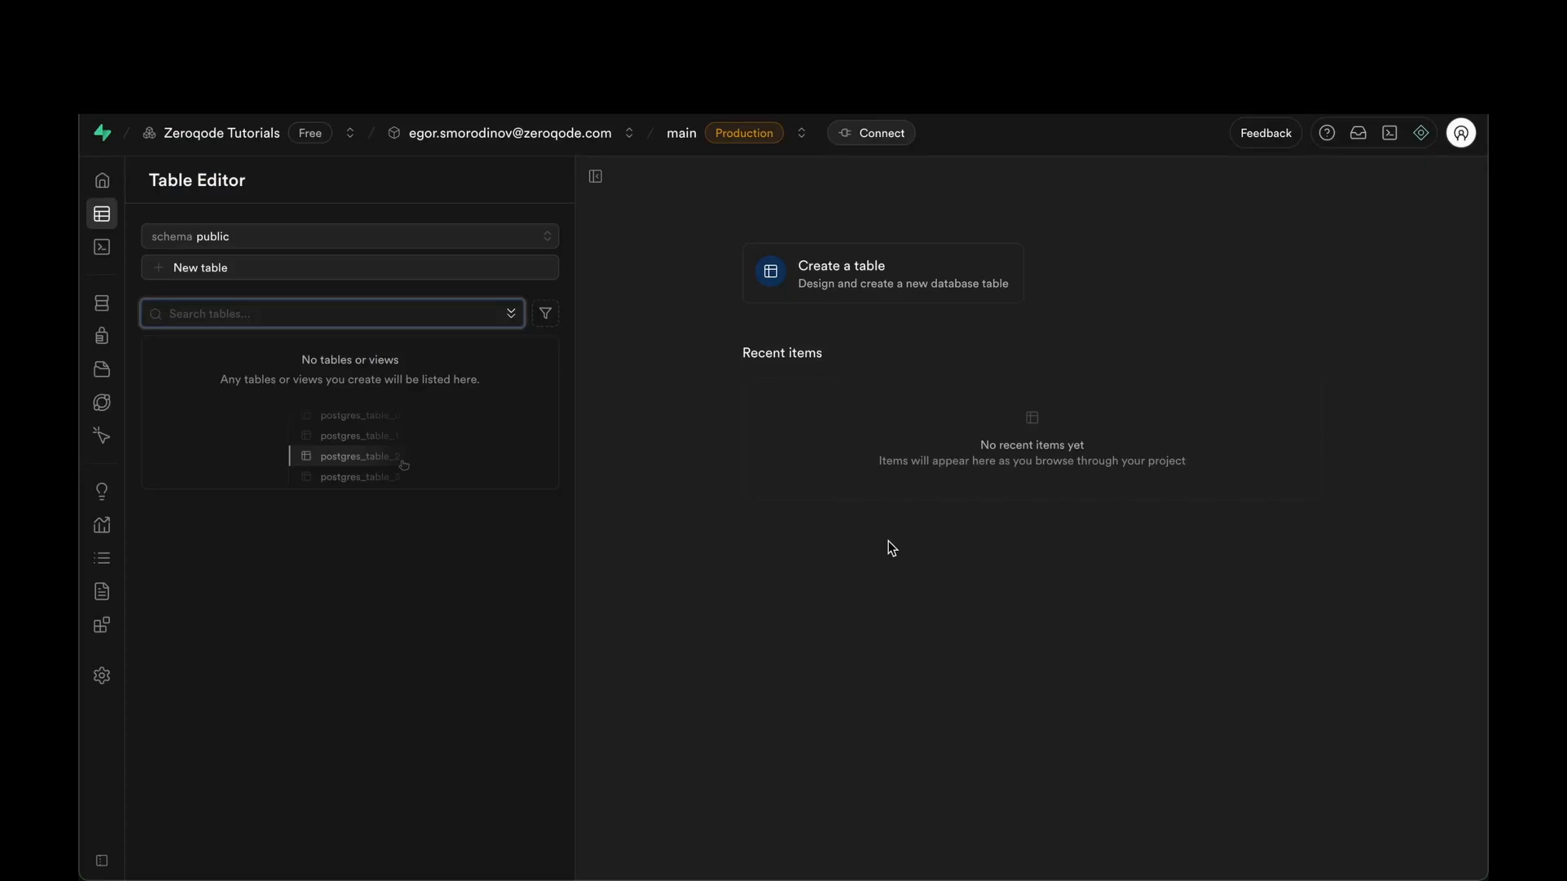
click(102, 247)
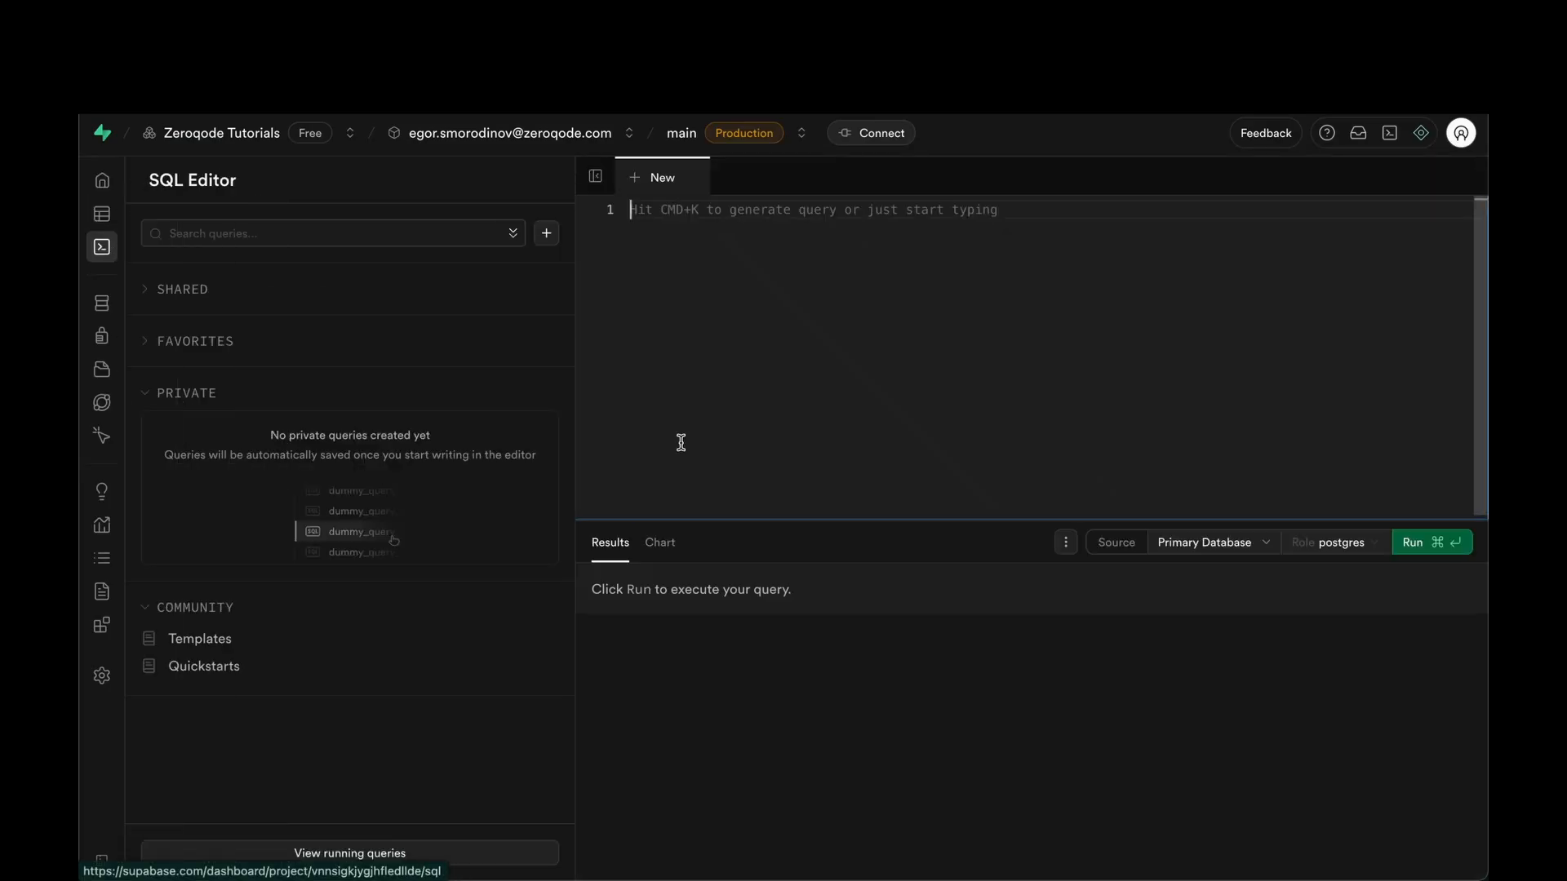
Paste and run CREATE TABLE authors with UUID author_id primary key and name VARCHAR(255) NOT NULL.
key(super+v)
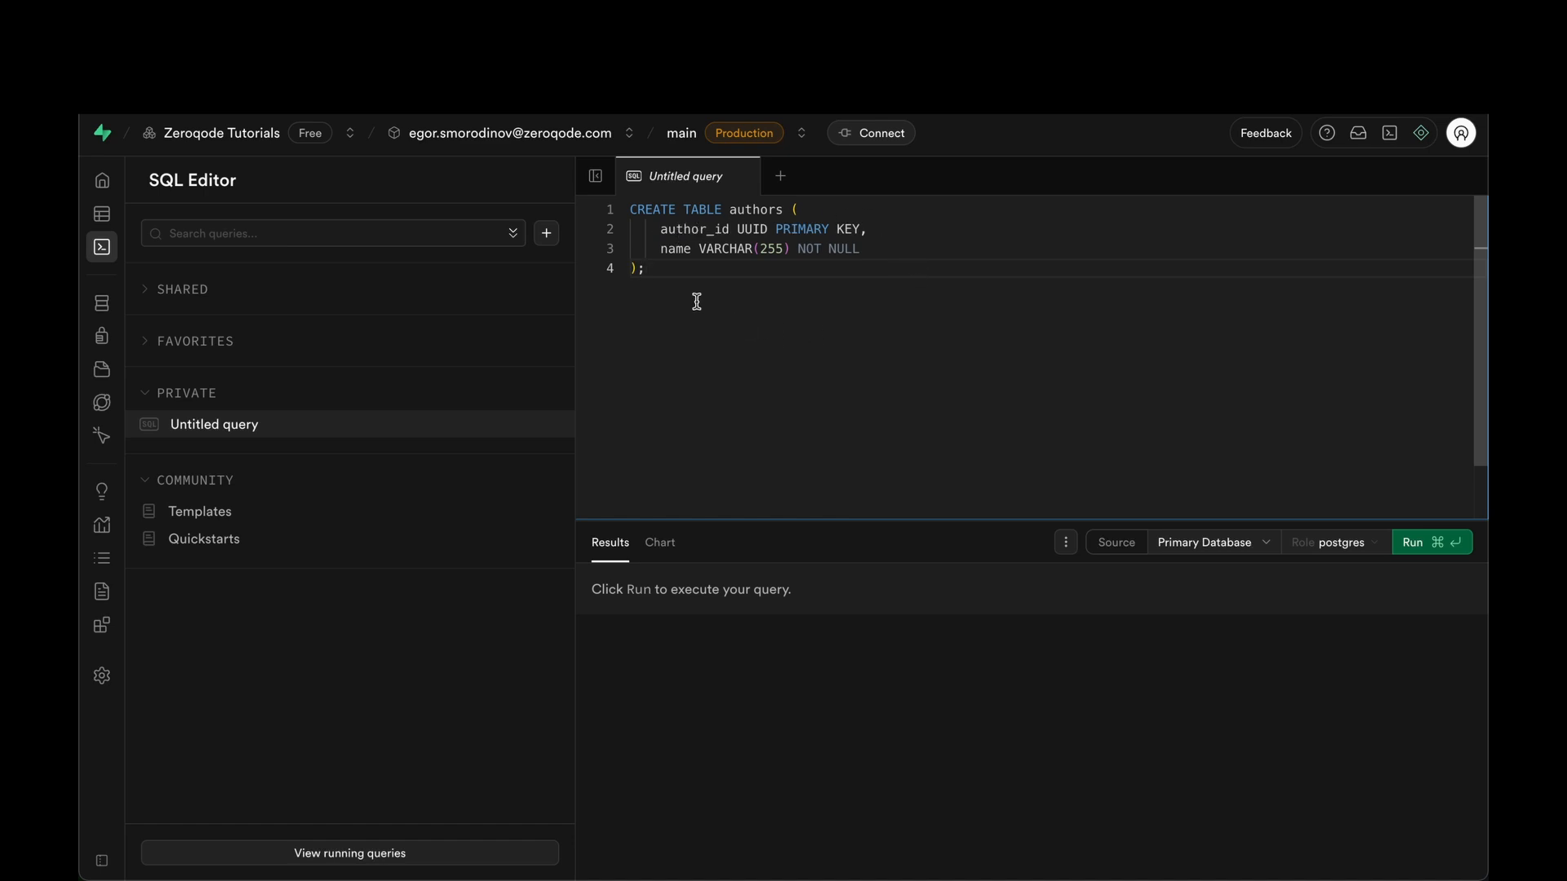
drag(660, 234, 729, 229)
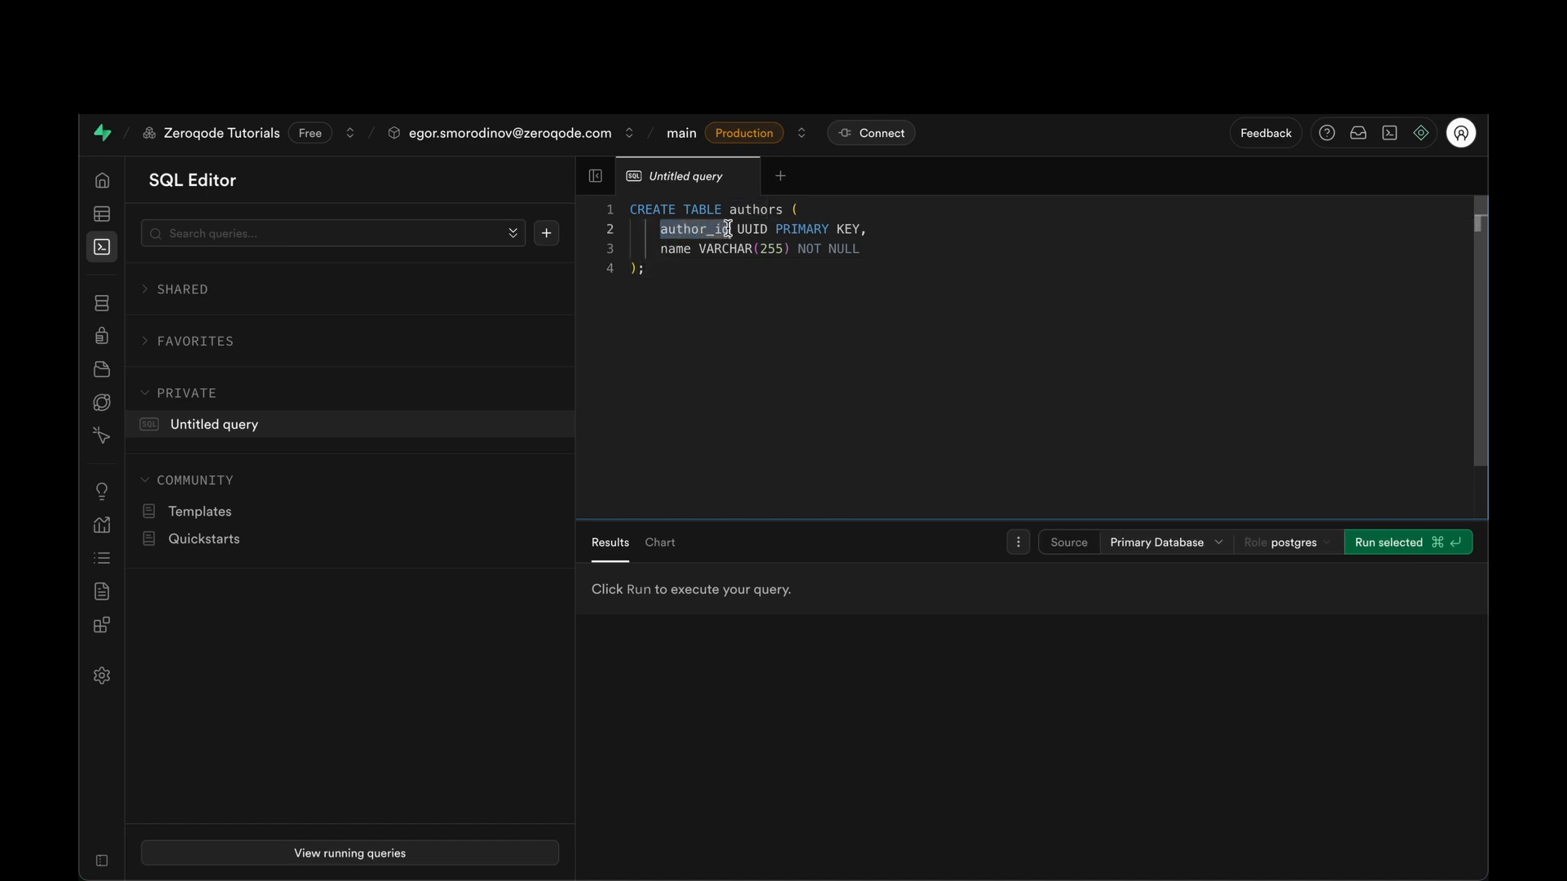
double_click(754, 229)
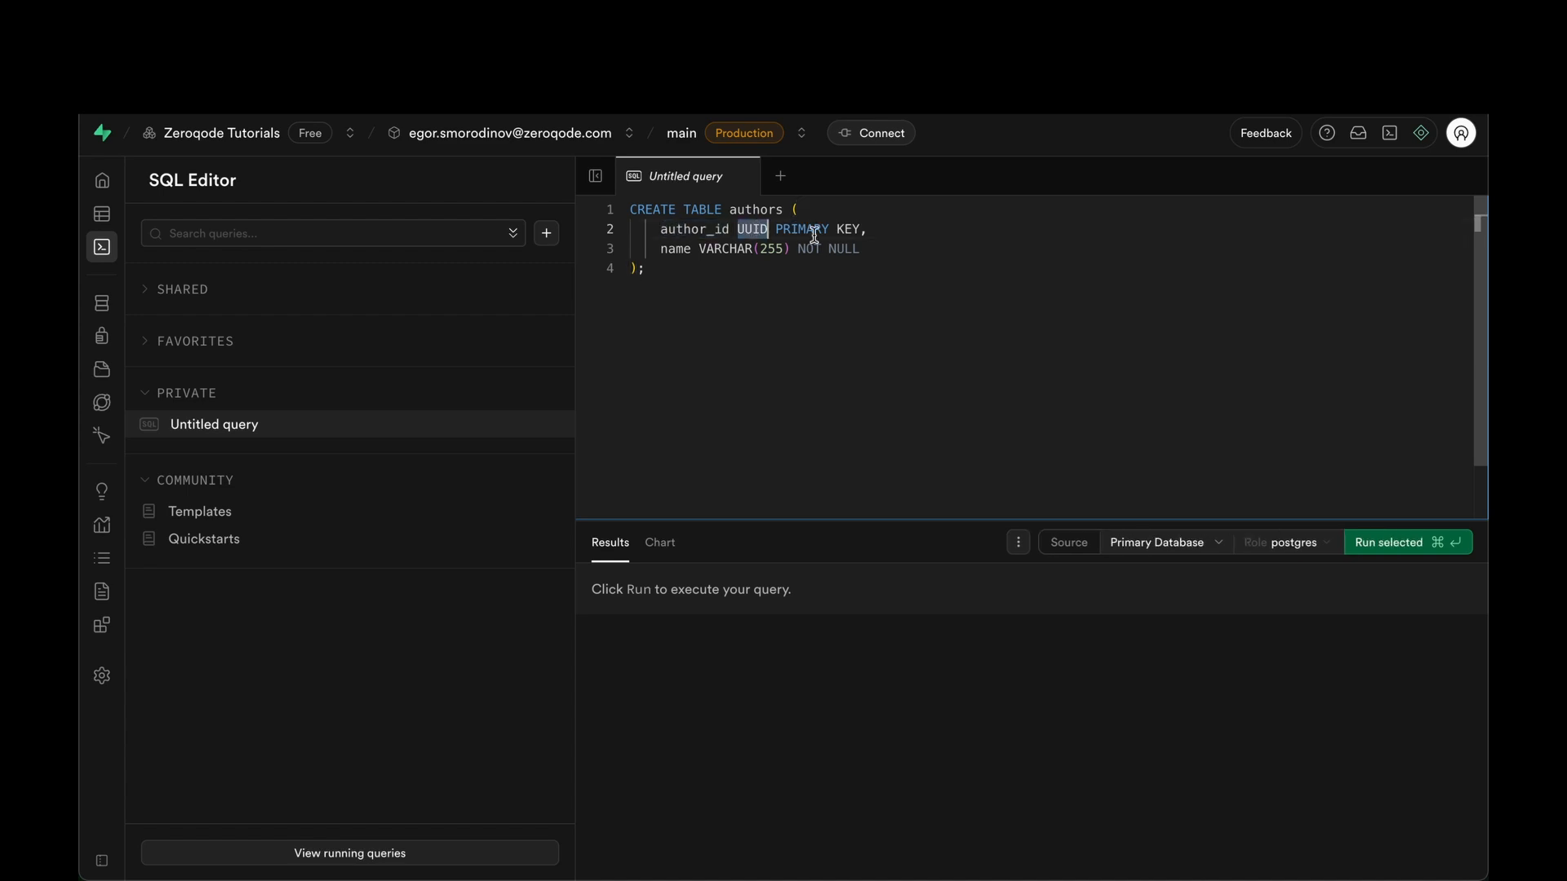
drag(867, 229, 777, 229)
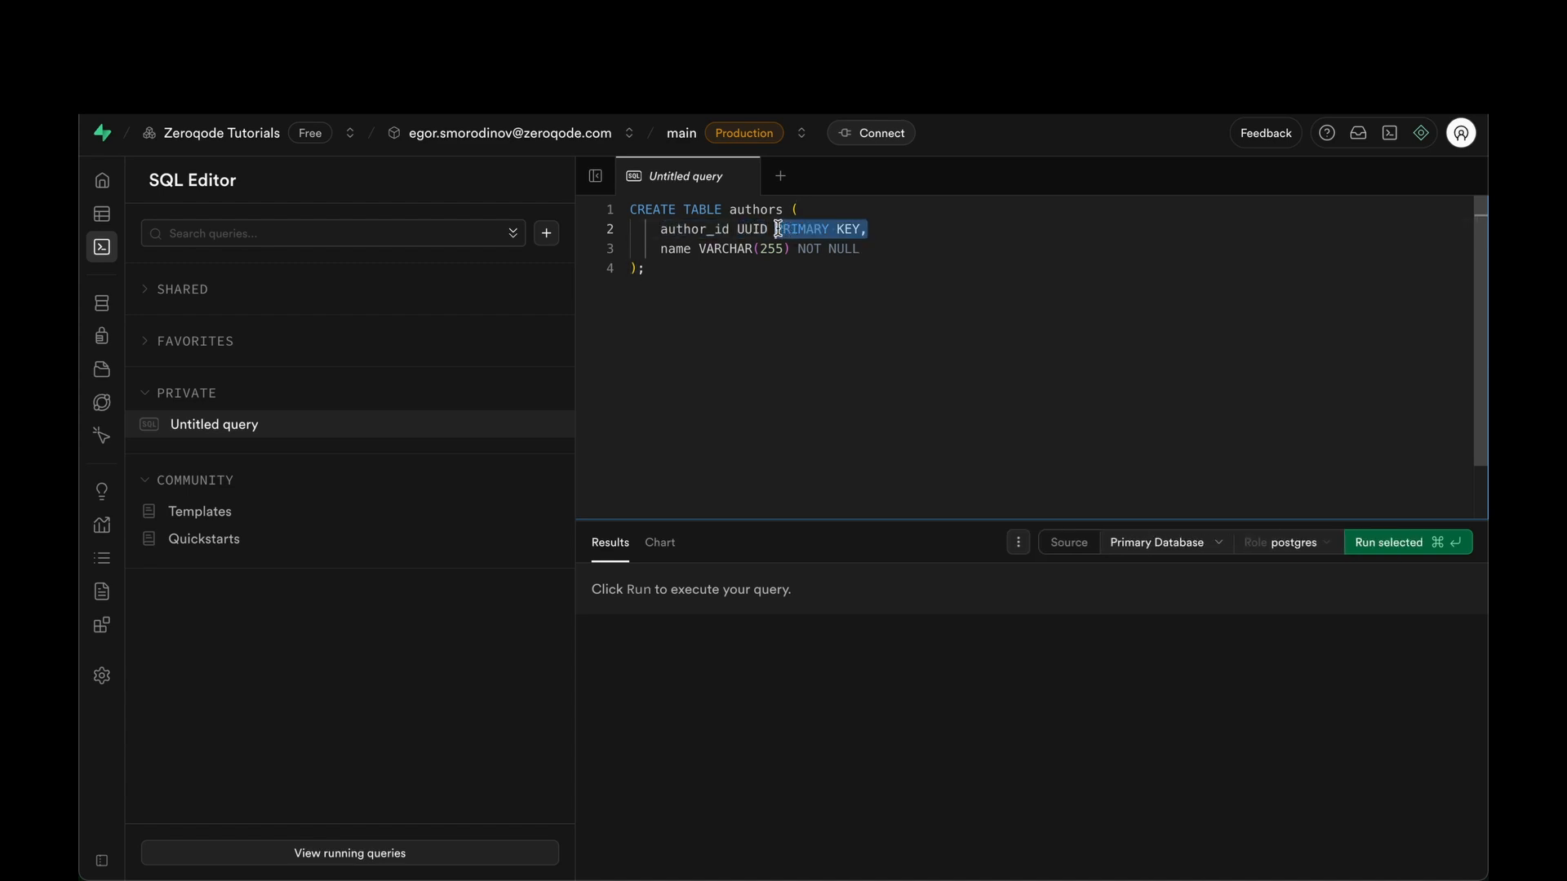
double_click(667, 249)
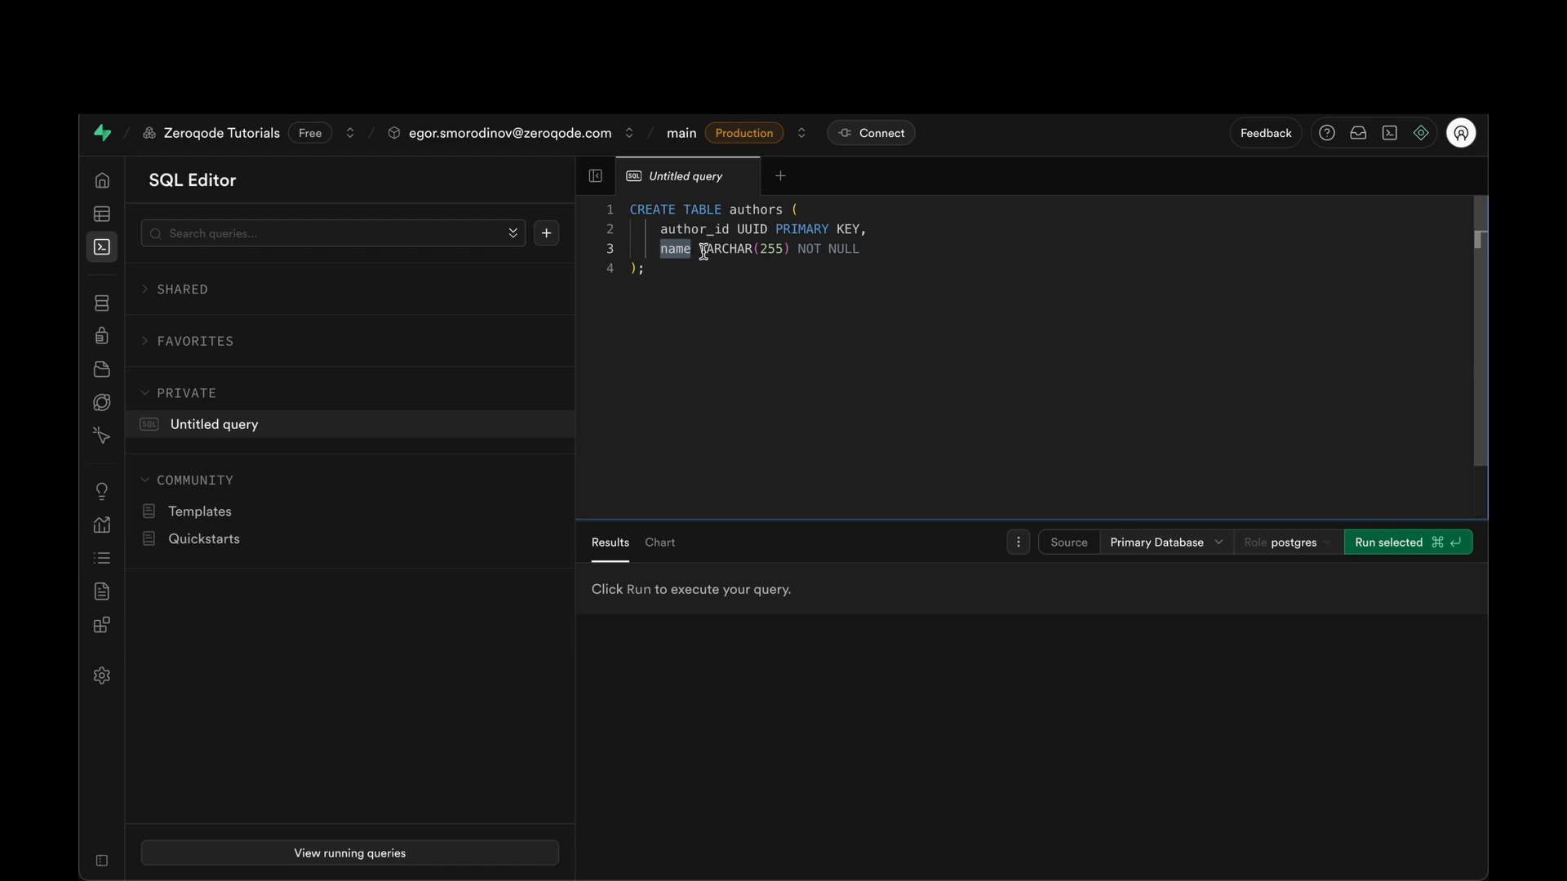
drag(700, 250, 790, 250)
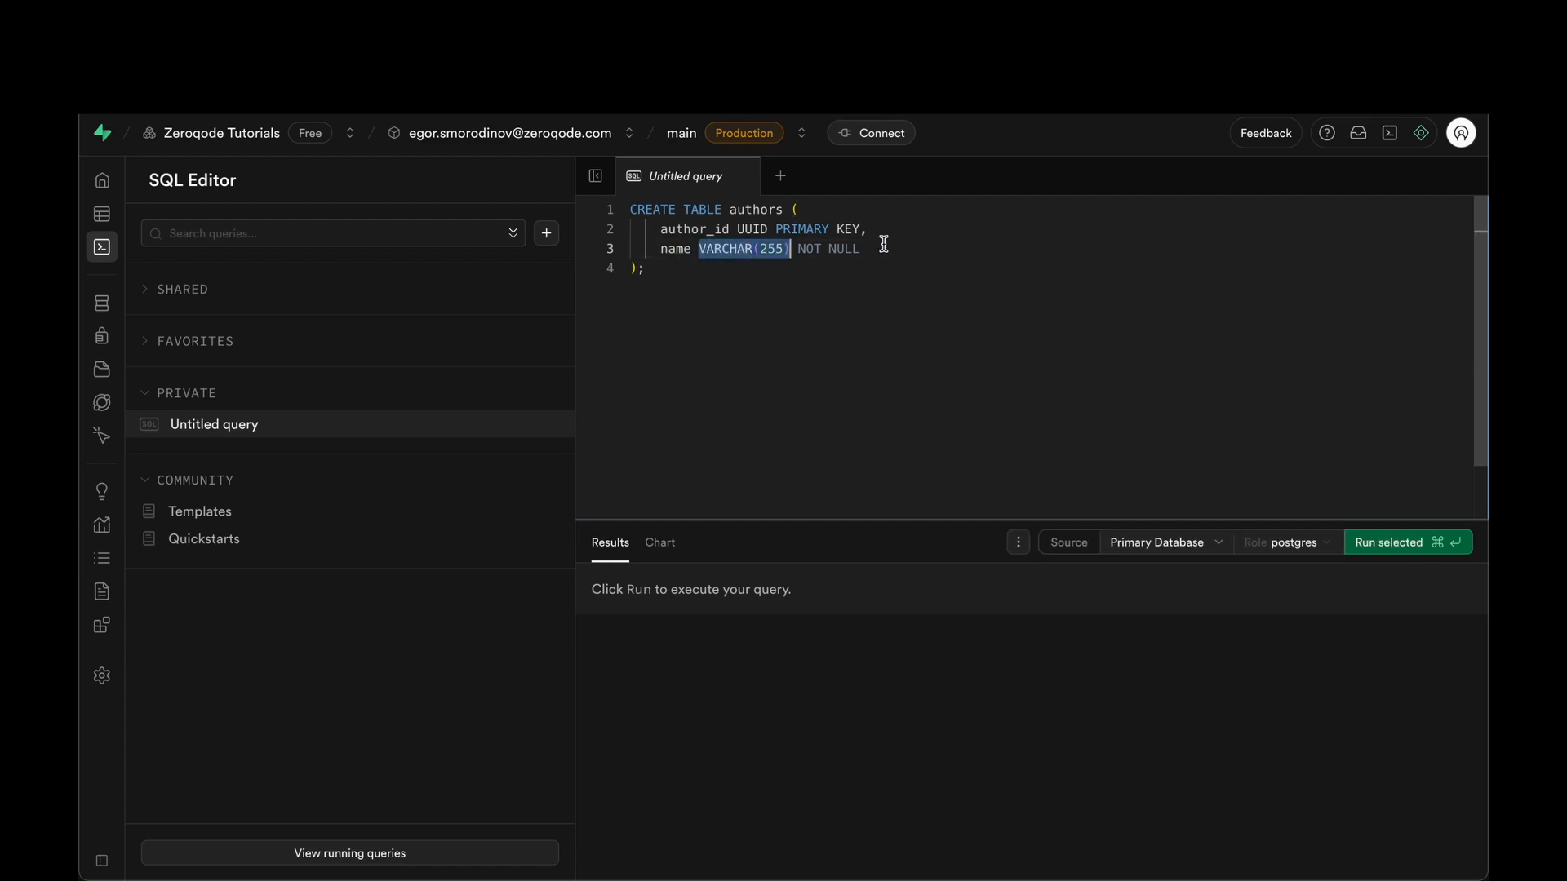
click(882, 245)
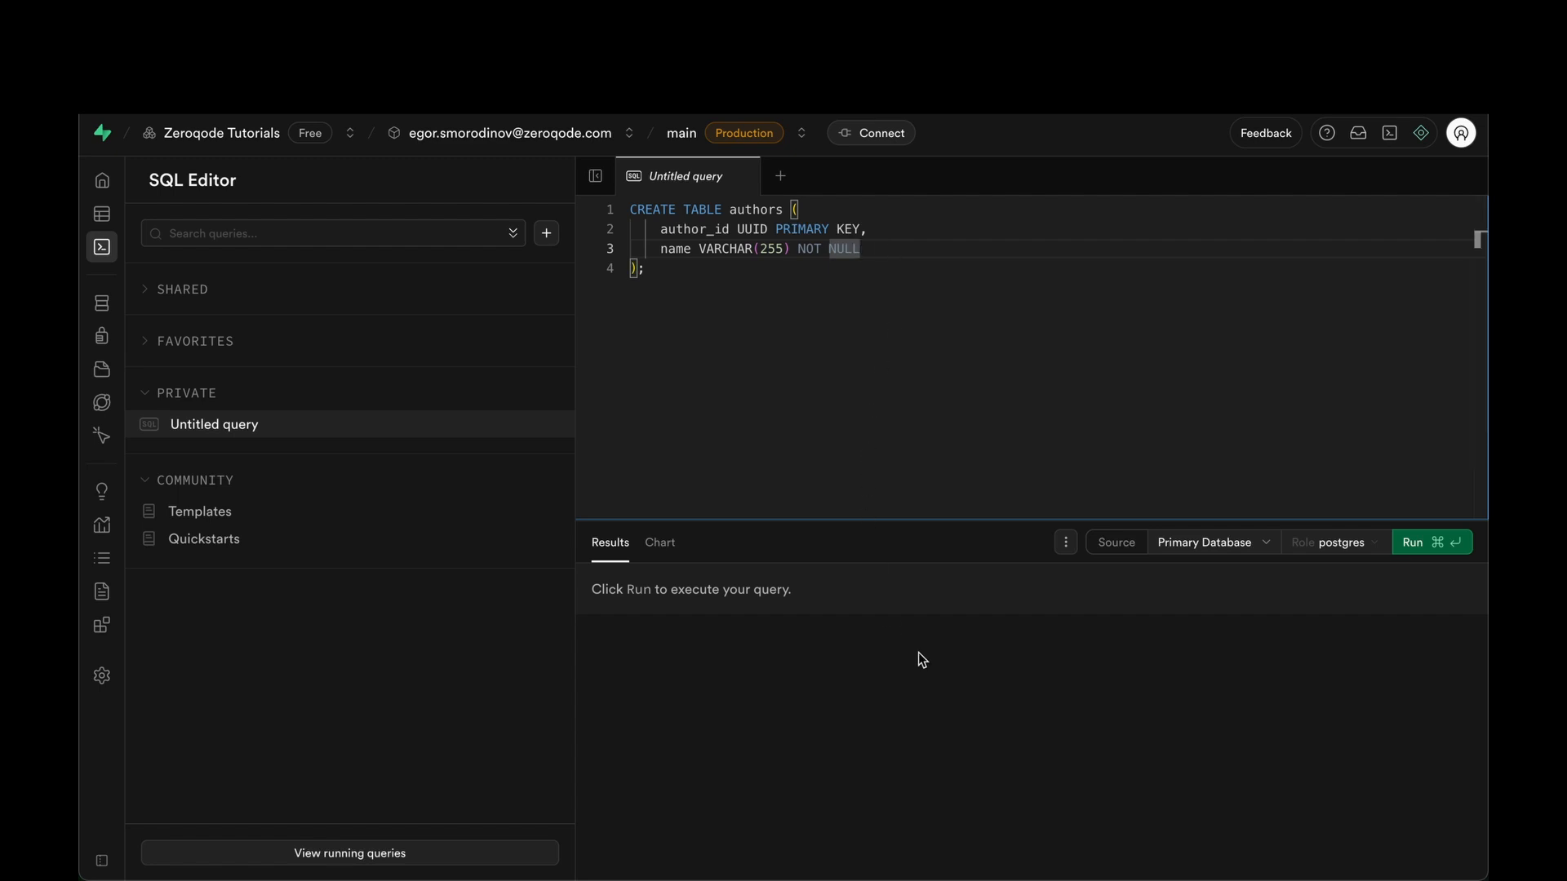
click(1420, 542)
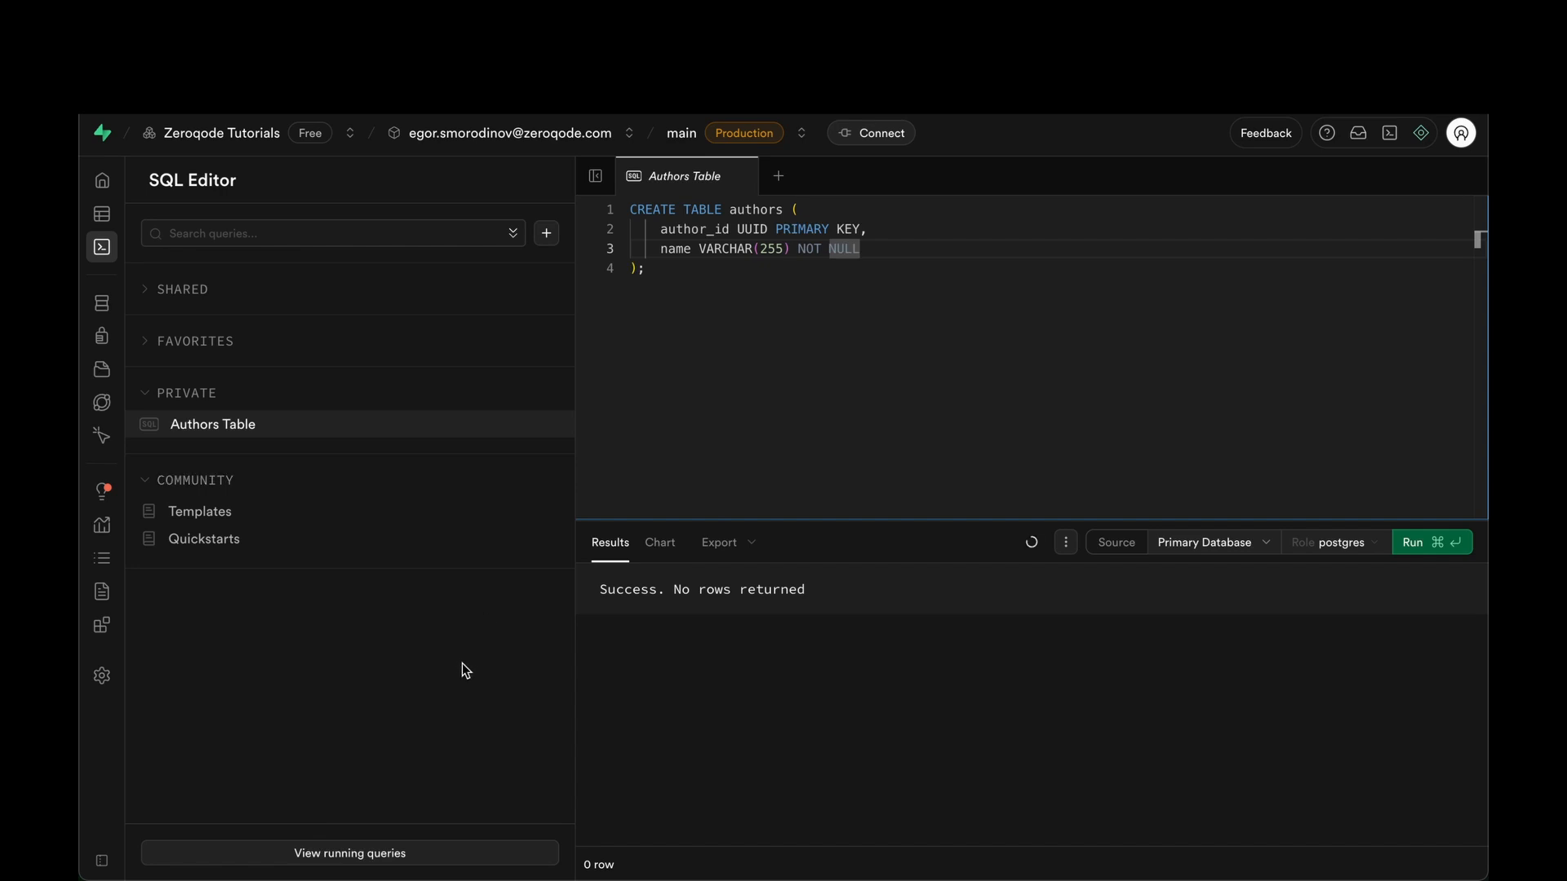
Enable Row Level Security on the authors table from the Table Editor.
click(109, 217)
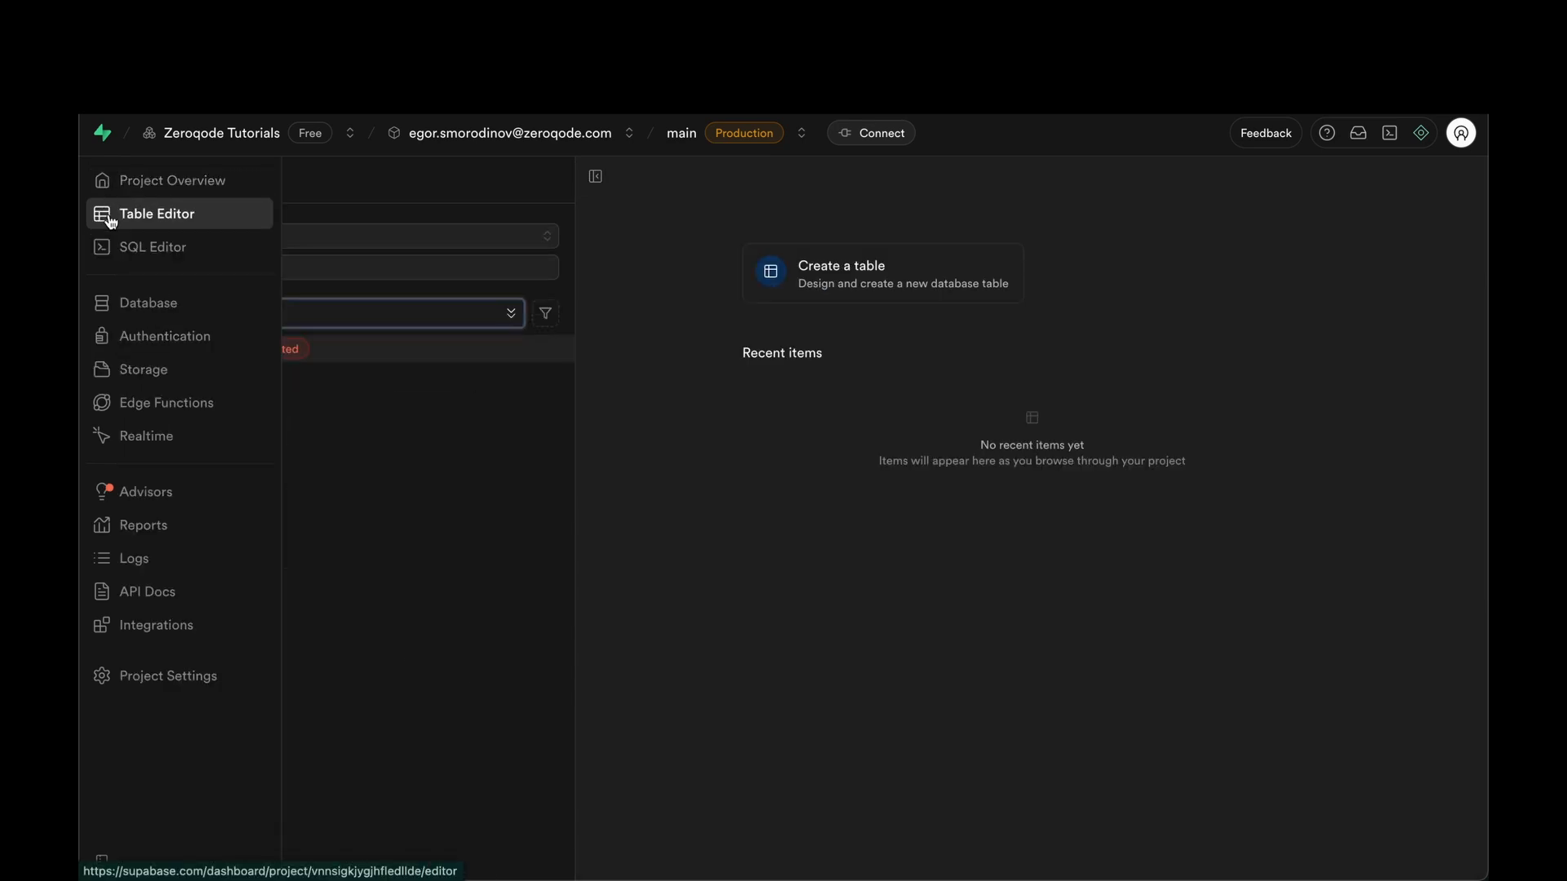
click(334, 355)
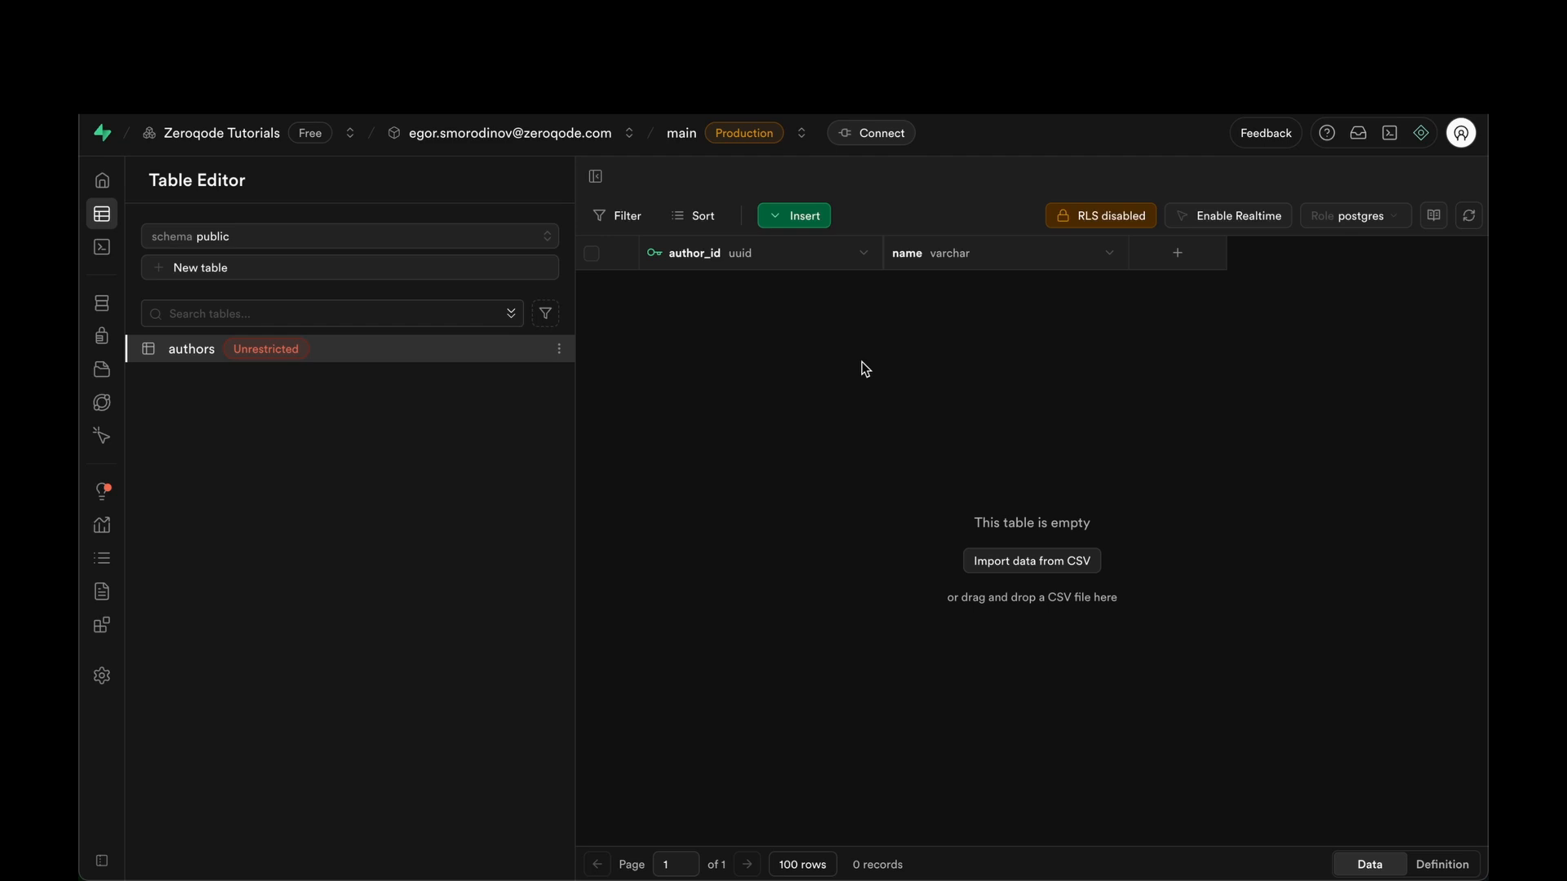
click(1070, 221)
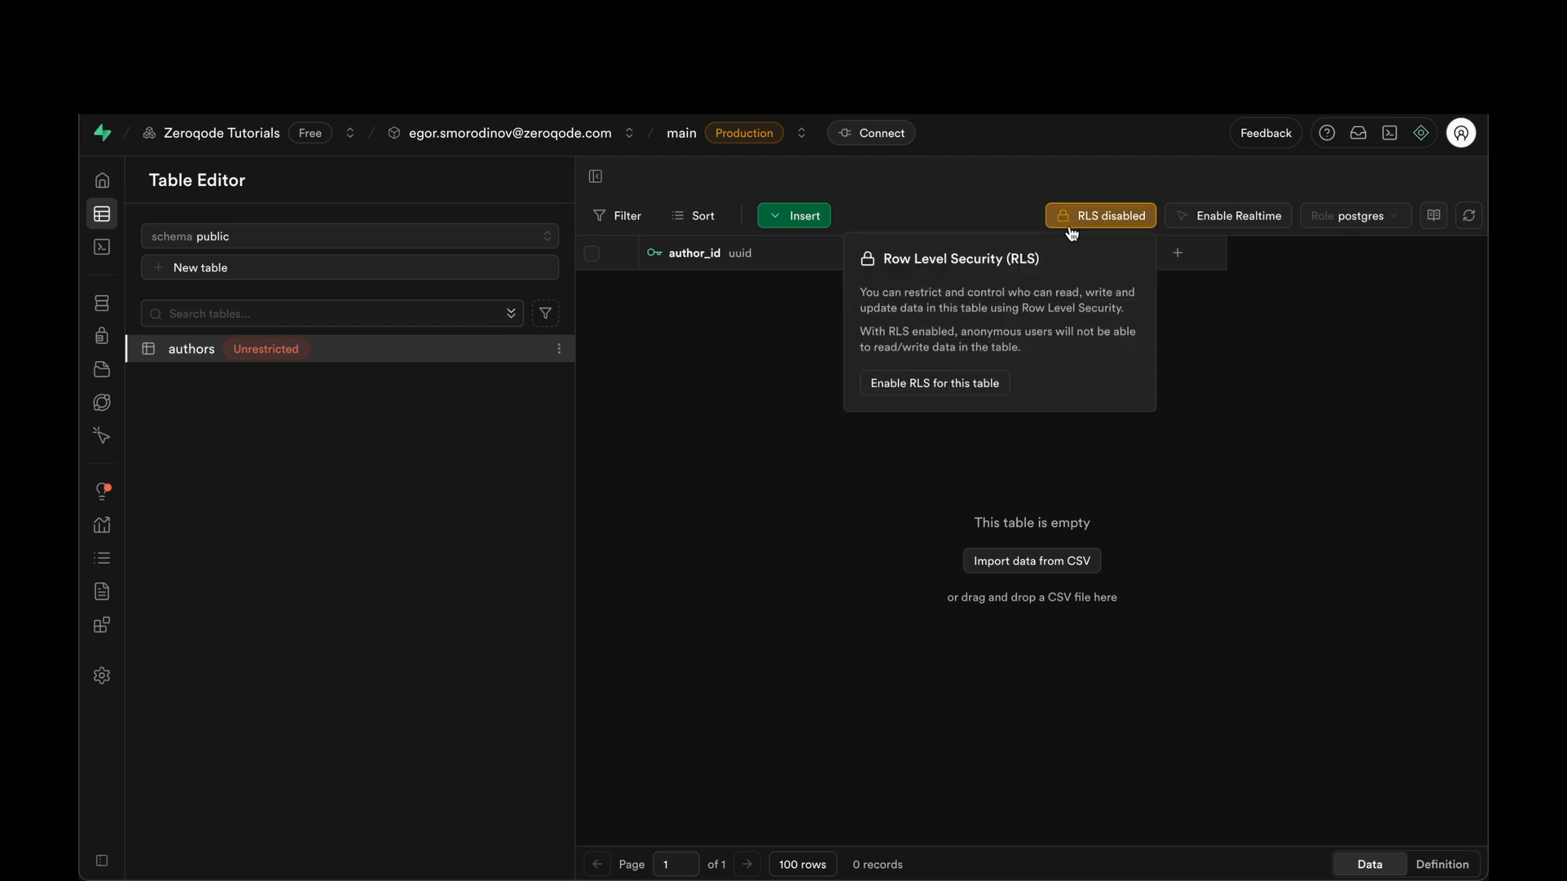
click(938, 383)
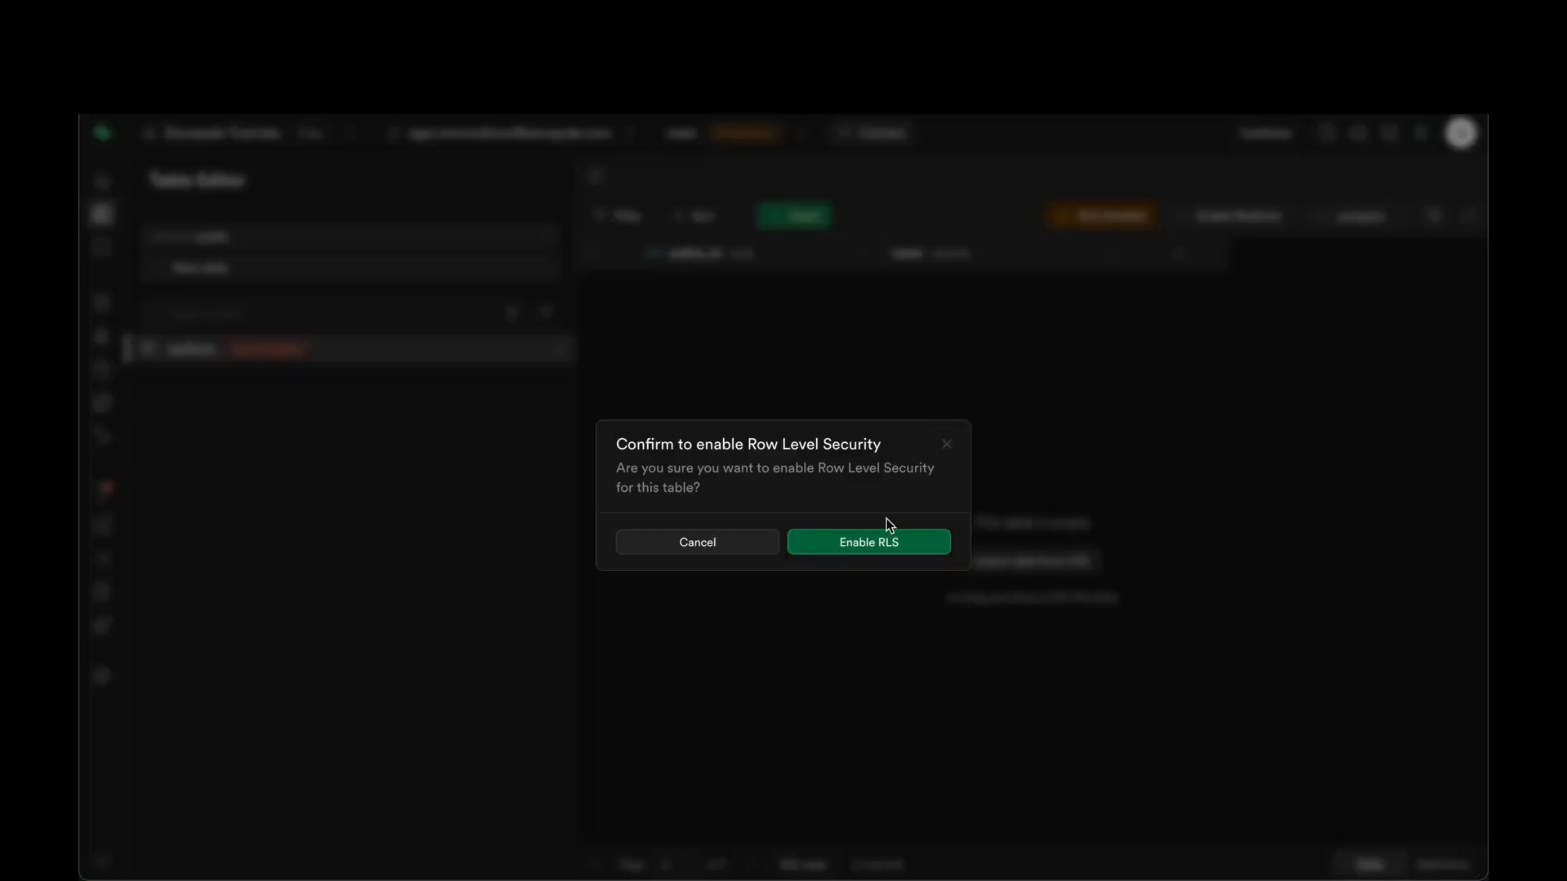
click(879, 543)
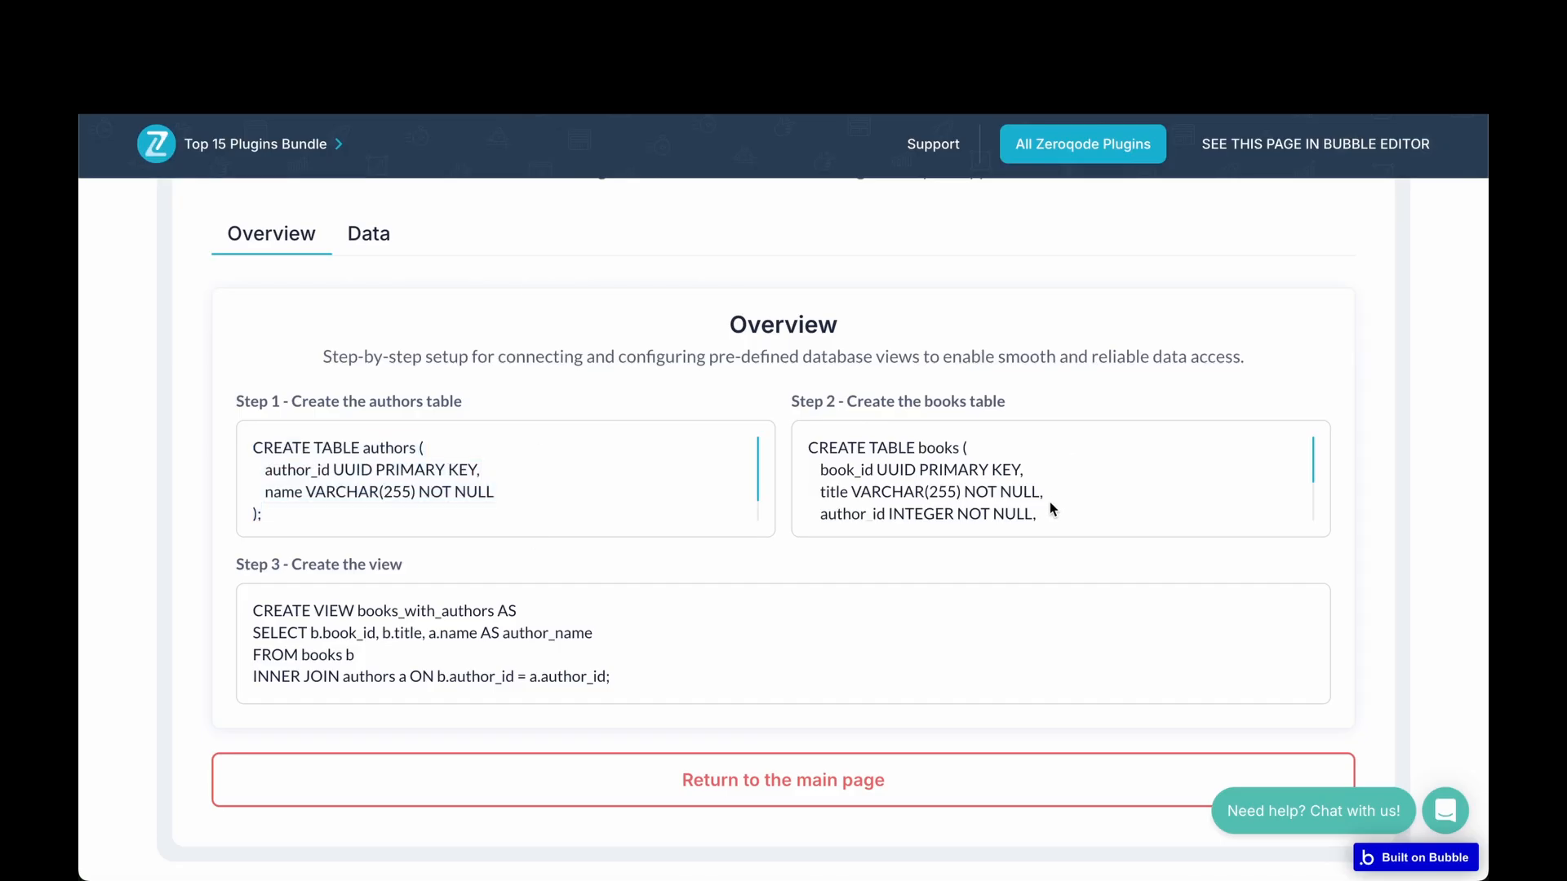
Copy the demo page's Step 2 CREATE TABLE books SQL into the Supabase query.
triple_click(1051, 511)
key(ctrl+a)
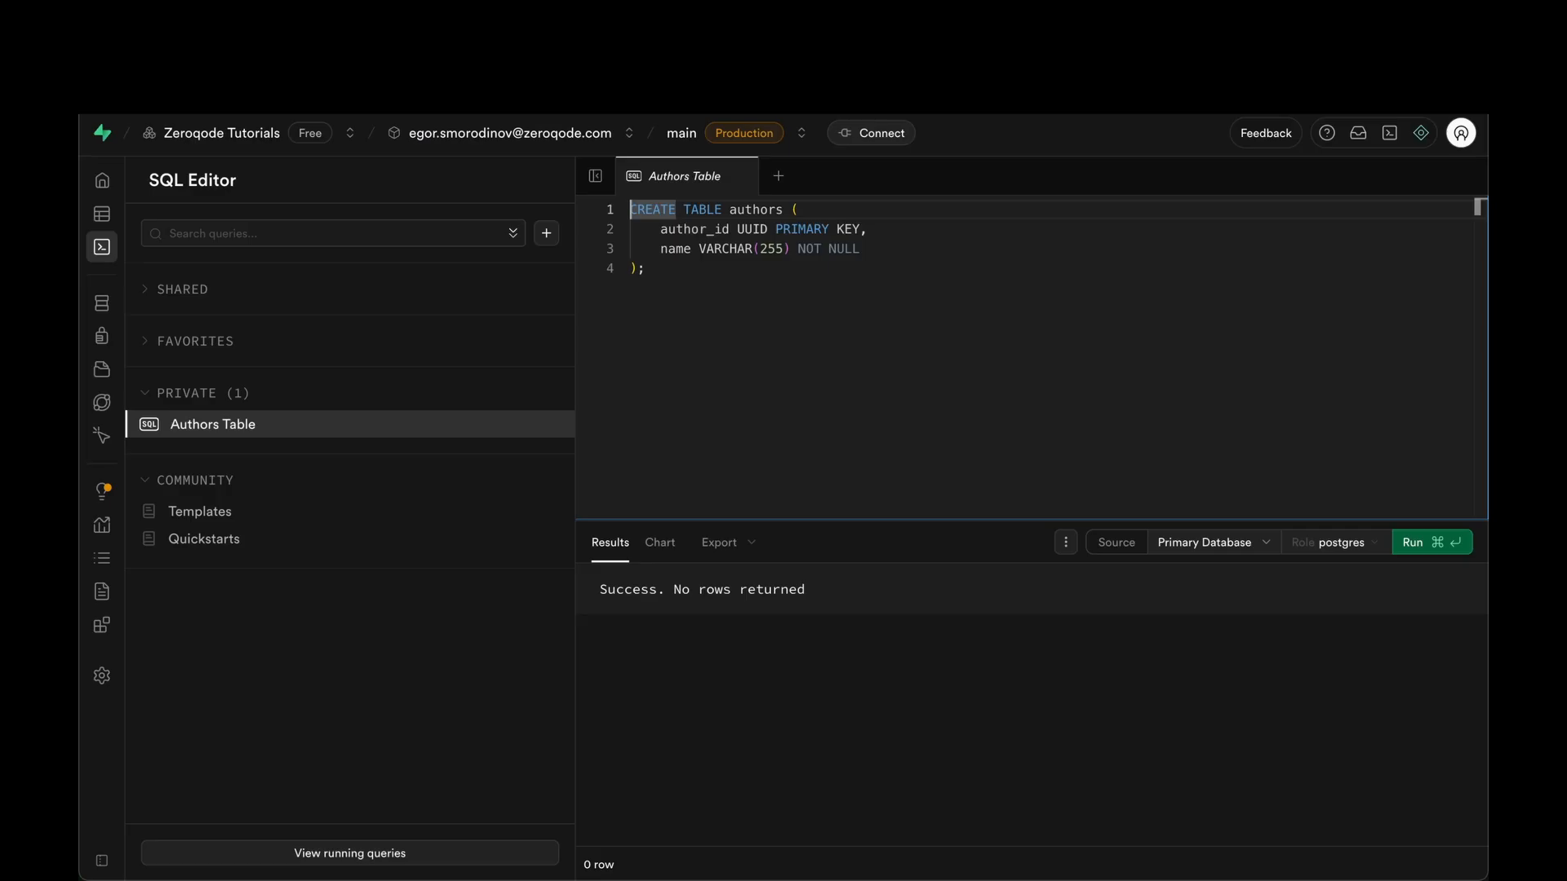
text(CREATE TABLE books (     book_id UUID PRIMARY KEY,     title VARCHAR(255) NOT NULL,     author_id INTEGER NOT NULL,     FOREIGN KEY (author_id) REFERENCES authors(author_id) );)
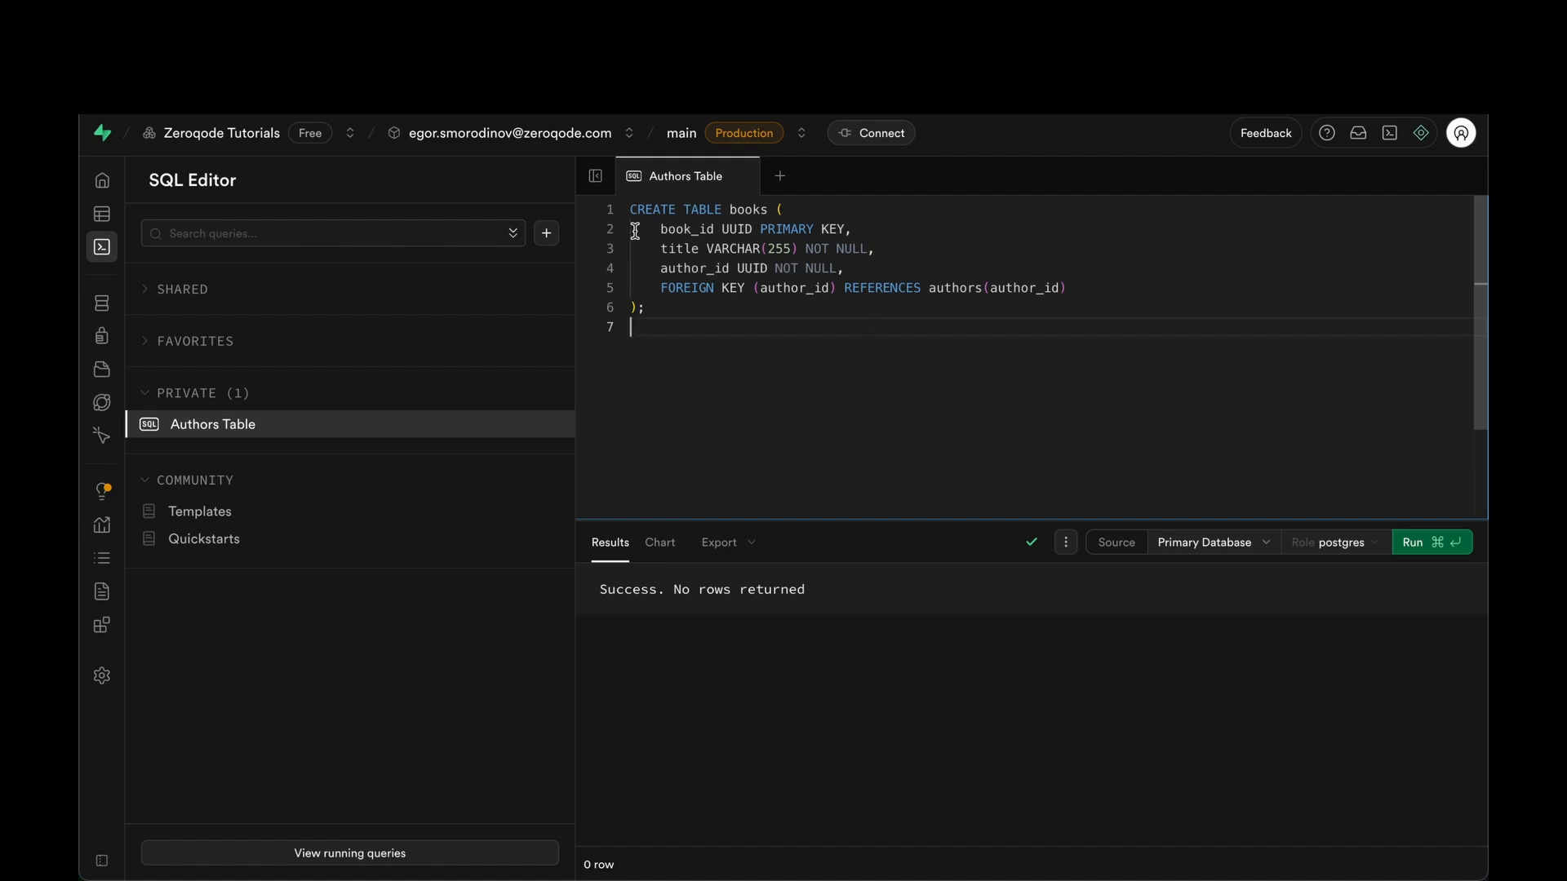
Walk through the books query's UUID book_id and title columns.
drag(652, 229, 717, 235)
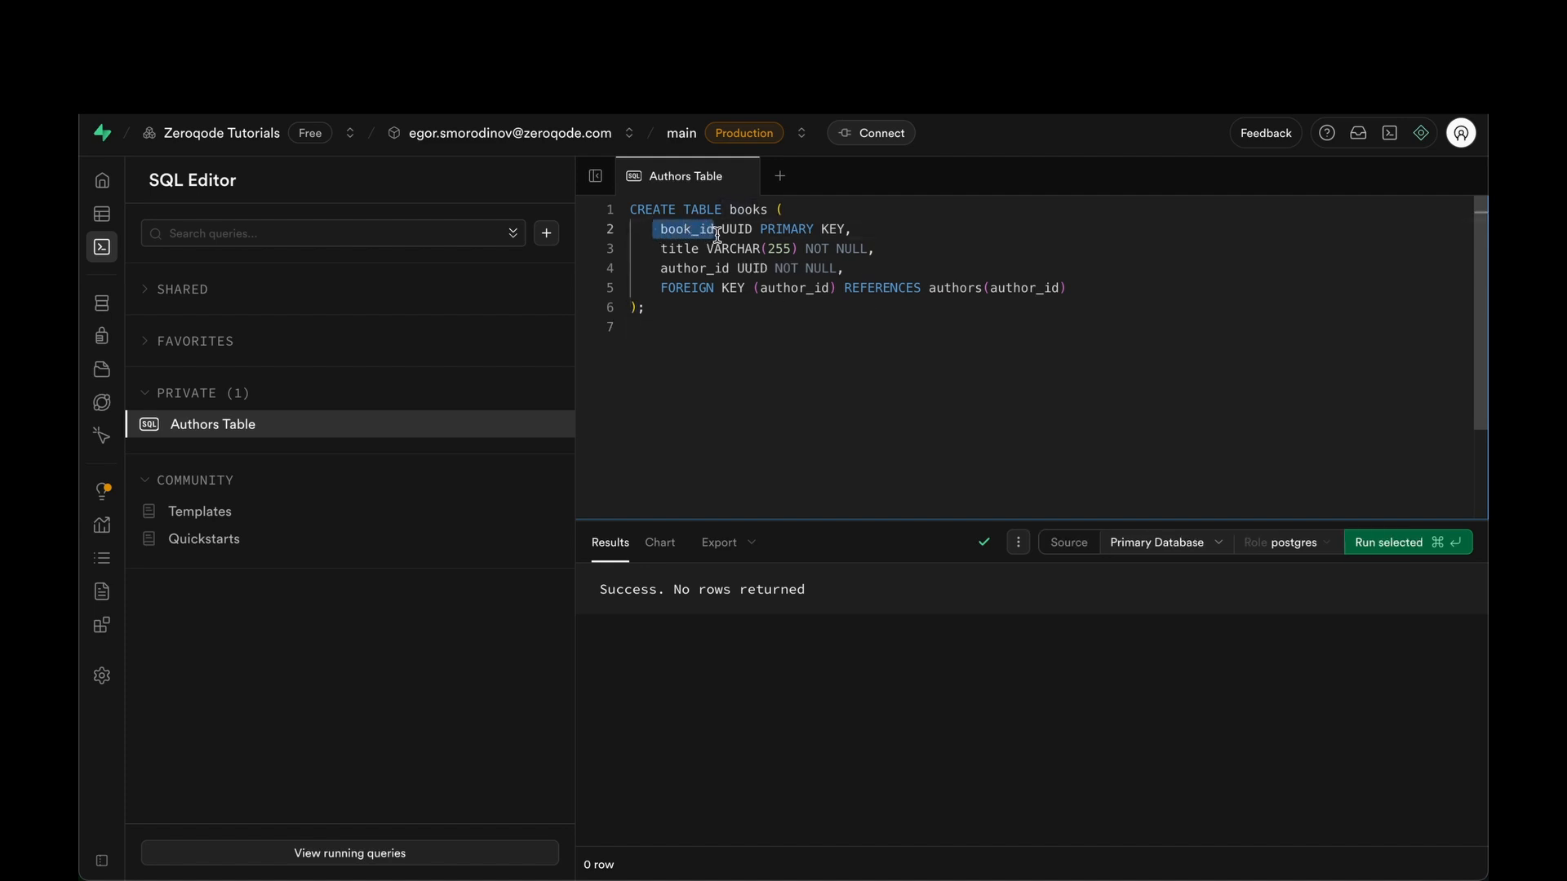
double_click(738, 230)
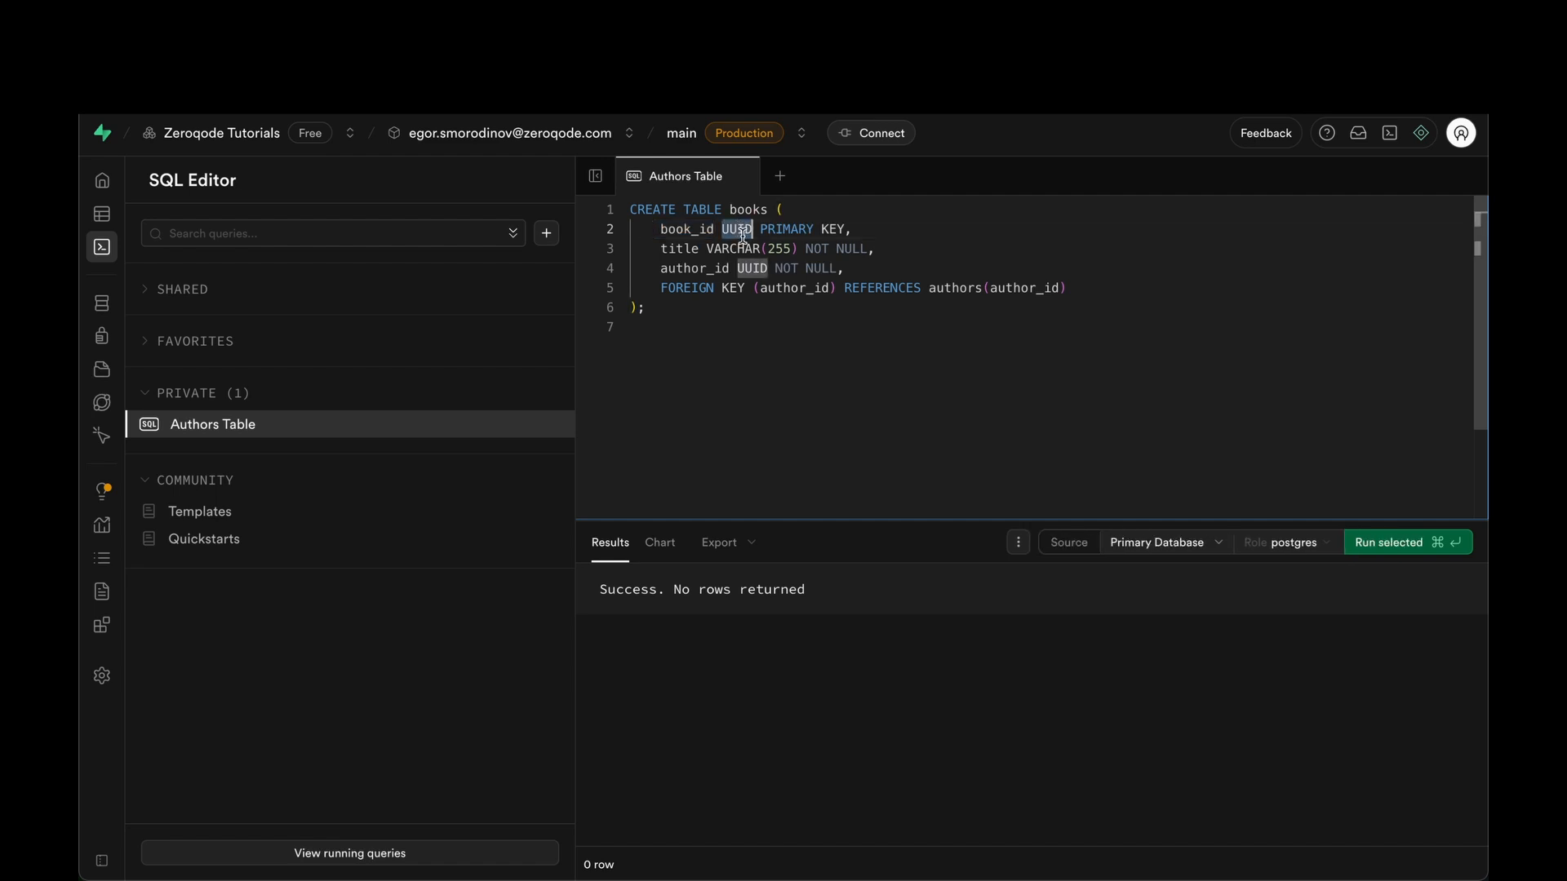
click(737, 356)
double_click(673, 249)
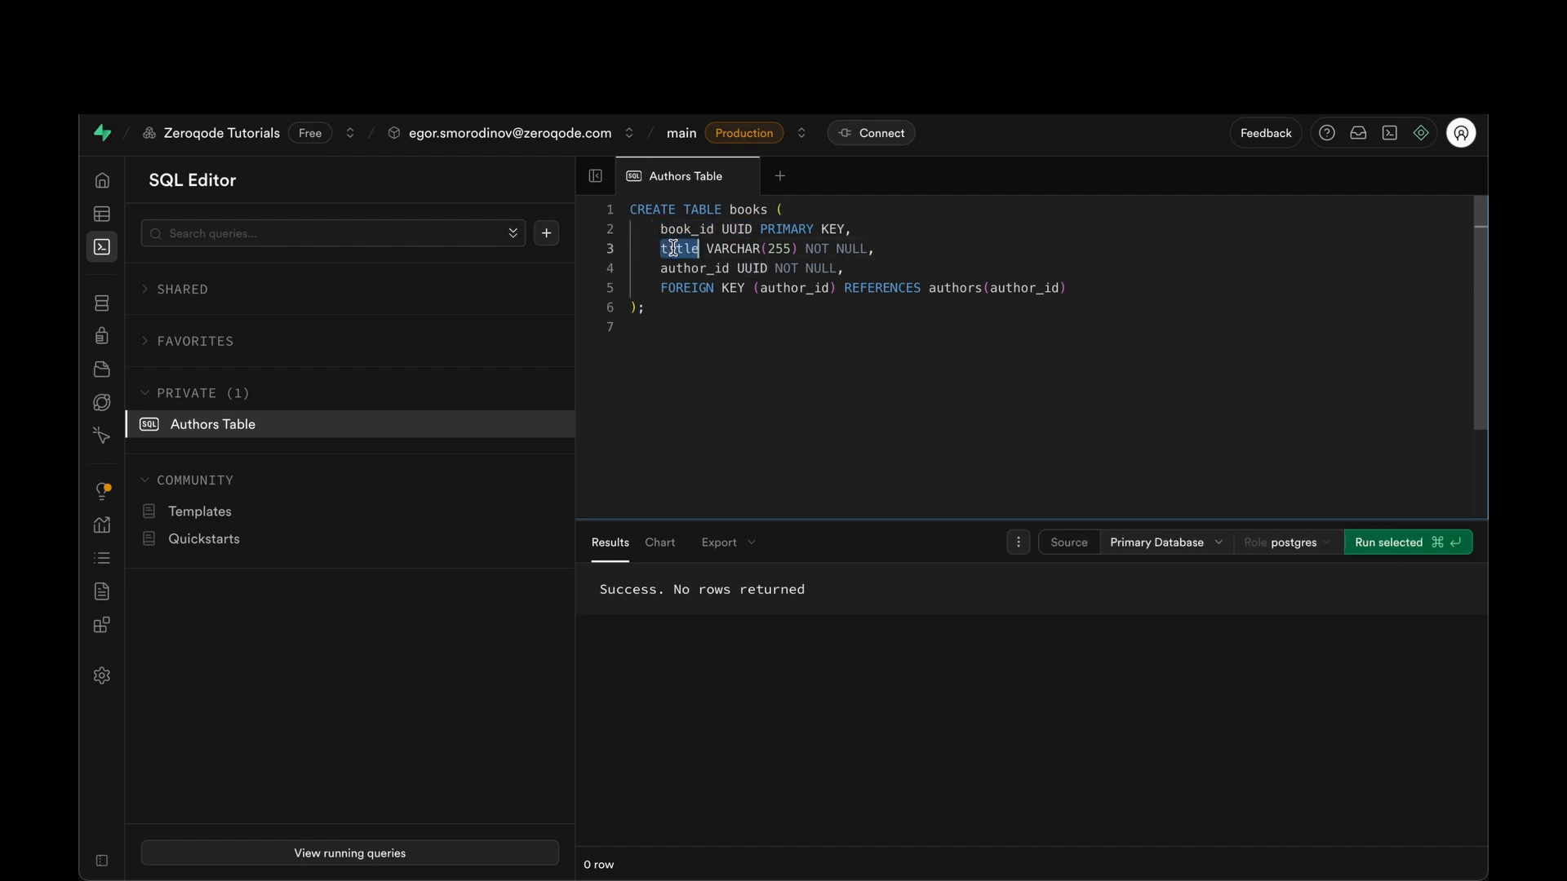
triple_click(736, 248)
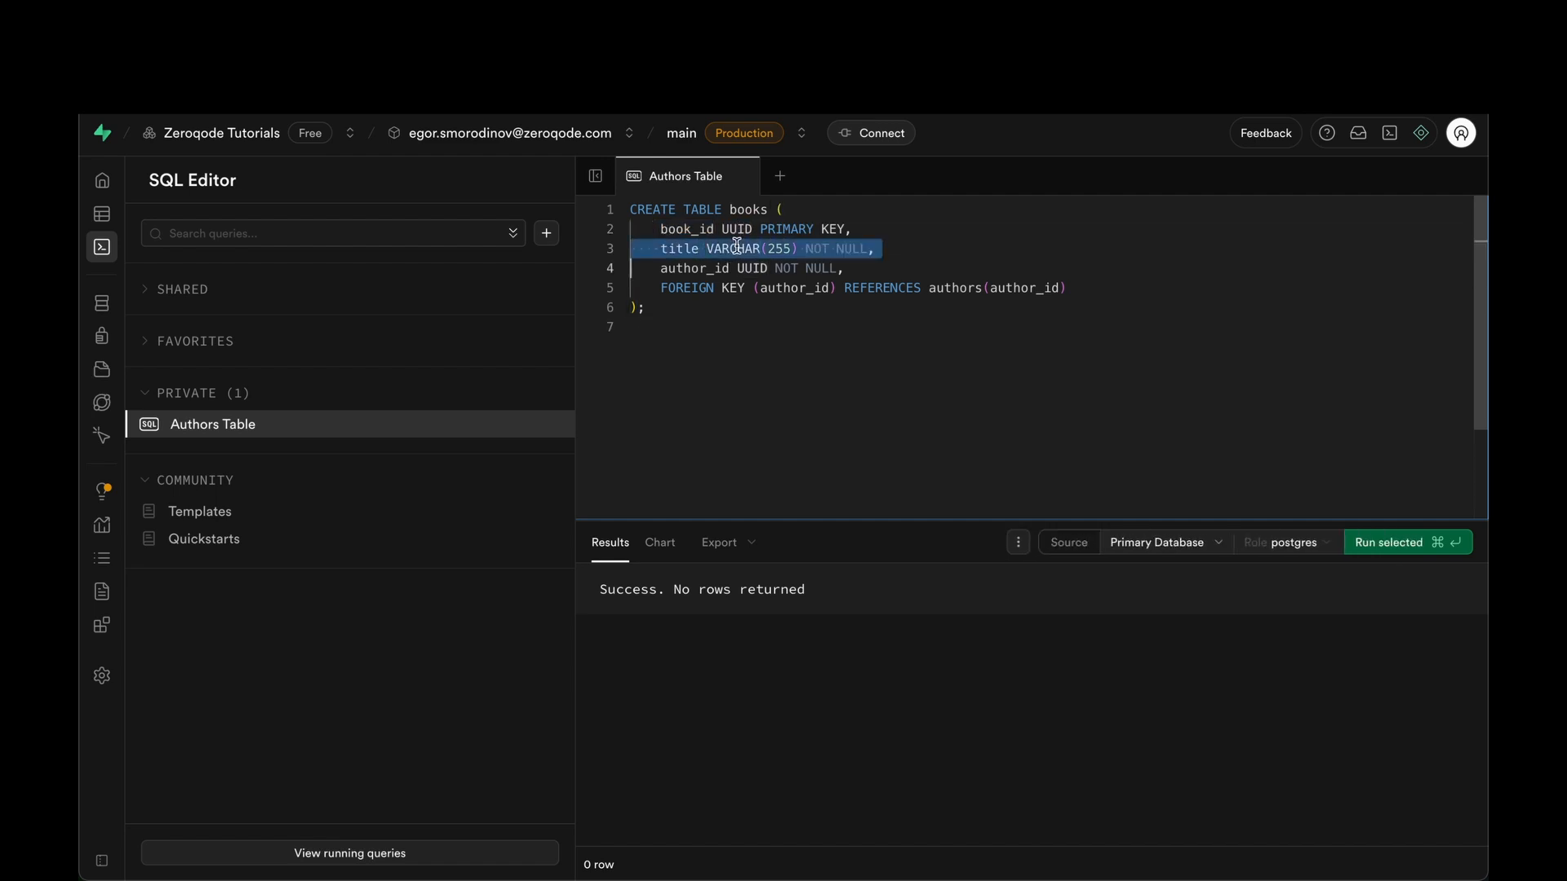
click(737, 362)
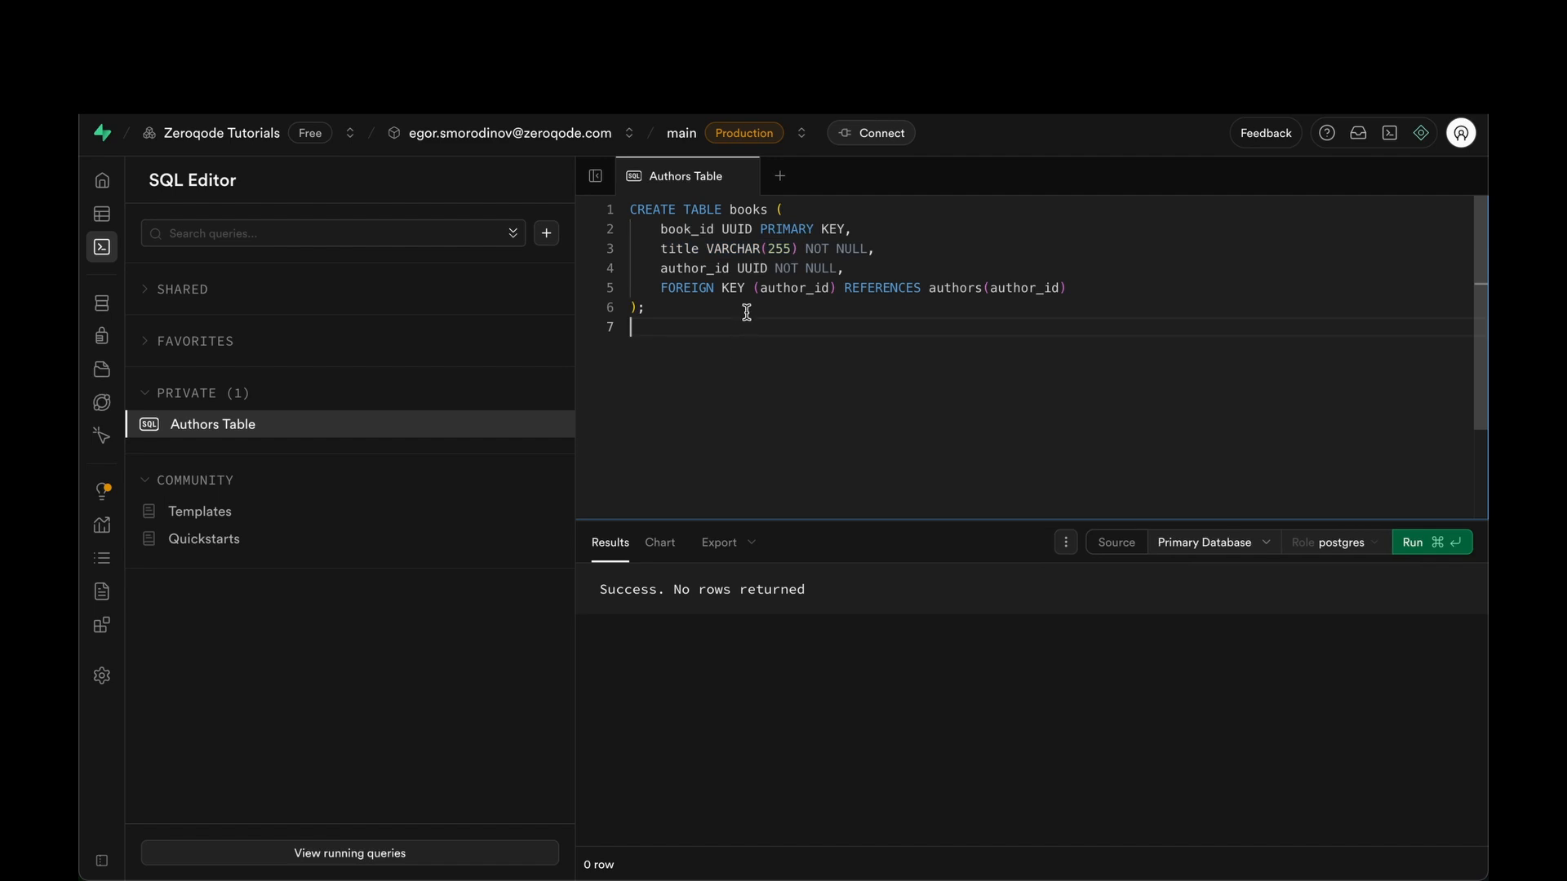
Go over the UUID NOT NULL author_id column and its foreign key to authors.
double_click(697, 270)
double_click(761, 268)
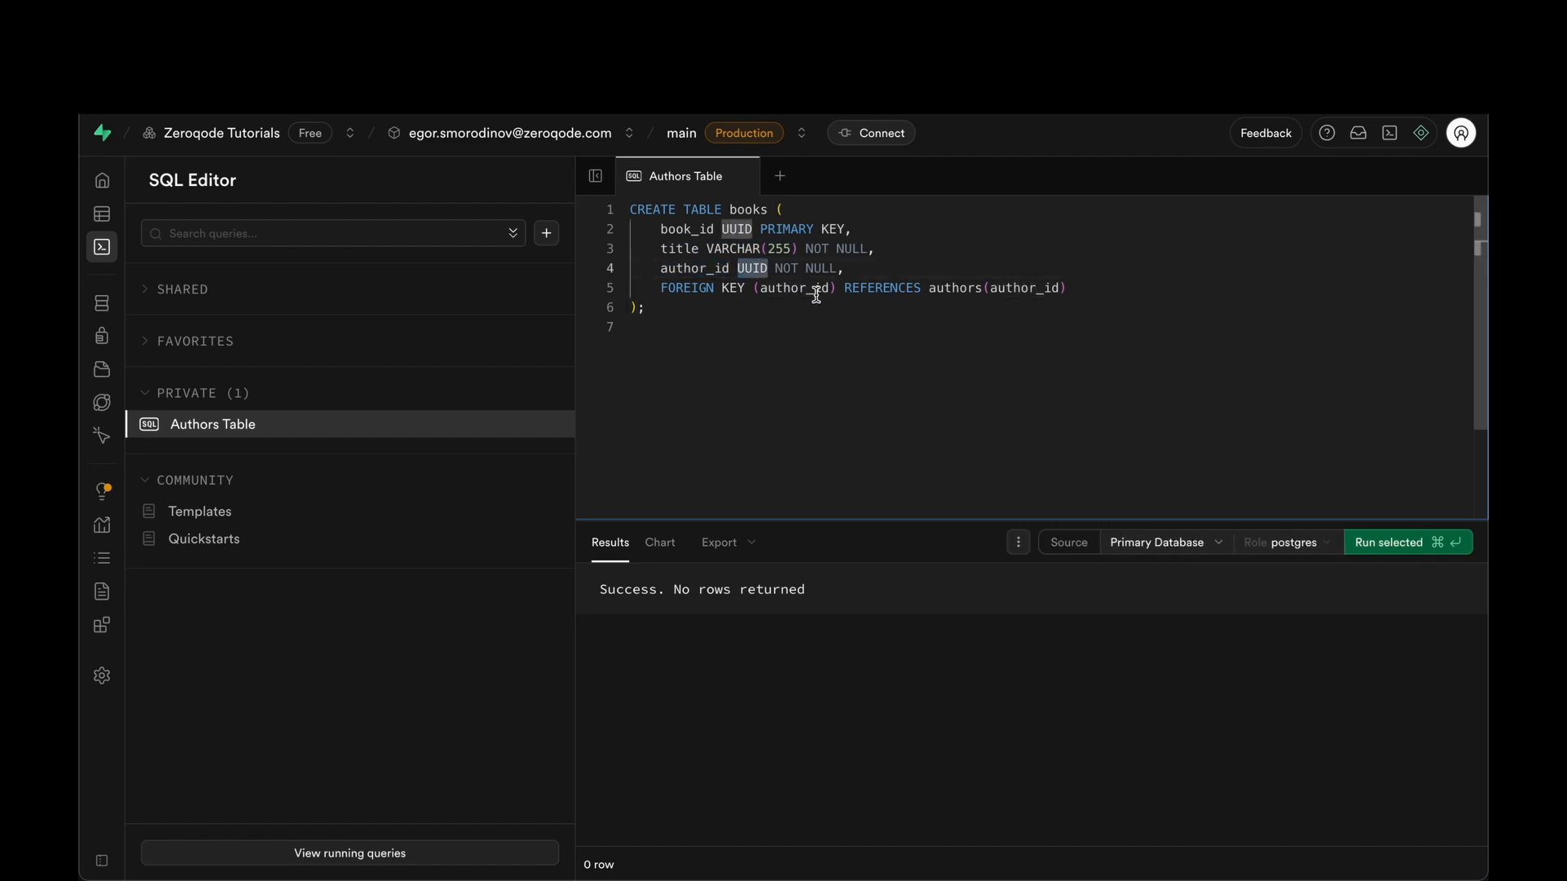
click(820, 269)
double_click(820, 269)
click(794, 354)
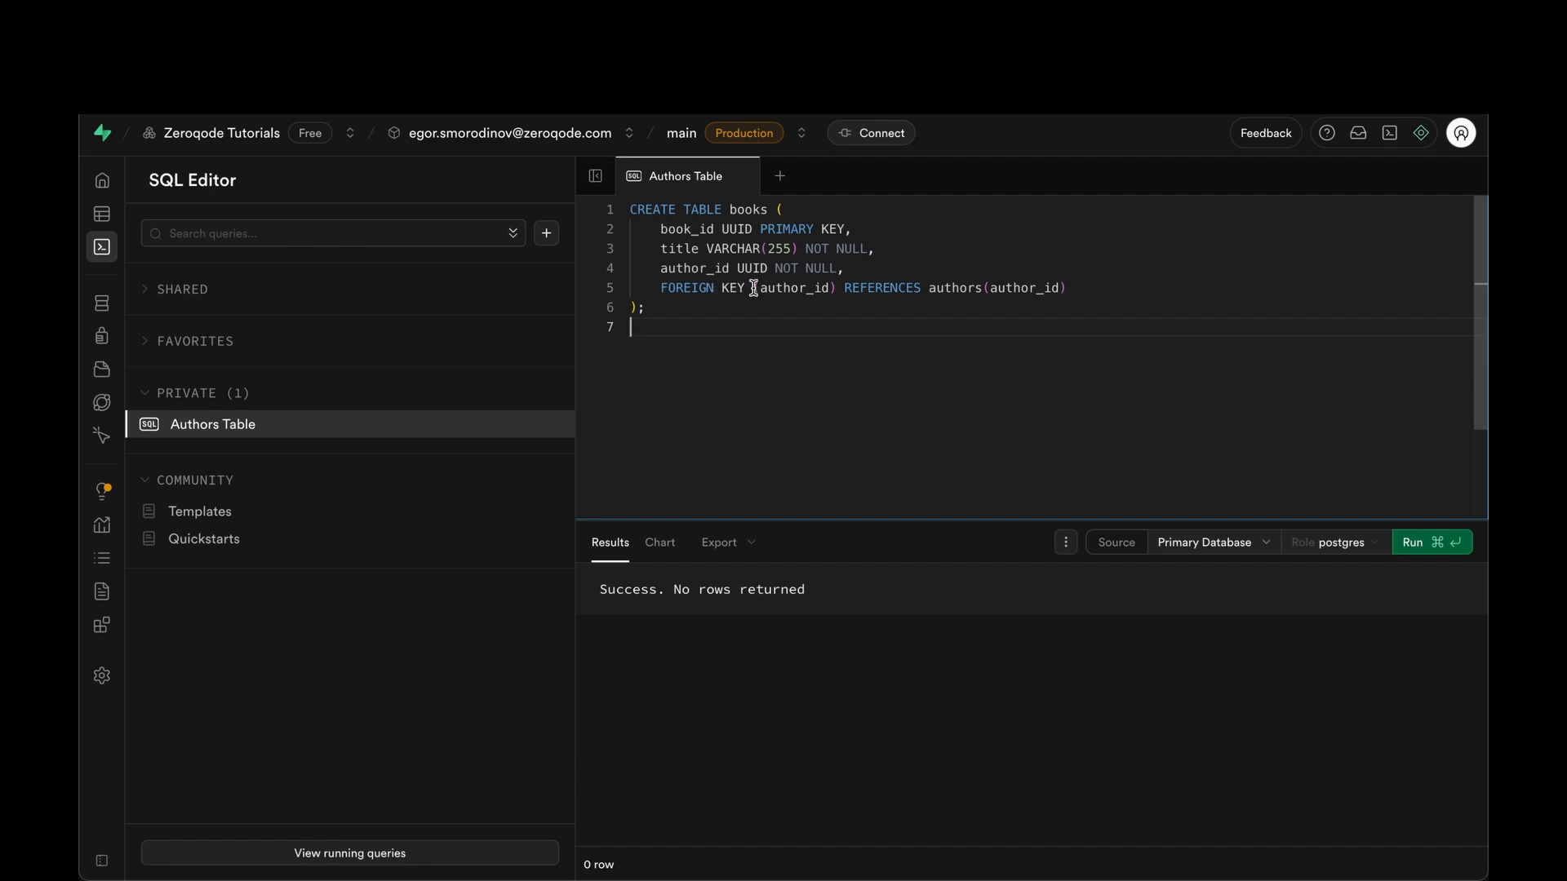
drag(660, 269, 834, 266)
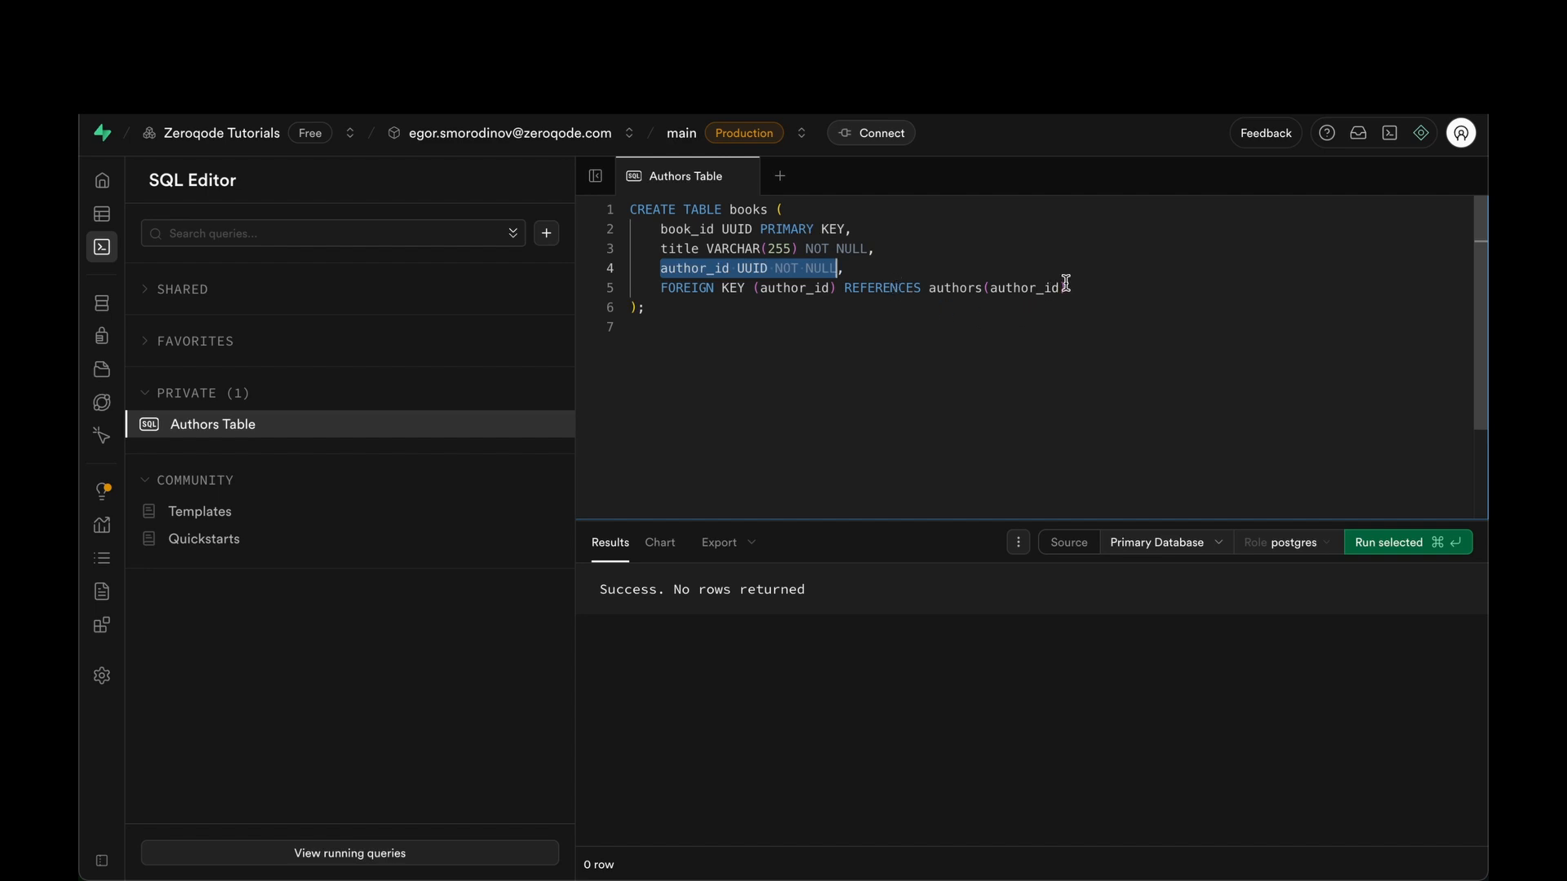
drag(1062, 287, 990, 287)
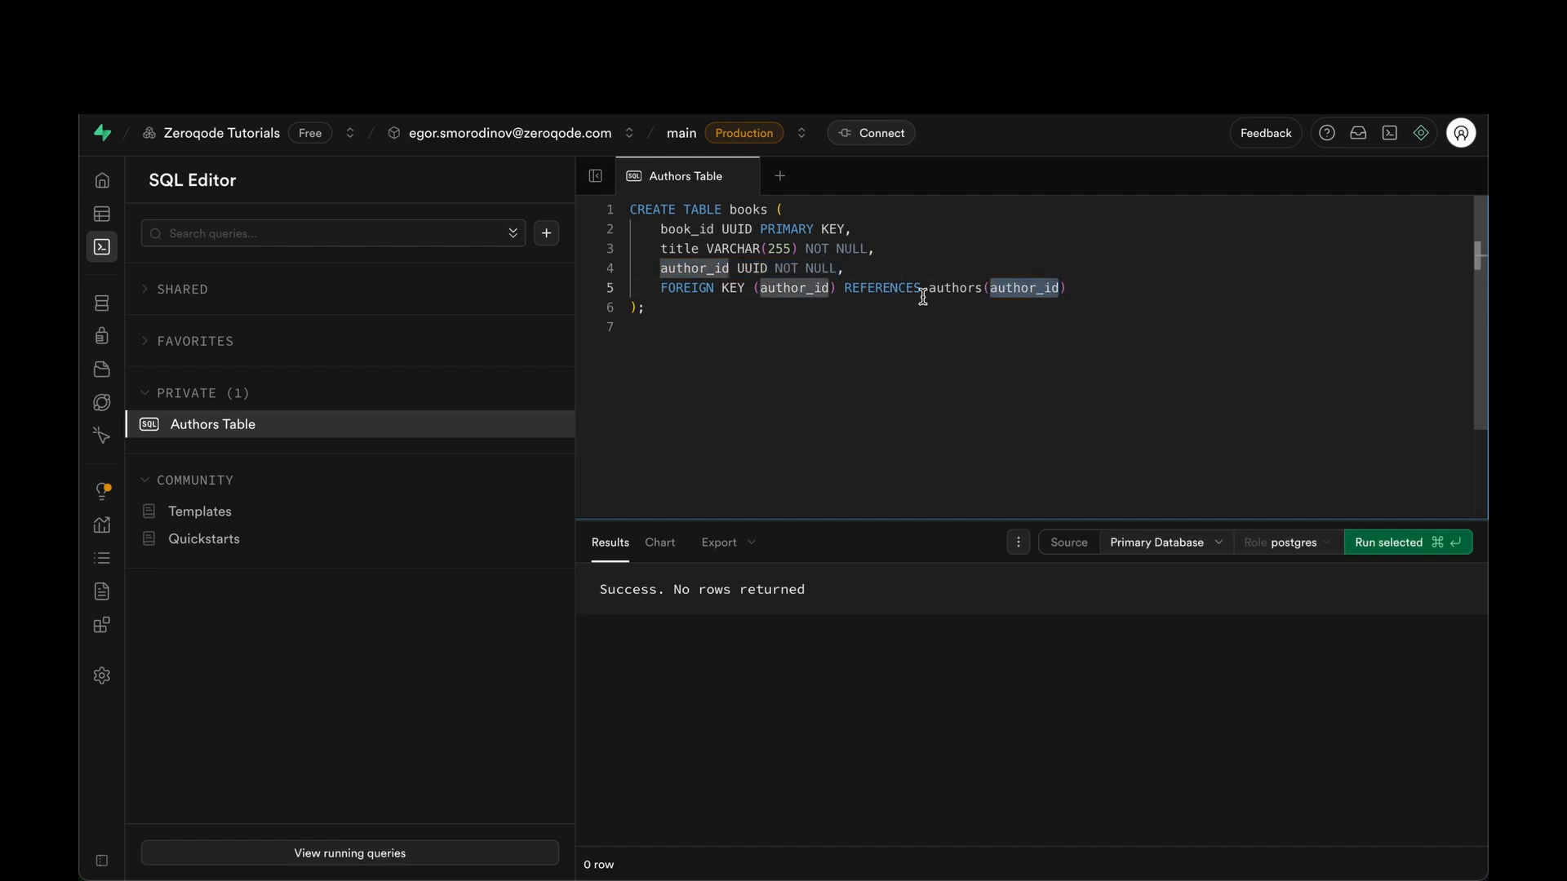
double_click(952, 287)
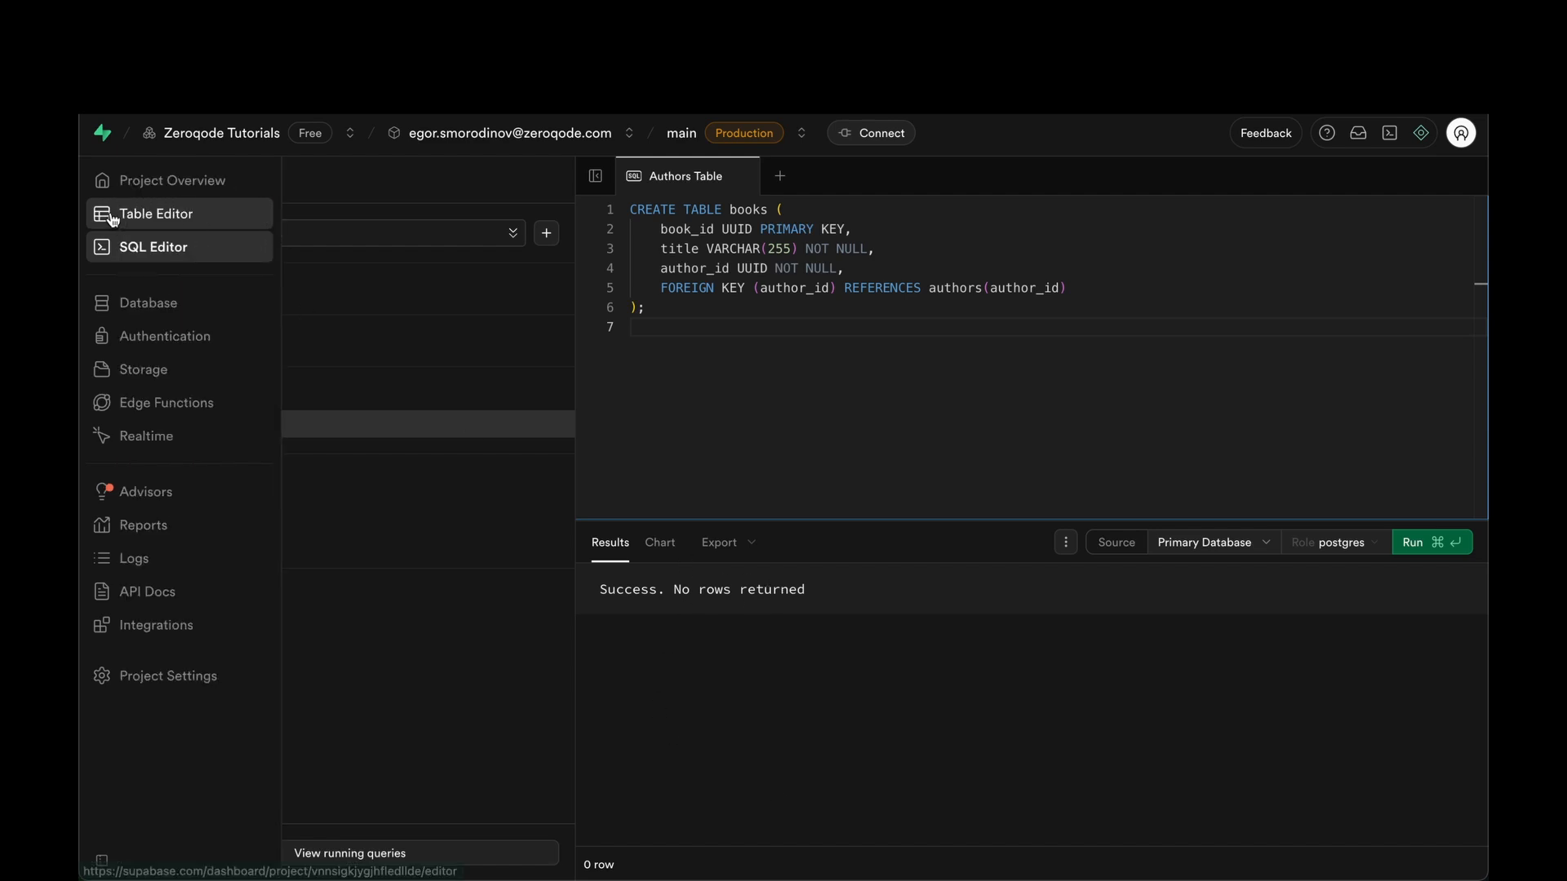
Enable Row Level Security on the books table.
click(101, 214)
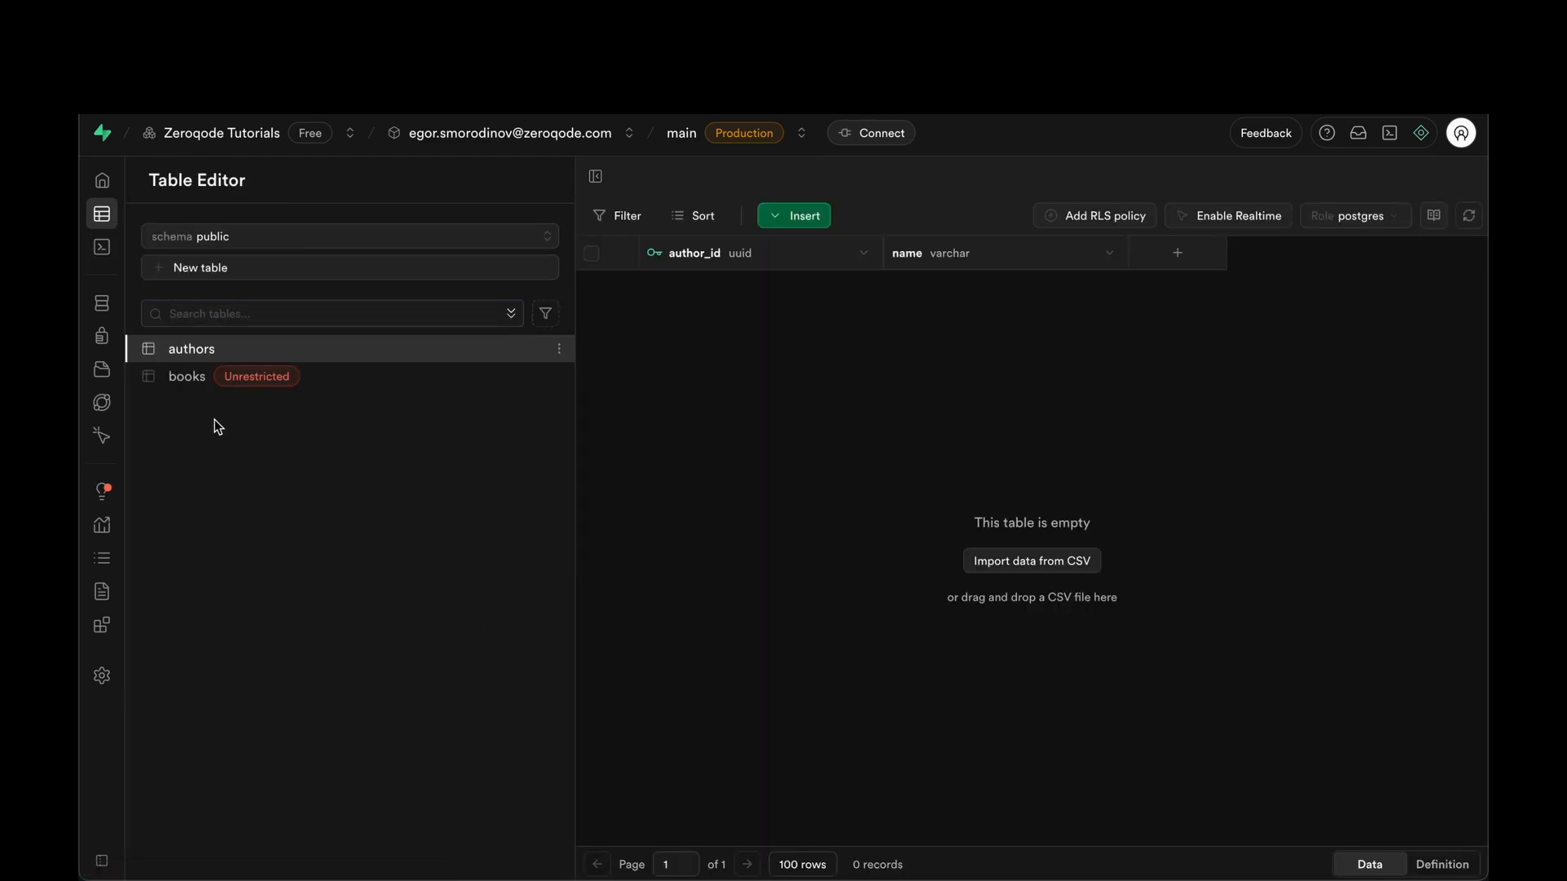
click(335, 383)
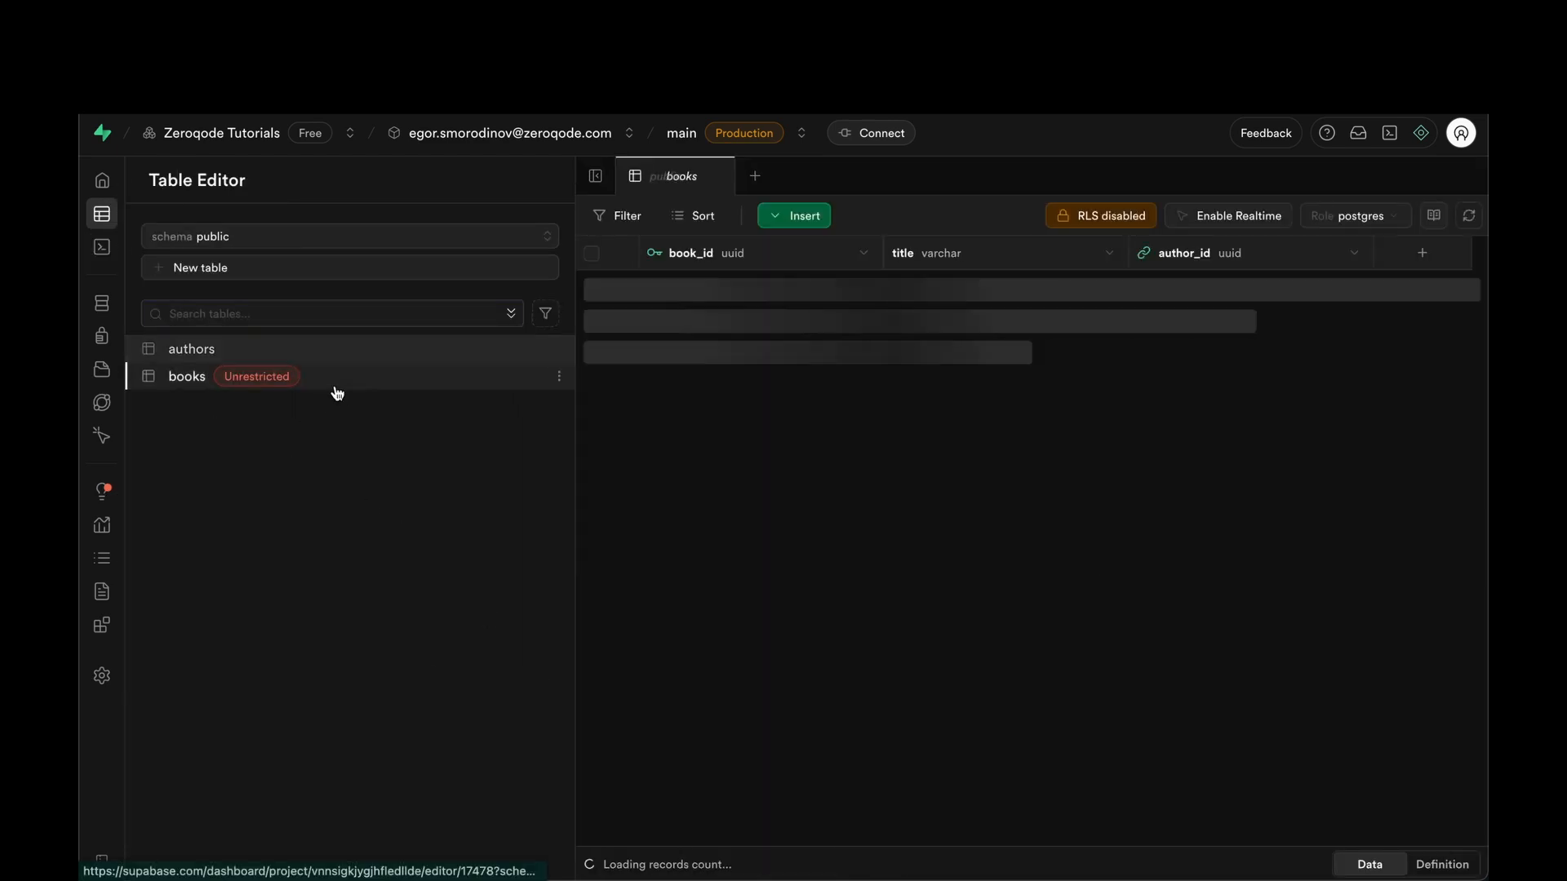
click(1064, 219)
click(928, 389)
click(885, 546)
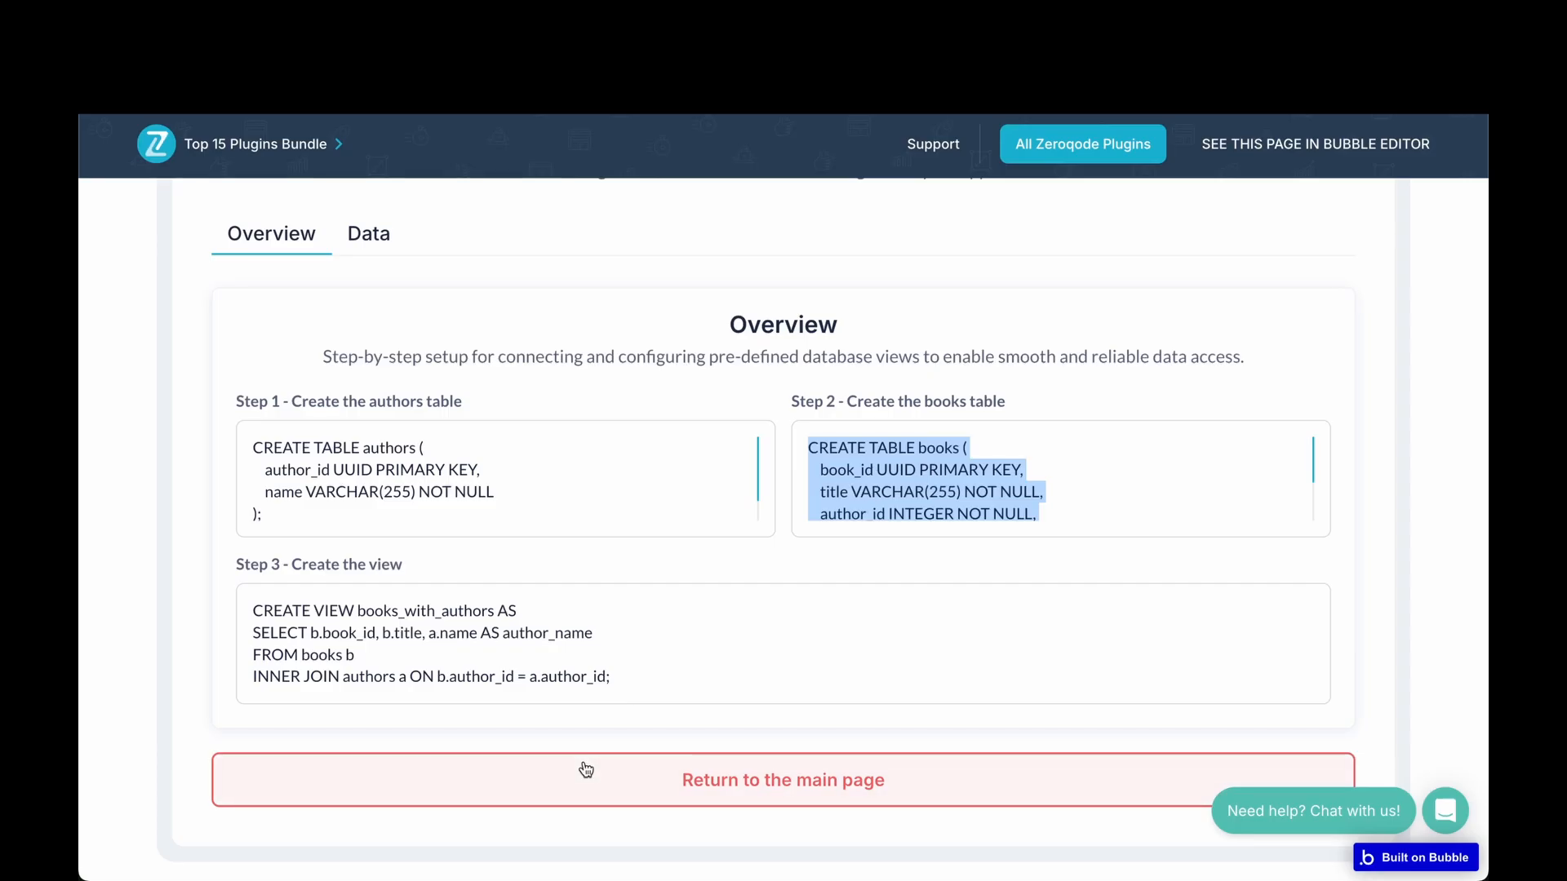
Copy the Step 3 CREATE VIEW books_with_authors code and start a new SQL query.
triple_click(512, 636)
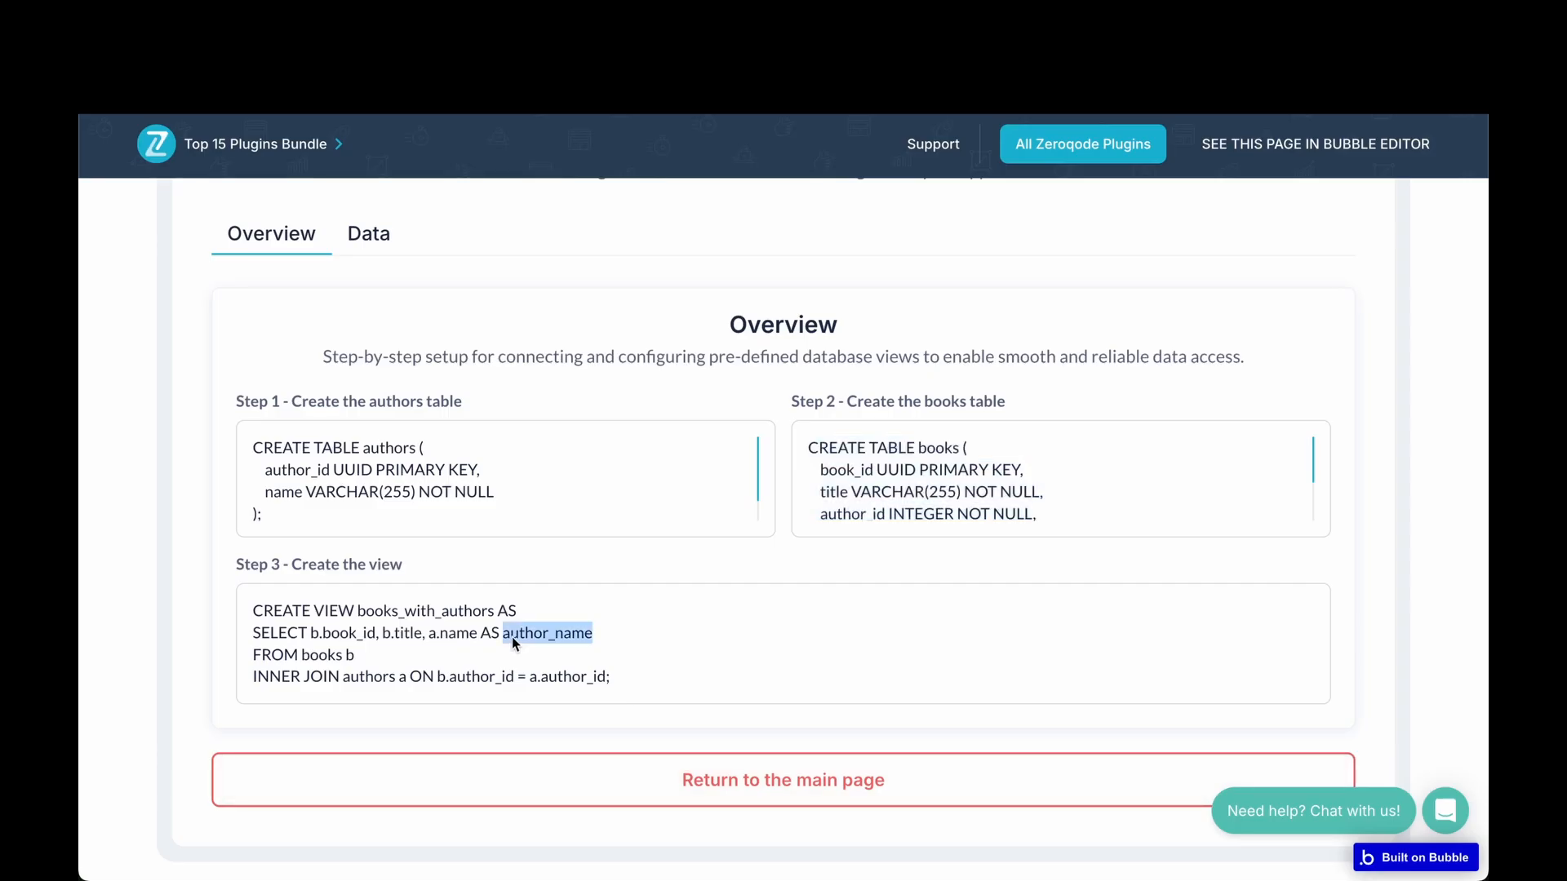
key(ctrl+a)
key(ctrl+c)
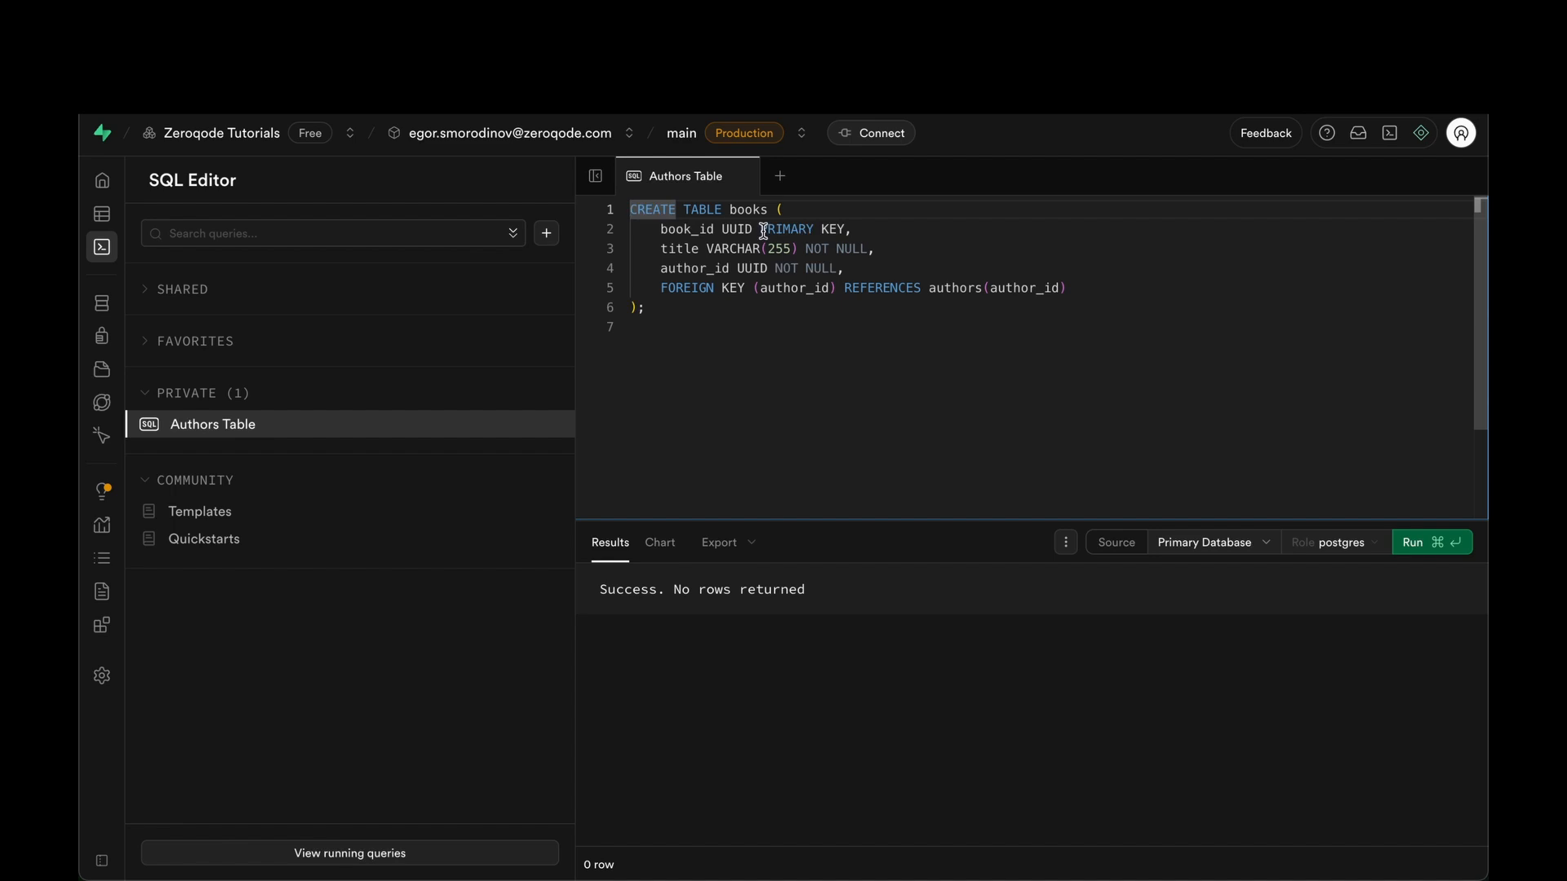
click(780, 176)
Paste and run the CREATE VIEW books_with_authors query joining book_id and title to authors.
key(ctrl+v)
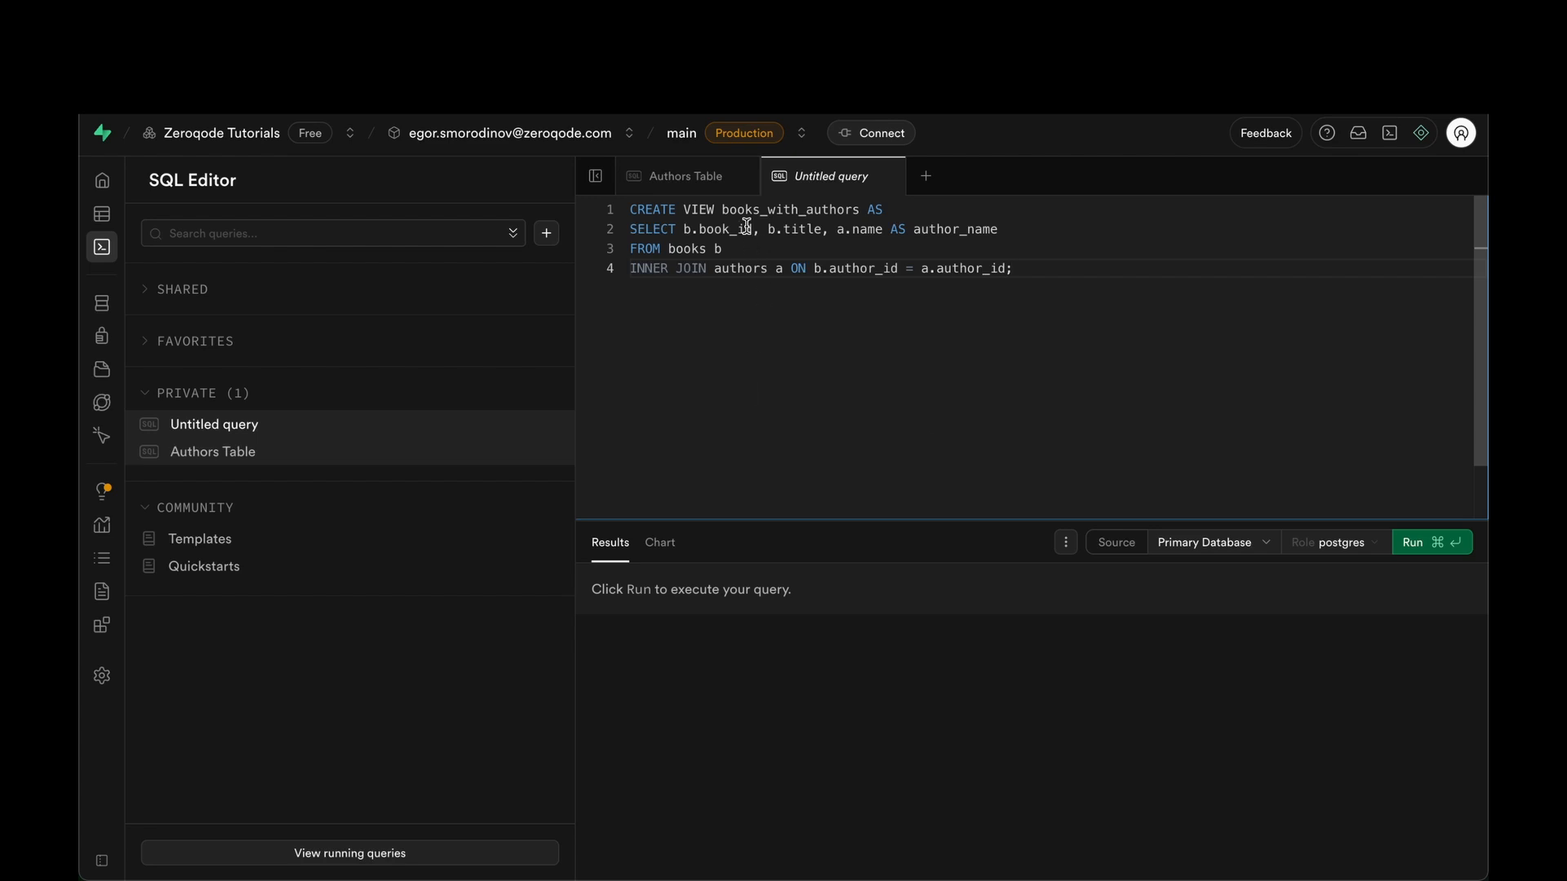
drag(752, 229, 698, 229)
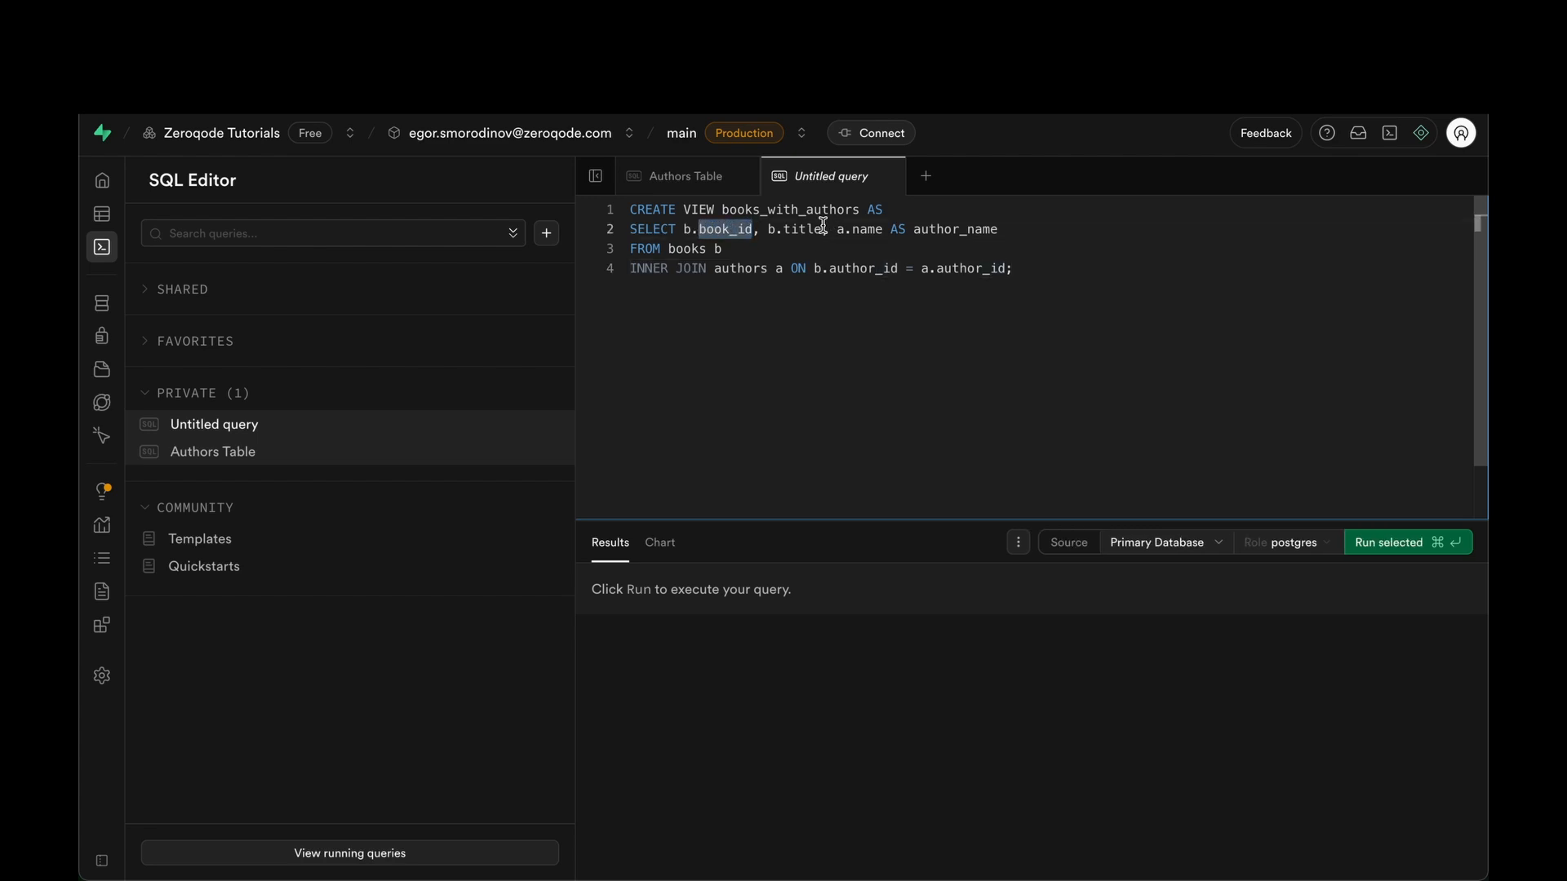
double_click(797, 229)
click(864, 229)
key(super+Return)
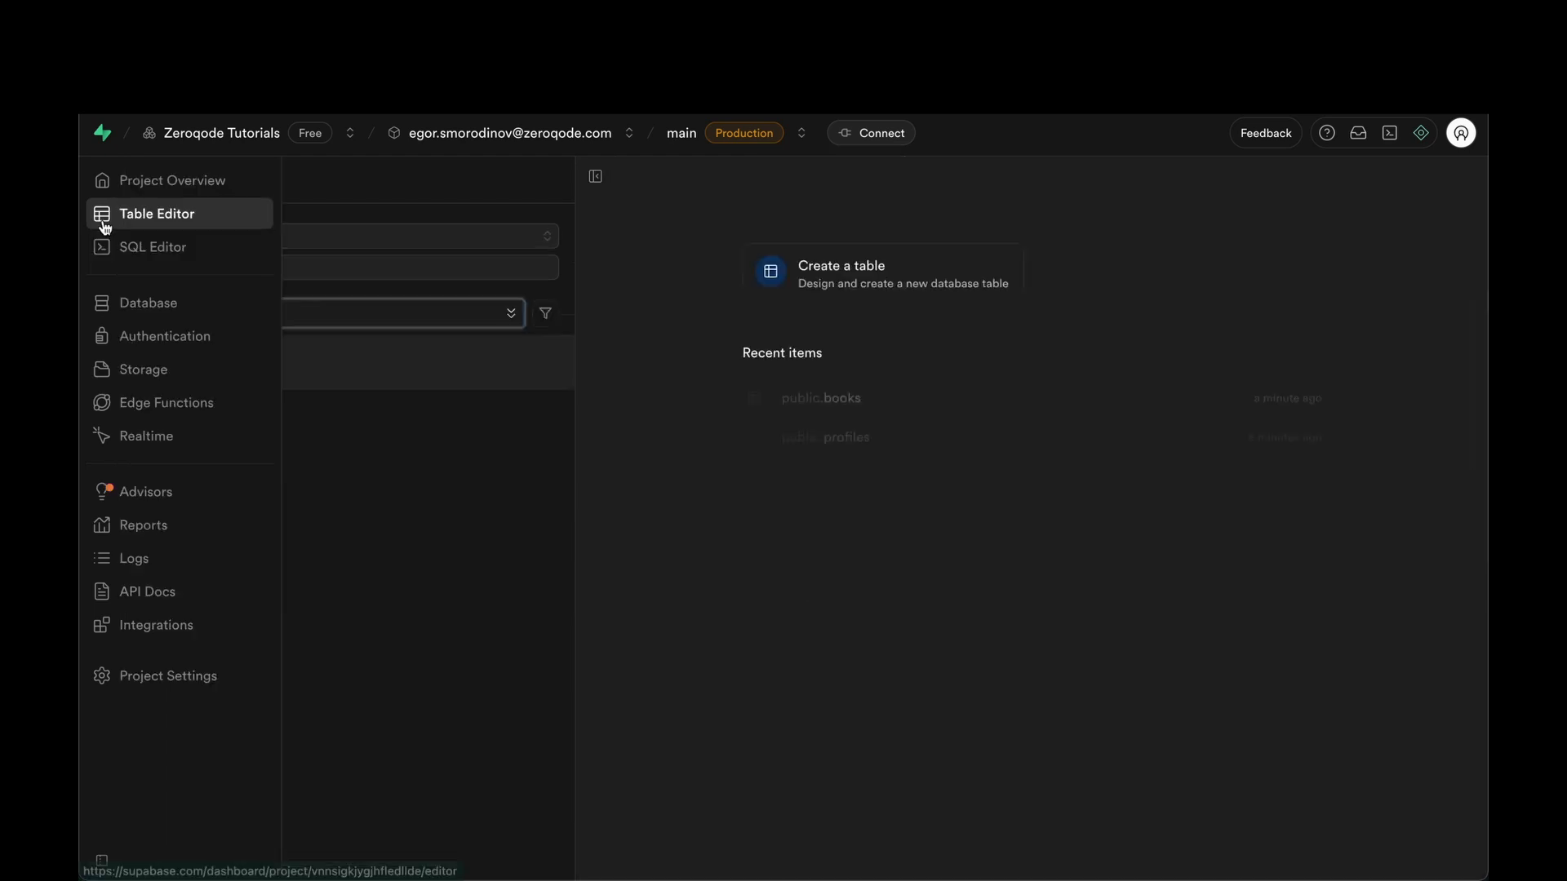
Check the new books_with_authors view in Table Editor, then open Bubble's API Connector plugin.
click(105, 214)
click(212, 403)
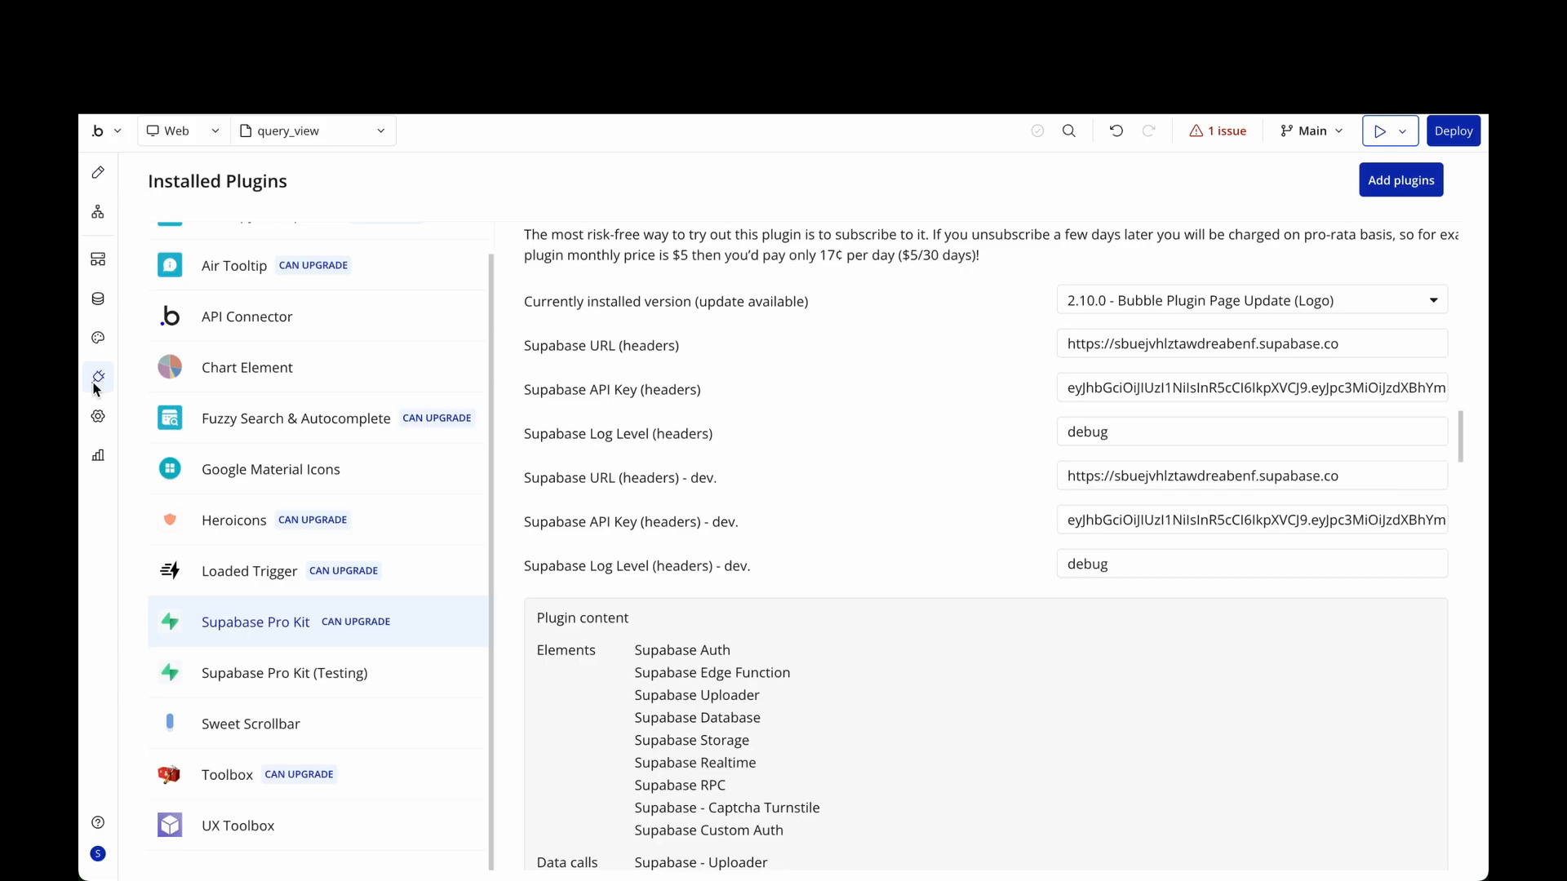
scroll(270, 478, up, 1)
click(337, 360)
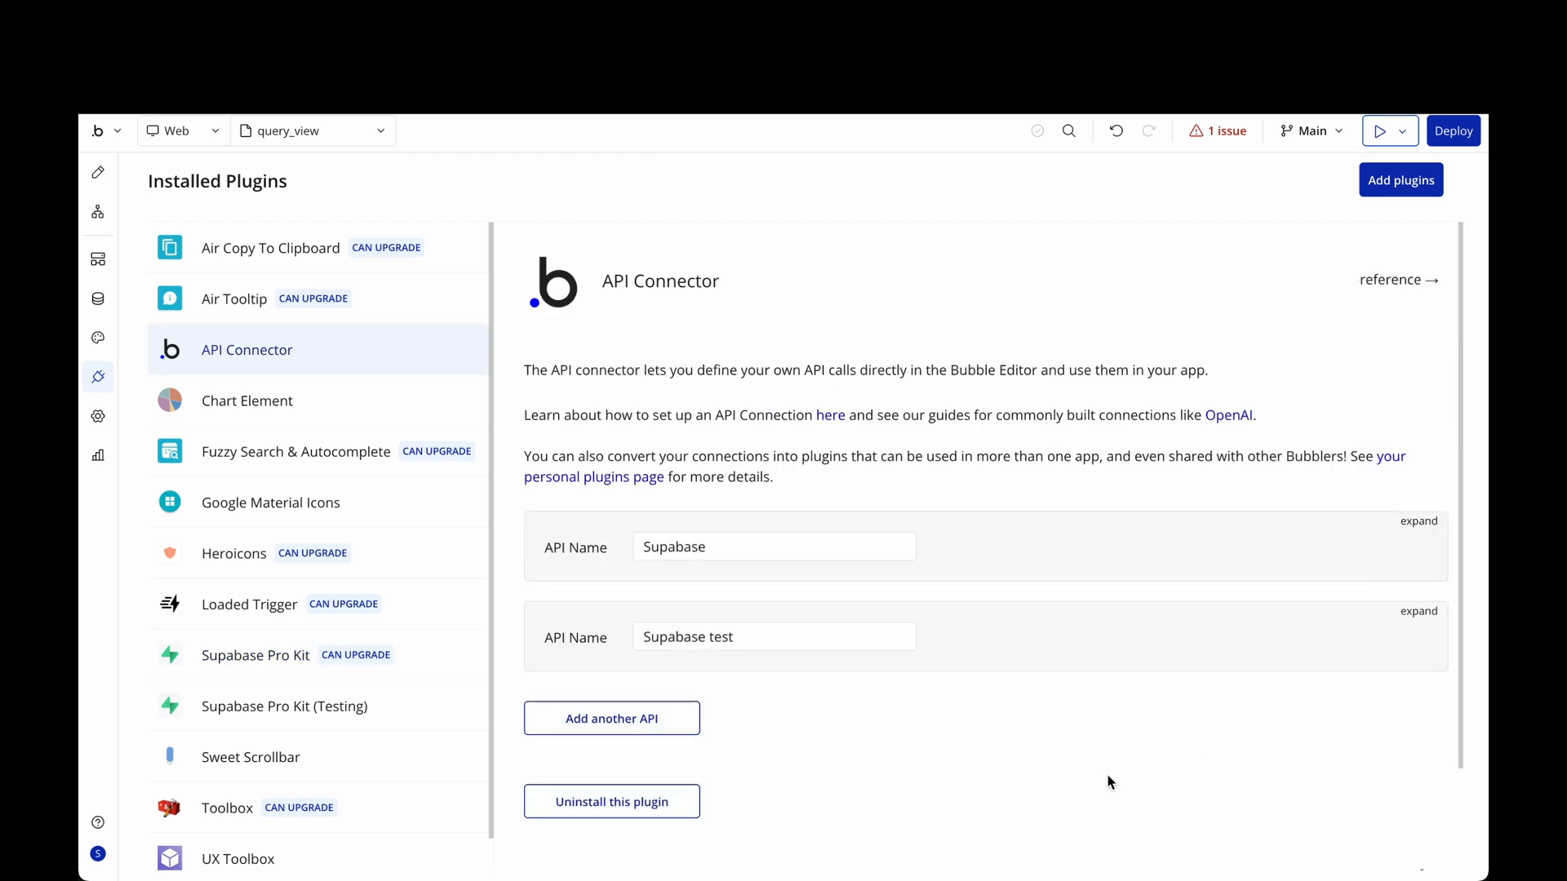
Add a books_with_author call with a manual JSON response of book_id, title and author_name.
click(661, 718)
scroll(770, 702, down, 1)
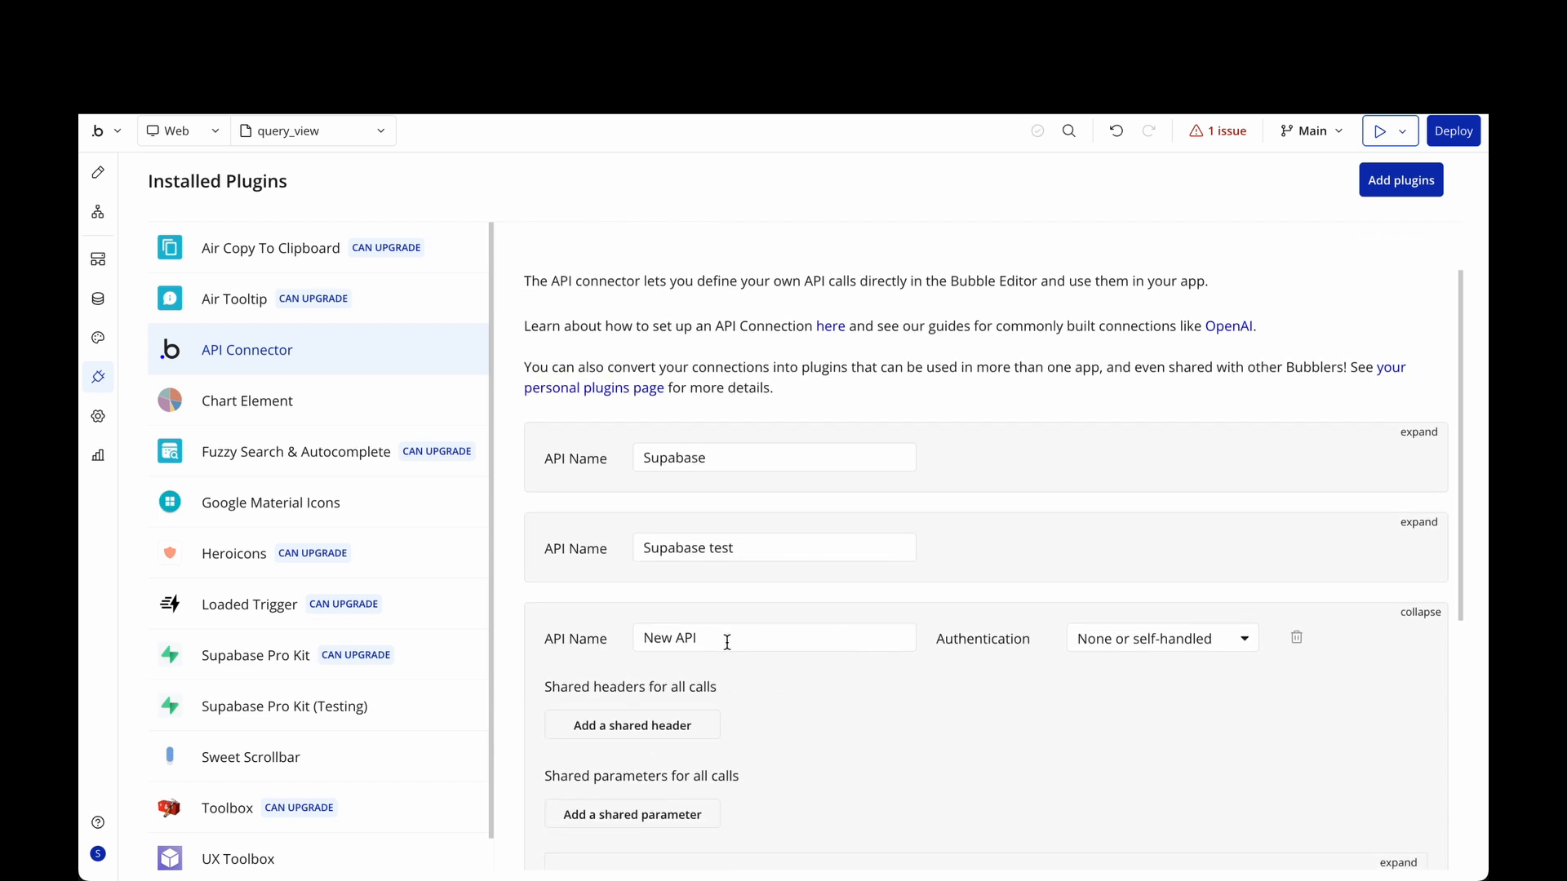
scroll(727, 642, down, 3)
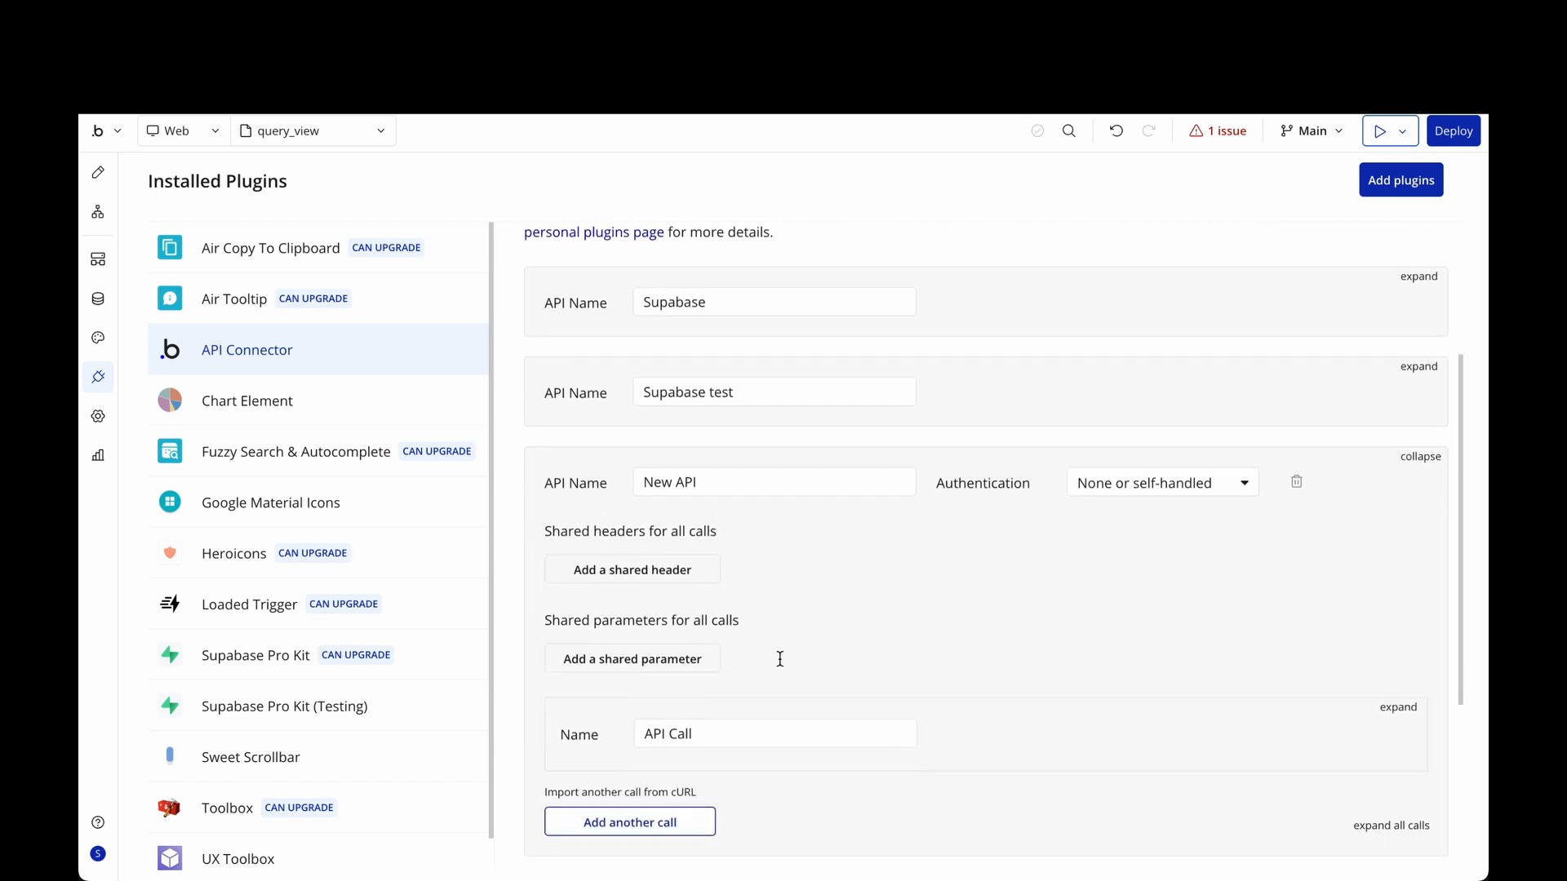
click(1415, 457)
scroll(1151, 445, down, 1)
scroll(1153, 447, down, 1)
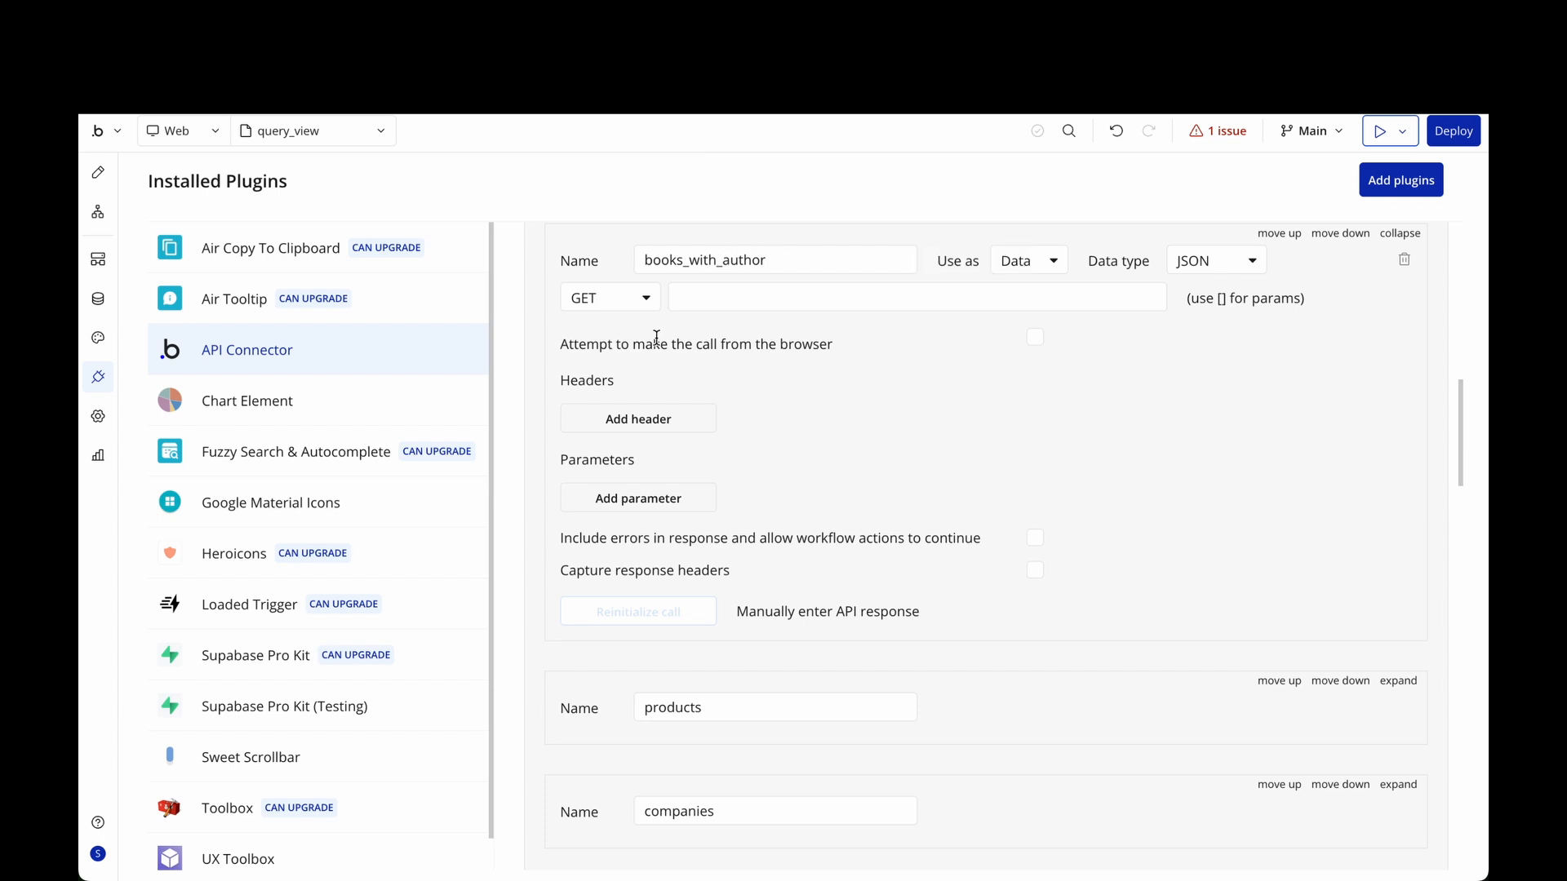
click(827, 611)
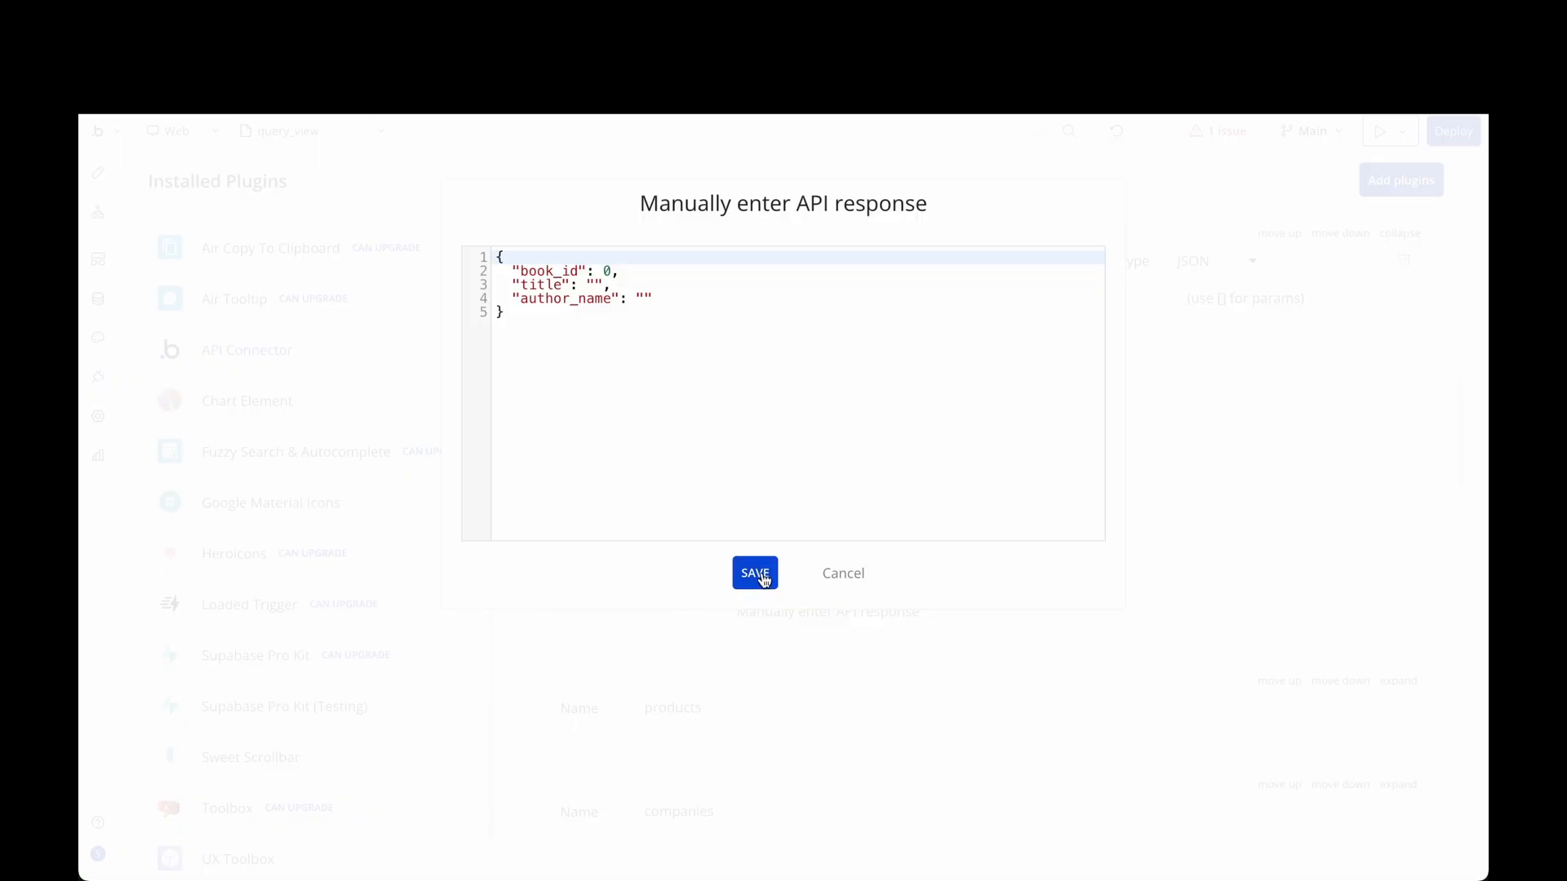
click(757, 574)
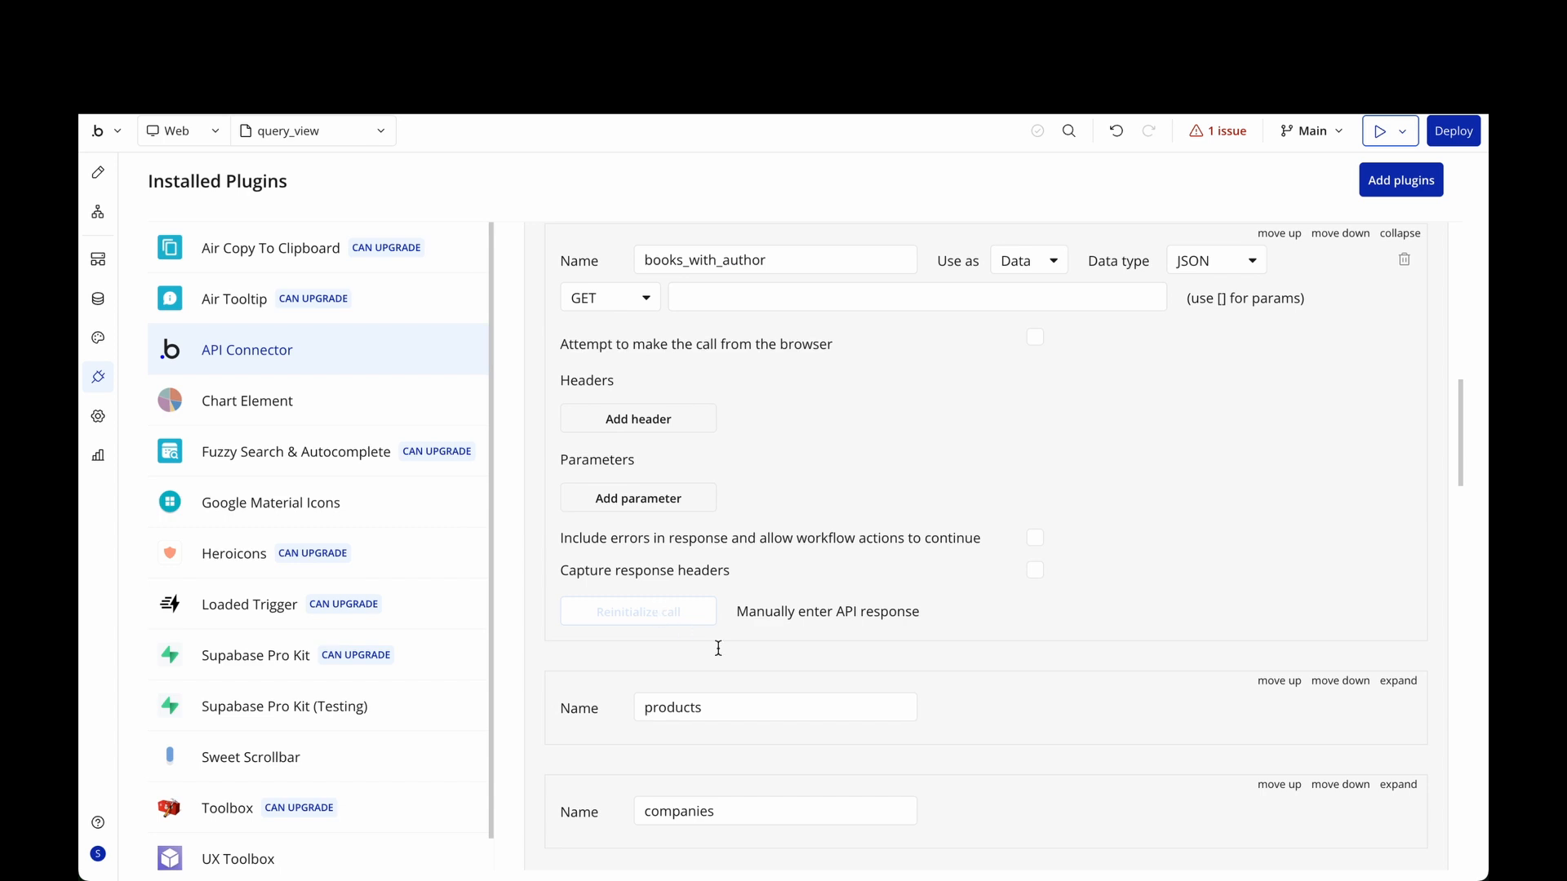
Collapse the books_with_author call and the Supabase API sections.
scroll(718, 648, up, 1)
scroll(1118, 563, up, 1)
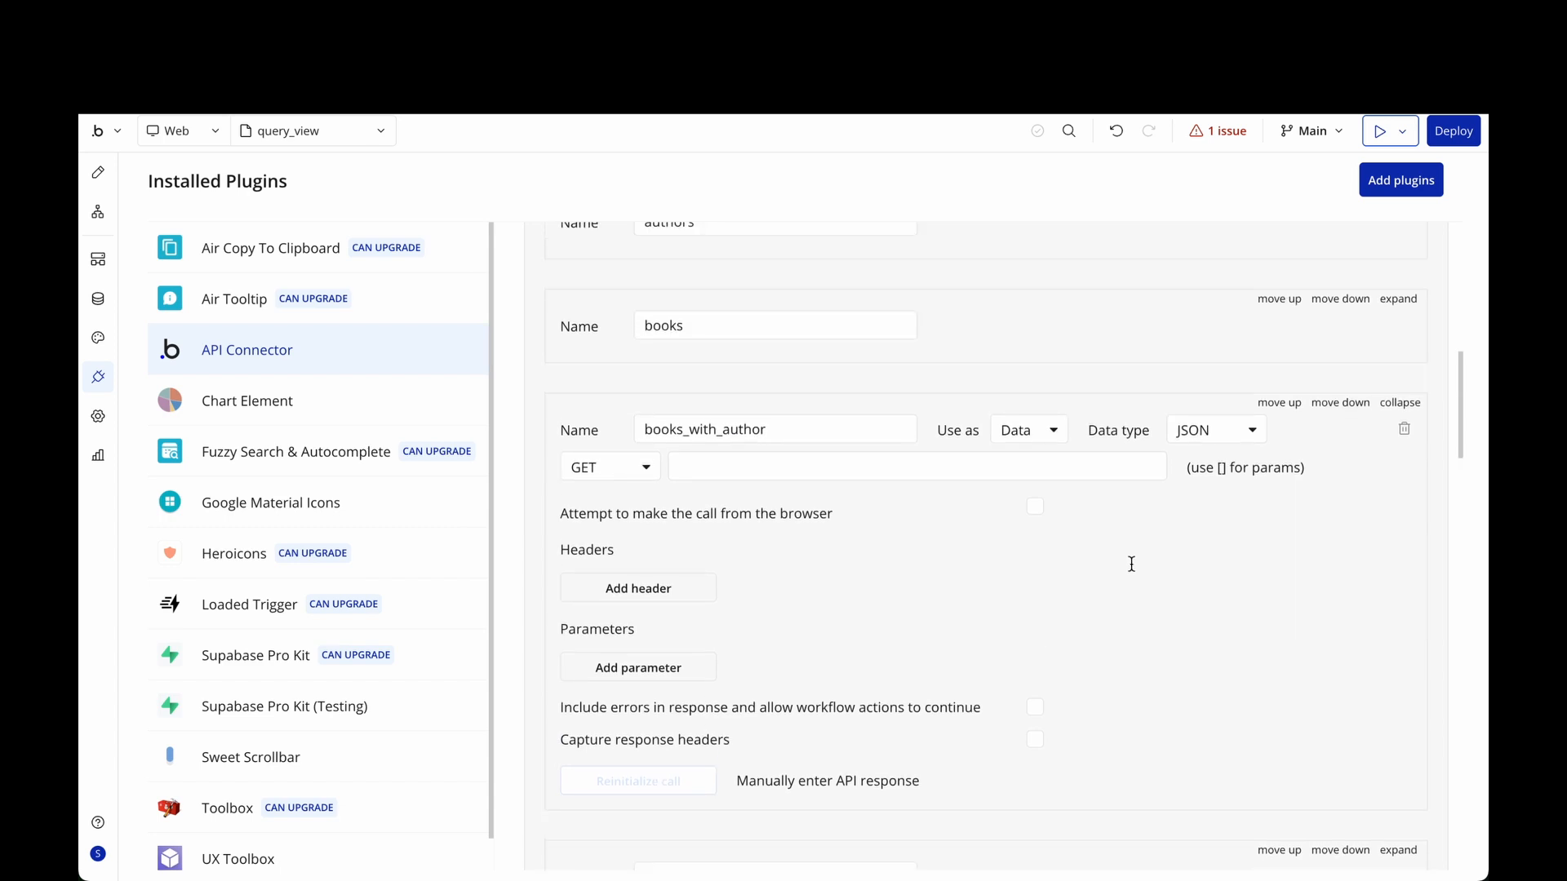
click(1400, 403)
scroll(1339, 379, up, 6)
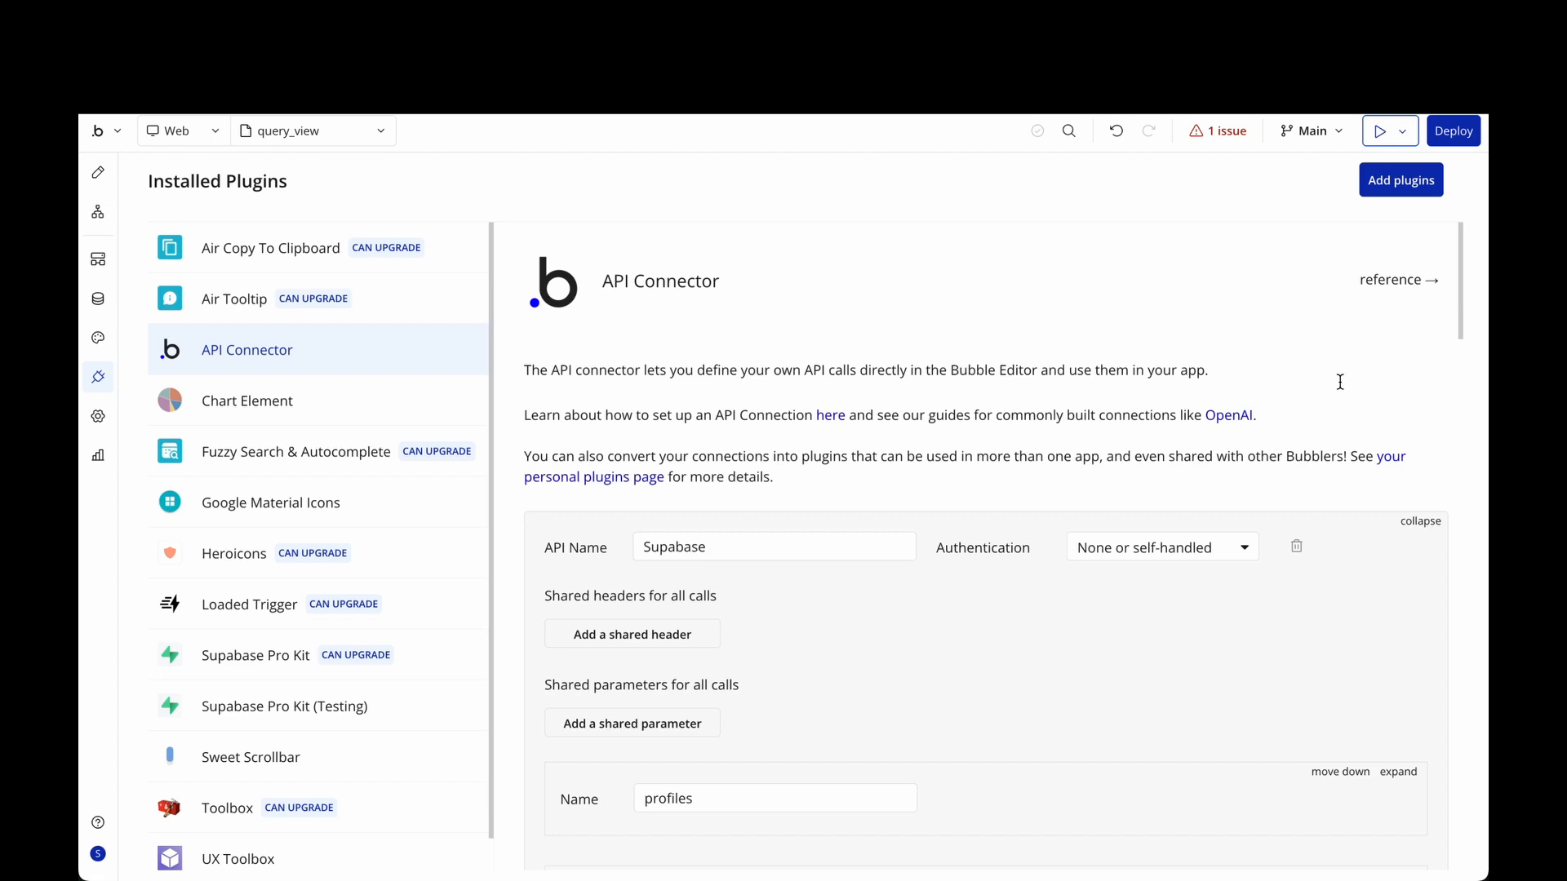
click(1420, 521)
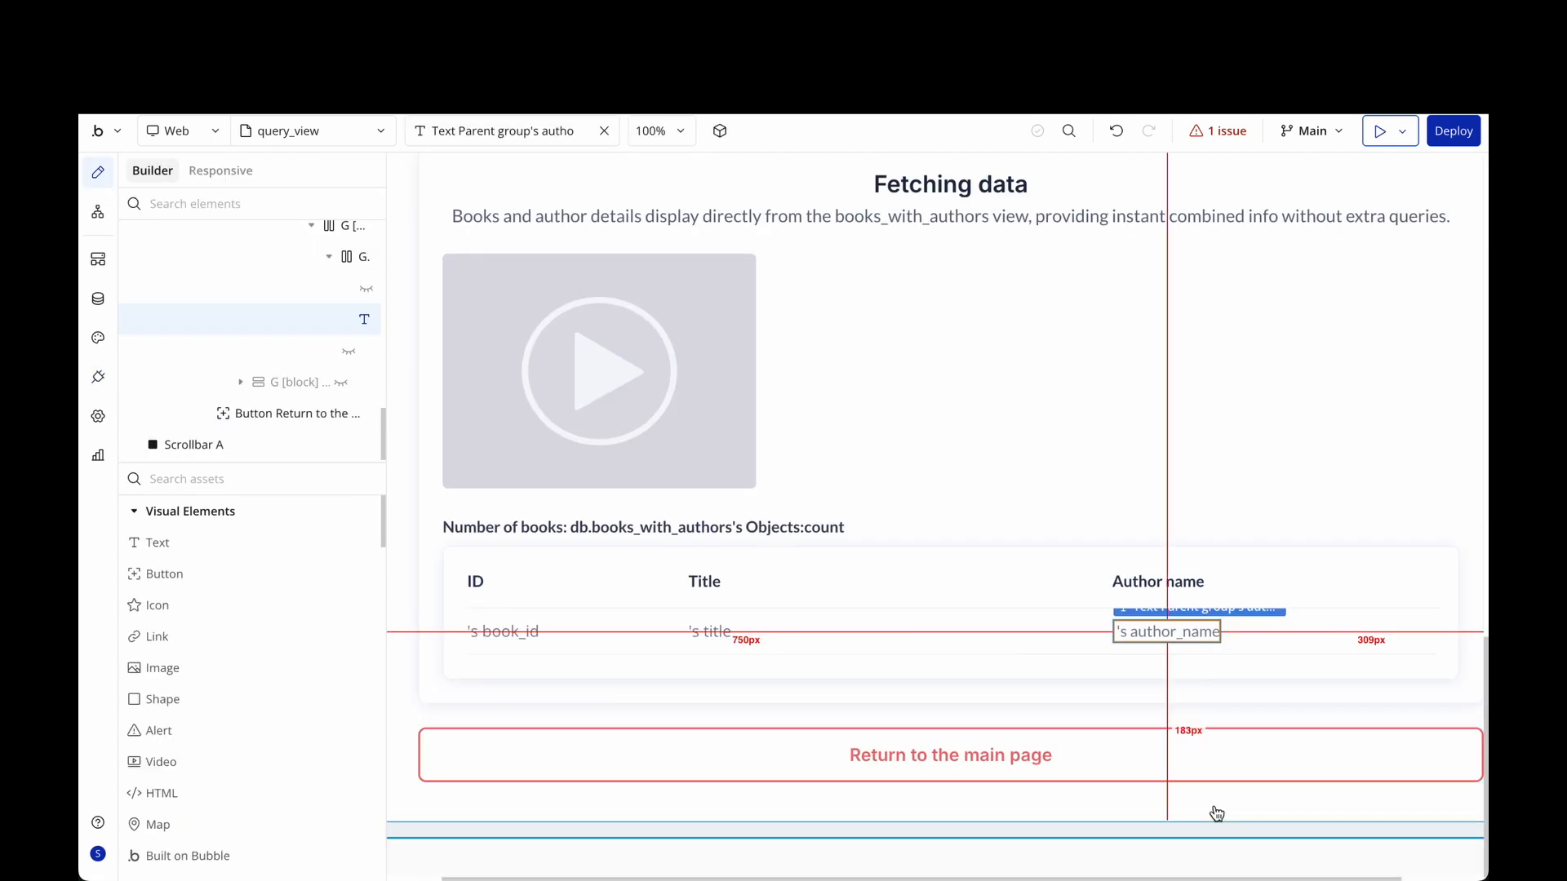
Search assets for 'data' and place a Supabase Database element on the query_view page.
double_click(1362, 452)
click(1134, 263)
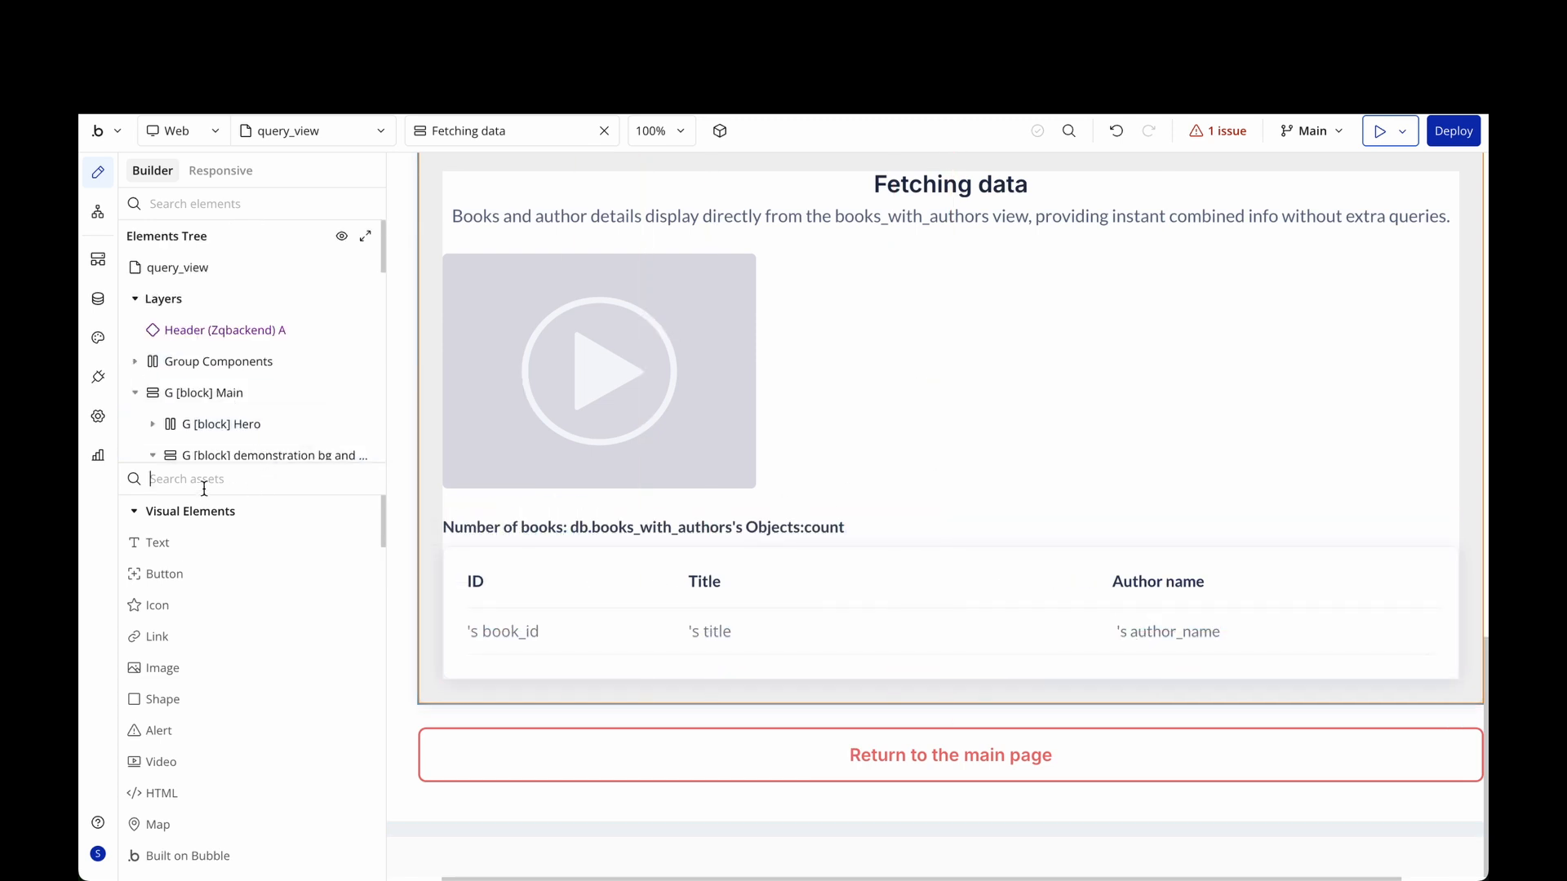
click(204, 487)
text(data)
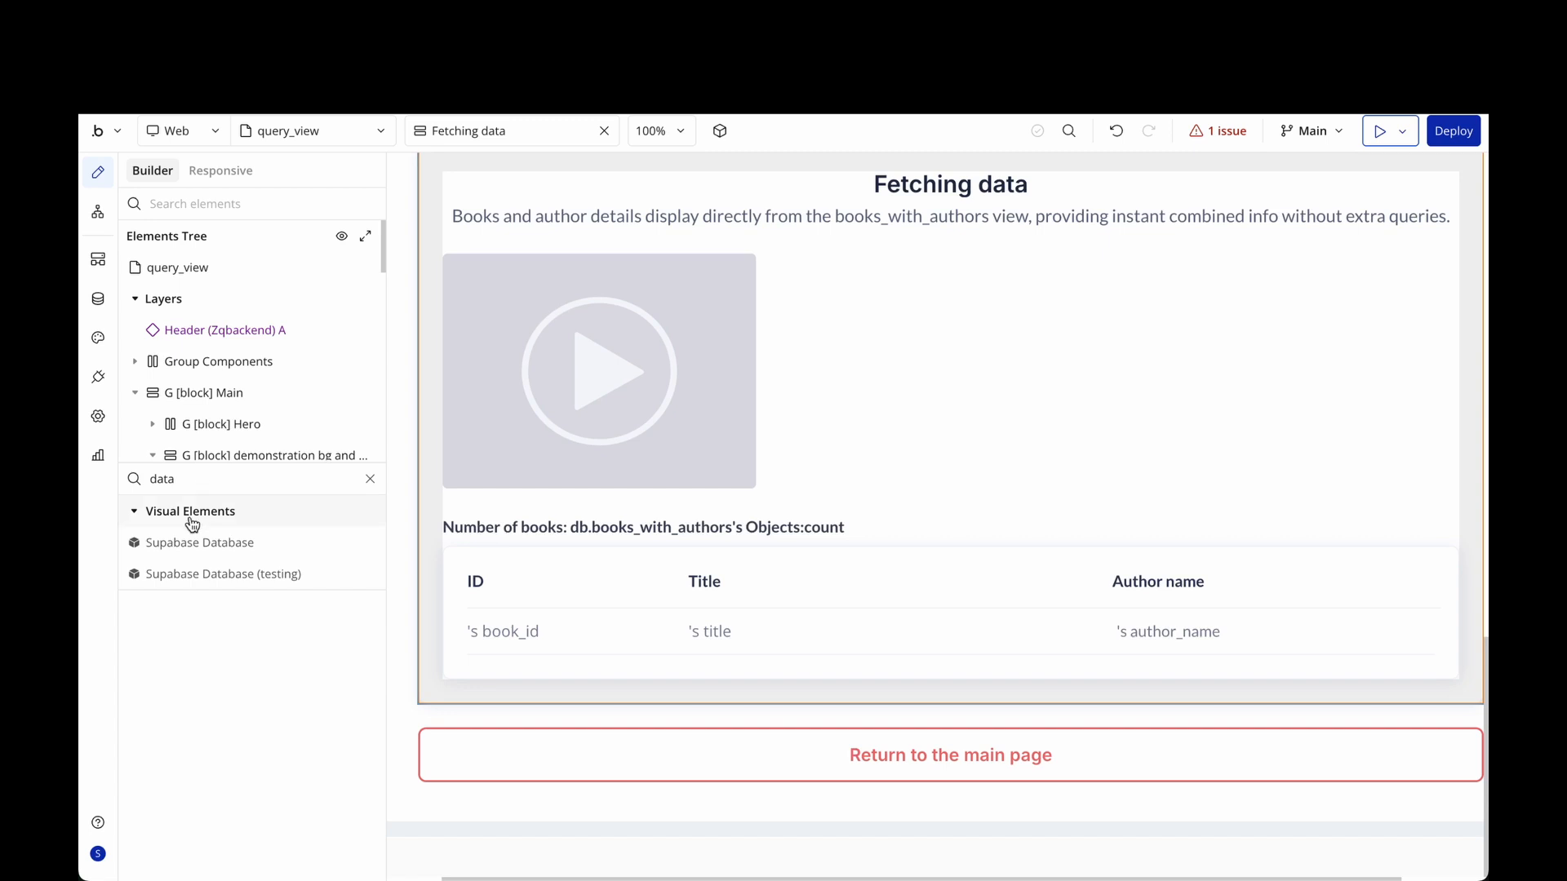
mouse_move(199, 542)
mouse_down()
mouse_move(213, 542)
mouse_move(185, 542)
mouse_move(418, 484)
mouse_move(229, 546)
mouse_up()
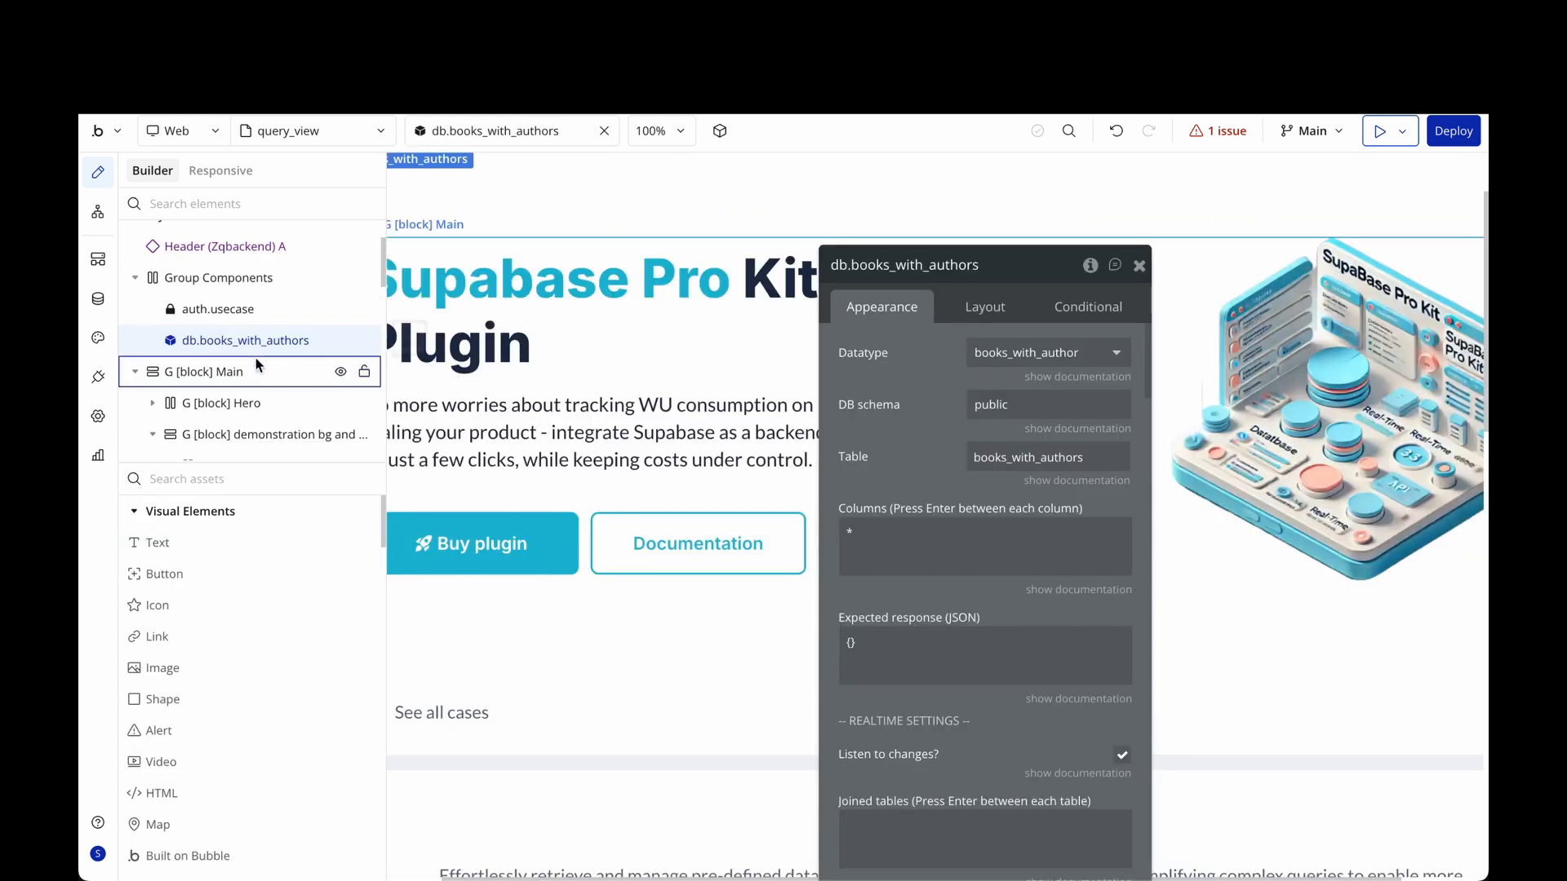
Set db.books_with_authors to datatype books_with_author, table books_with_authors, columns *.
click(989, 259)
double_click(989, 260)
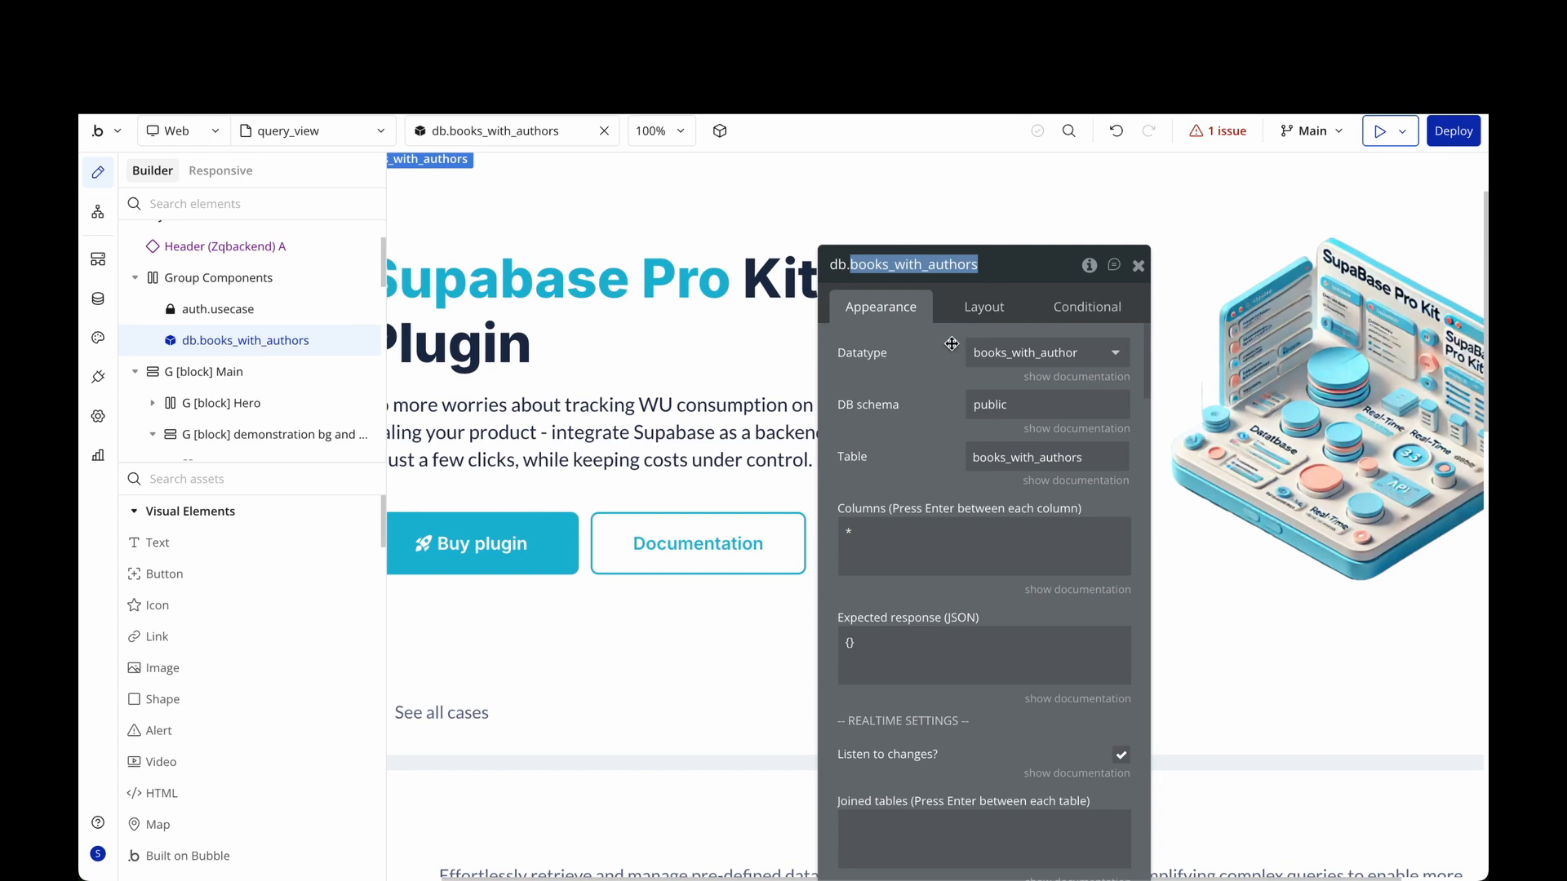
click(871, 385)
click(1028, 355)
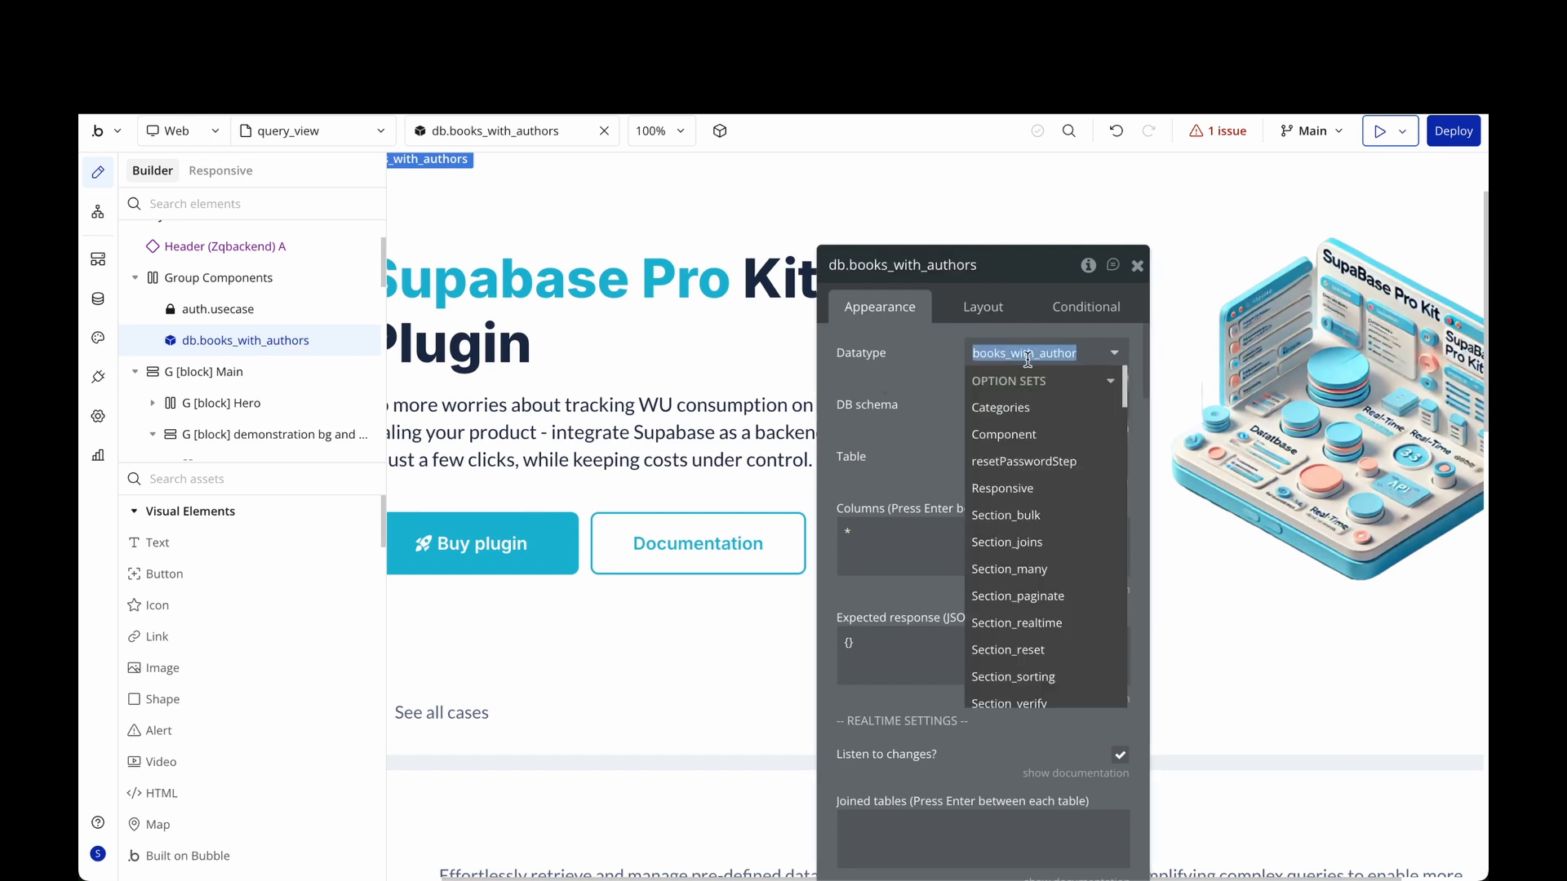
scroll(1009, 507, down, 8)
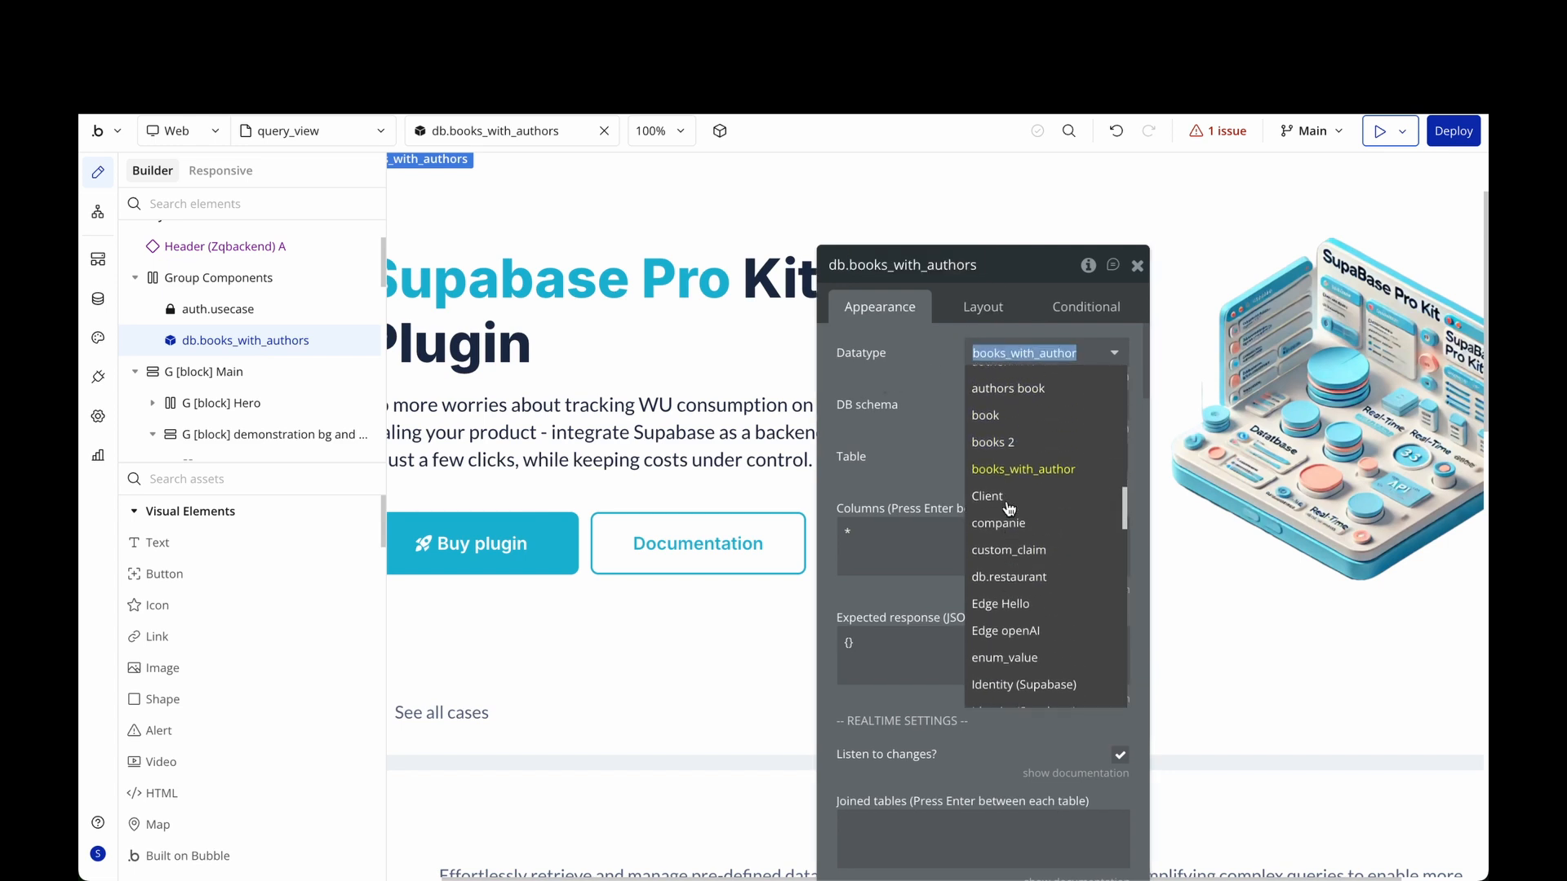
scroll(1009, 509, up, 1)
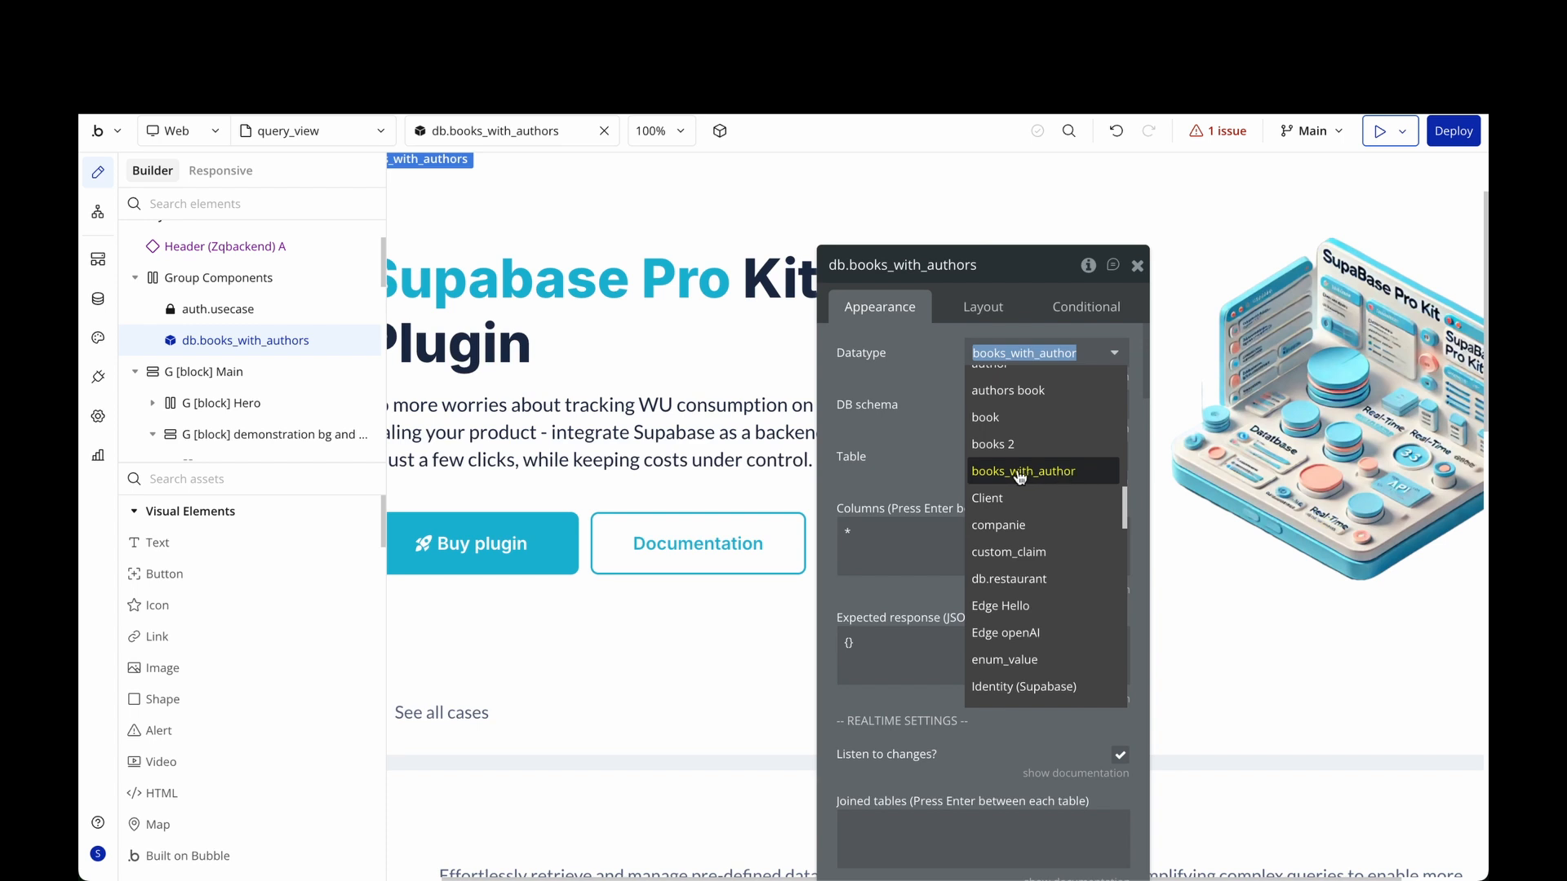
click(882, 370)
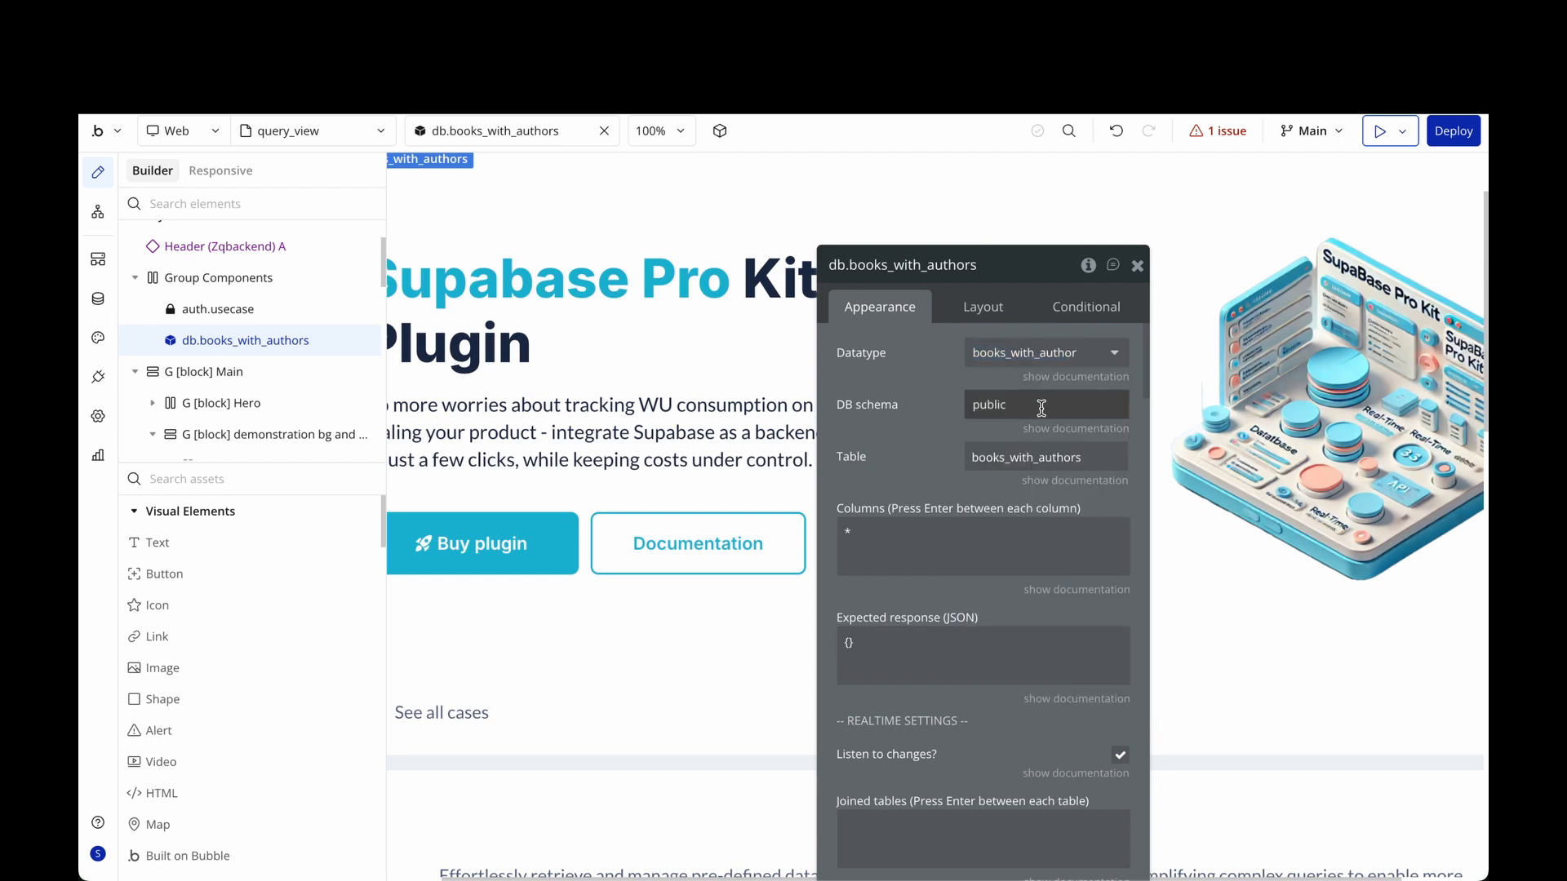
double_click(1067, 457)
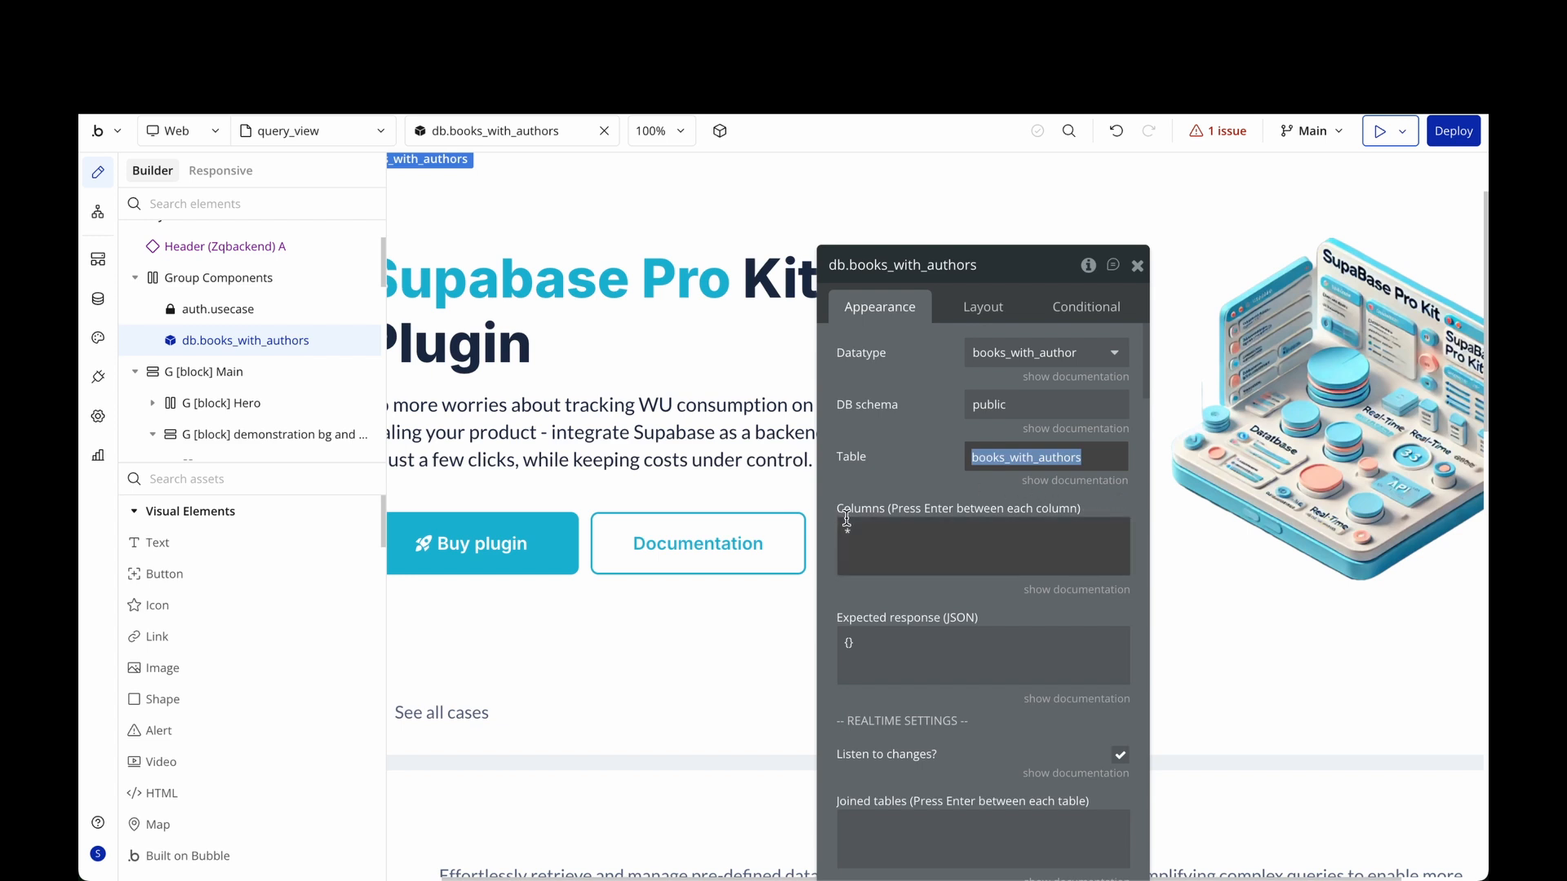
double_click(847, 531)
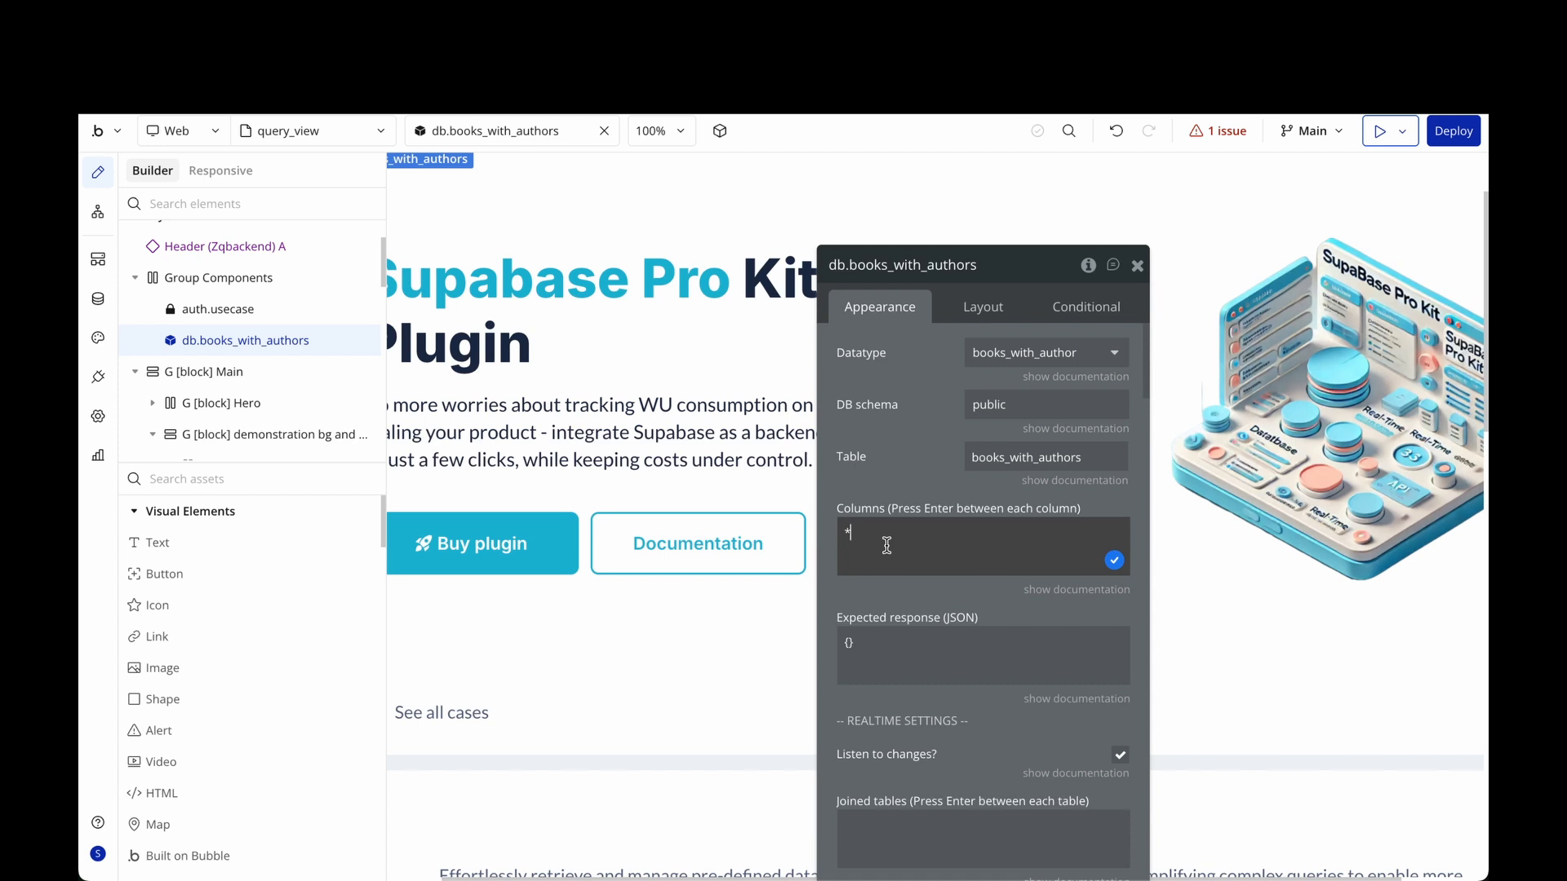
click(1137, 265)
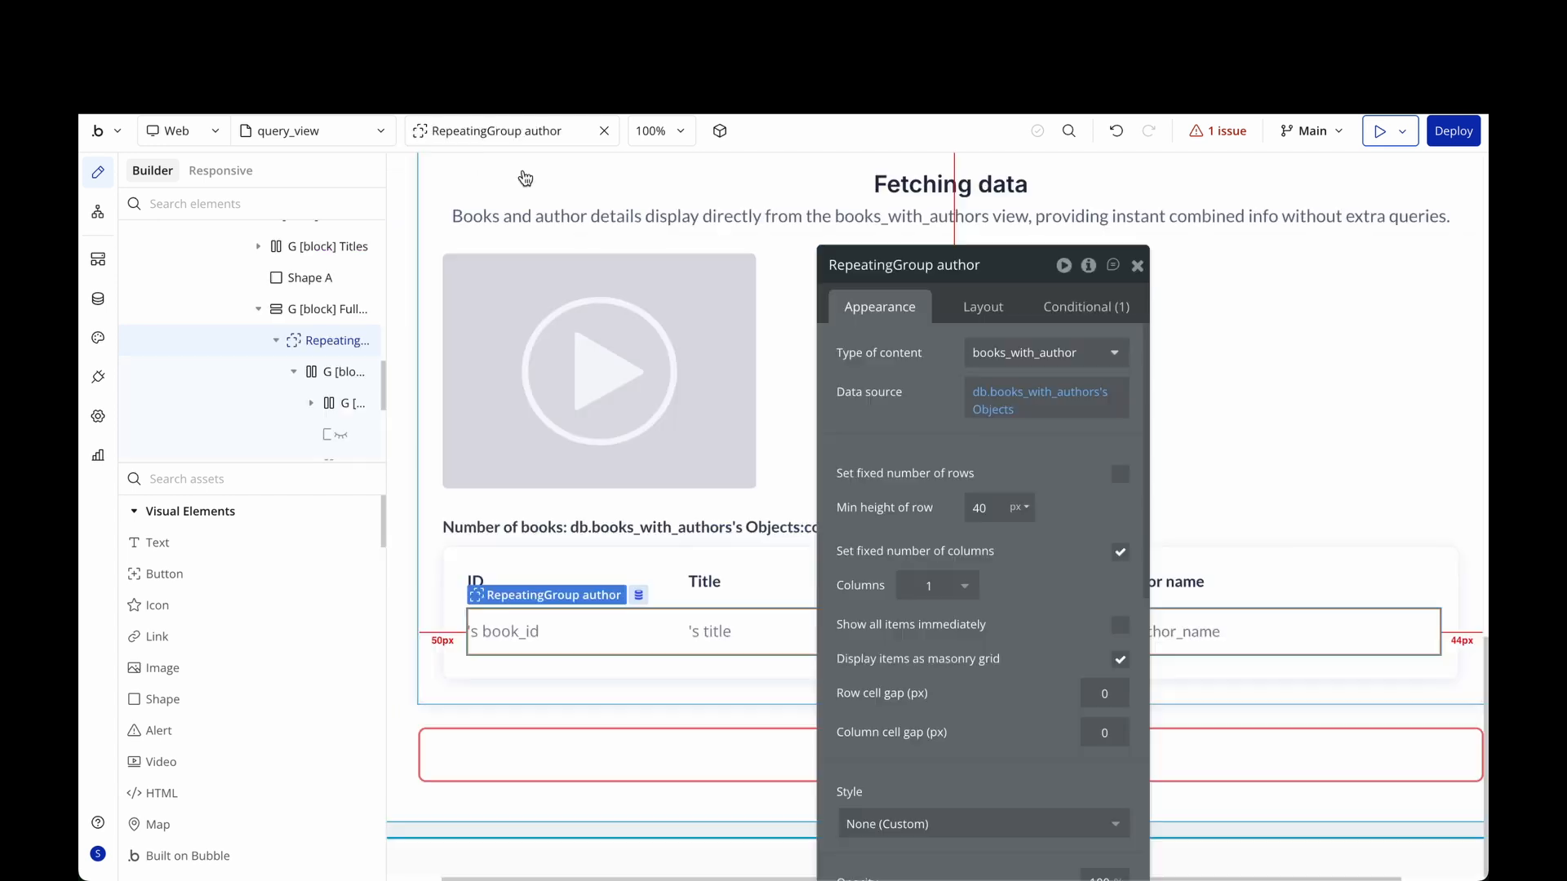
Confirm the author repeating group shows books_with_author items from db.books_with_authors's Objects.
click(1137, 266)
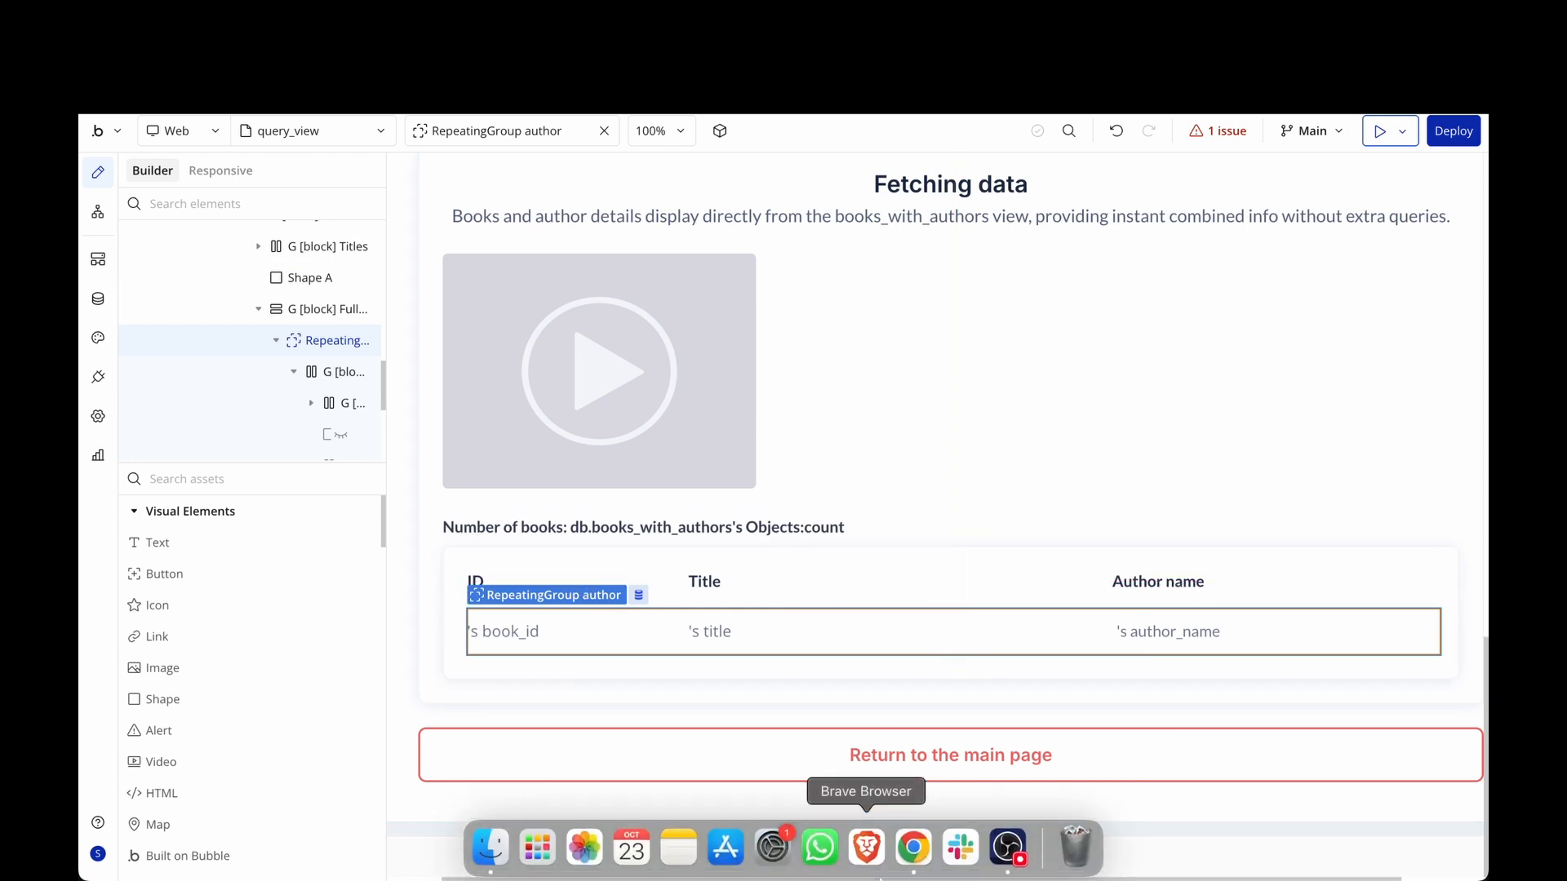
click(317, 341)
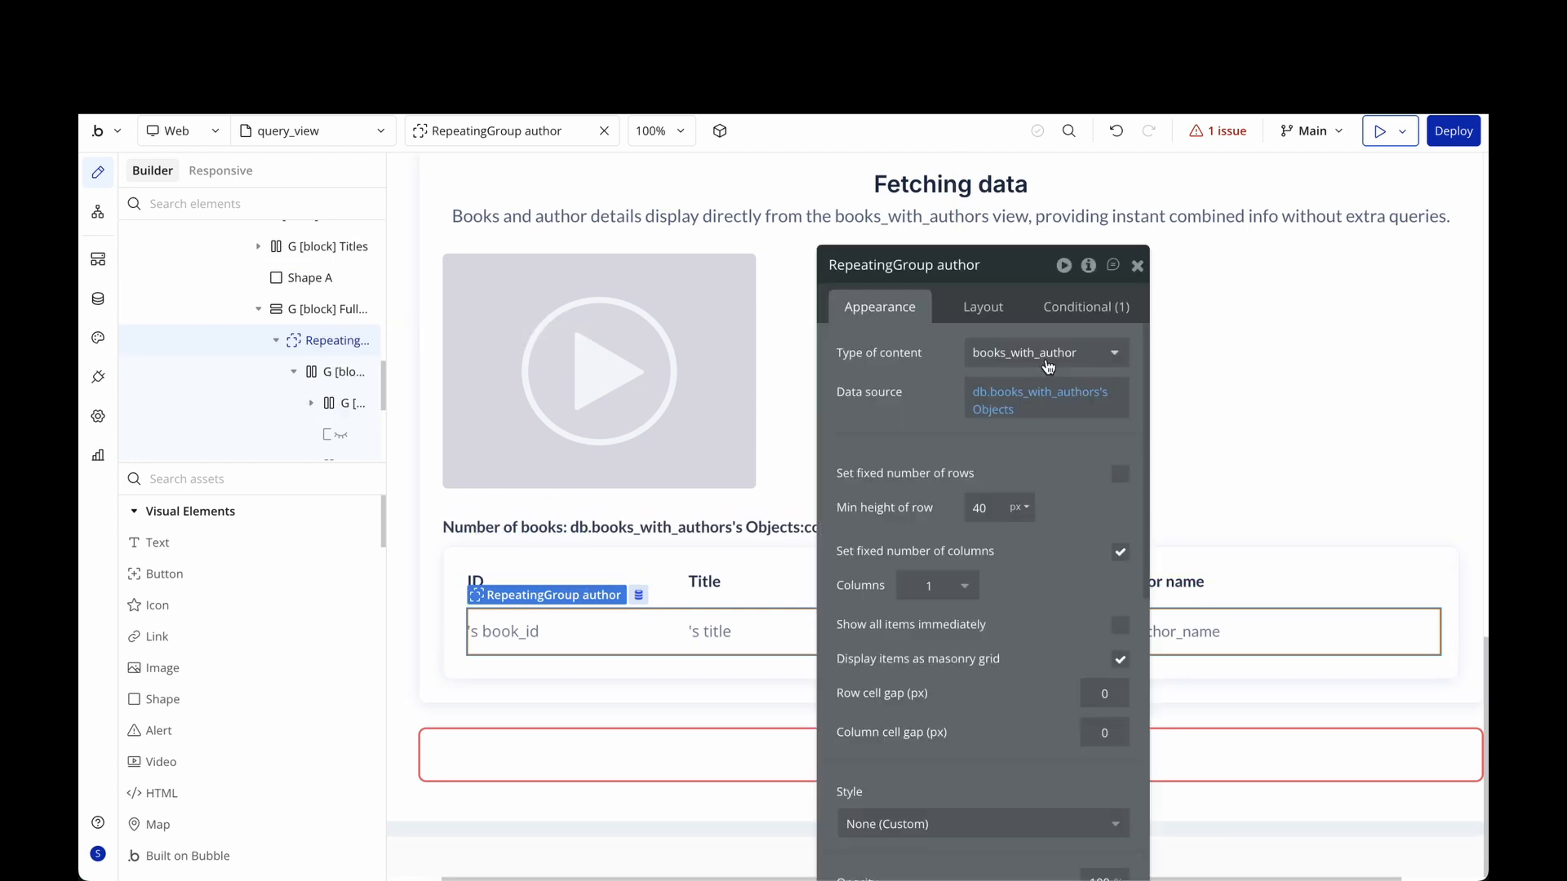
click(1048, 366)
scroll(1051, 485, up, 5)
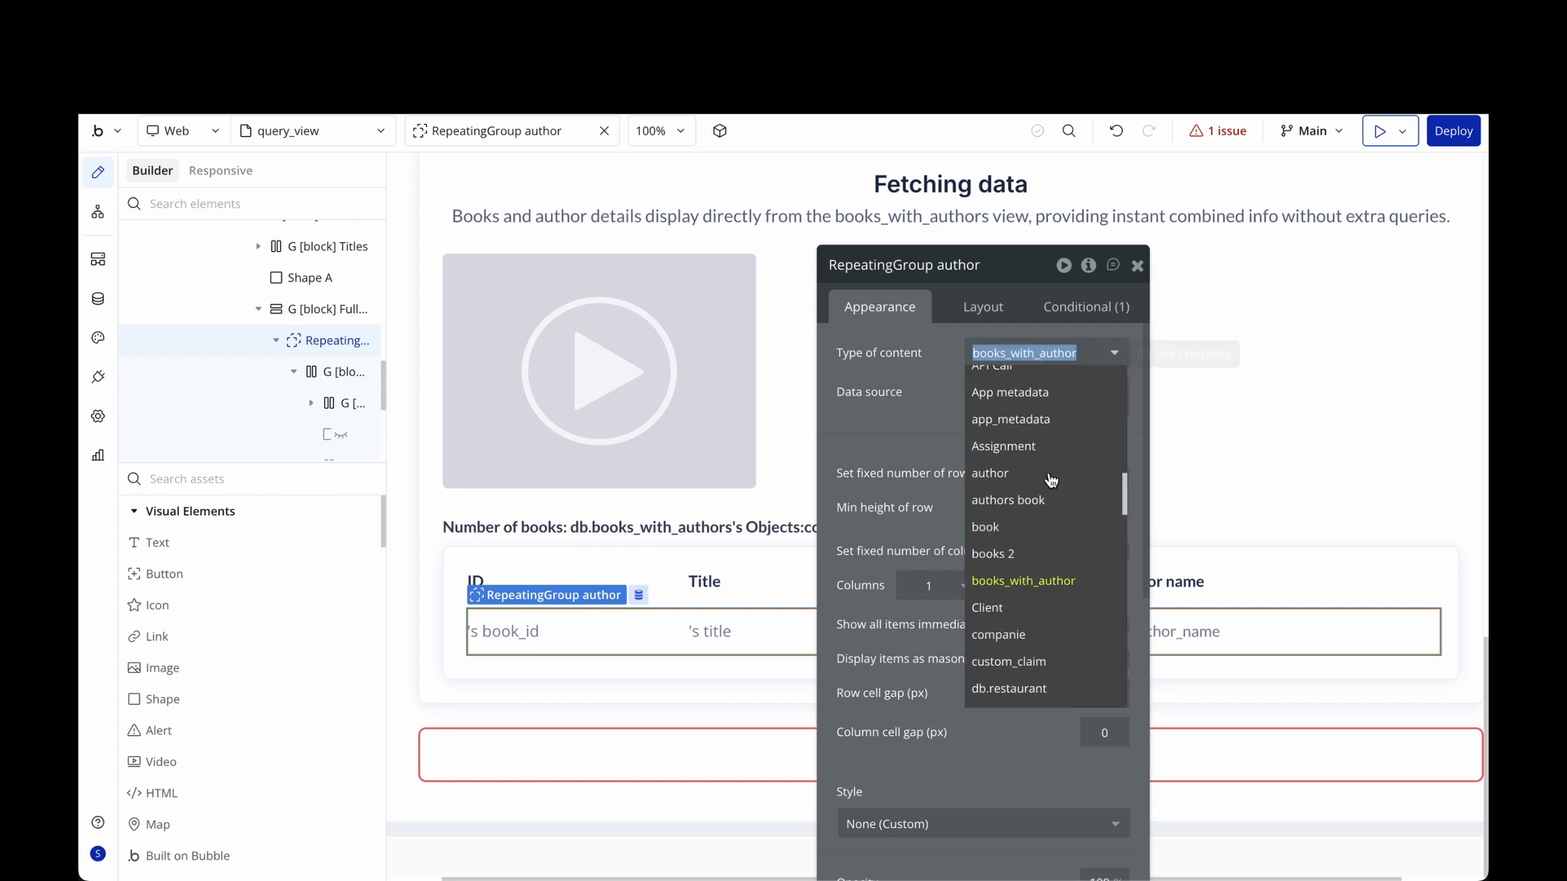
click(1044, 582)
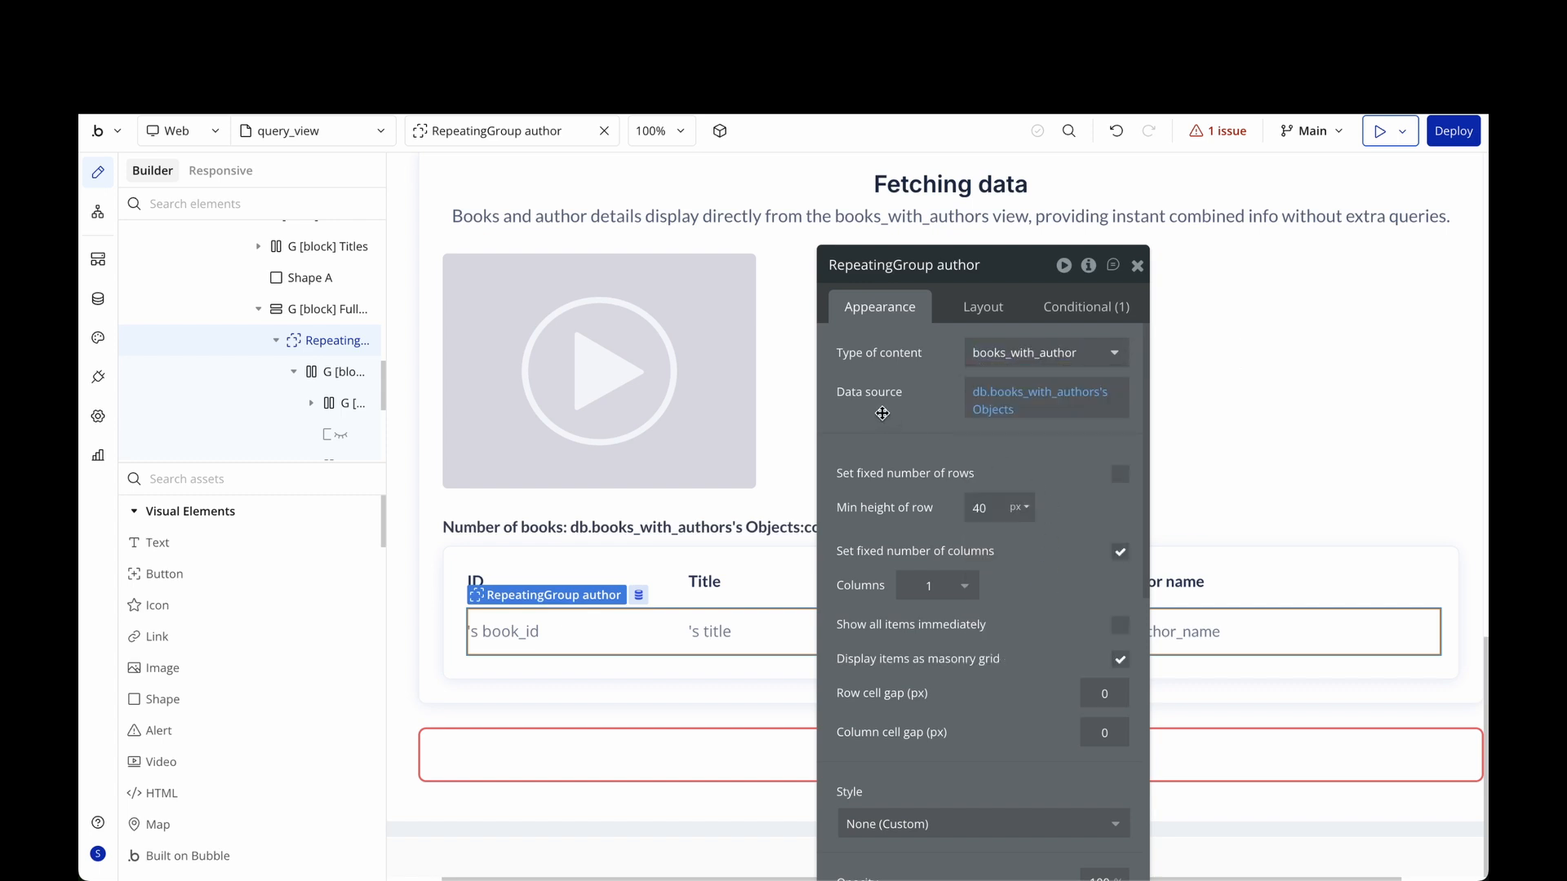
click(998, 394)
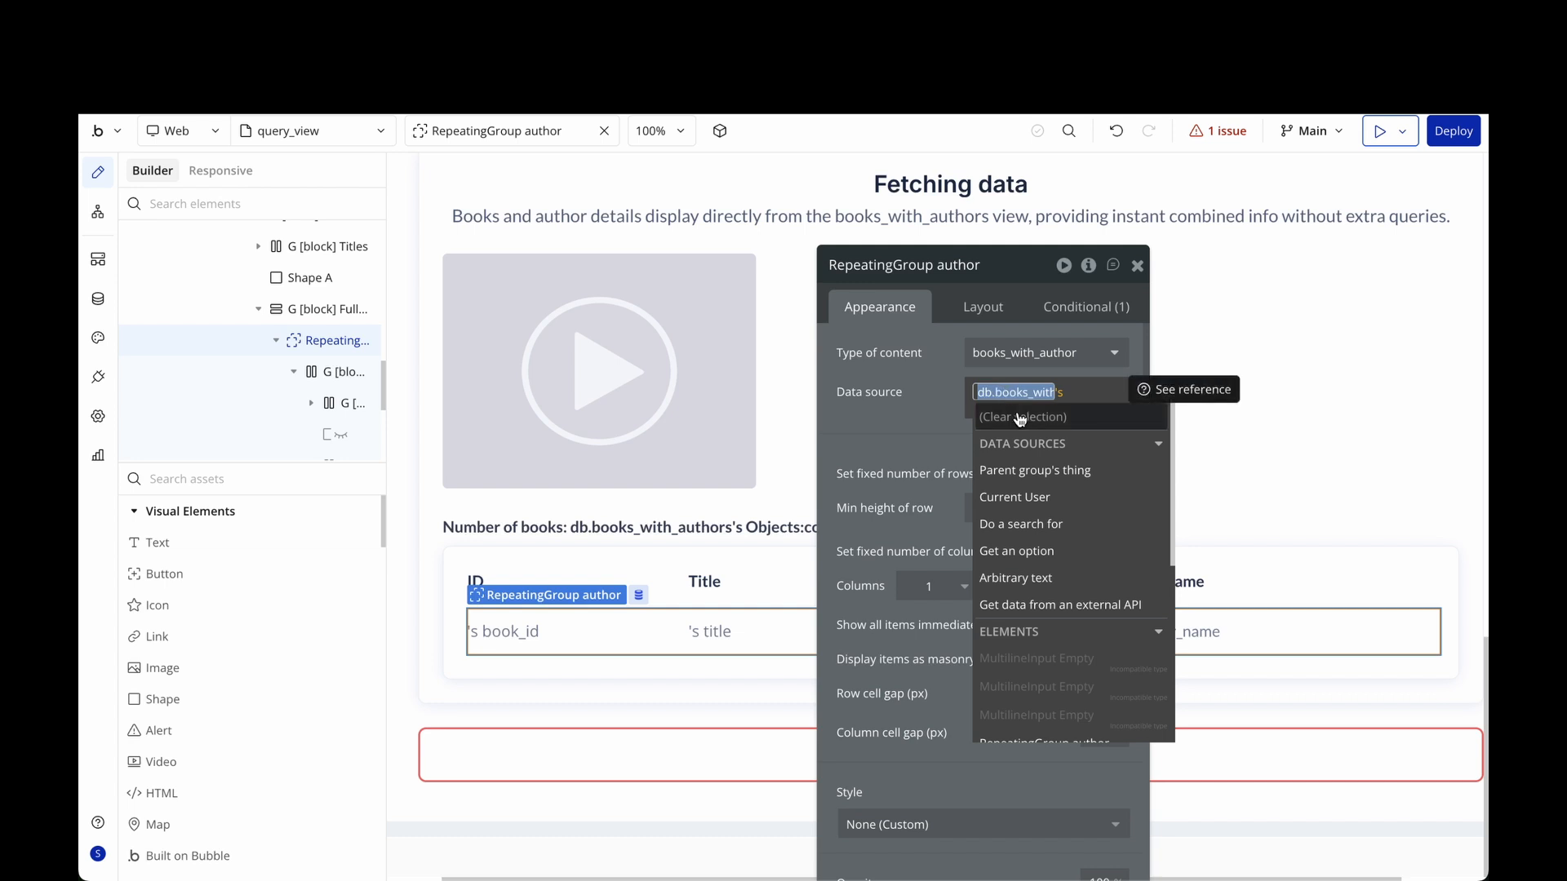
click(929, 424)
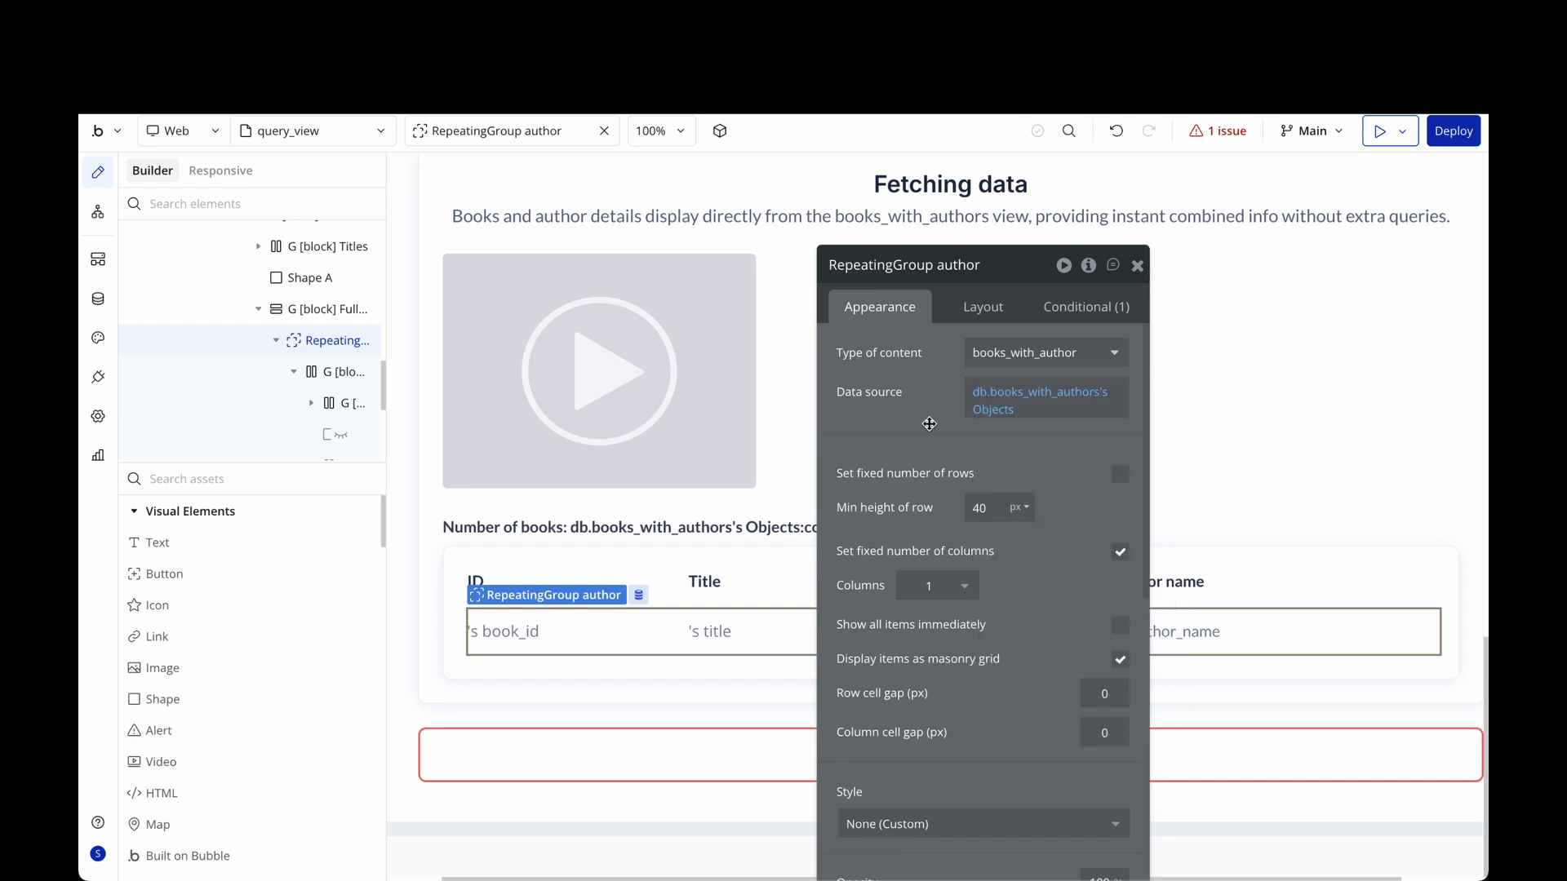
click(1002, 409)
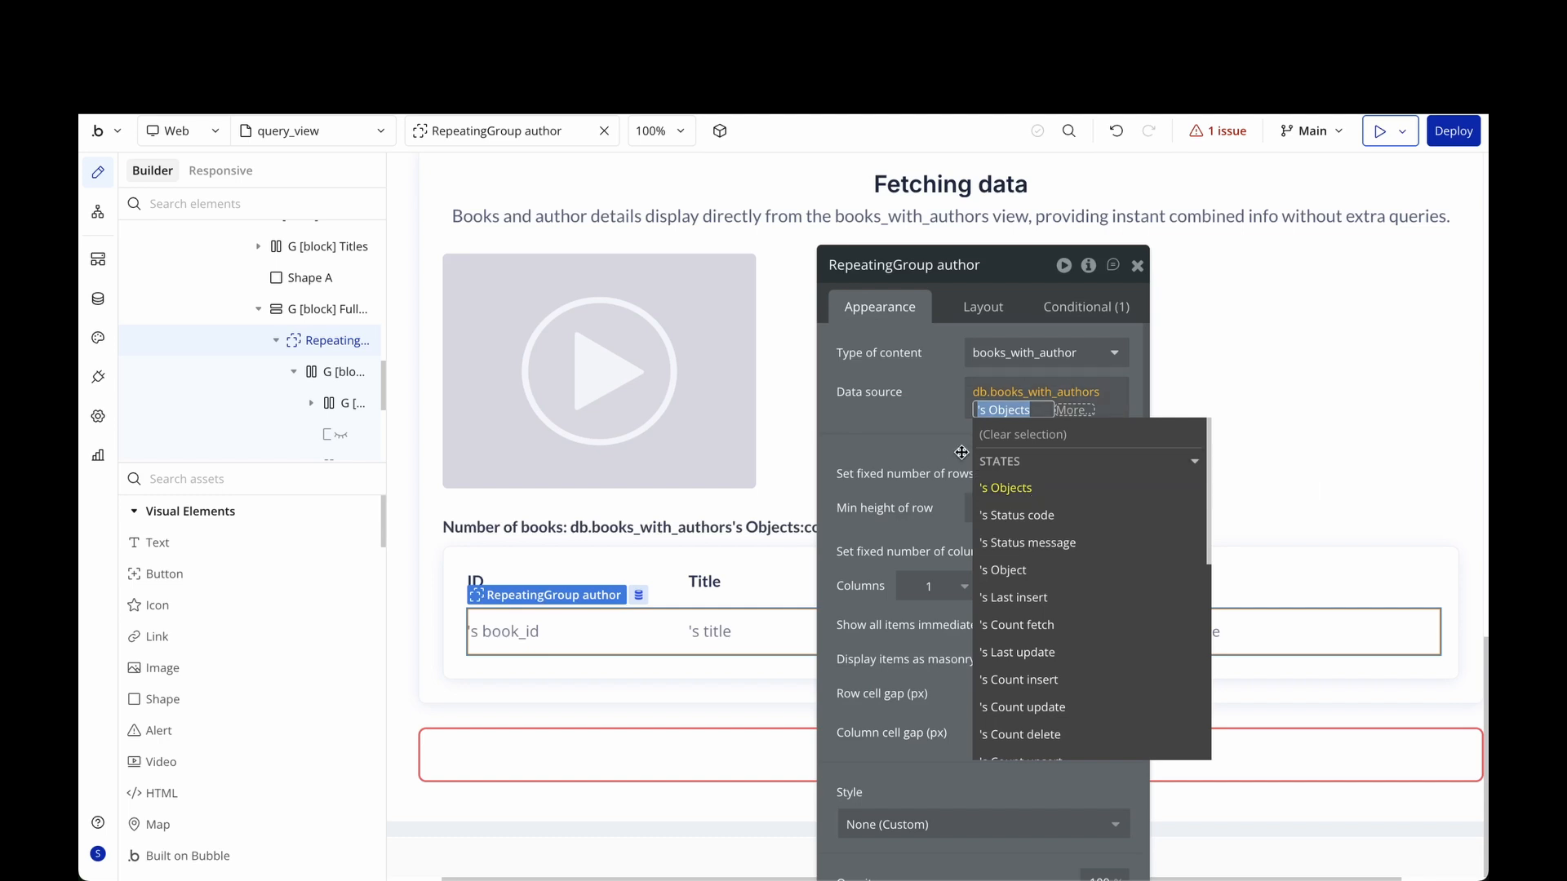
click(915, 437)
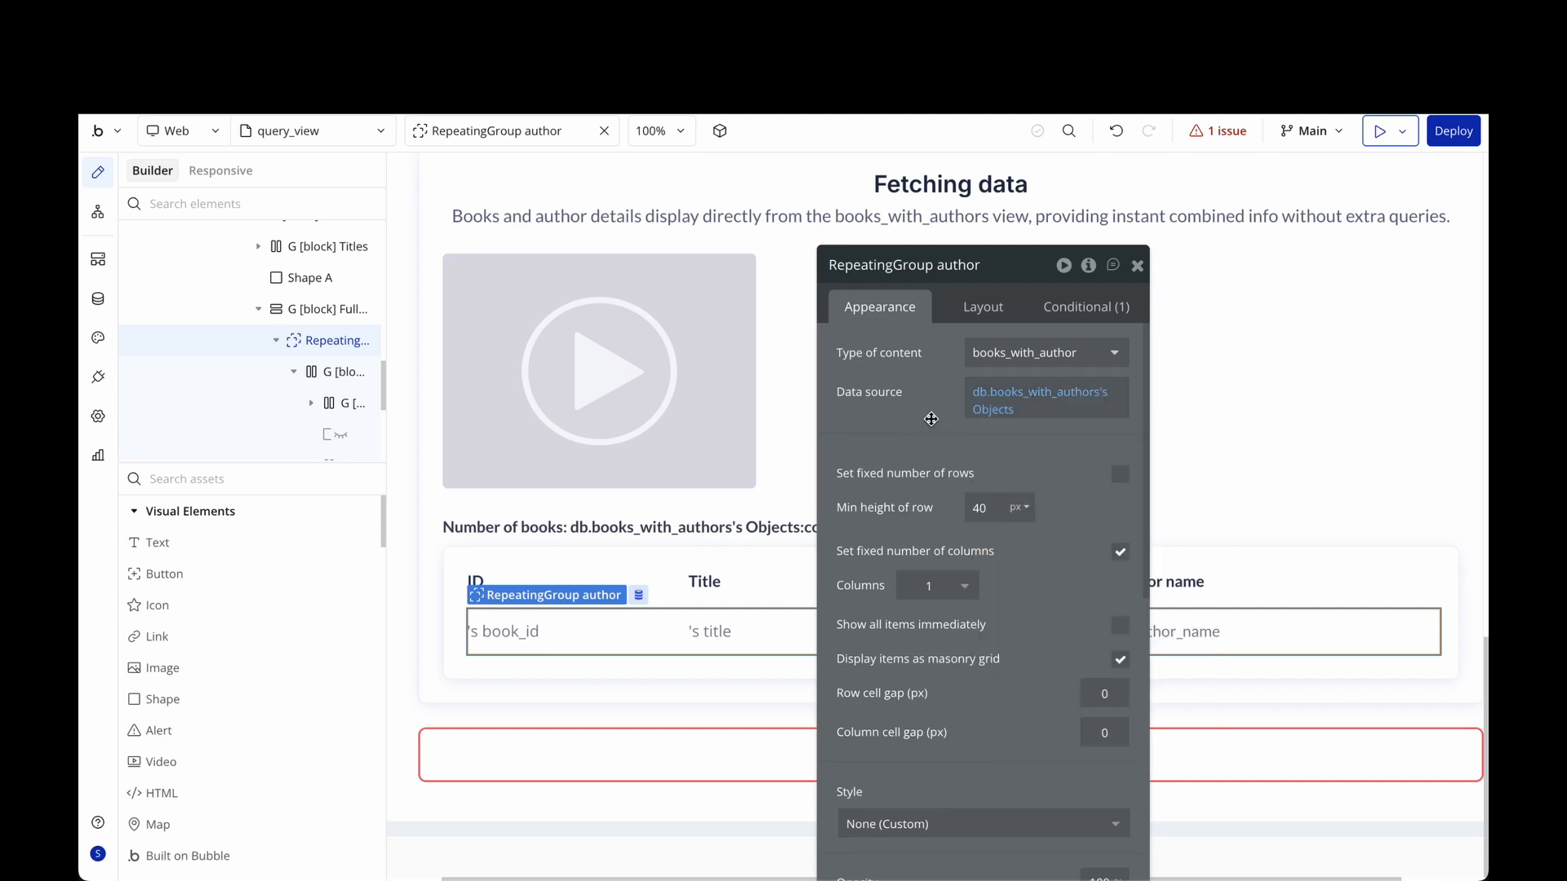
click(1137, 266)
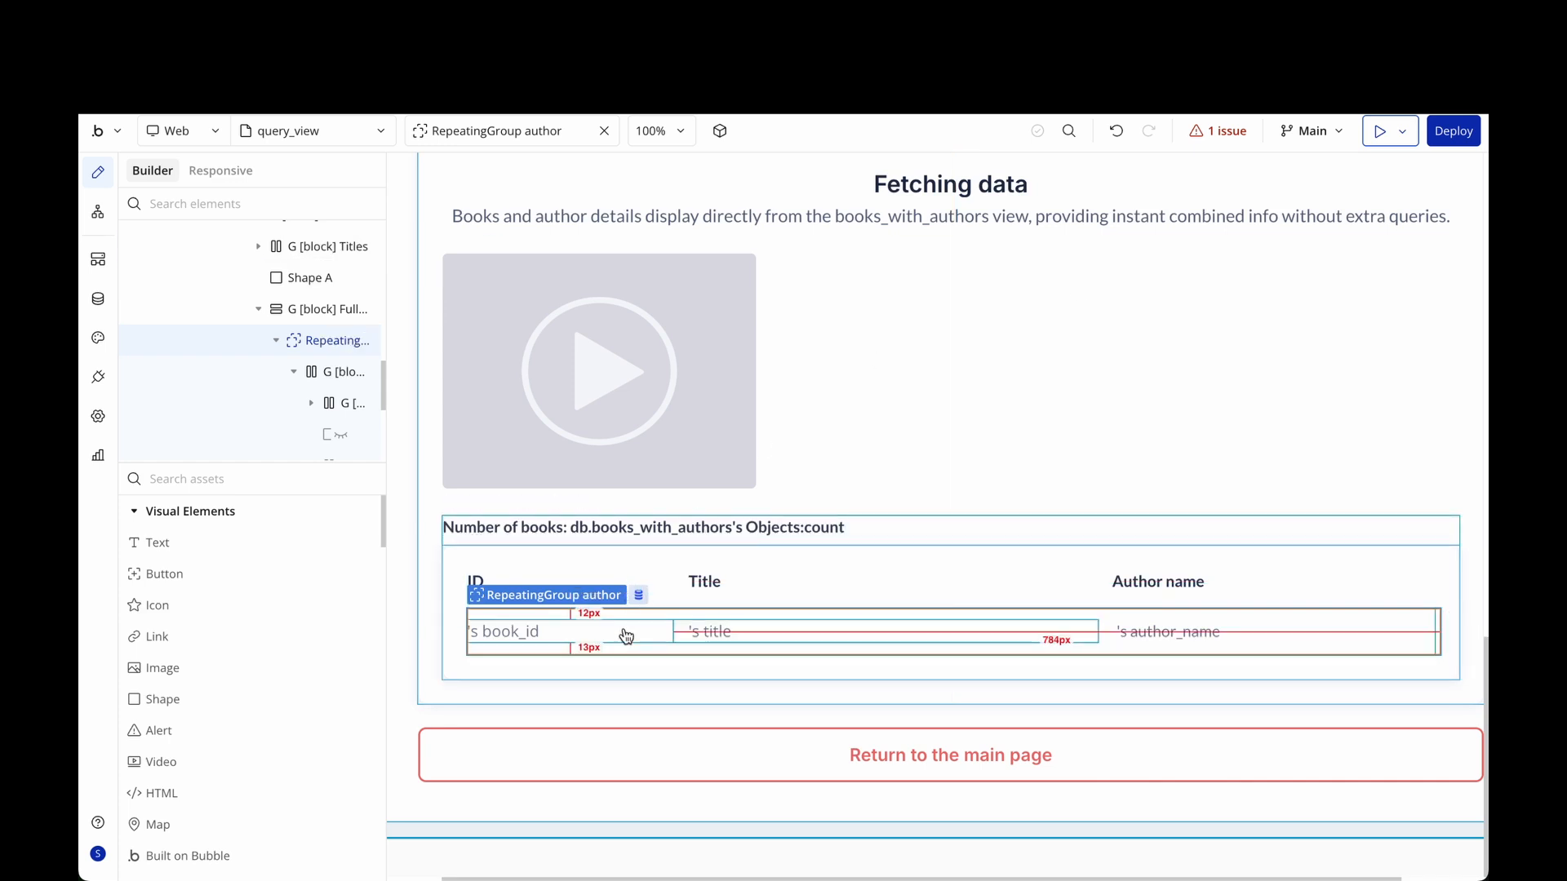
Set the row group's content type to books_with_author, sourced from the current cell.
double_click(652, 631)
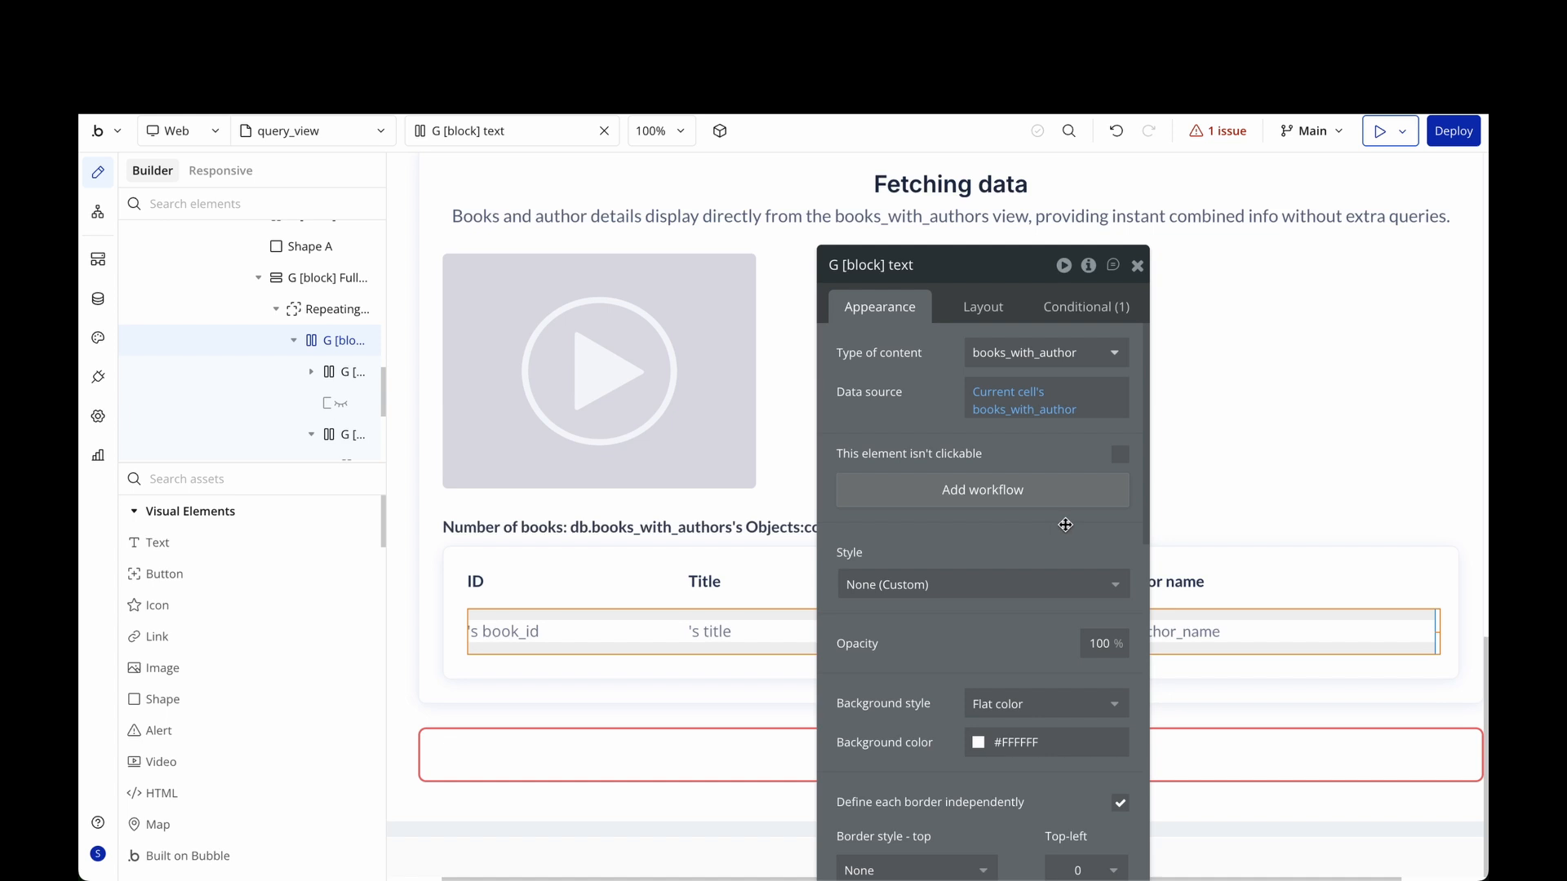
click(1114, 356)
scroll(1056, 559, down, 3)
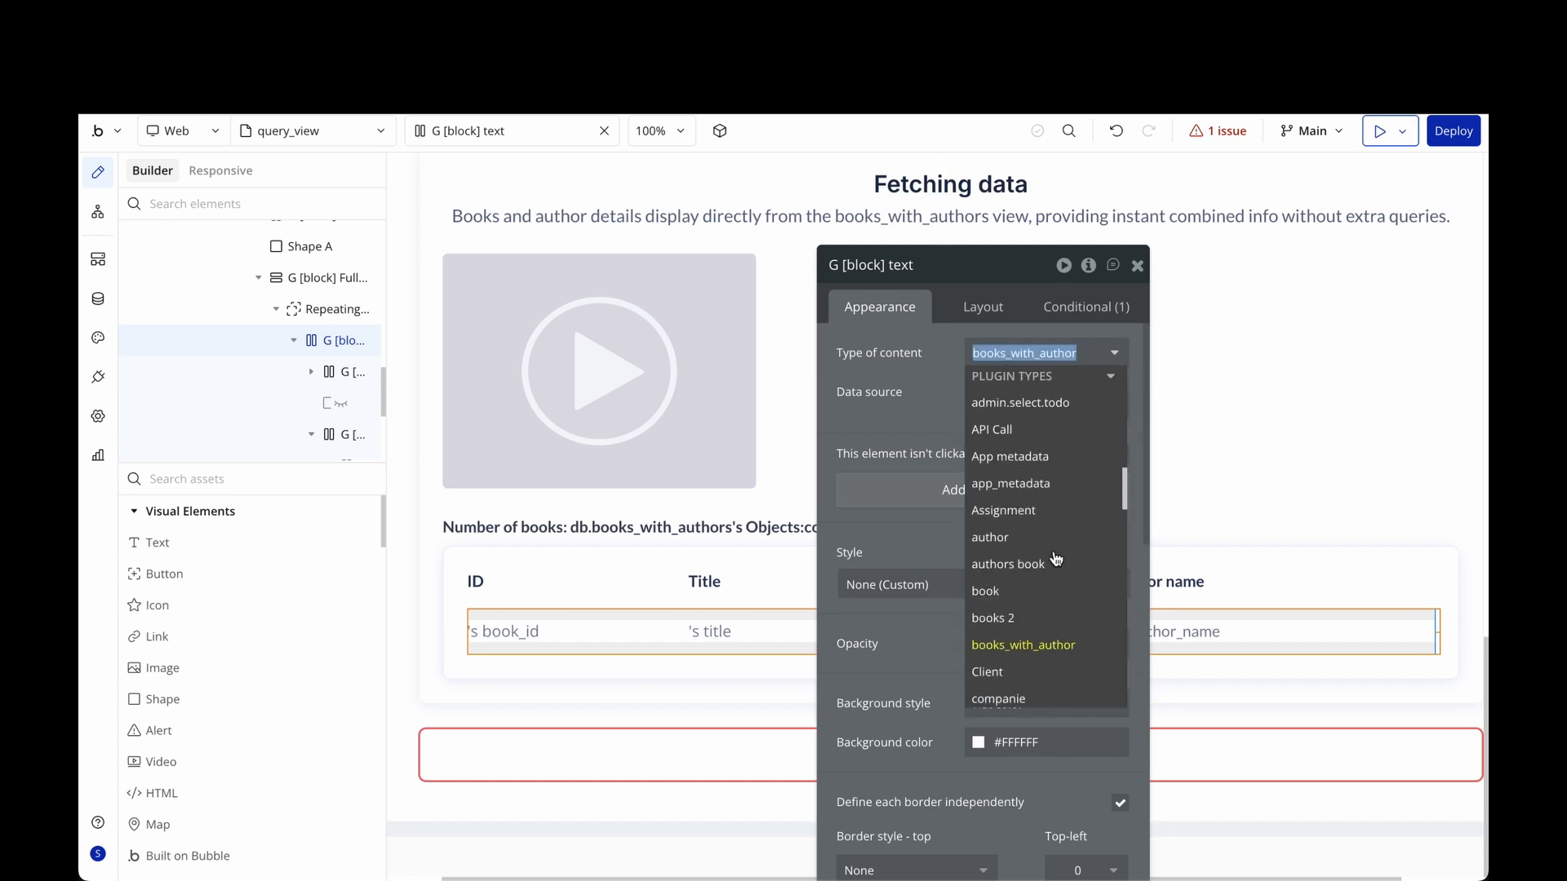
click(1070, 650)
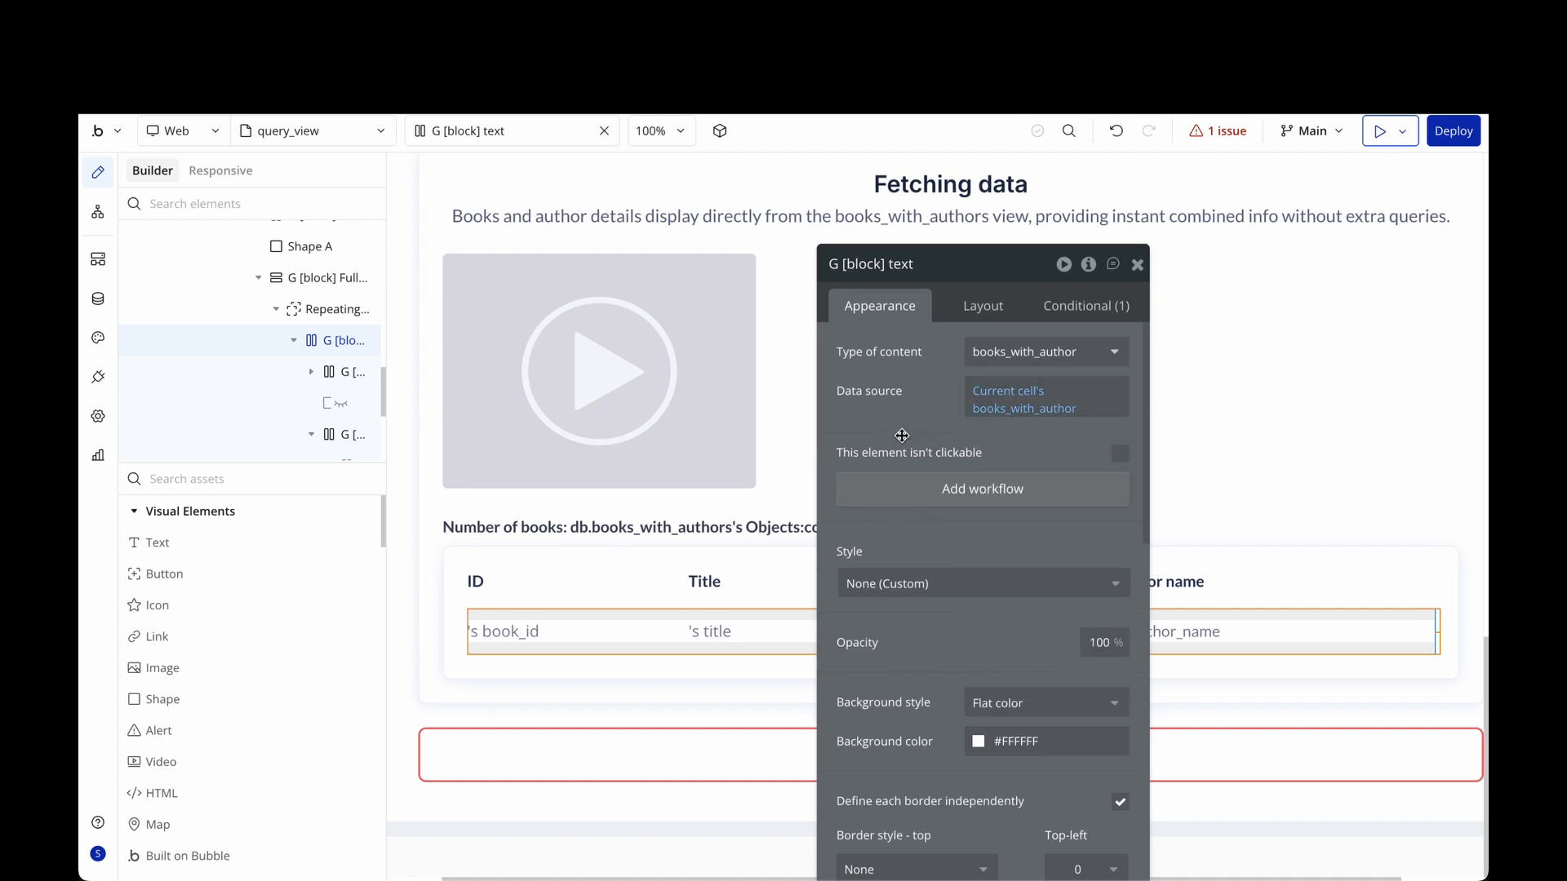
click(1139, 266)
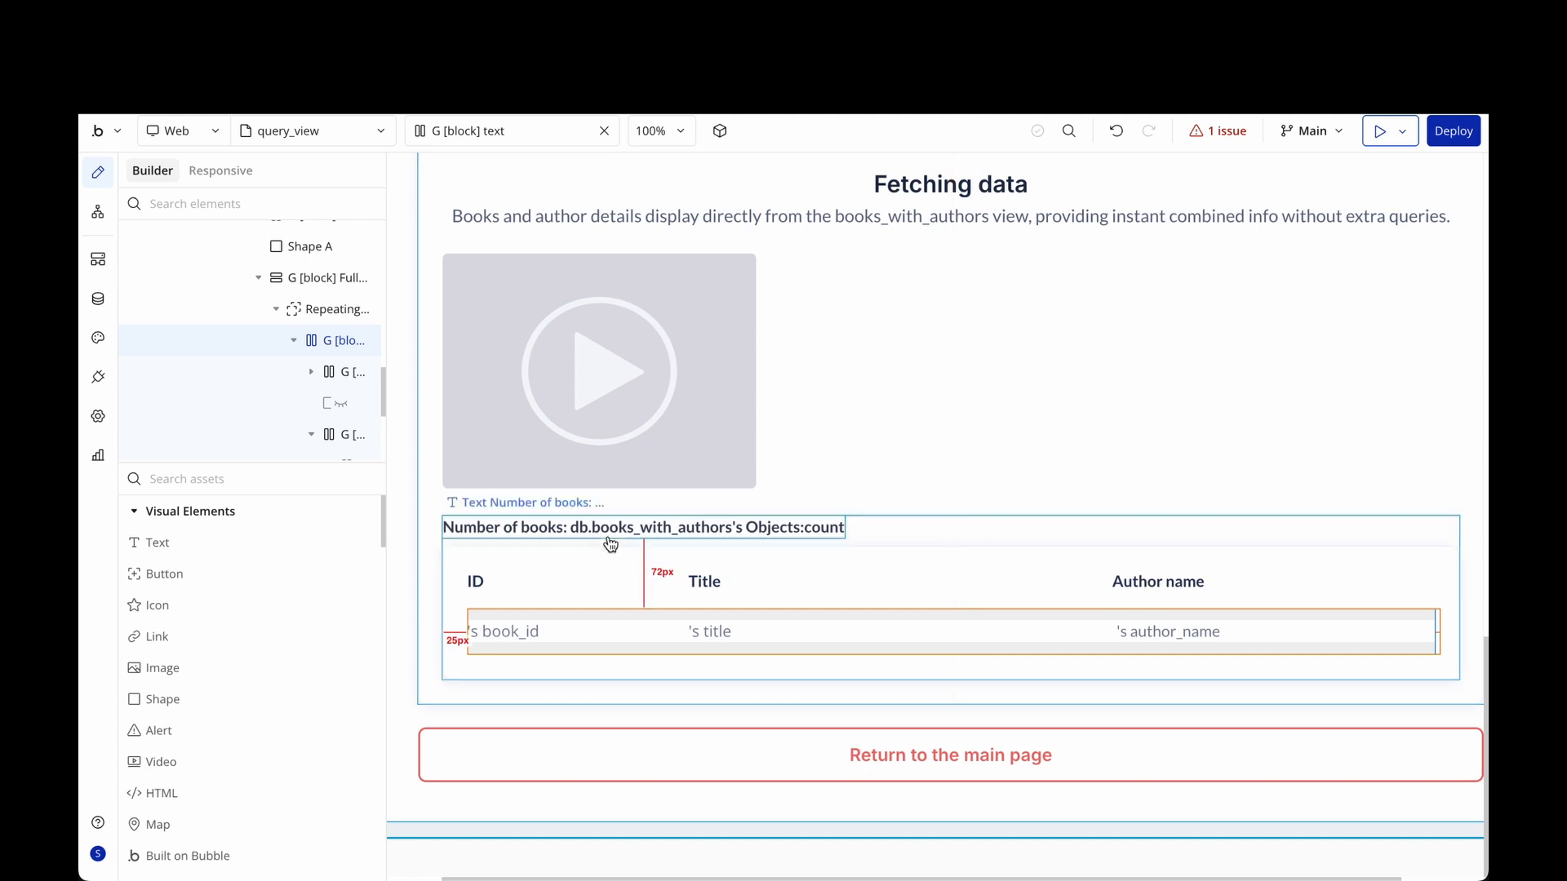
double_click(511, 636)
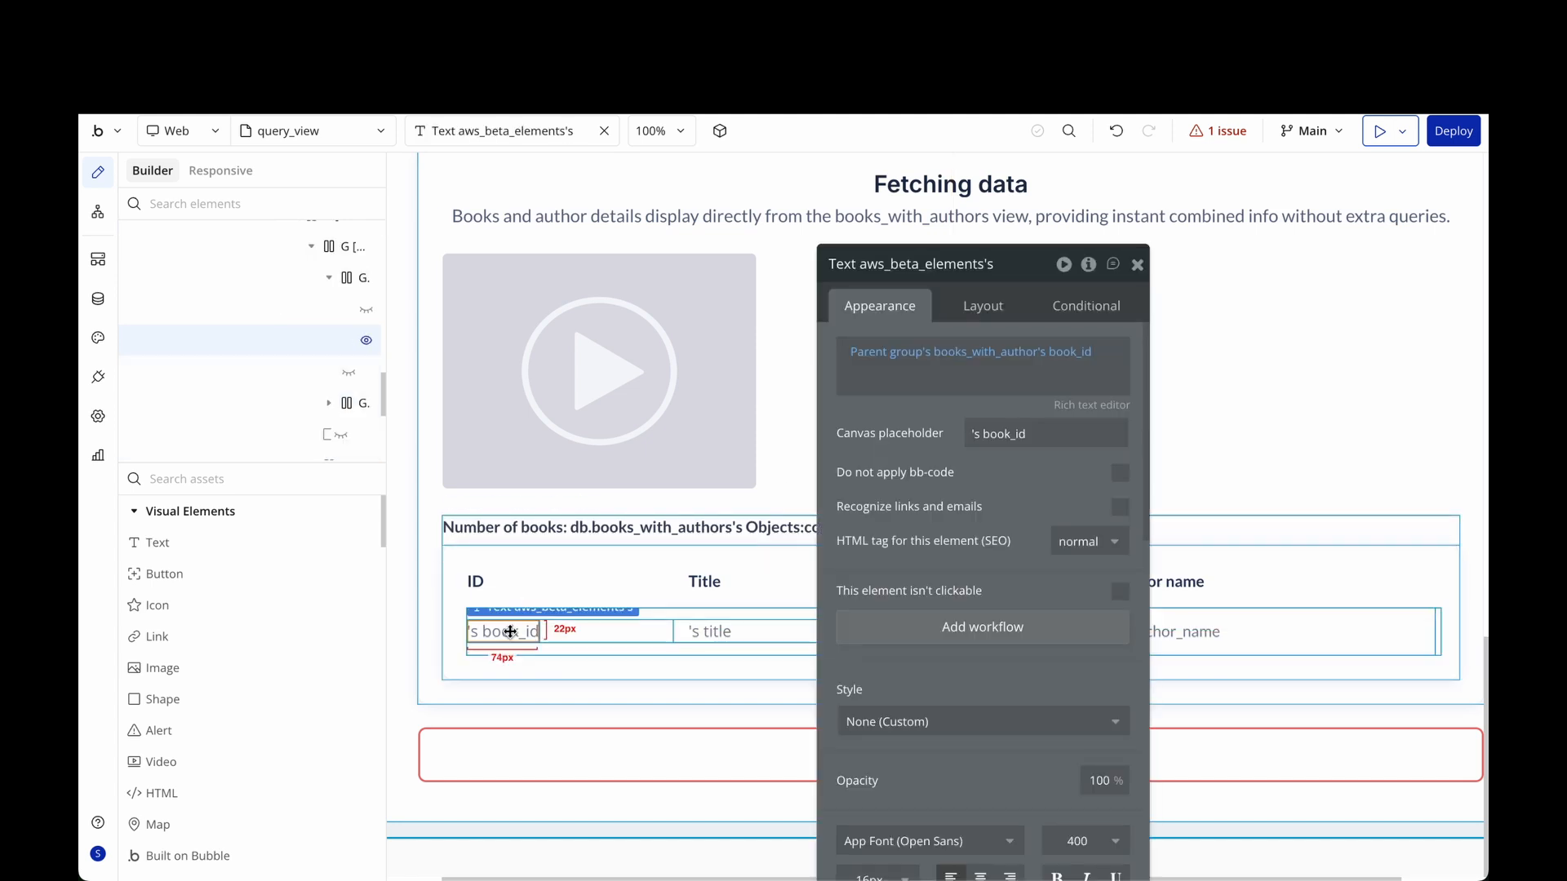
click(704, 633)
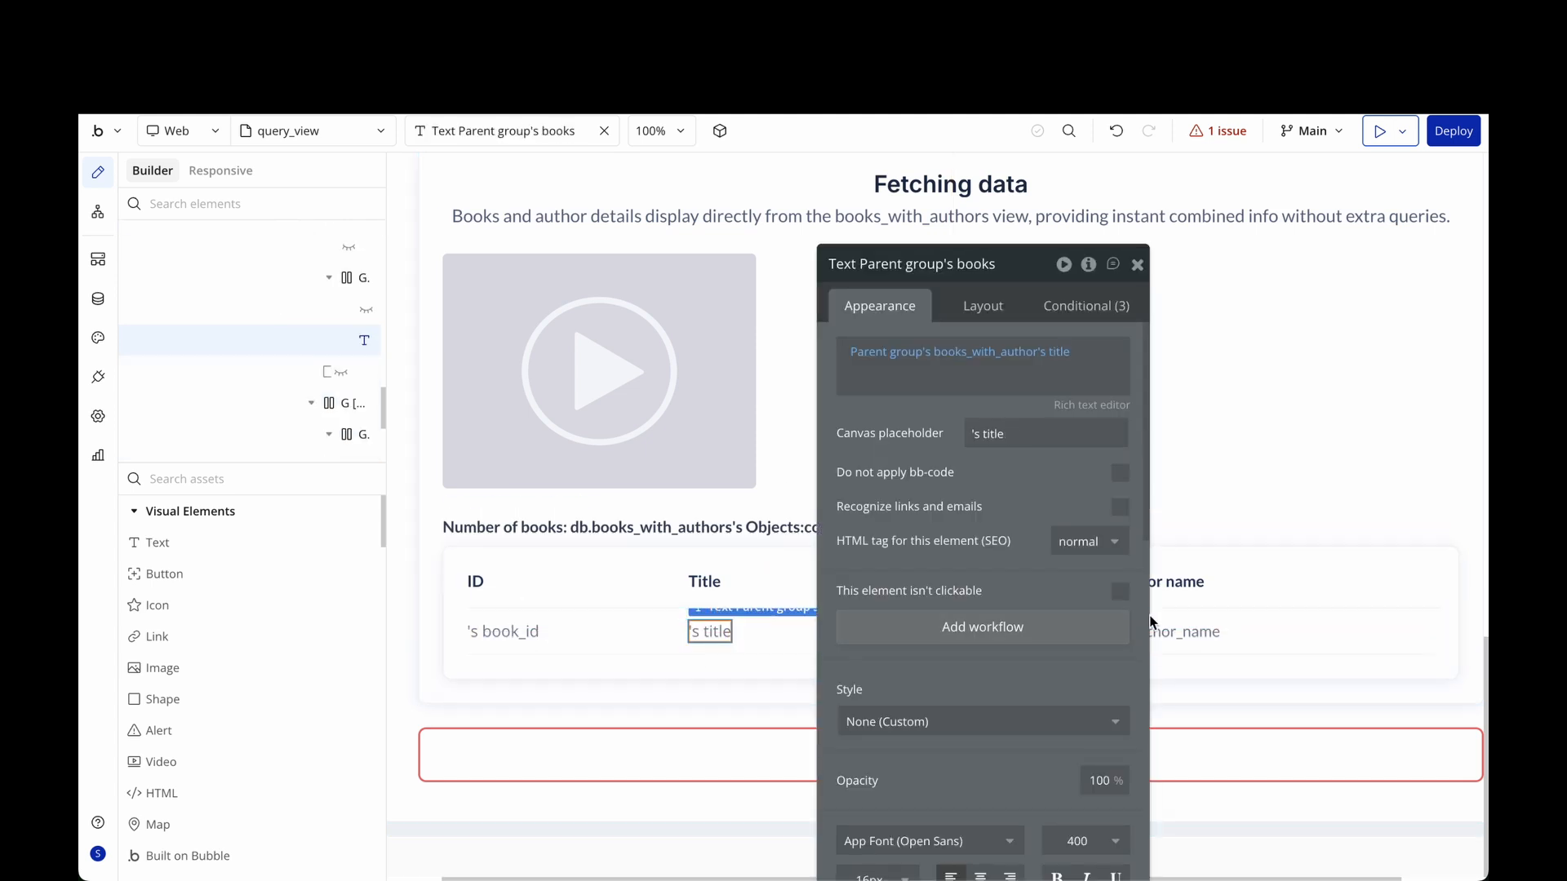
click(1177, 632)
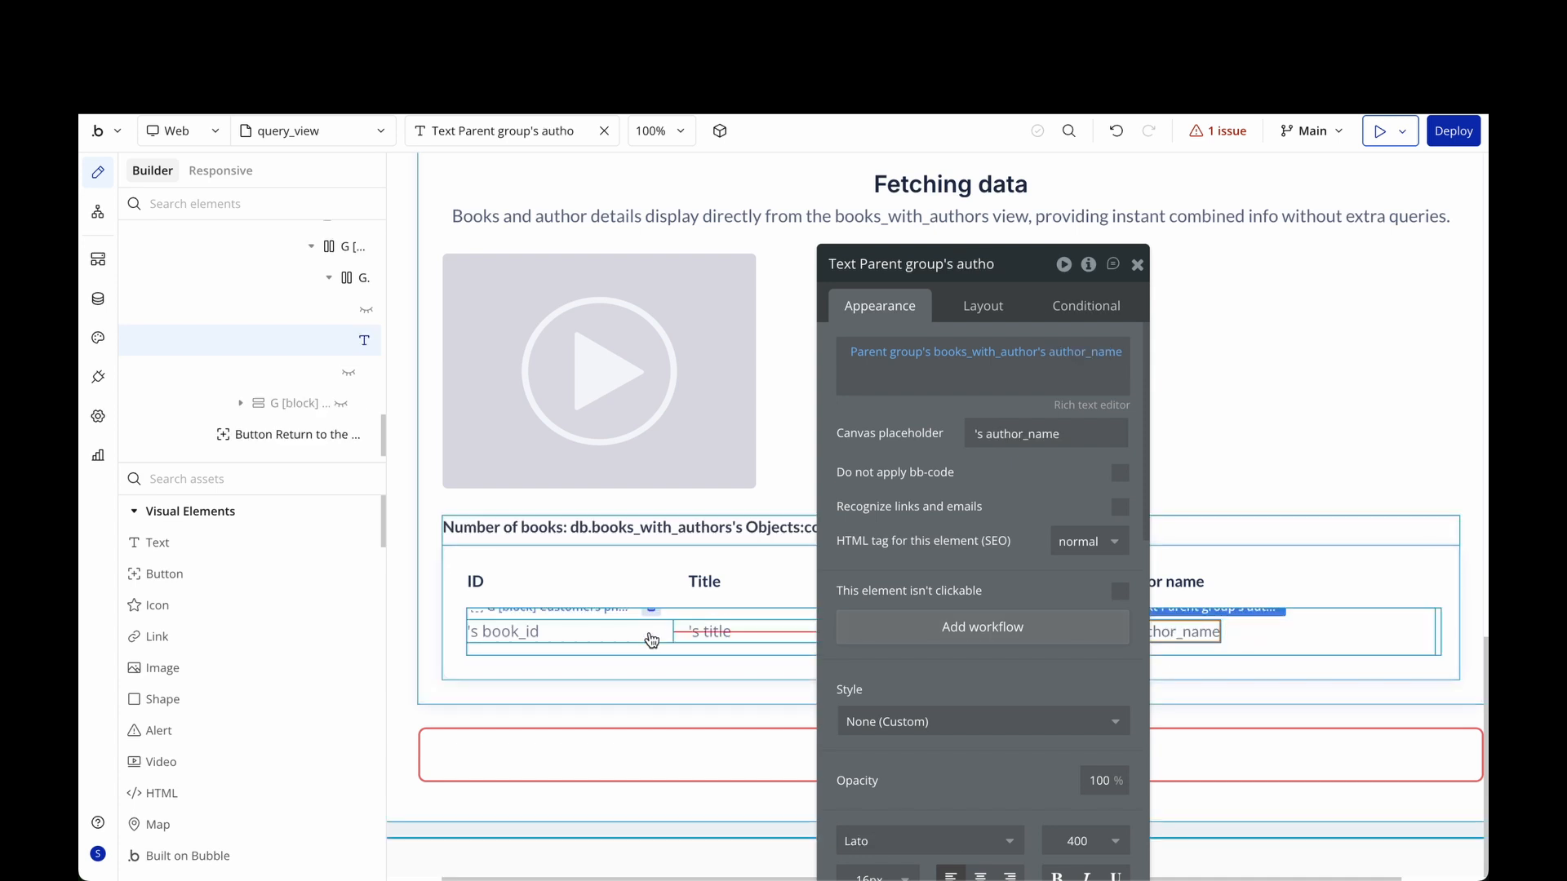
click(512, 632)
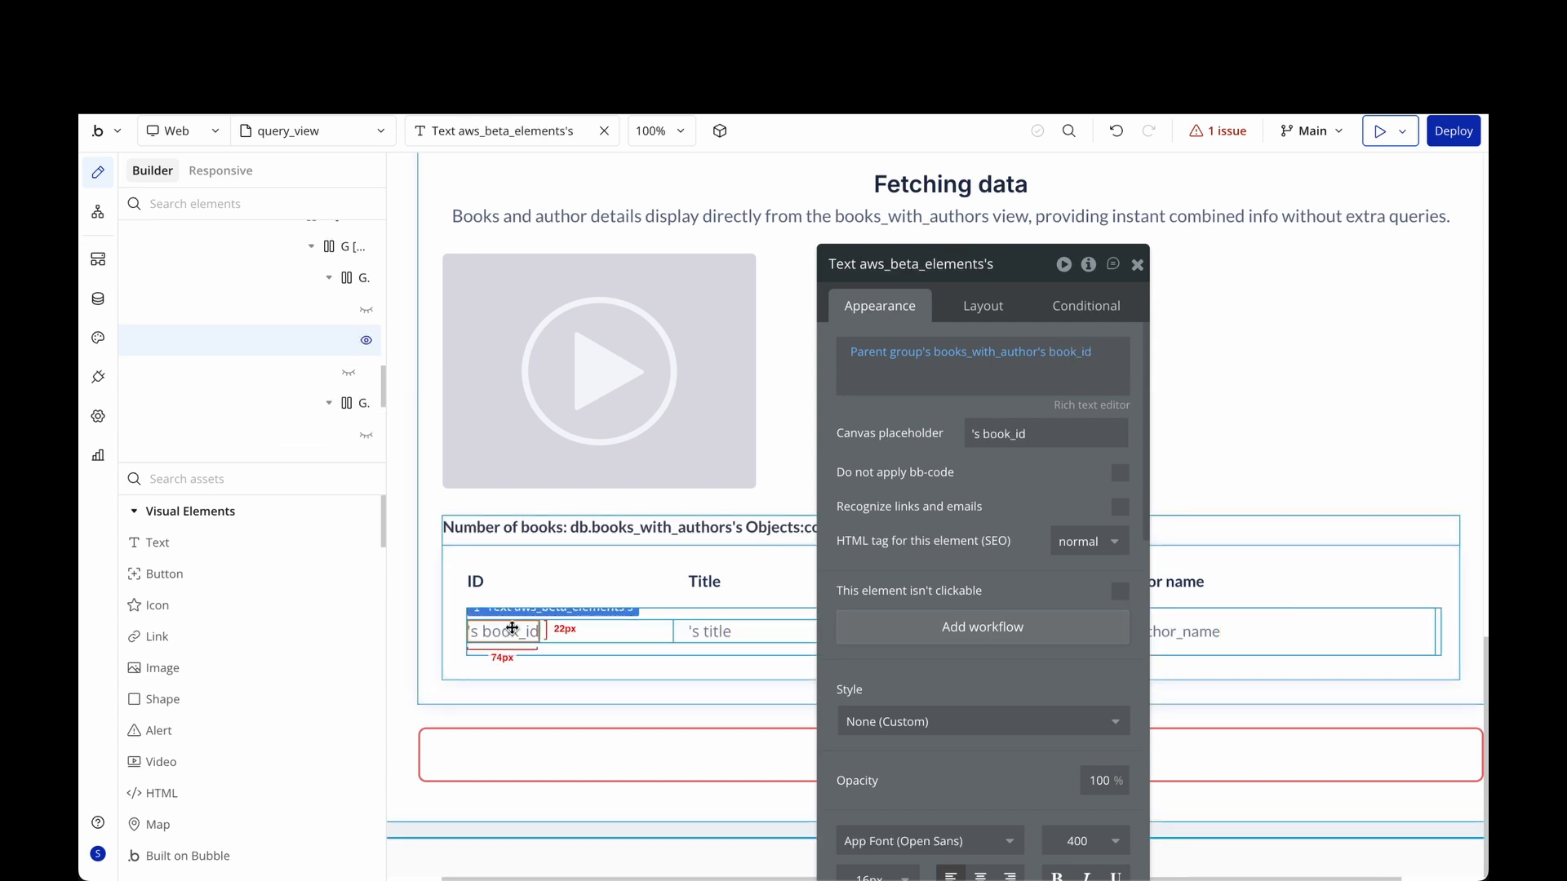
click(899, 355)
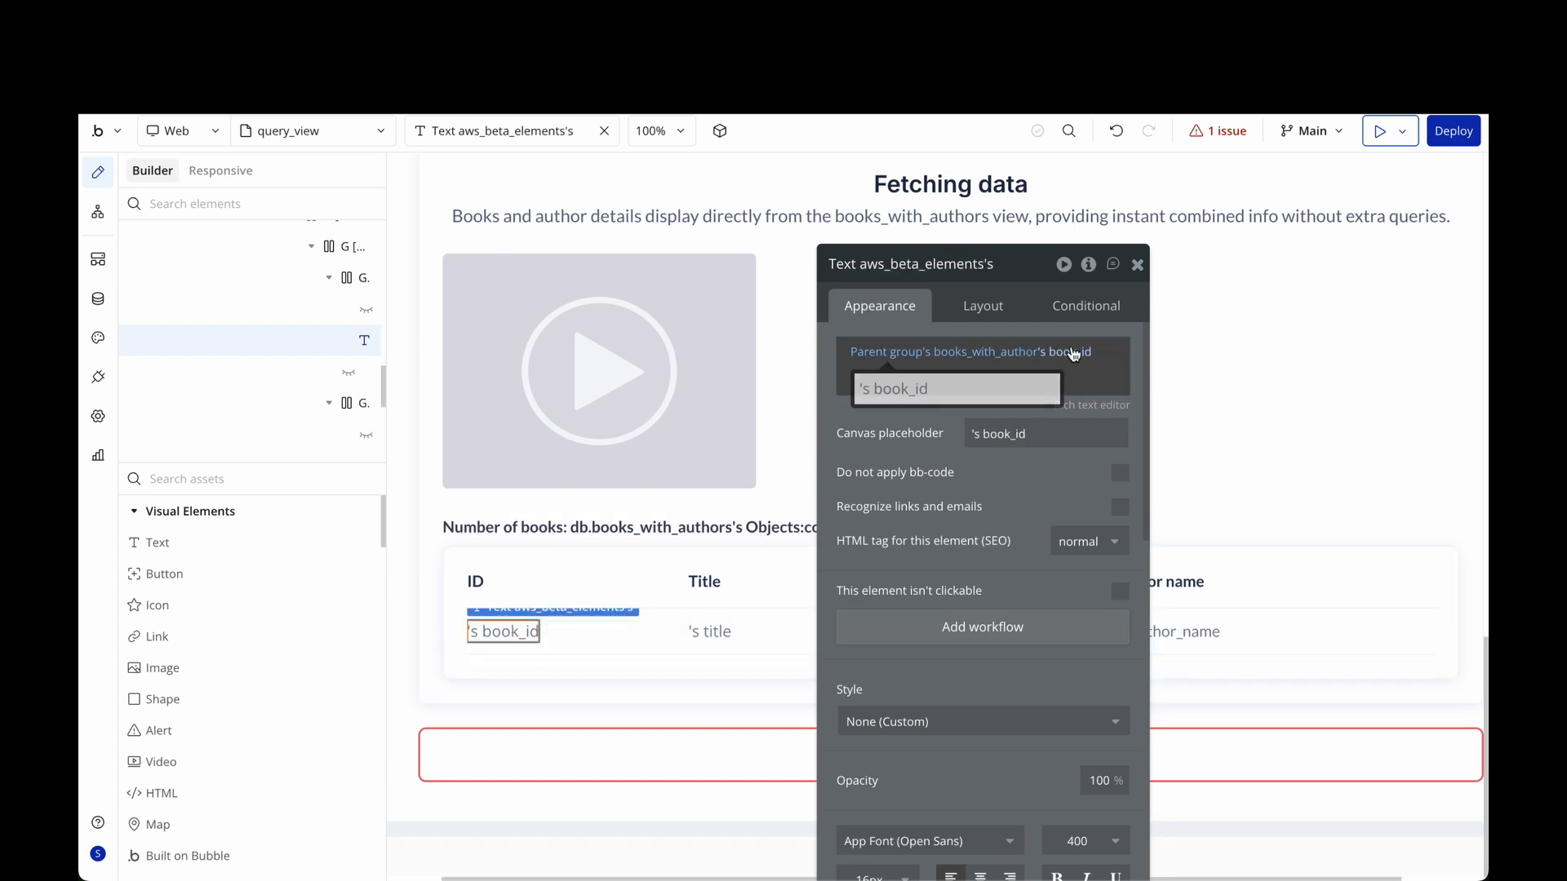
click(710, 632)
click(924, 357)
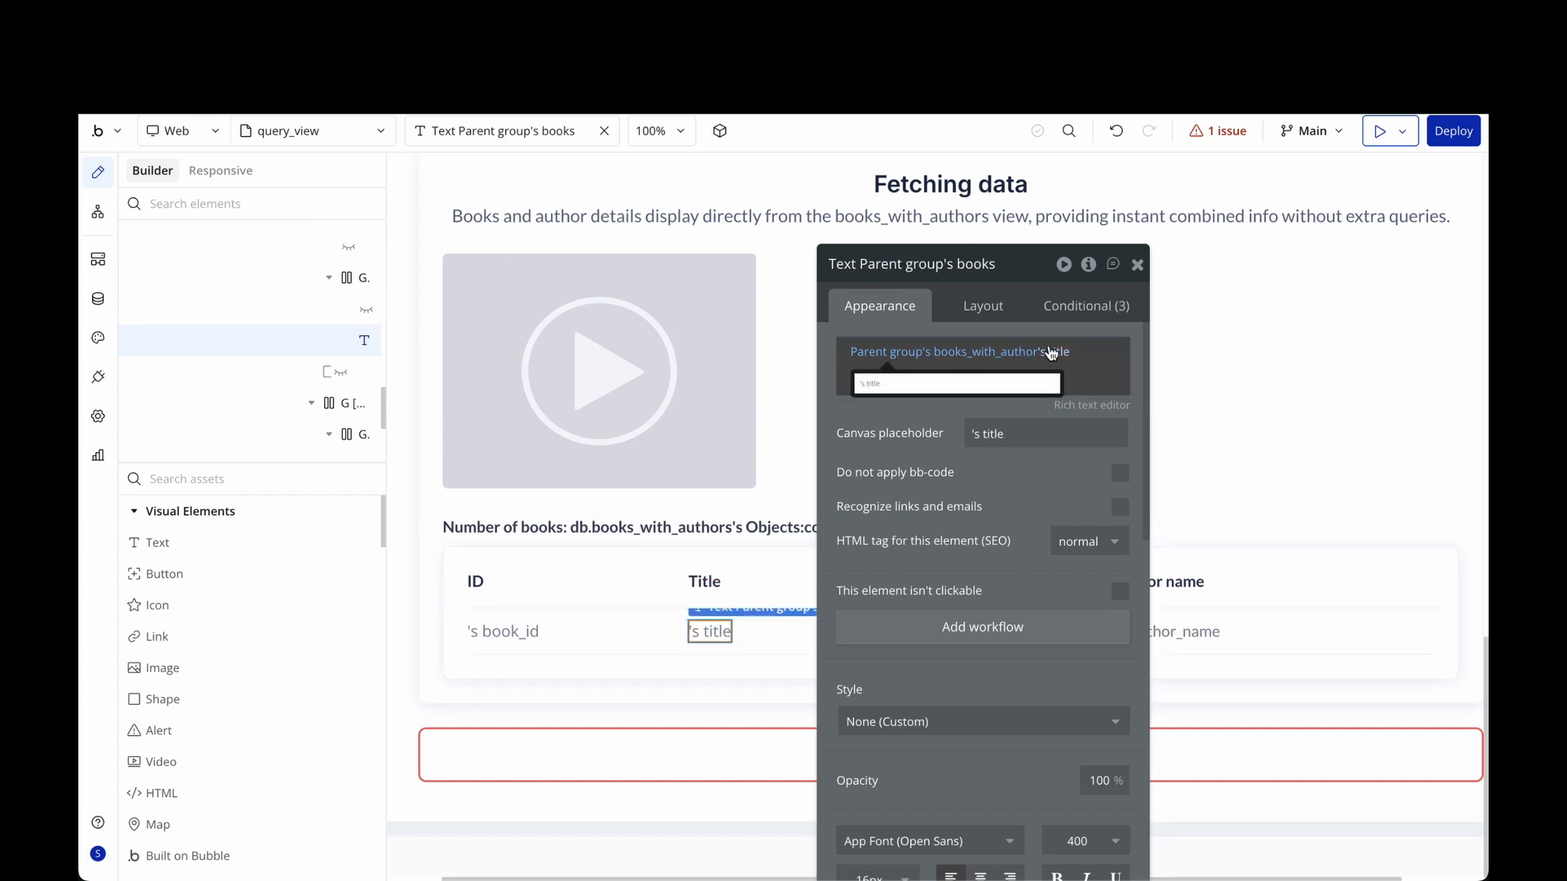
click(1165, 633)
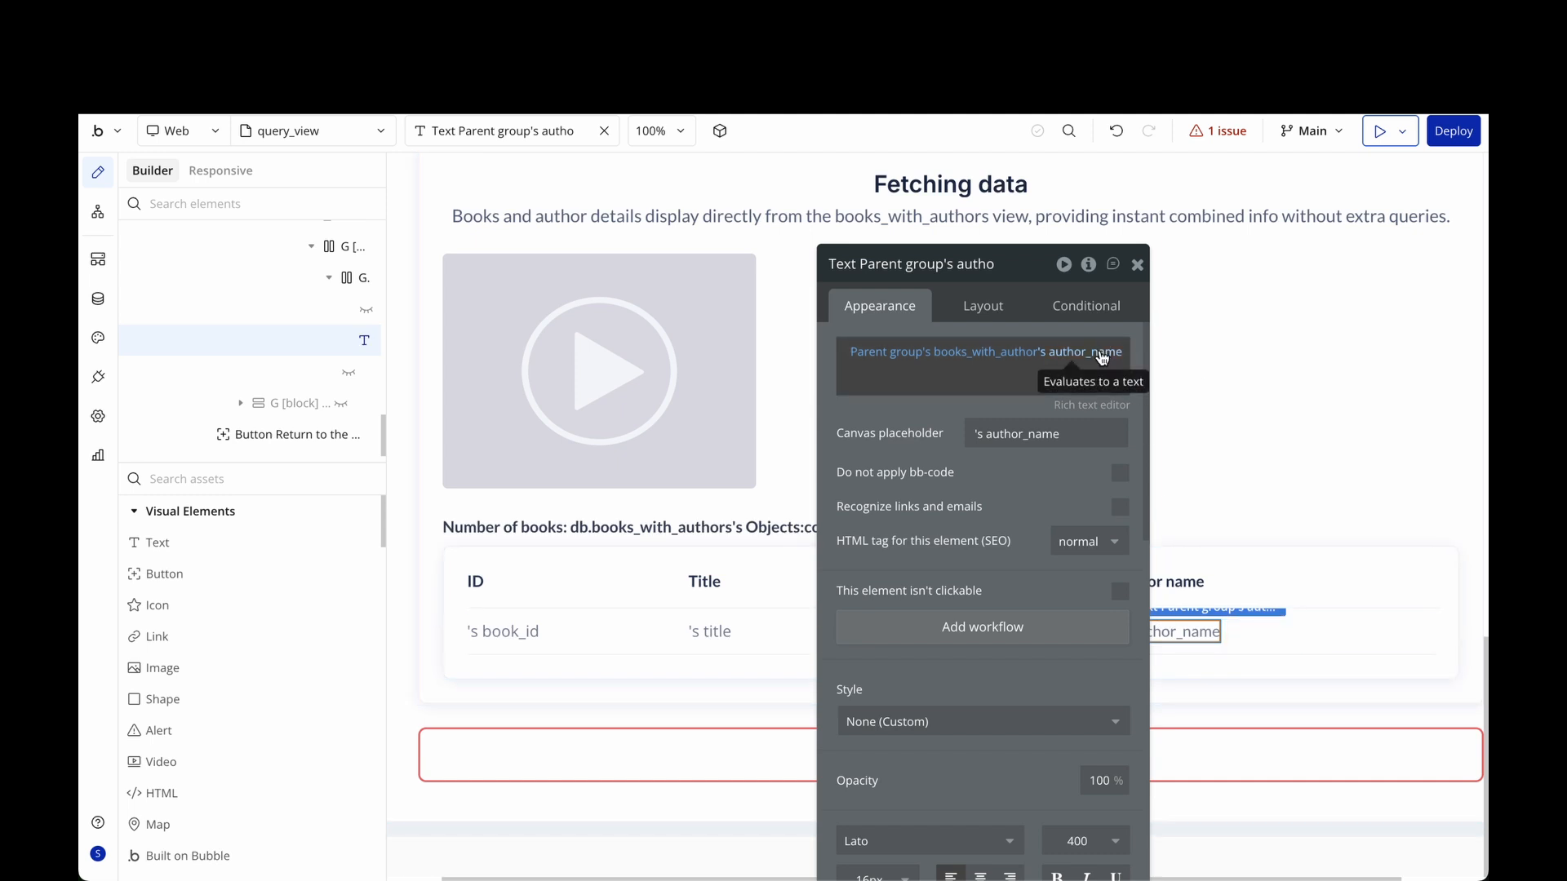
click(1138, 265)
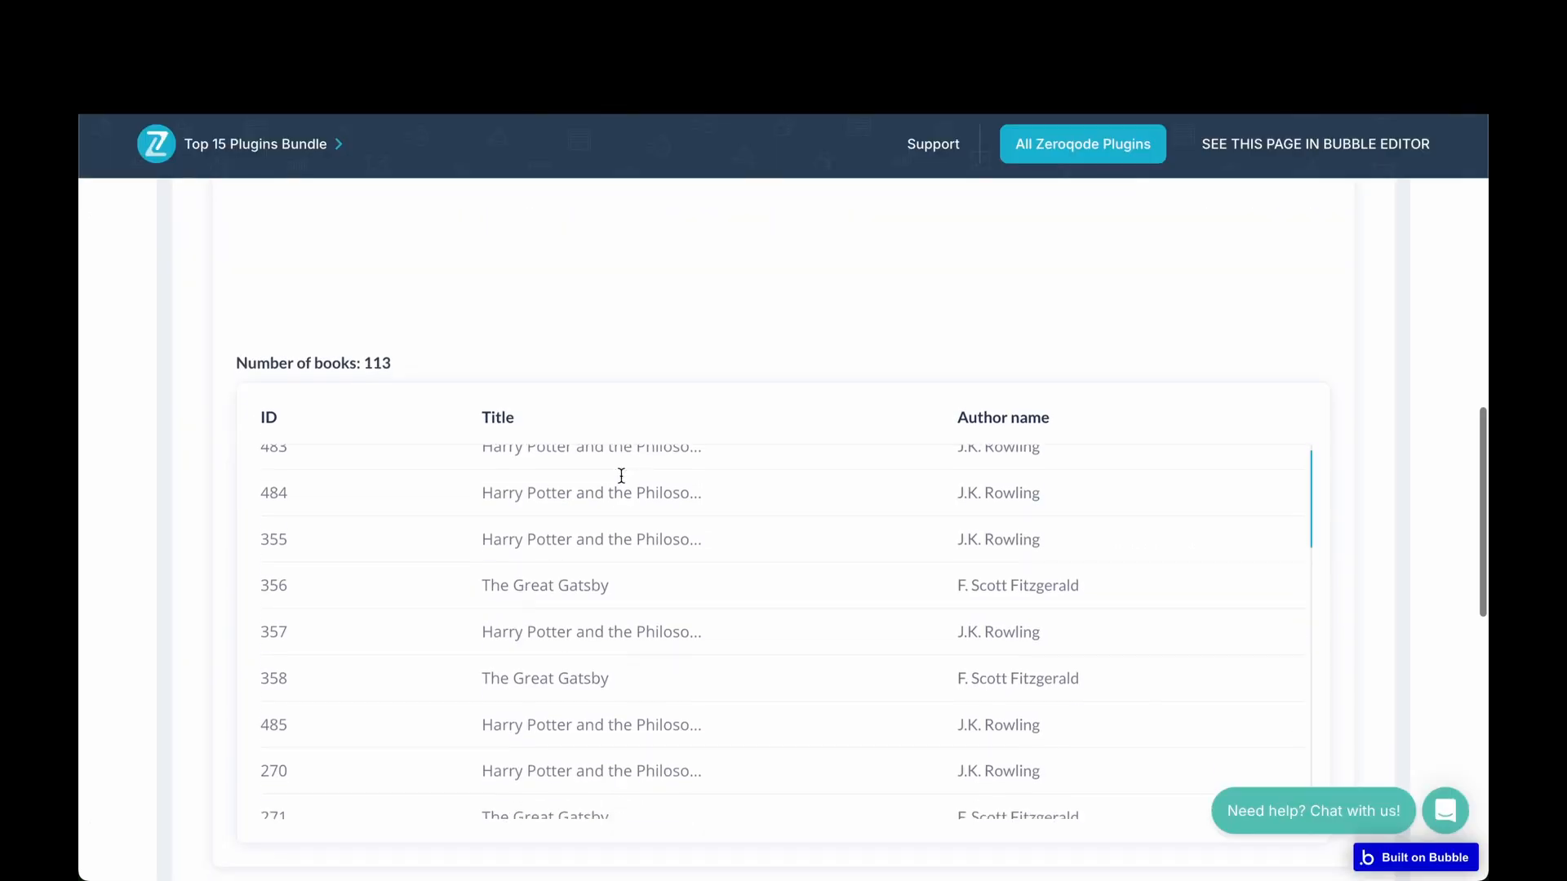
Scroll the live books table and highlight the ID and Title headings and several titles, including The Great Gatsby.
scroll(621, 476, down, 1)
scroll(621, 475, up, 2)
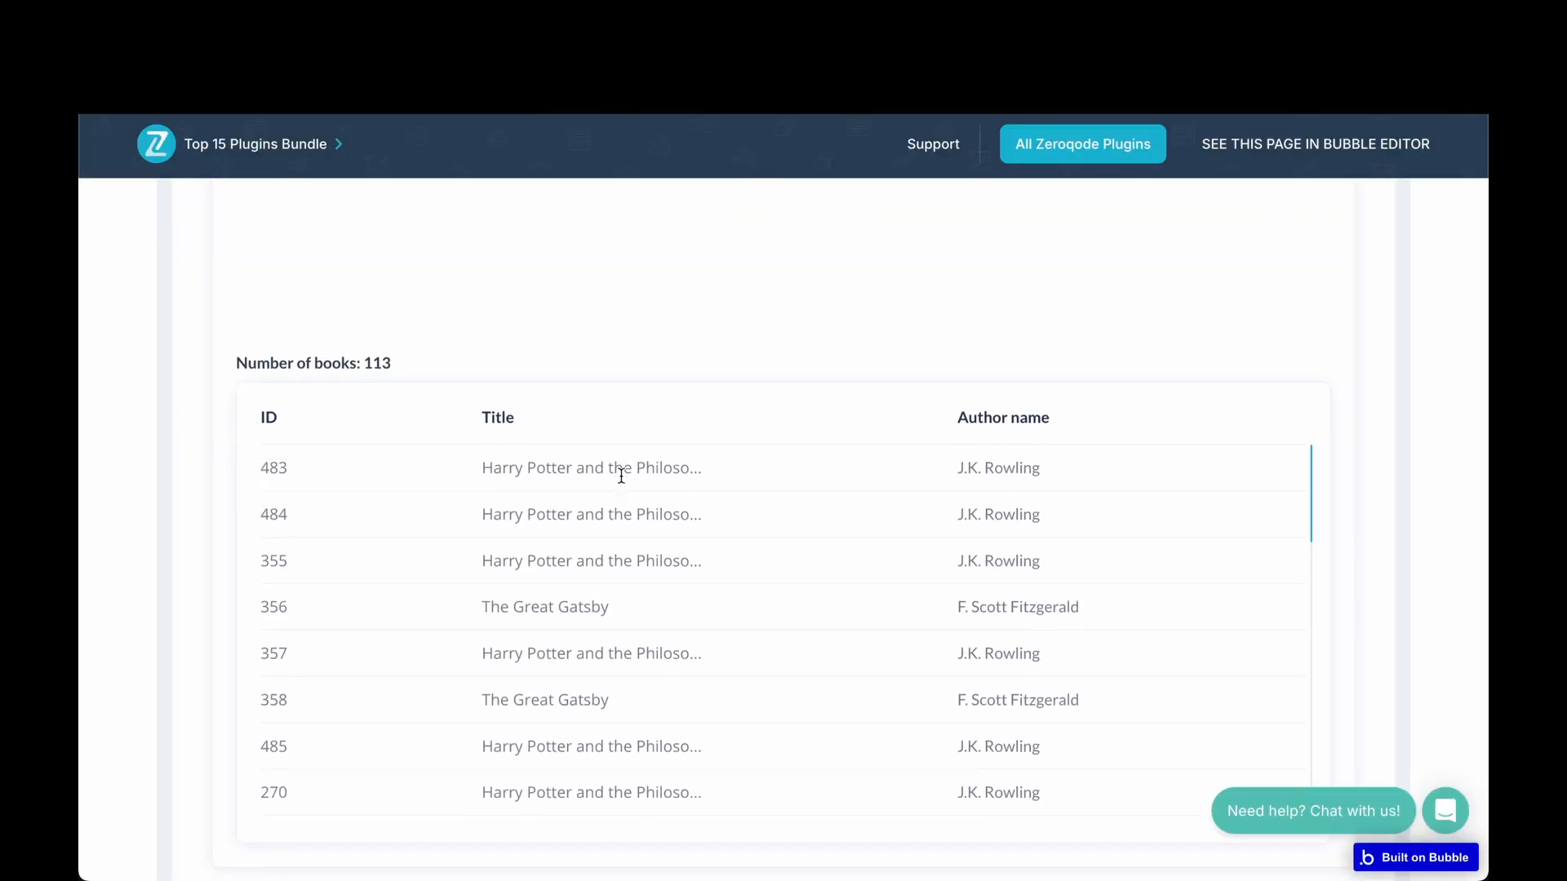
scroll(664, 601, down, 1)
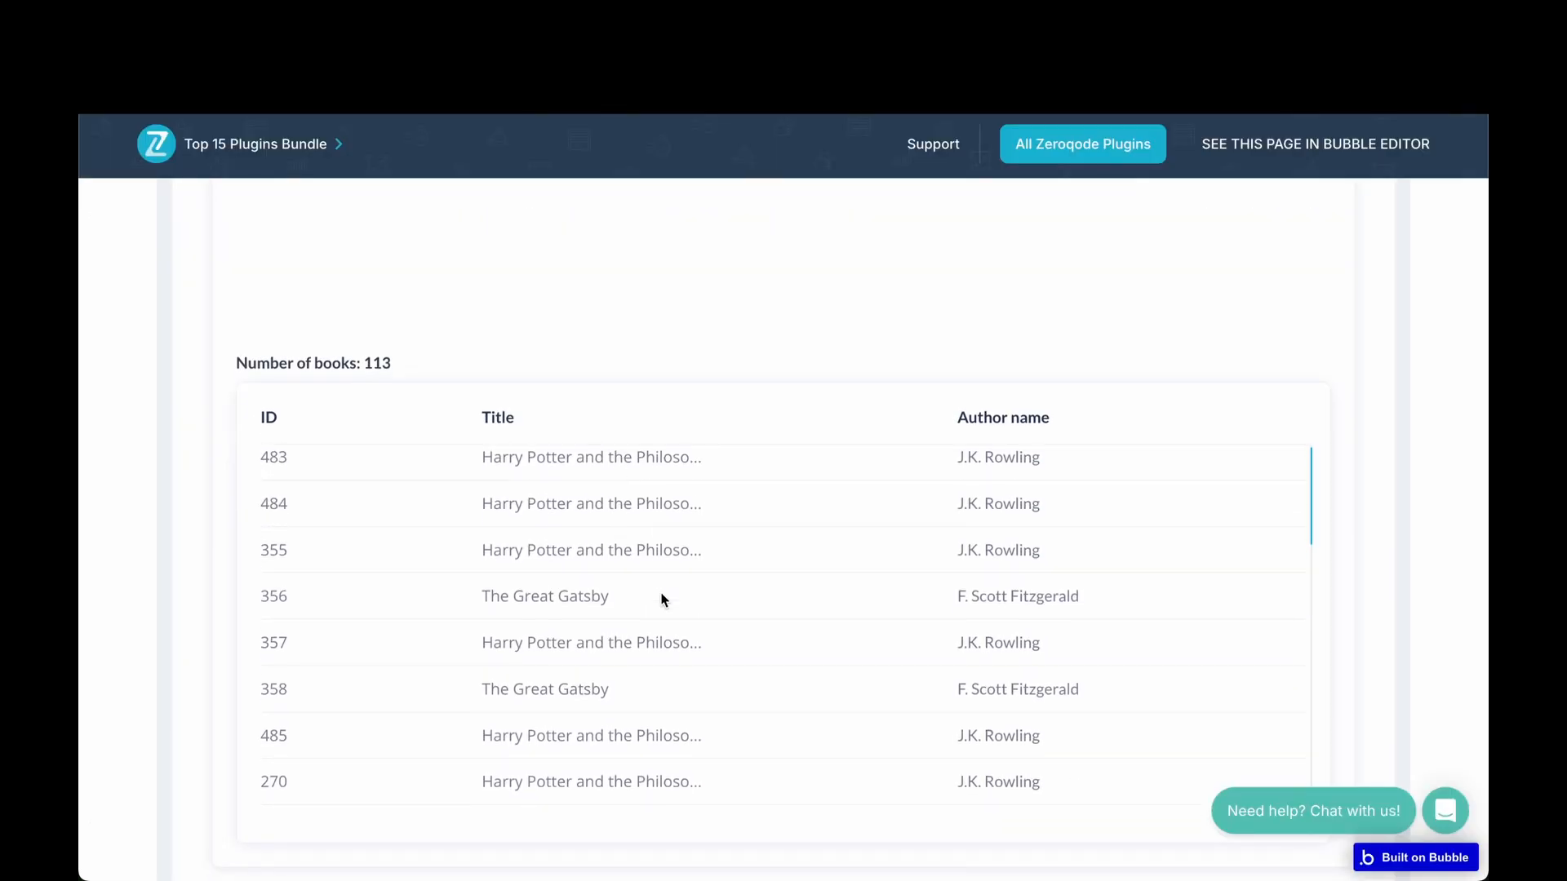
scroll(664, 601, down, 1)
drag(261, 421, 282, 543)
drag(519, 417, 482, 417)
drag(495, 489, 650, 493)
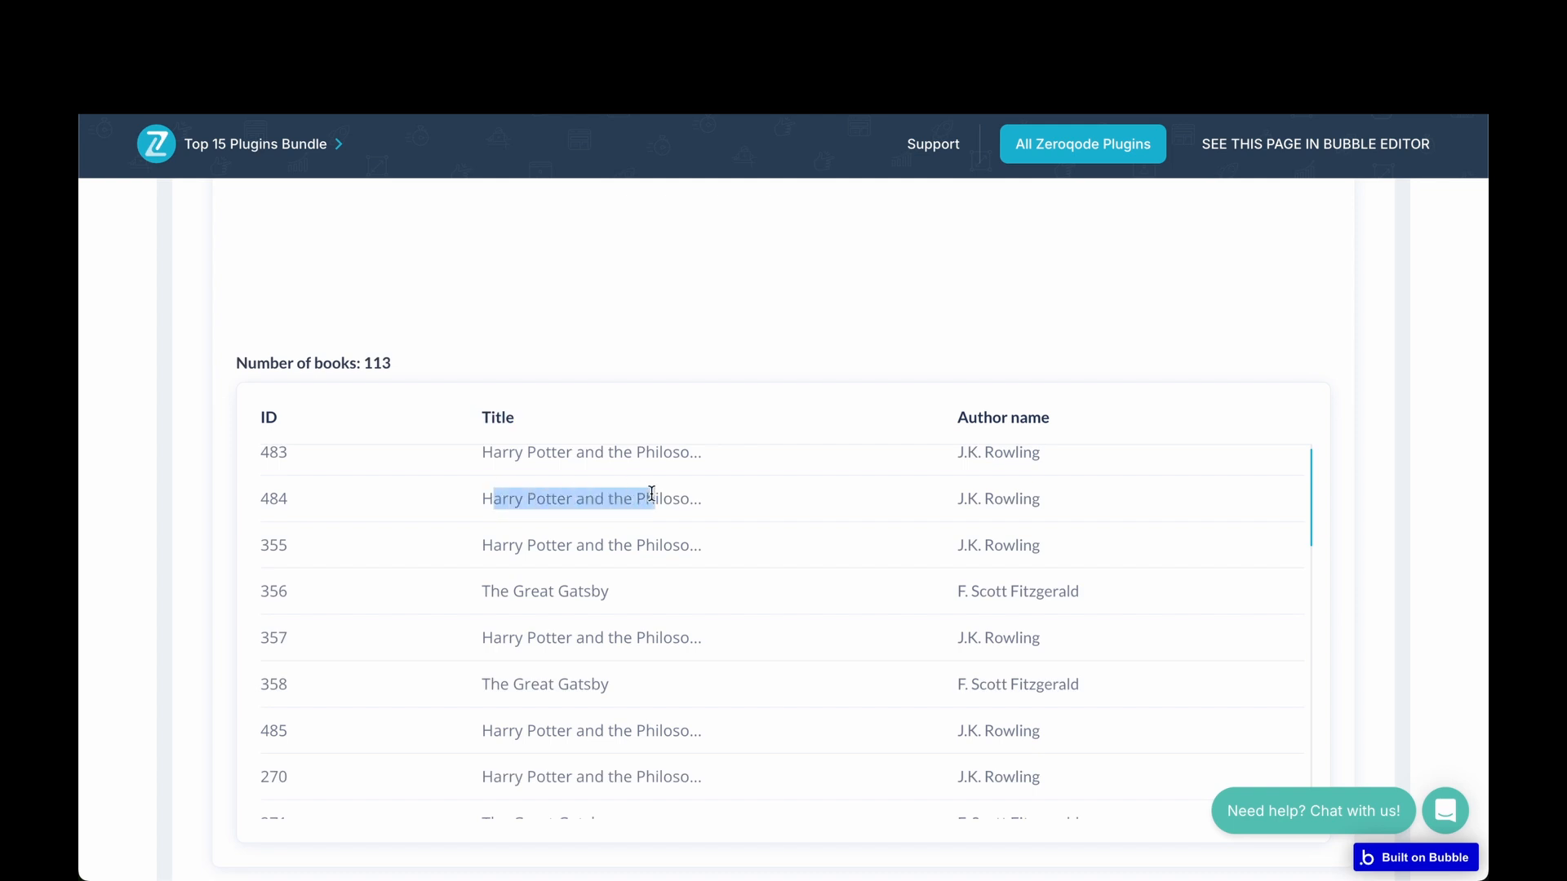
drag(510, 545, 582, 551)
drag(509, 592, 569, 596)
Highlight the Author name heading and the author names in rows 355 and 357, then scroll further down the list.
scroll(543, 679, down, 1)
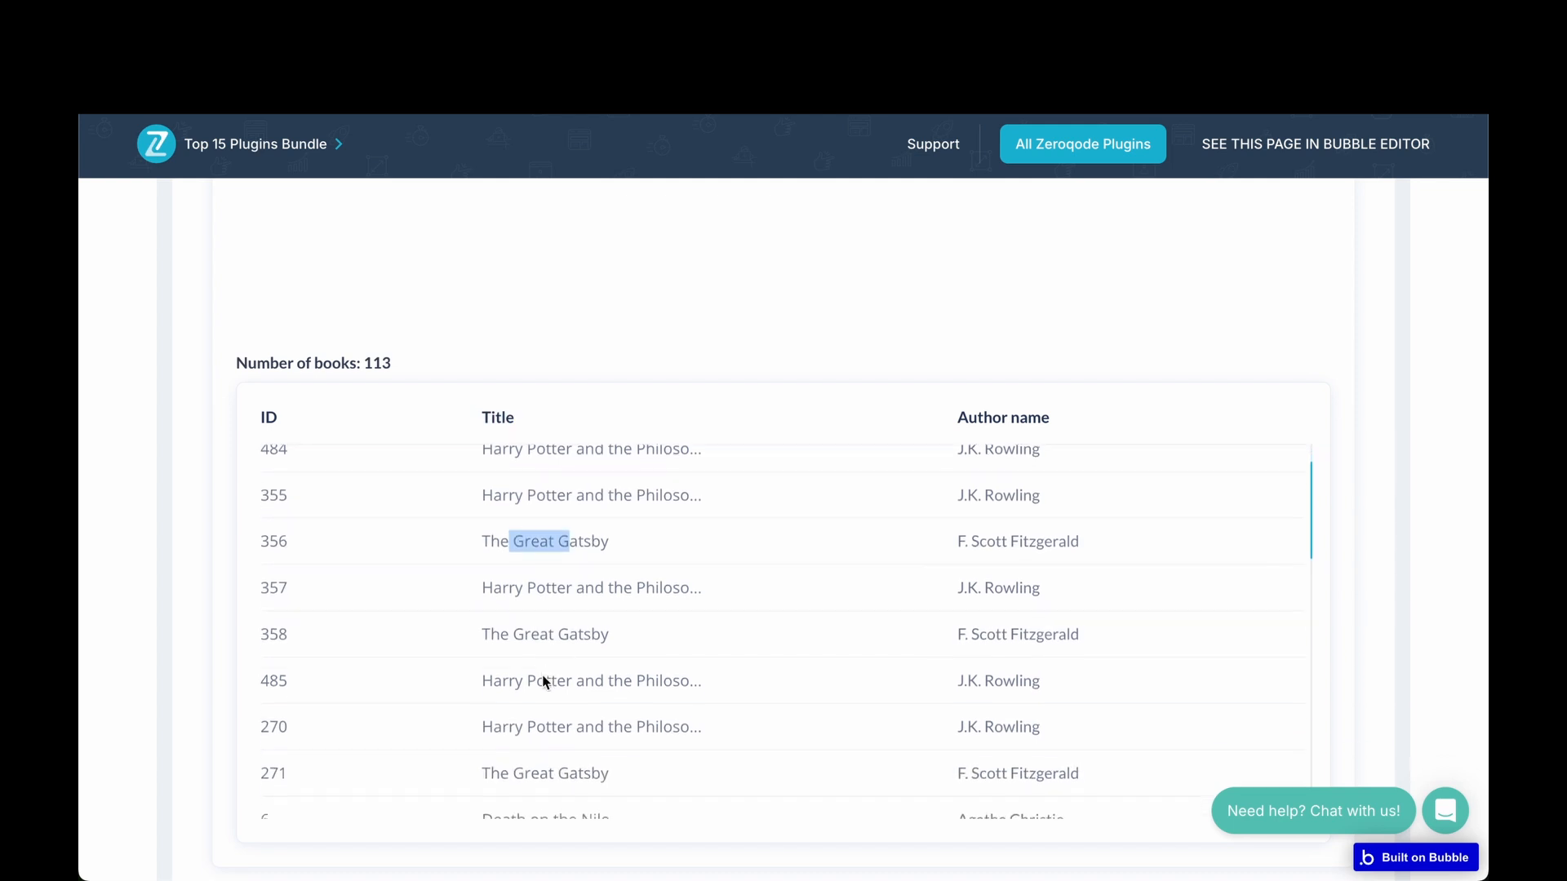
drag(1086, 416, 963, 412)
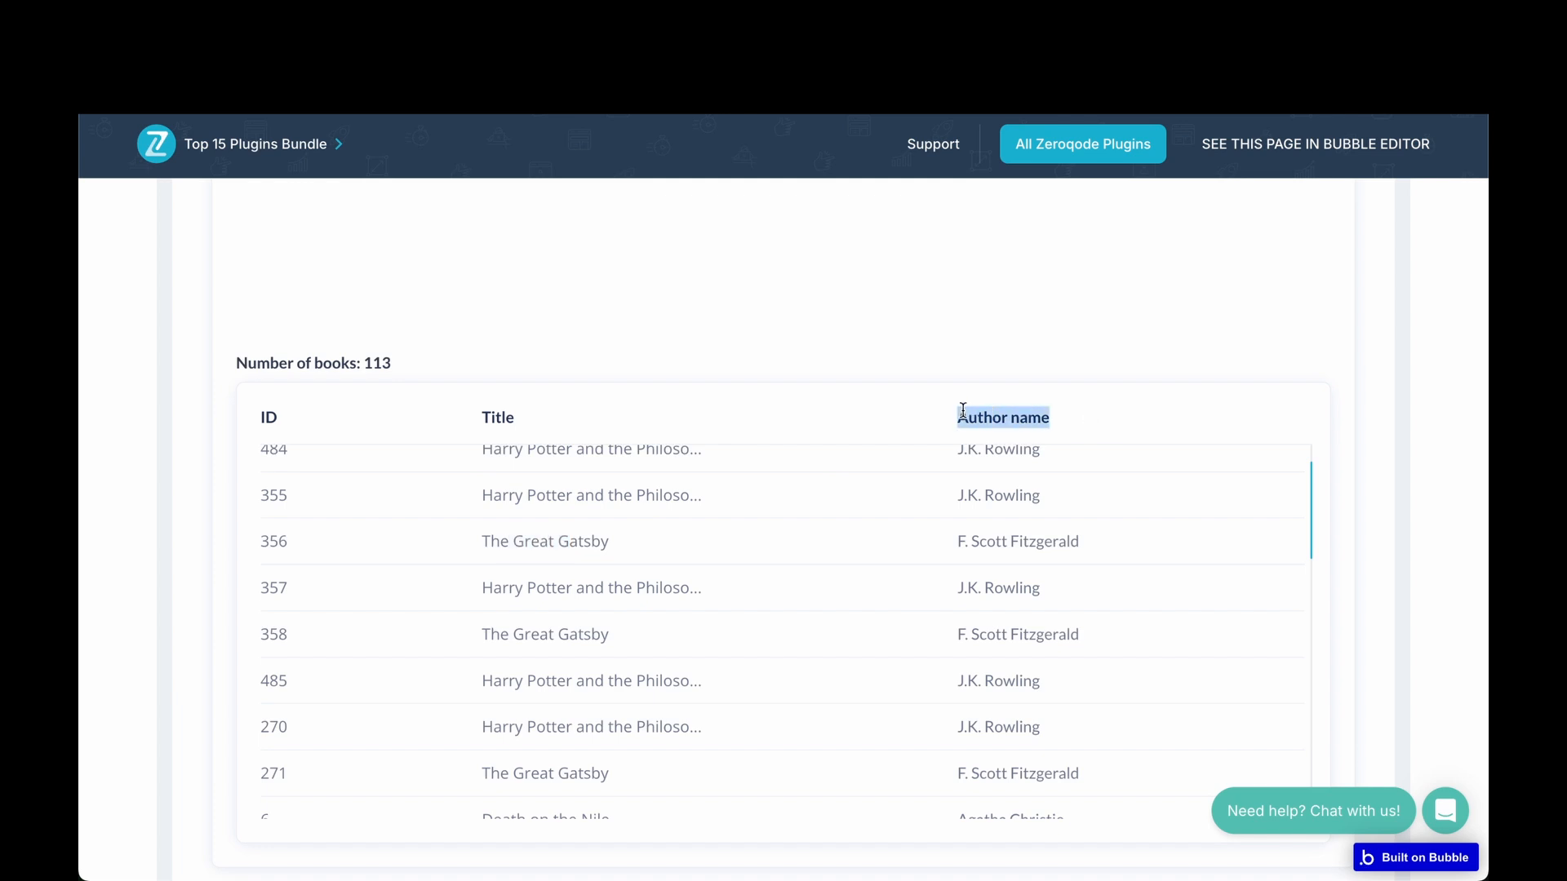
drag(956, 495, 1052, 497)
drag(979, 589, 1028, 589)
scroll(1028, 589, down, 10)
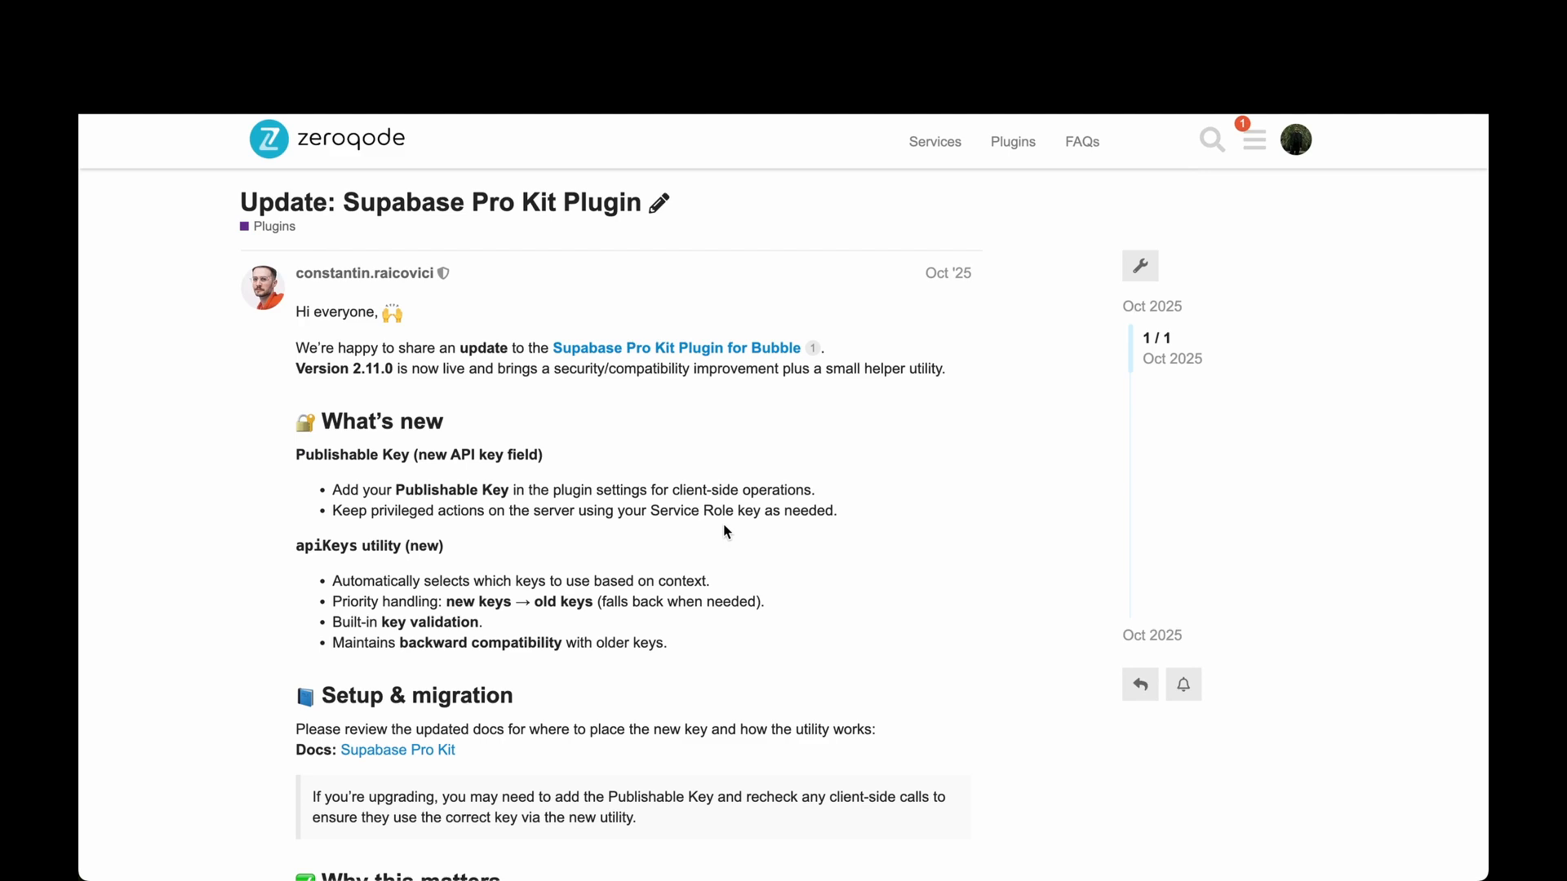
scroll(727, 532, down, 3)
scroll(723, 525, down, 5)
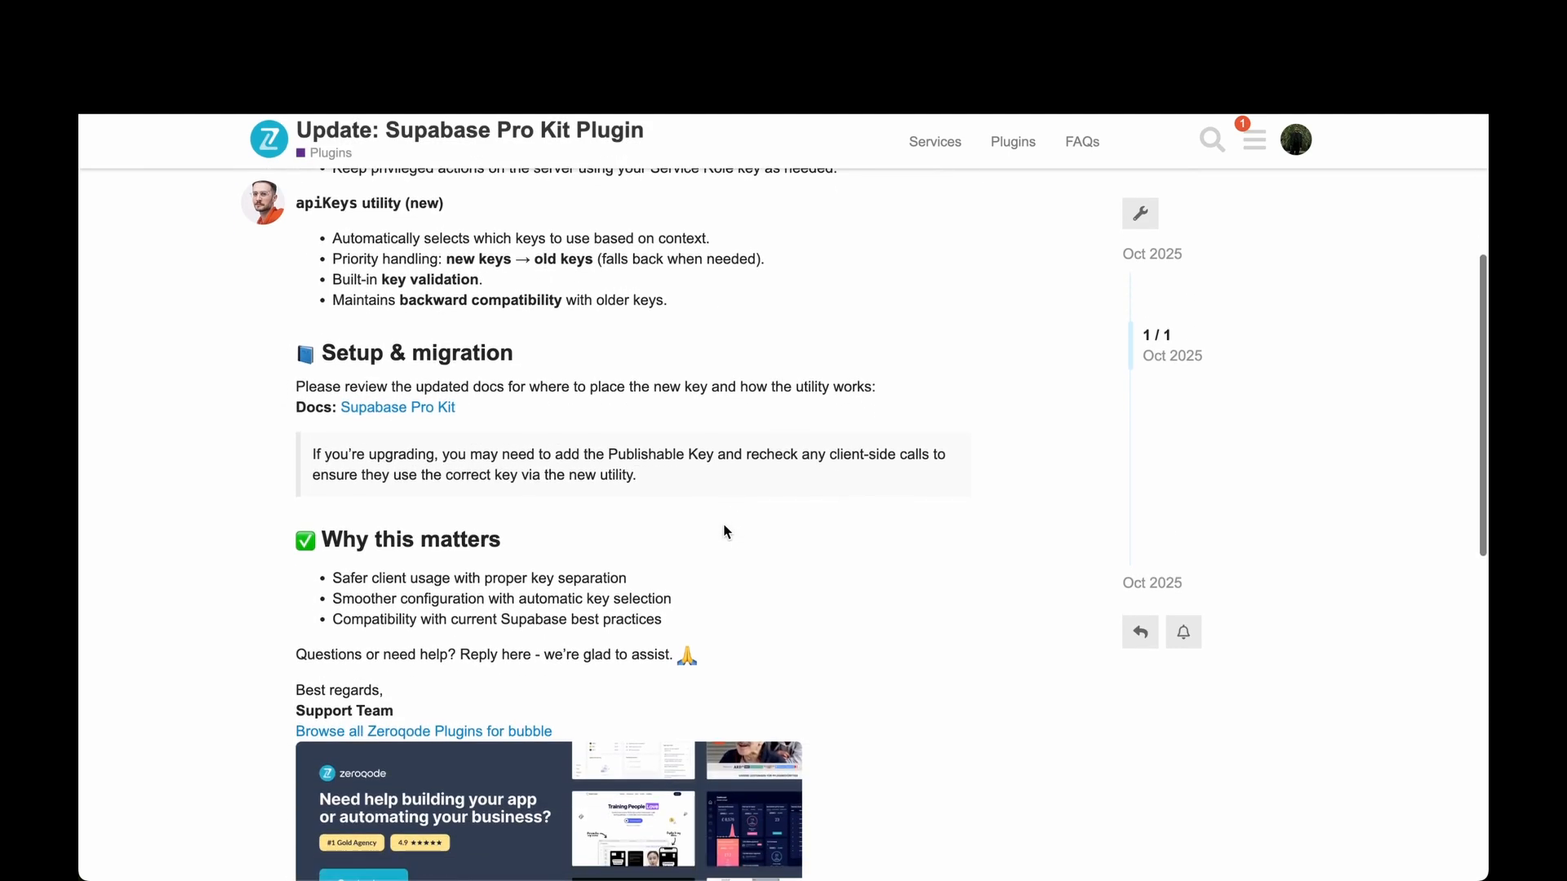
Scroll through the Supabase Pro Kit 2.11.0 update post and back up to its title.
scroll(724, 525, down, 2)
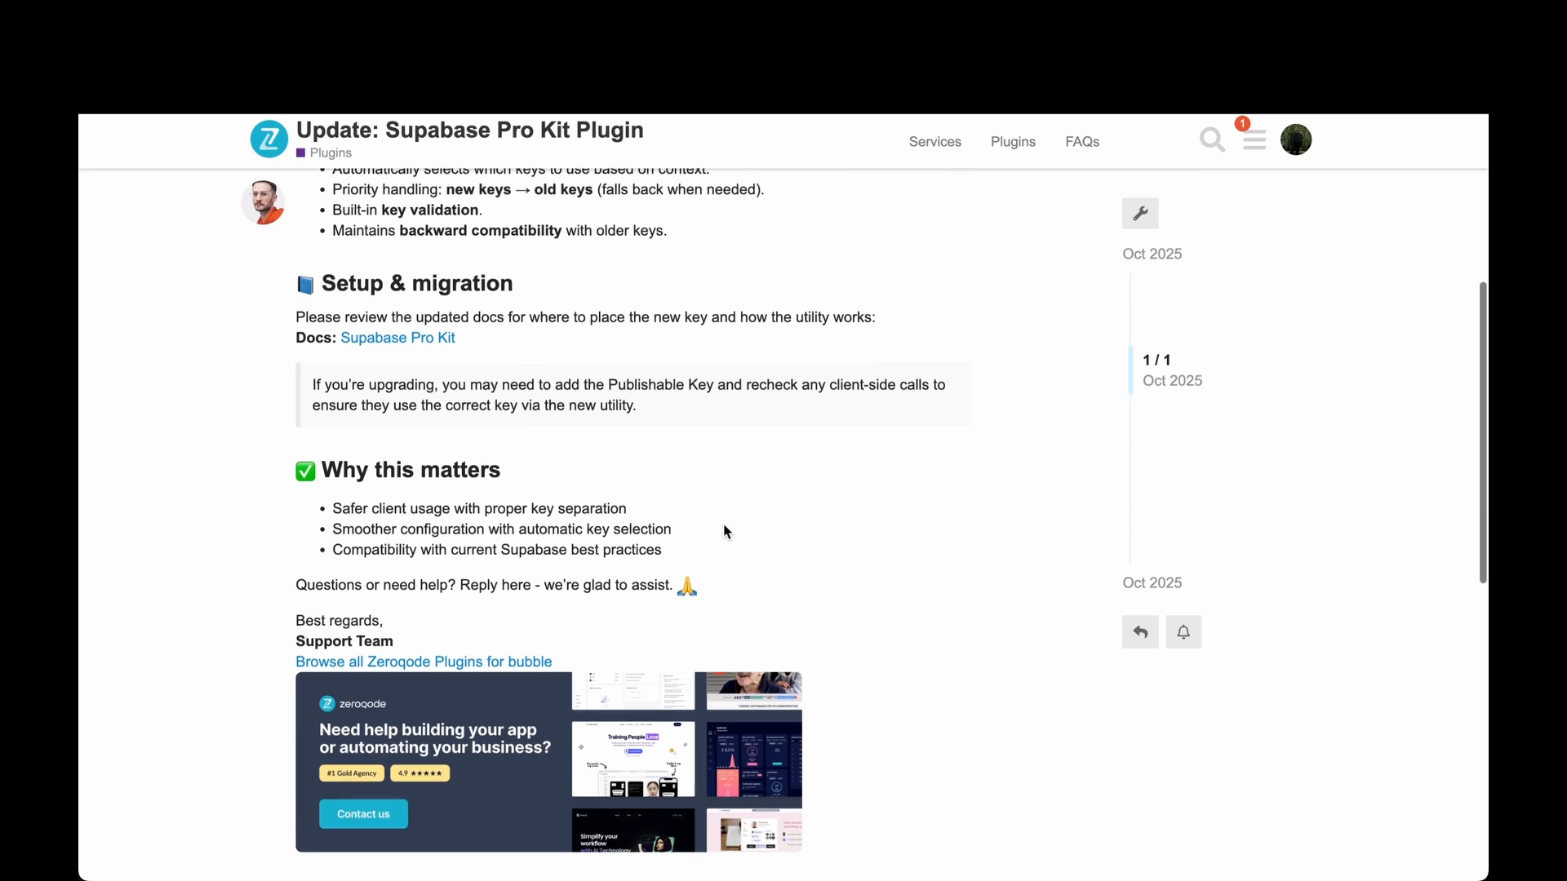
scroll(724, 532, up, 6)
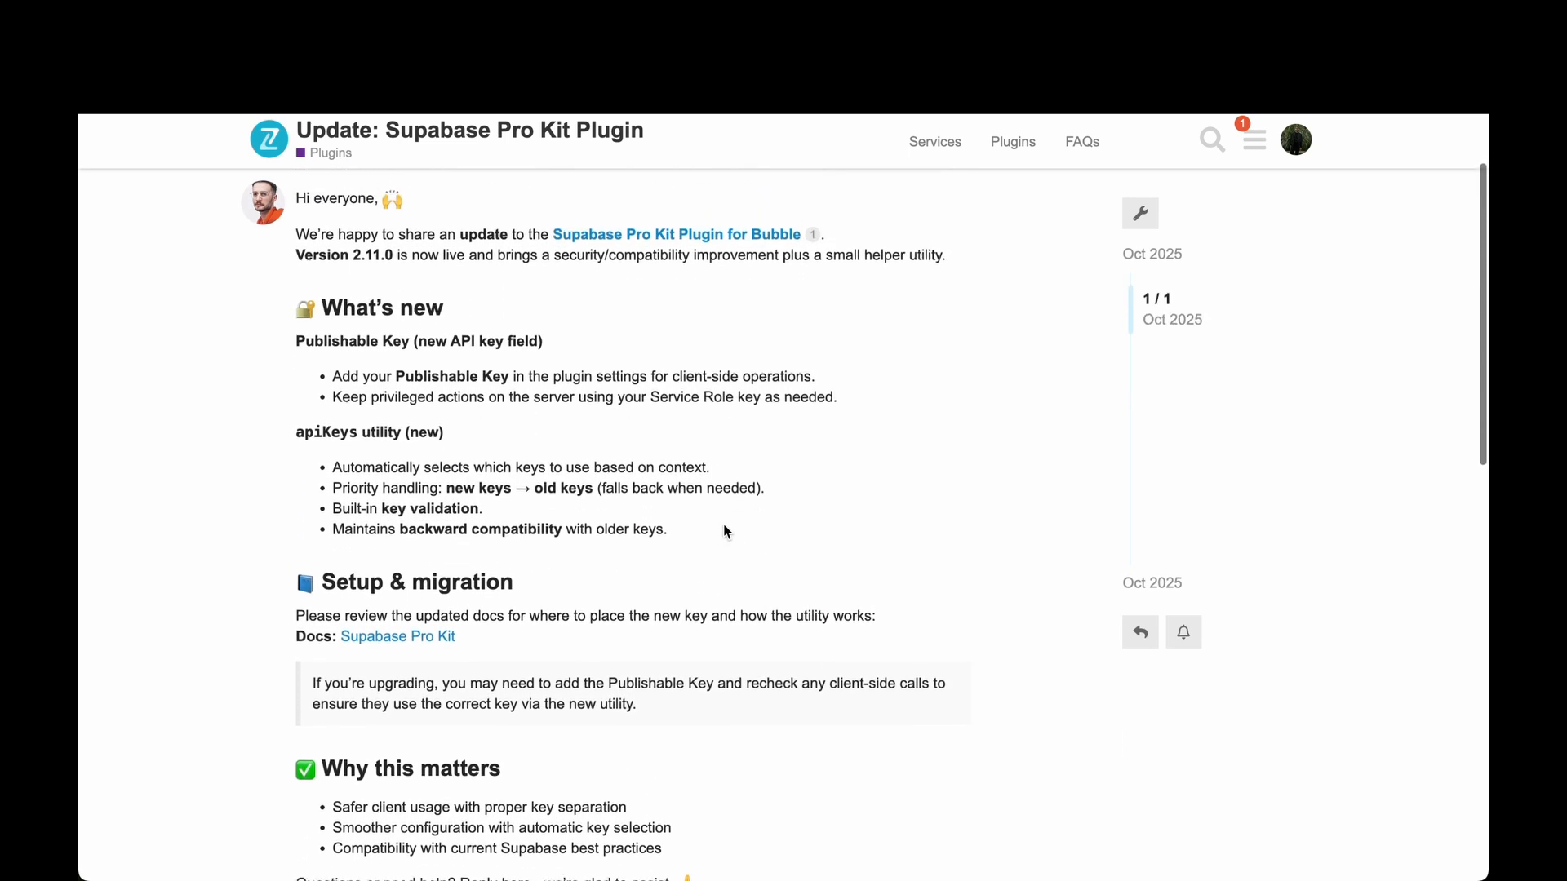
scroll(723, 531, up, 3)
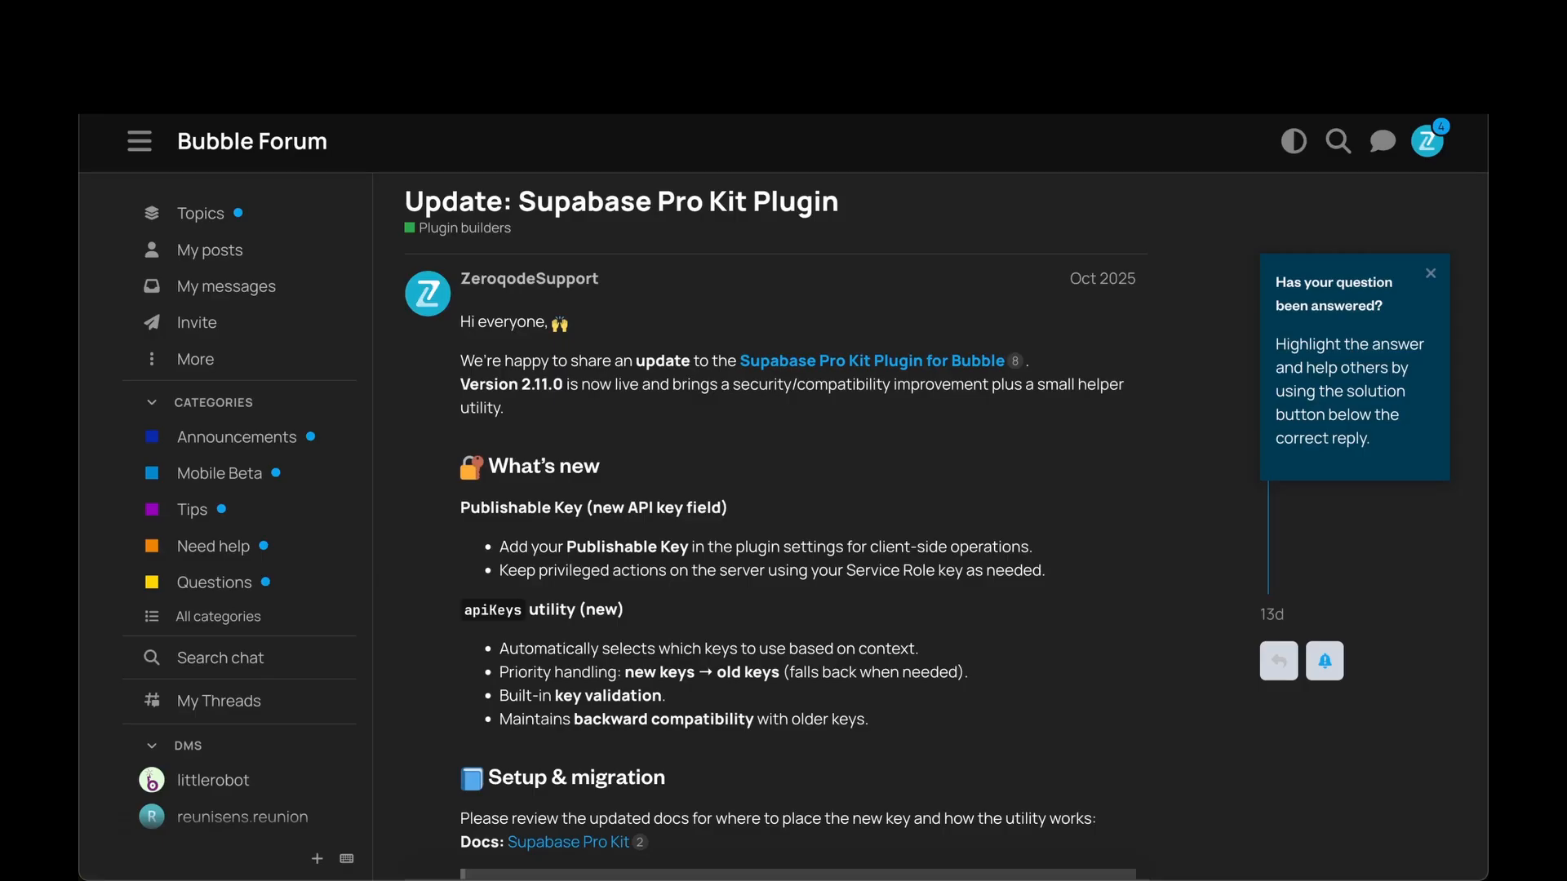
scroll(744, 204, down, 2)
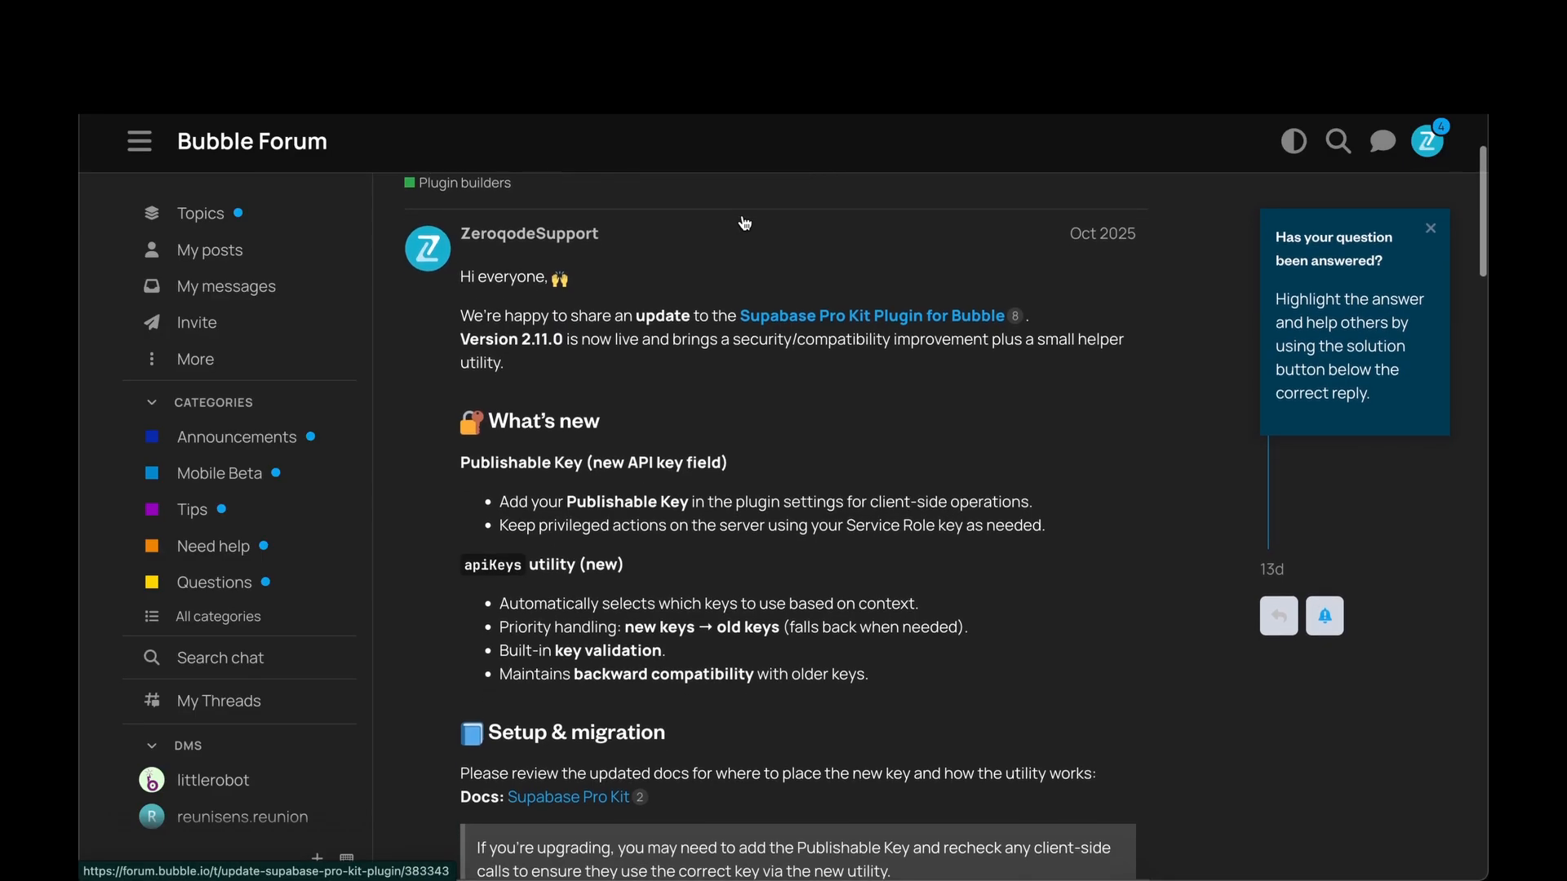
scroll(745, 223, down, 3)
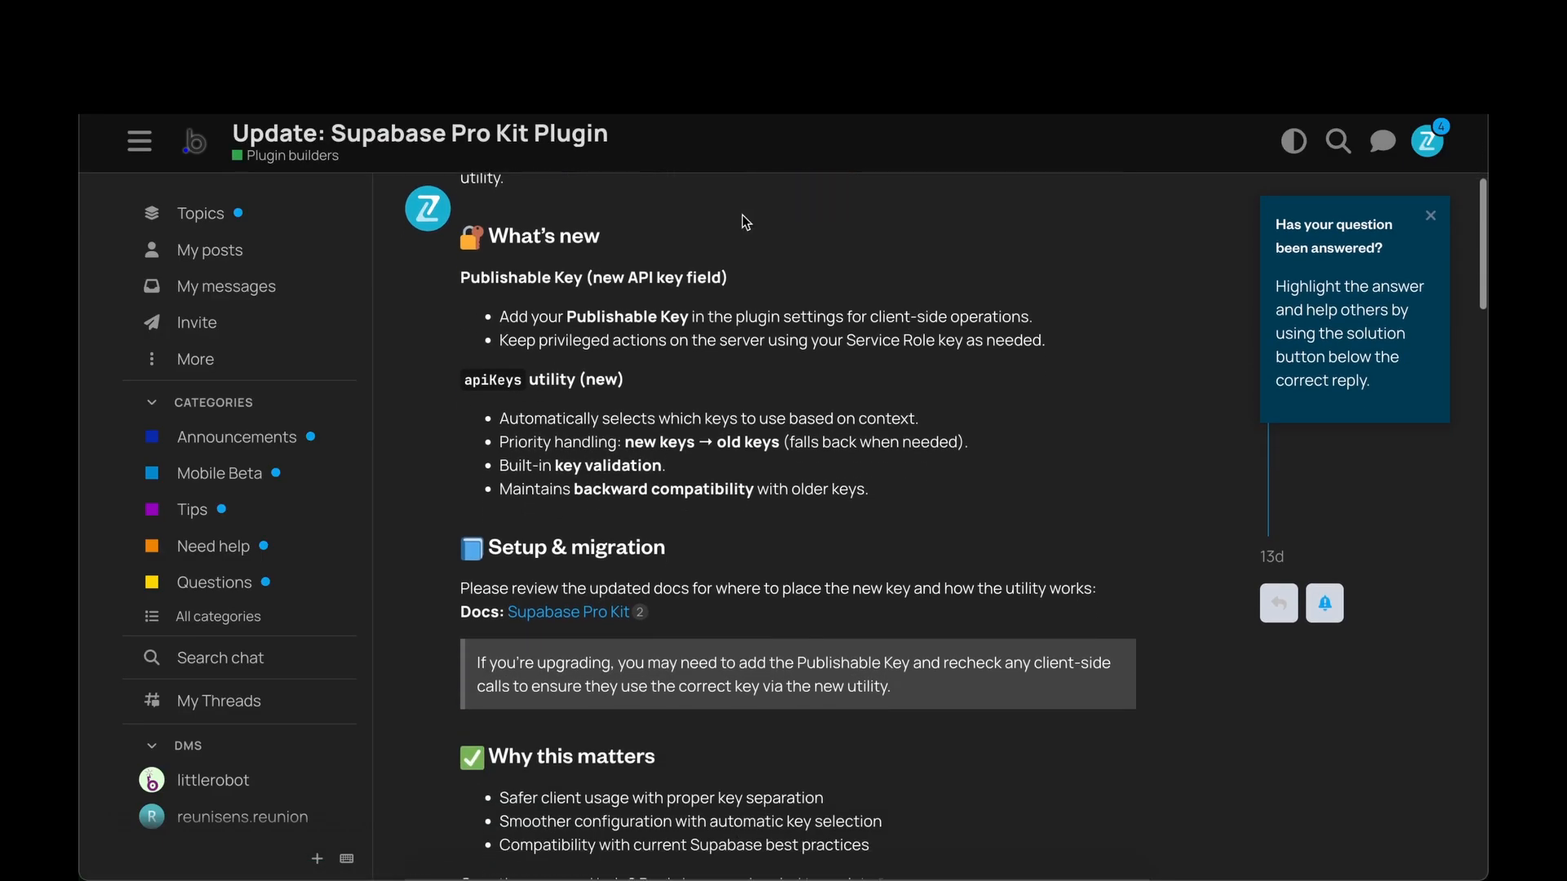
scroll(745, 222, down, 1)
scroll(745, 222, up, 2)
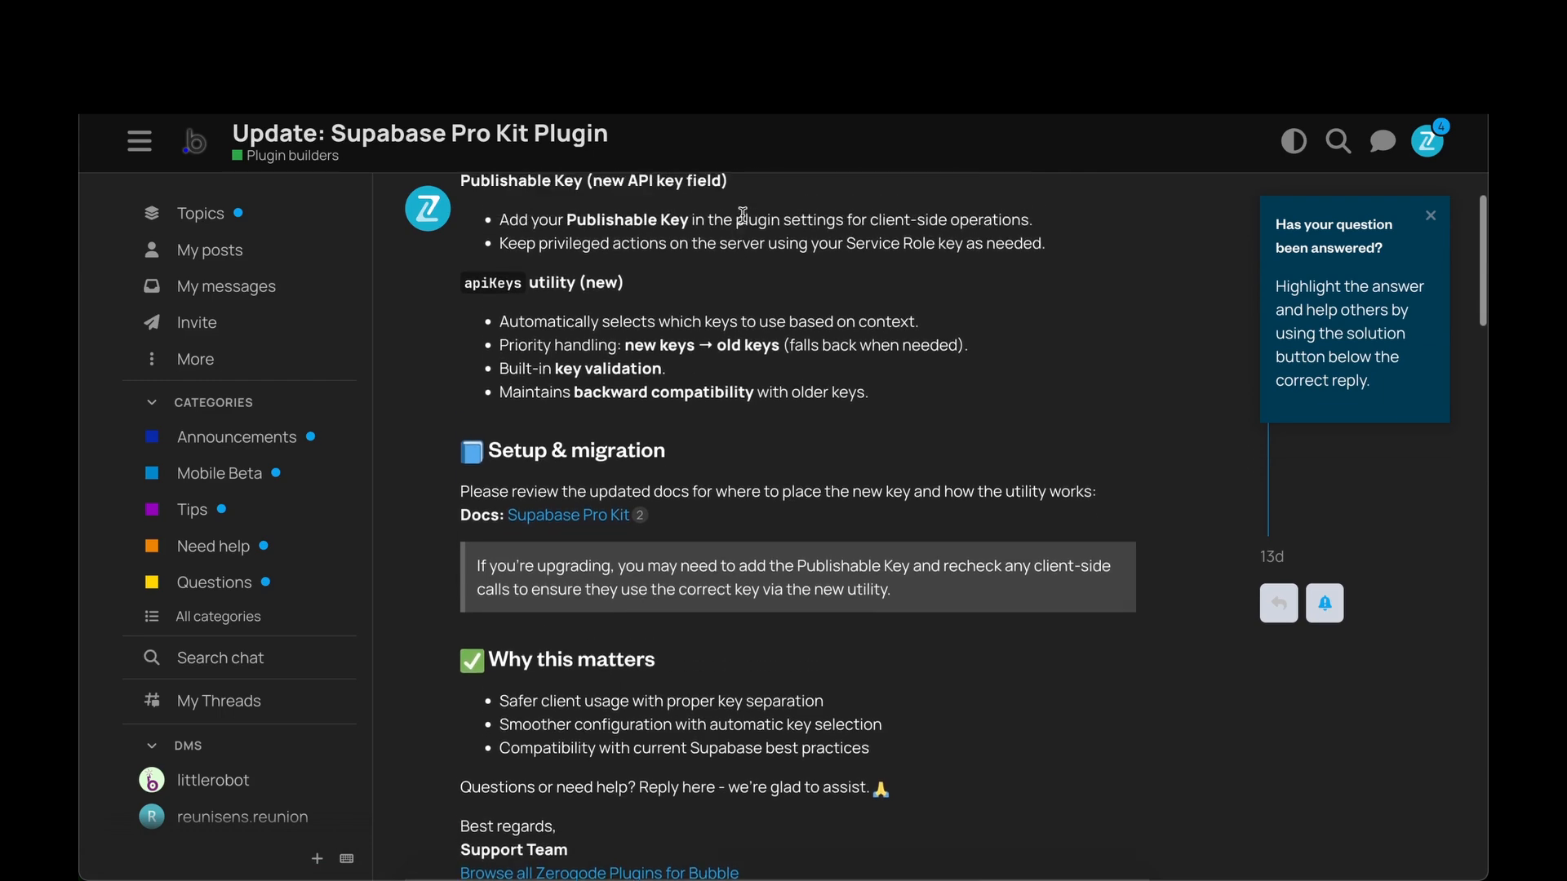
scroll(745, 222, up, 1)
scroll(745, 220, up, 2)
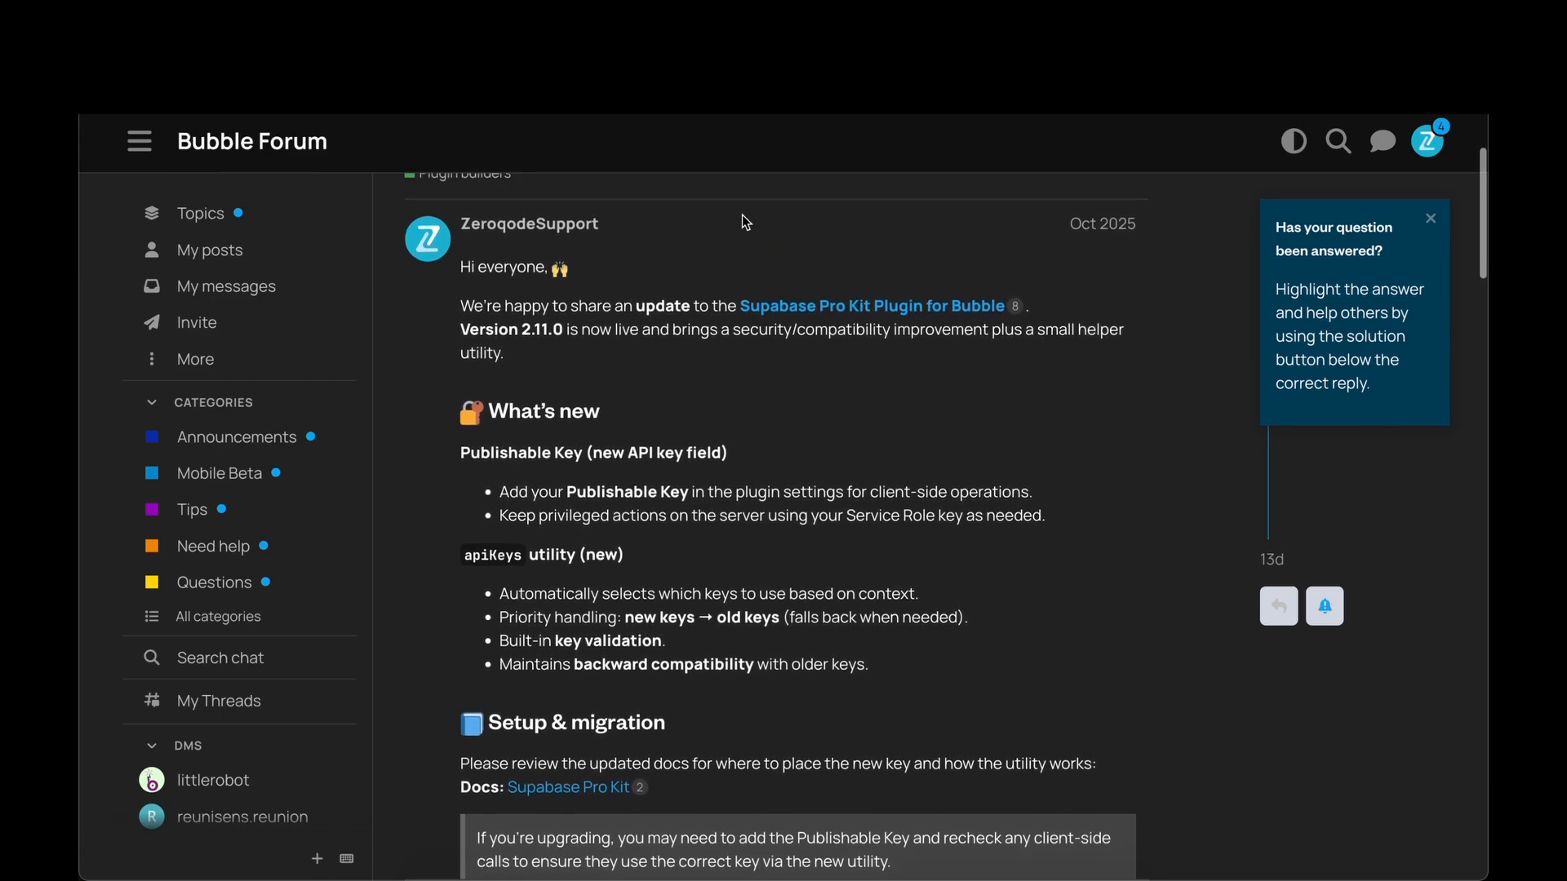
scroll(745, 222, up, 1)
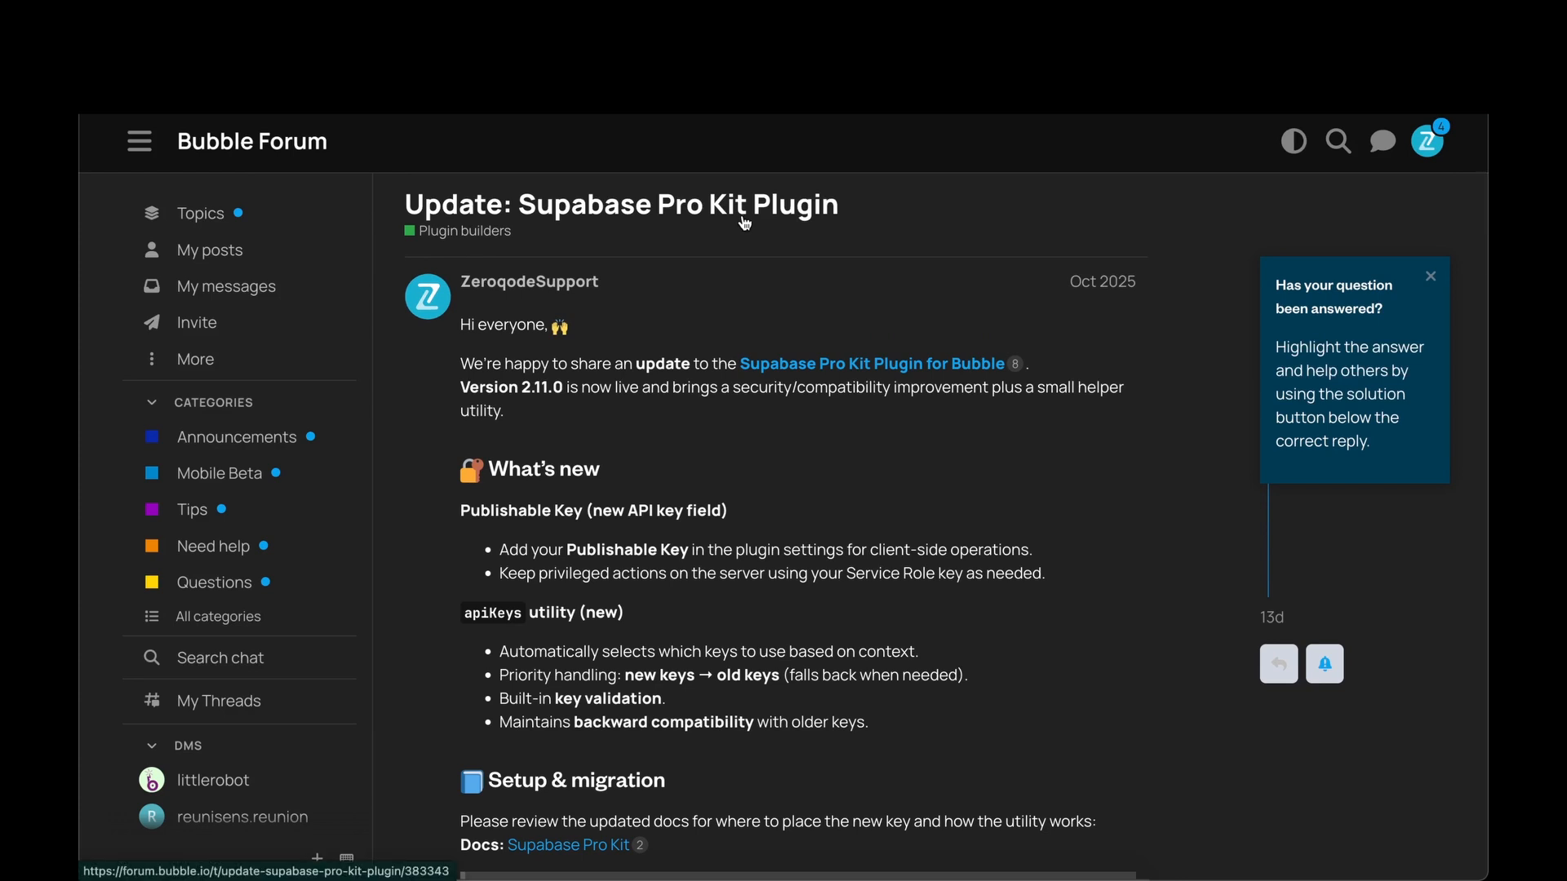